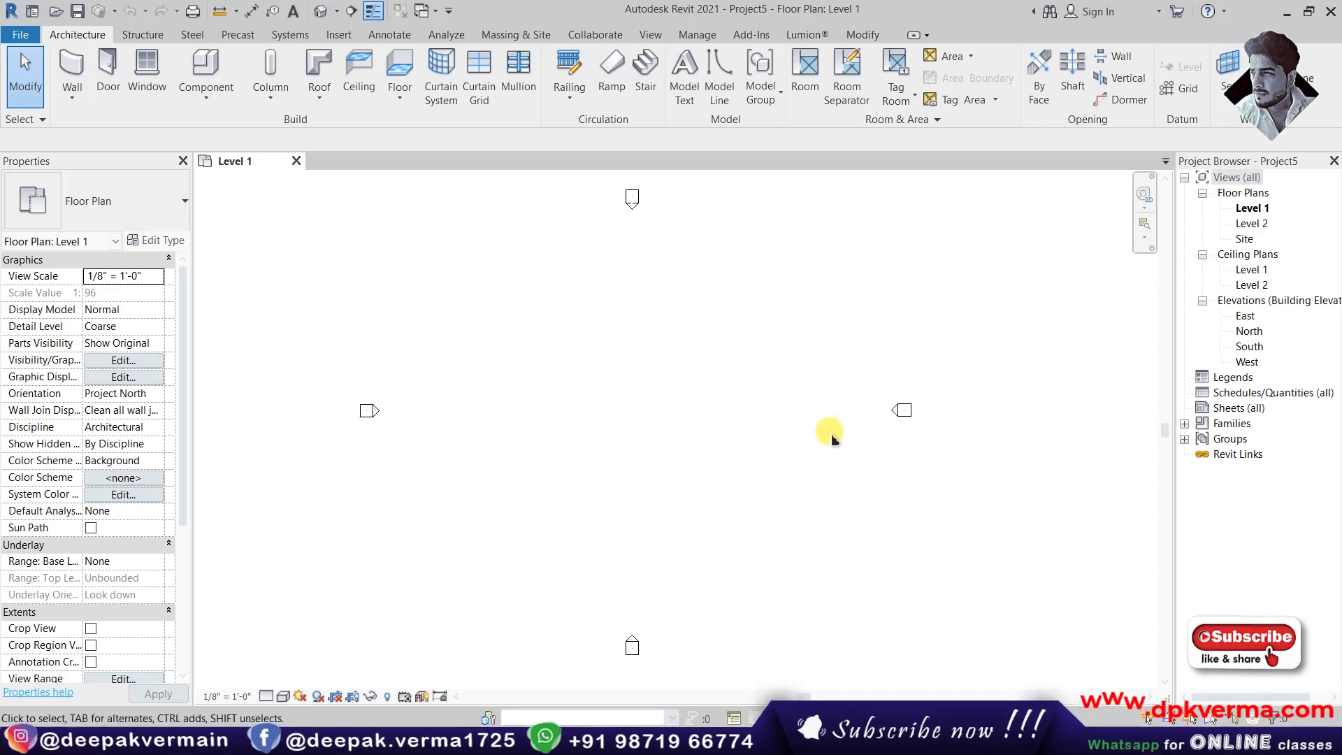
Create a U-shaped stair from Level 1 to Level 2 with two parallel 3'-0" wide runs, the first about 8'-3" long, and an automatic landing.
{"action": "left_click", "coordinate": [647, 90]}
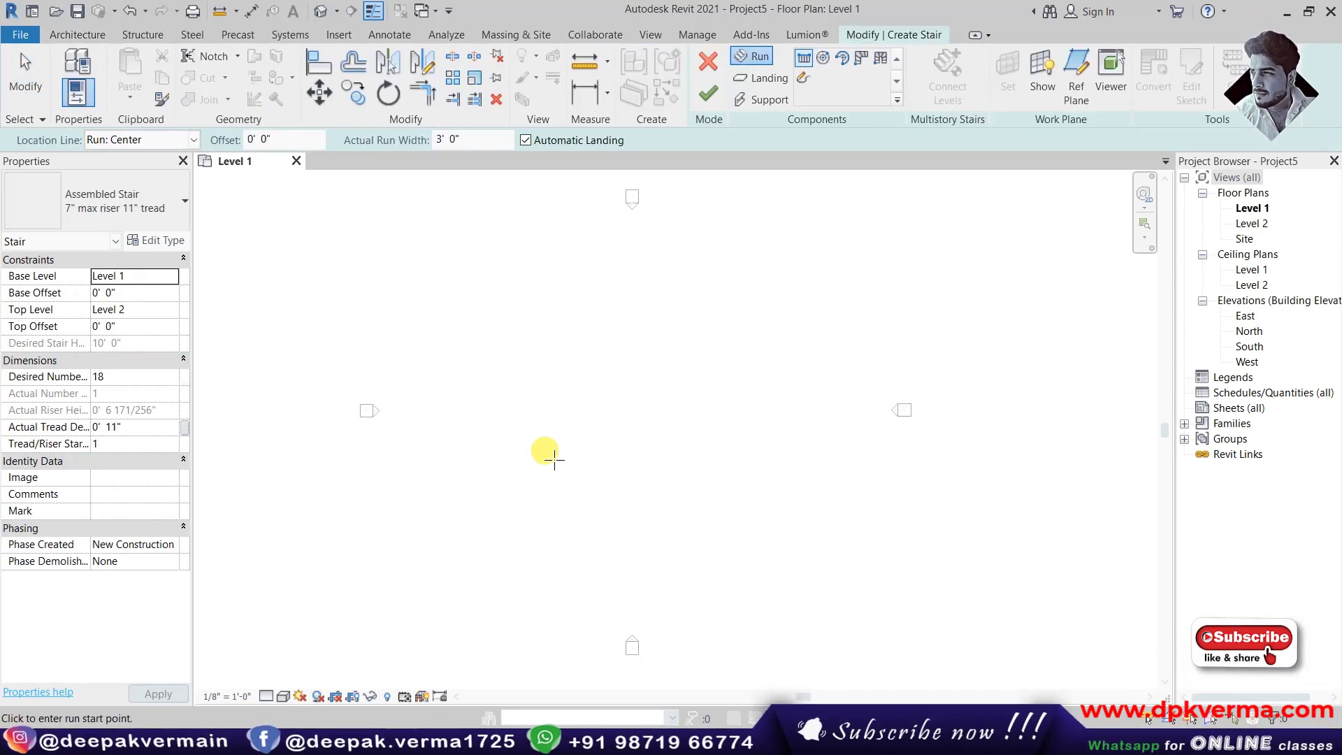
{"action": "left_click", "coordinate": [572, 492]}
{"action": "left_click", "coordinate": [572, 422]}
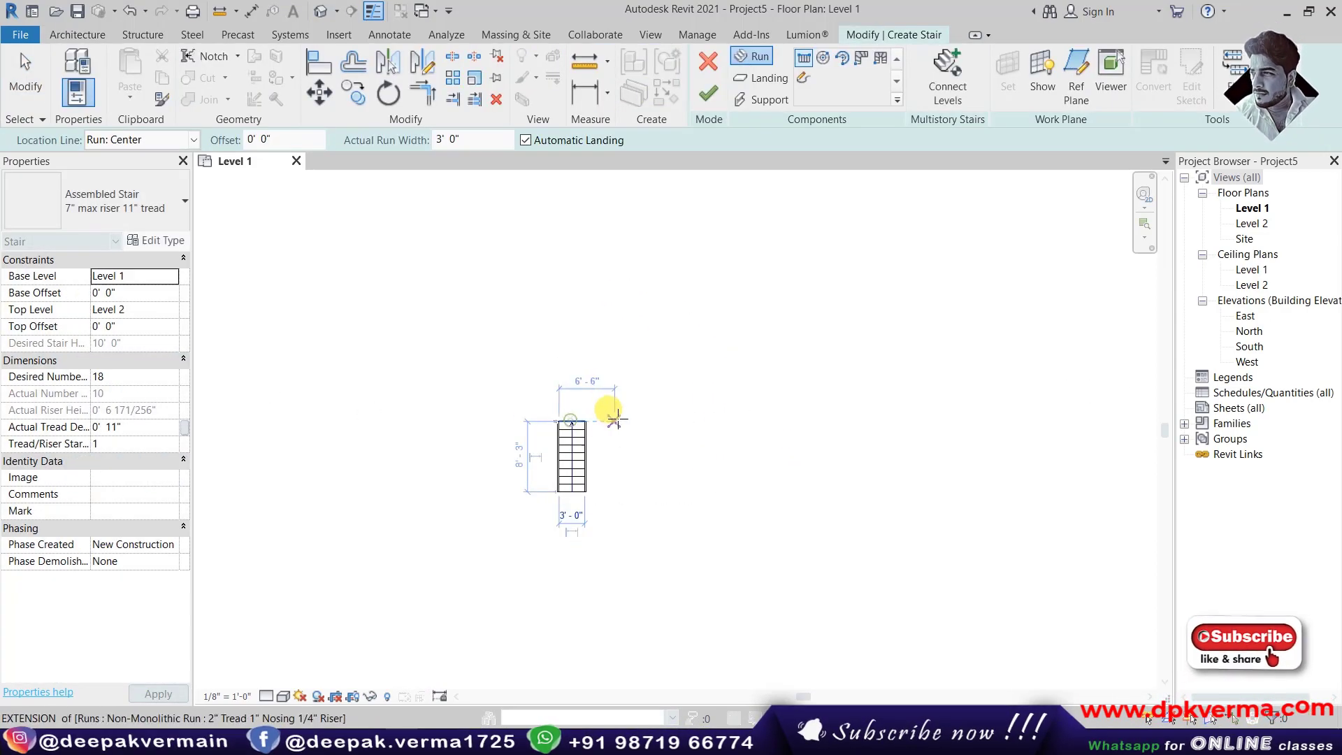
{"action": "left_click", "coordinate": [619, 421]}
{"action": "left_click", "coordinate": [619, 487]}
{"action": "scroll", "coordinate": [615, 490], "scroll_direction": "up", "scroll_amount": 2}
{"action": "scroll", "coordinate": [600, 430], "scroll_direction": "up", "scroll_amount": 1}
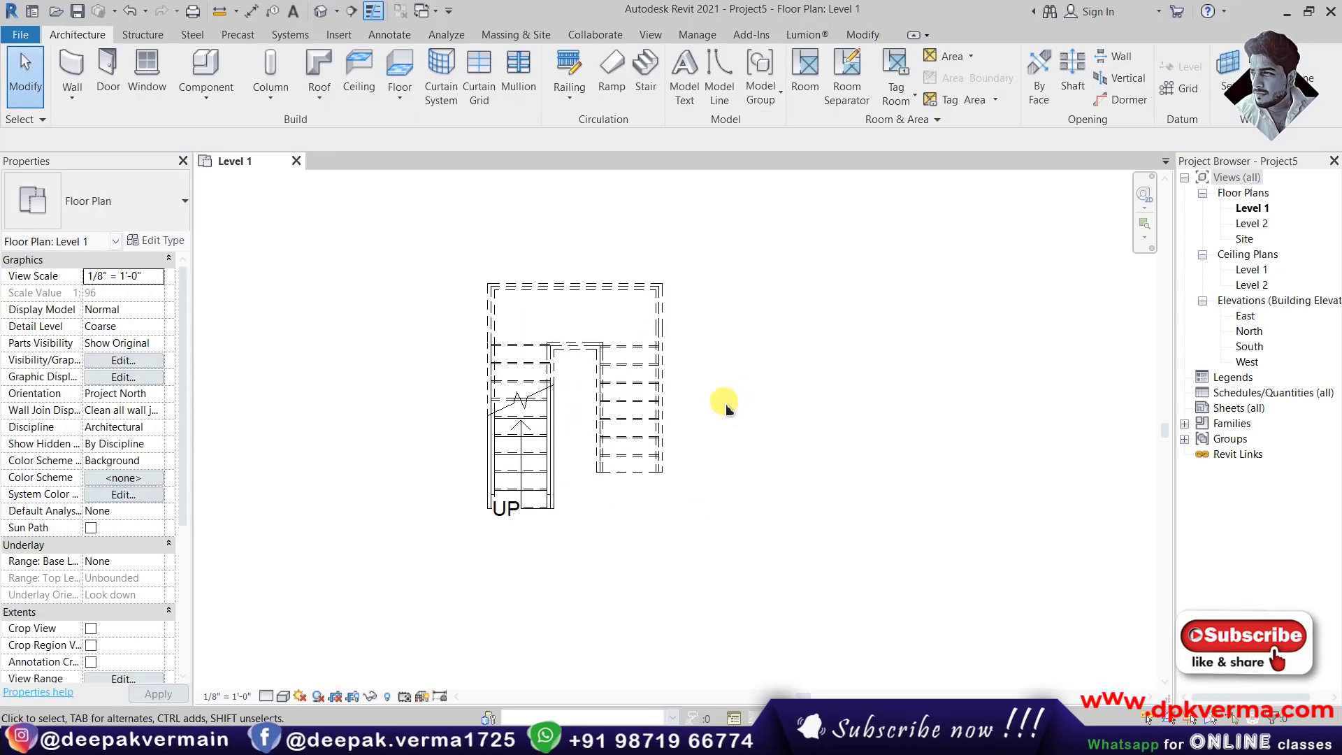
{"action": "scroll", "coordinate": [648, 404], "scroll_direction": "up", "scroll_amount": 2}
{"action": "mouse_move", "coordinate": [564, 375]}
{"action": "middle_mouse_down"}
{"action": "mouse_move", "coordinate": [436, 397]}
{"action": "mouse_move", "coordinate": [452, 397]}
{"action": "middle_mouse_up"}
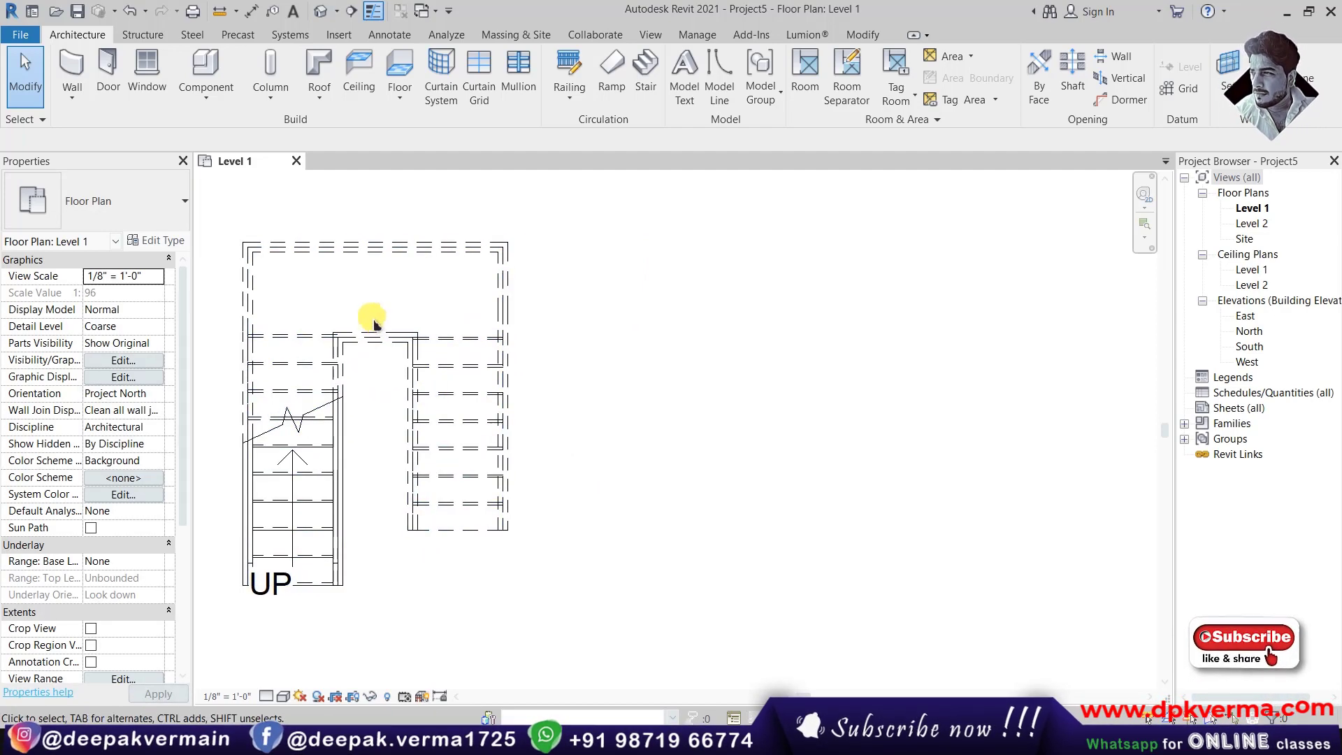
{"action": "left_click", "coordinate": [345, 253]}
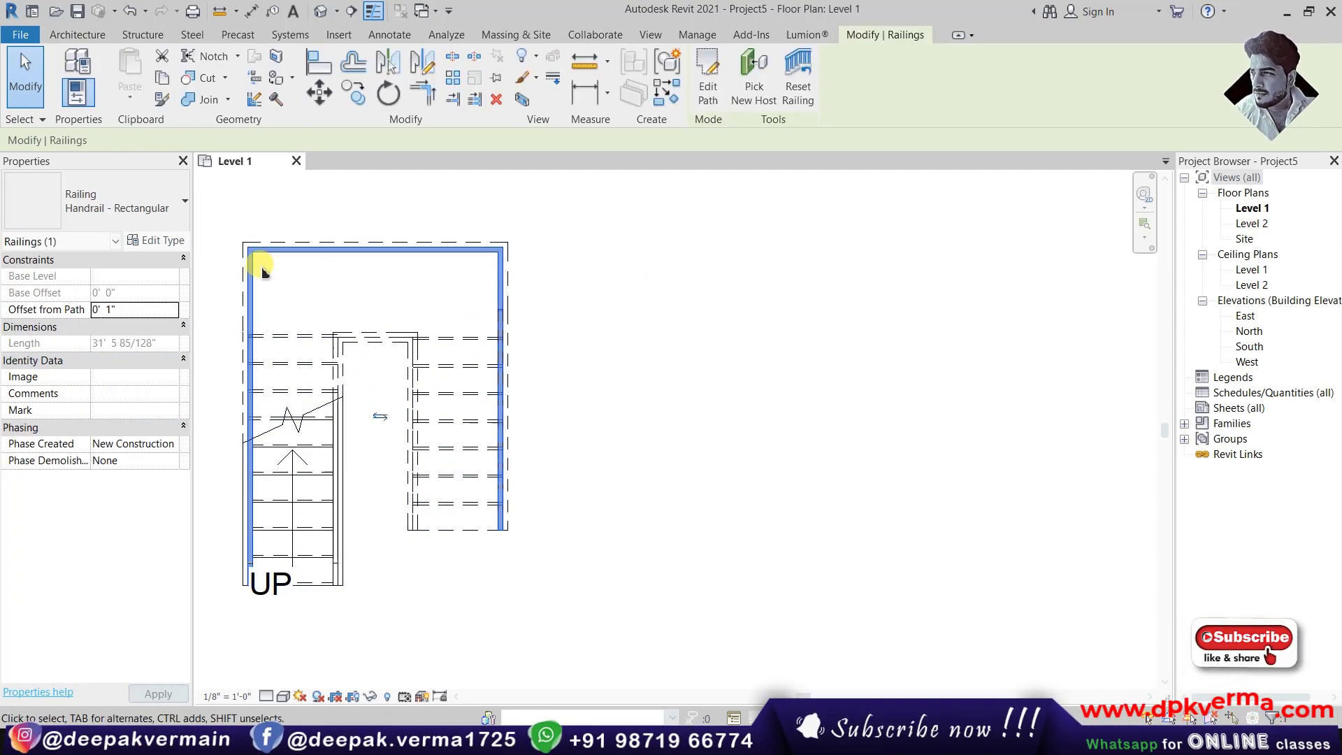
{"action": "key", "text": "Escape"}
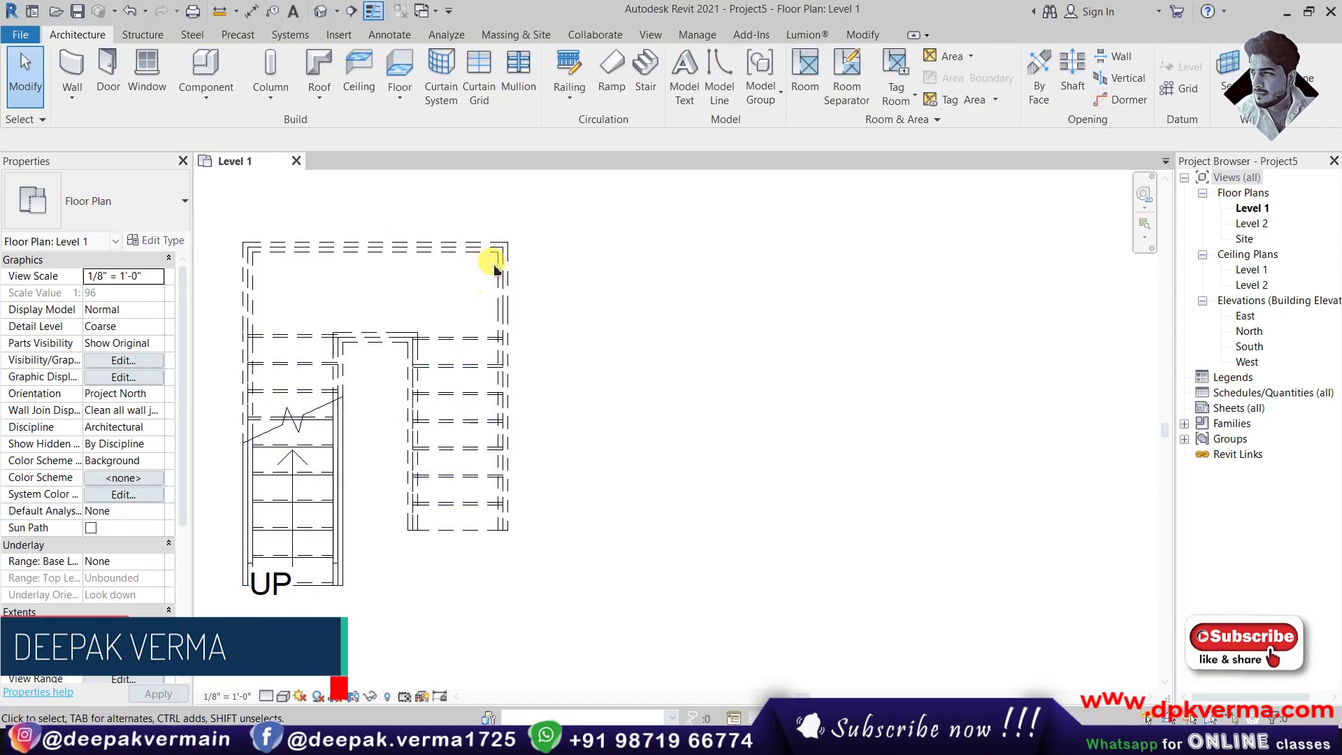
{"action": "left_click", "coordinate": [500, 240]}
{"action": "left_click", "coordinate": [575, 353]}
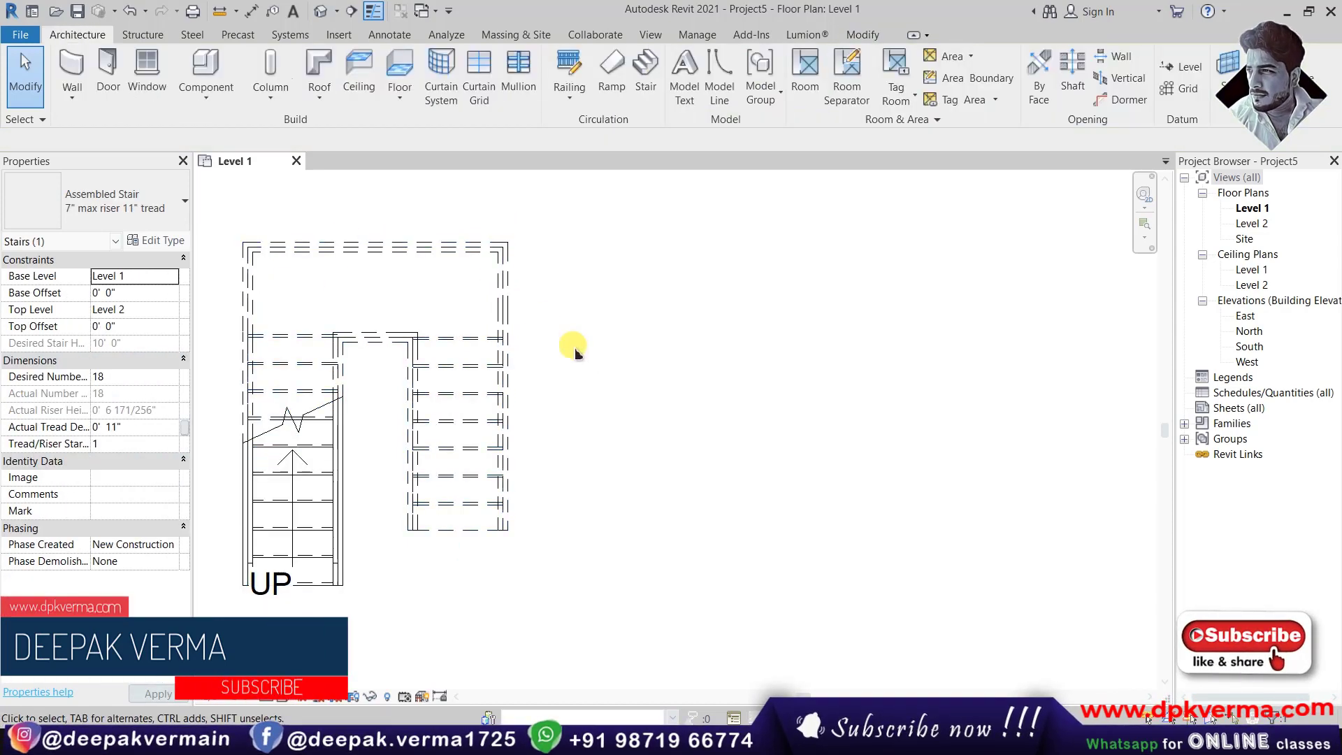
Move the stair path's UP label clear of the treads, just below the start of the first run.
{"action": "left_click", "coordinate": [261, 594]}
{"action": "left_click_drag", "start_coordinate": [251, 568], "coordinate": [270, 599]}
{"action": "left_click", "coordinate": [389, 596]}
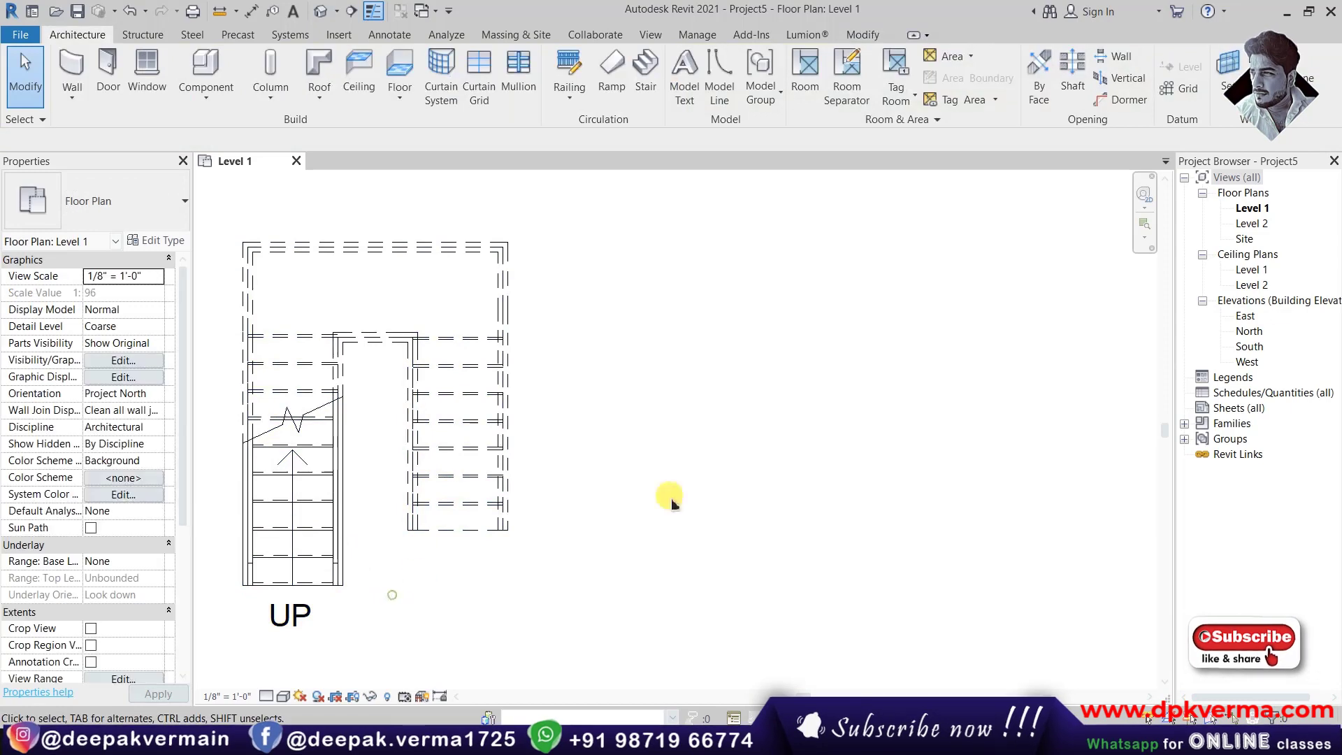
View the stair in the Level 2 floor plan, then return to Level 1 and examine the dashed treads above the break line.
{"action": "double_click", "coordinate": [1249, 224]}
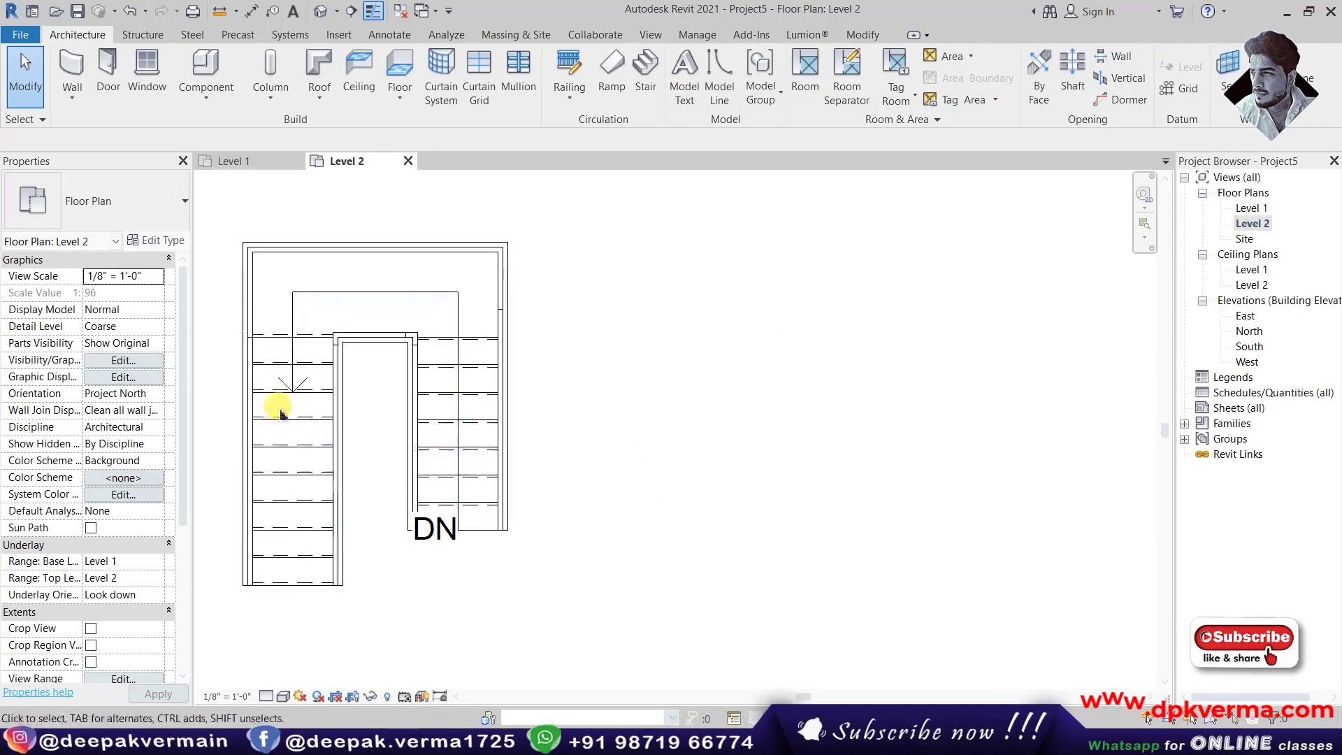
{"action": "double_click", "coordinate": [1250, 209]}
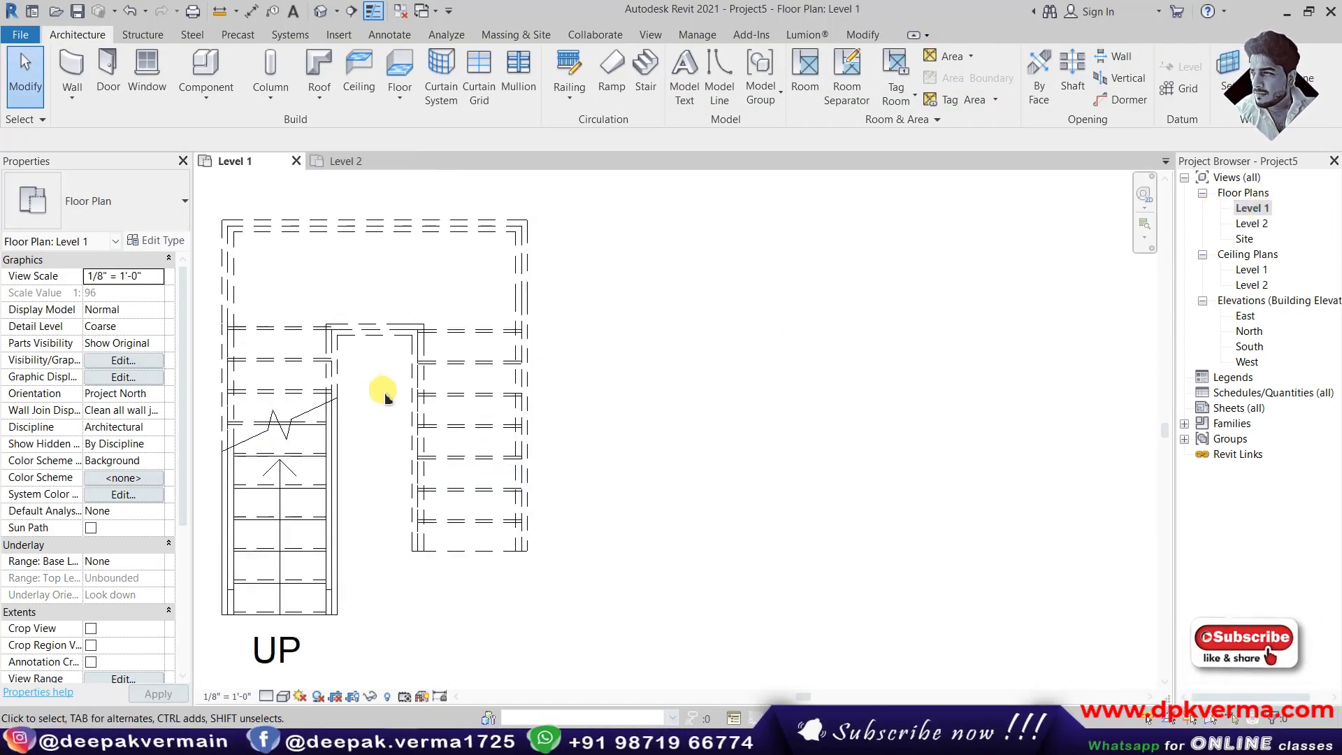
{"action": "scroll", "coordinate": [254, 380], "scroll_direction": "up", "scroll_amount": 4}
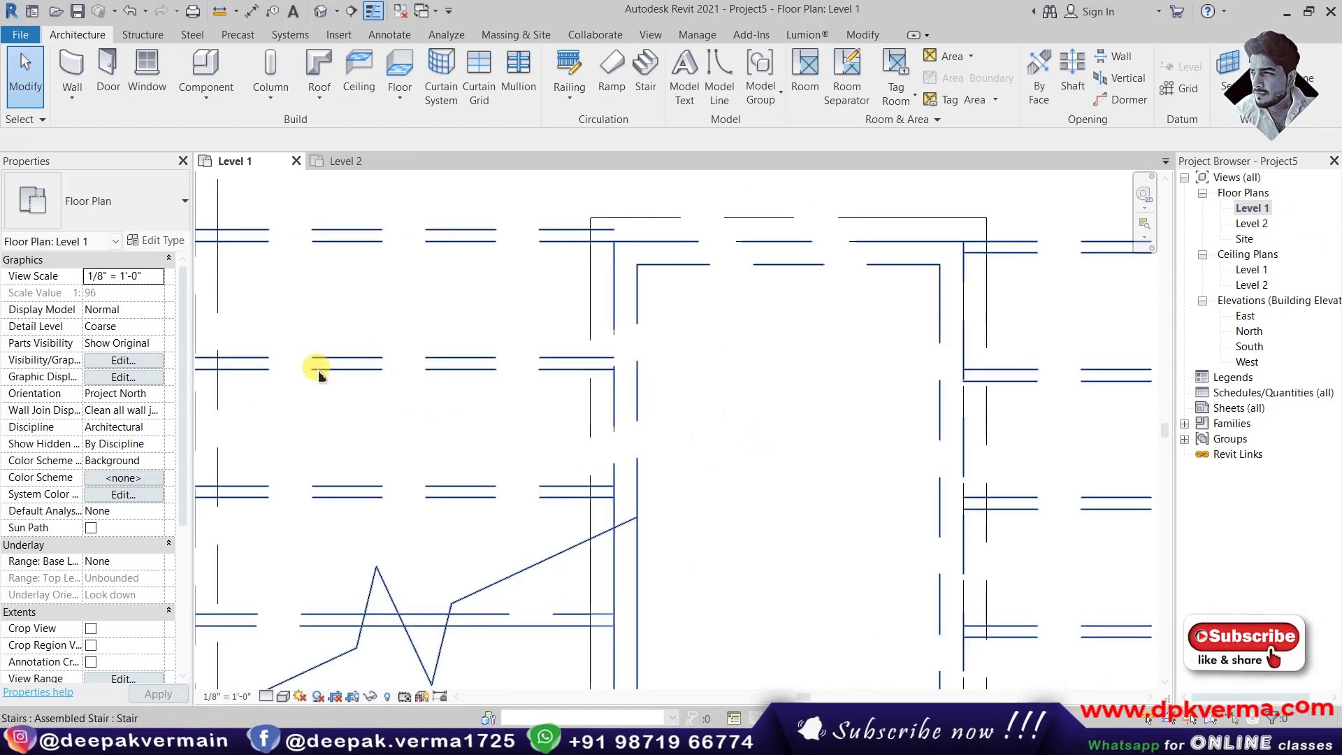
{"action": "middle_click_drag", "start_coordinate": [318, 375], "coordinate": [362, 396]}
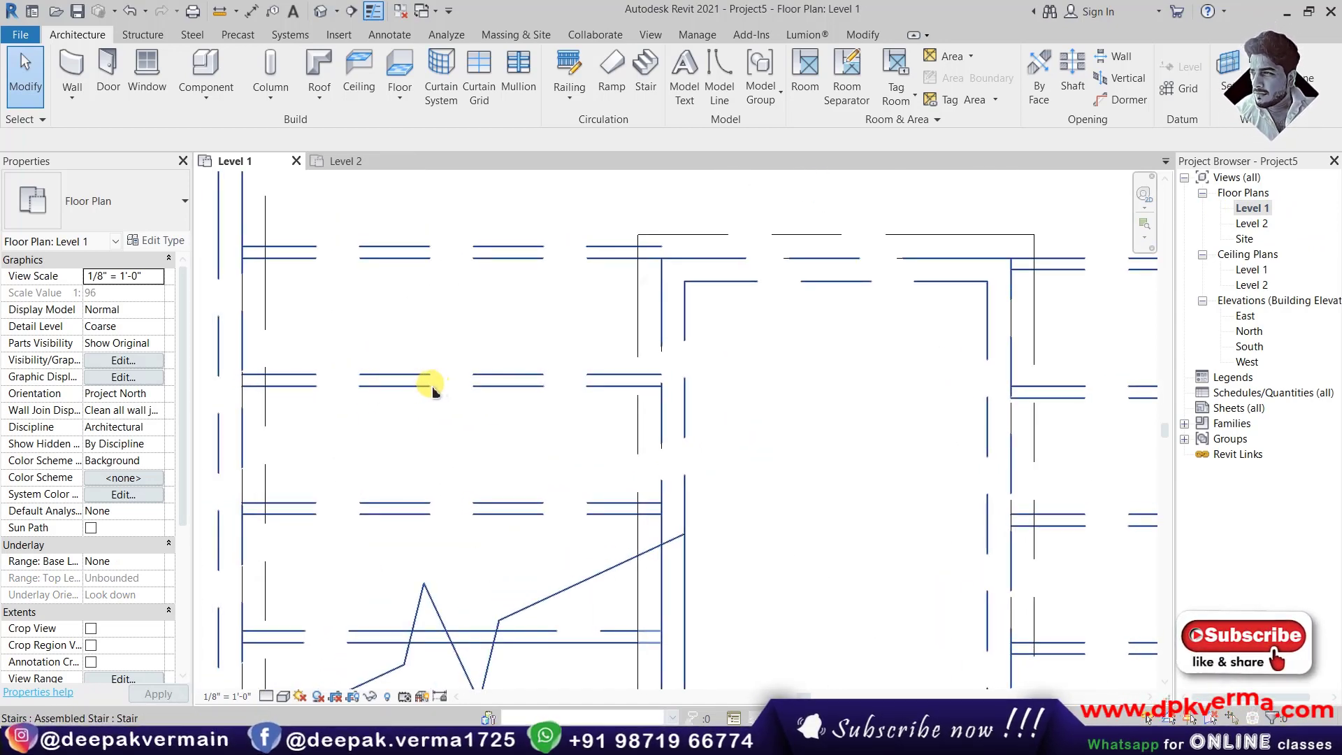
{"action": "scroll", "coordinate": [432, 390], "scroll_direction": "down", "scroll_amount": 3}
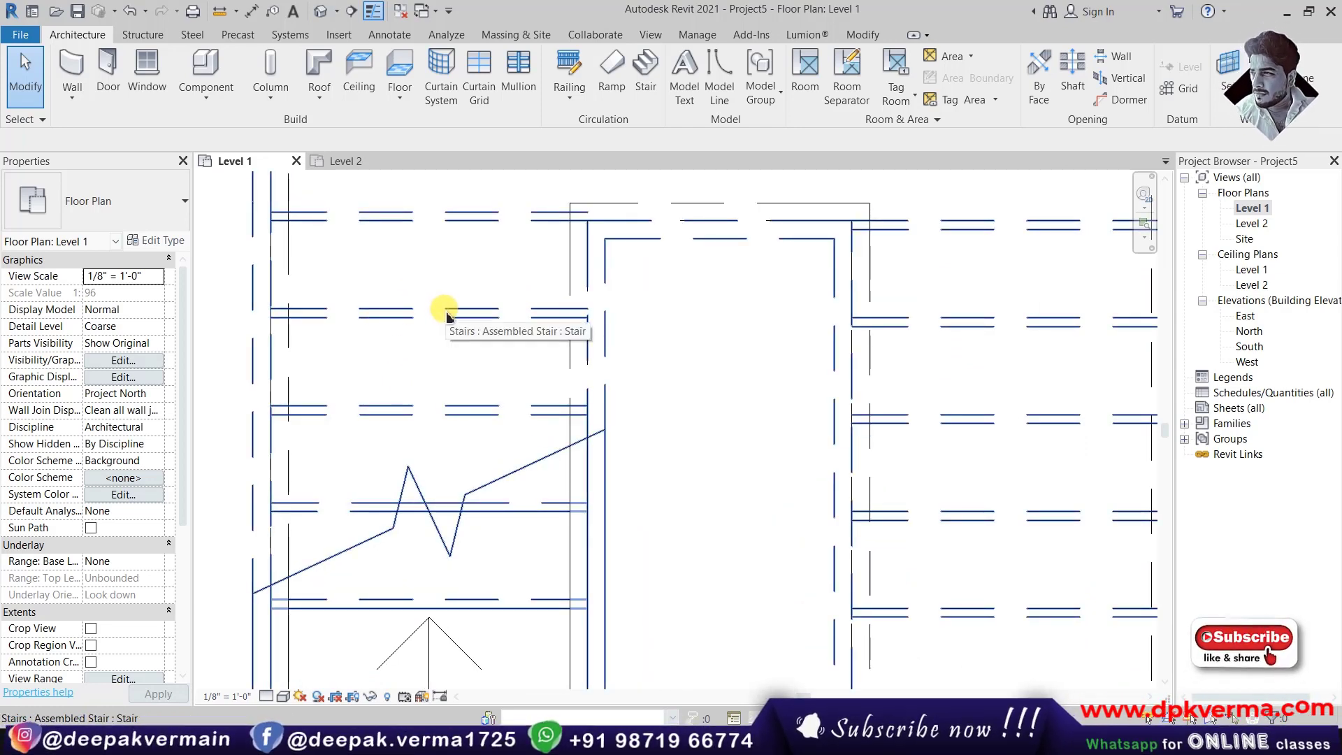
{"action": "scroll", "coordinate": [444, 328], "scroll_direction": "down", "scroll_amount": 2}
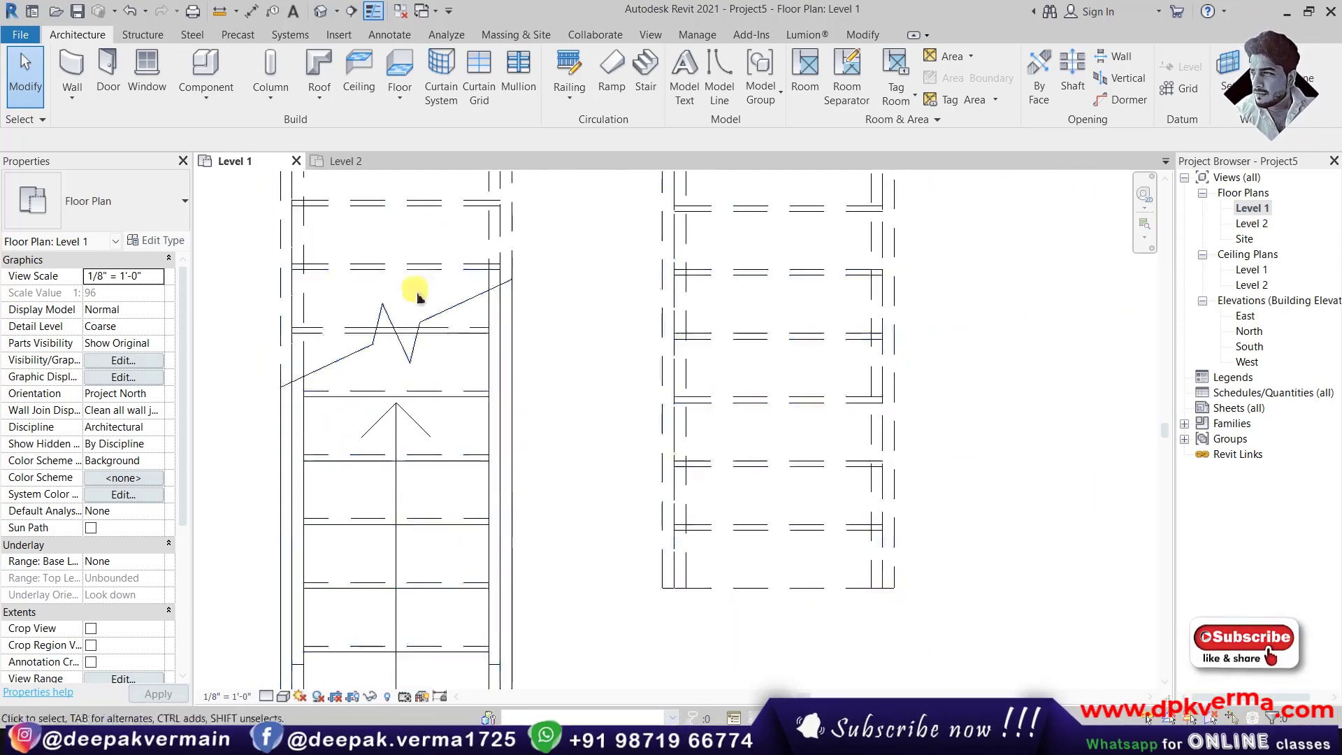
Examine the dashed nosing lines on the first run's lower treads and the stair's break line in the Level 1 plan.
{"action": "scroll", "coordinate": [389, 608], "scroll_direction": "up", "scroll_amount": 5}
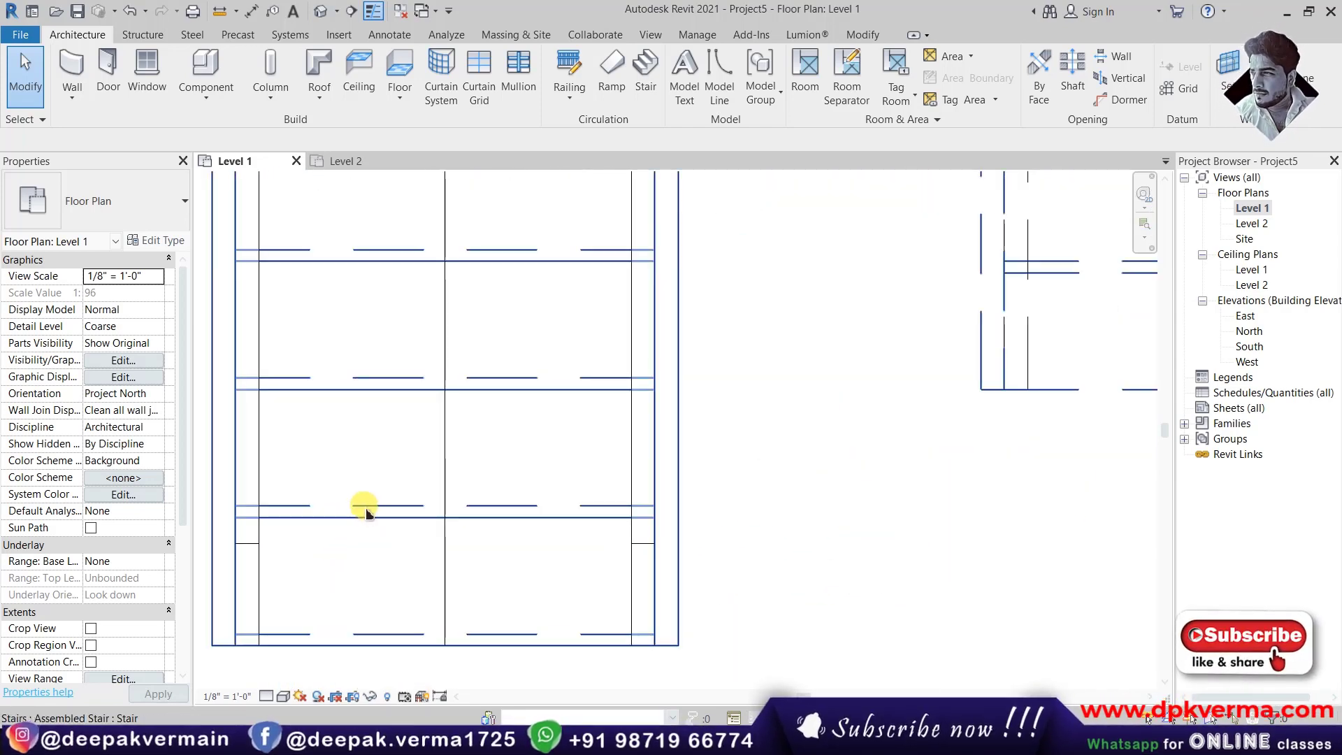
{"action": "scroll", "coordinate": [398, 506], "scroll_direction": "down", "scroll_amount": 1}
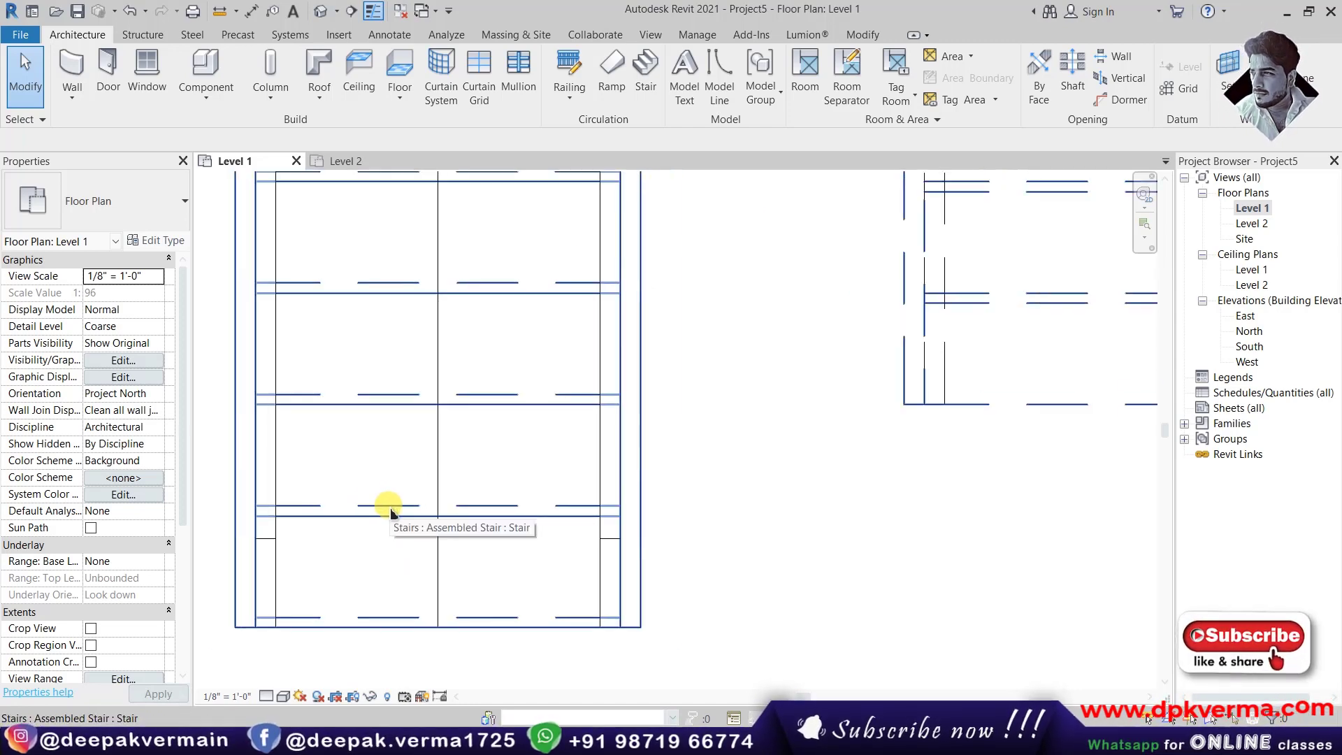
{"action": "scroll", "coordinate": [368, 510], "scroll_direction": "up", "scroll_amount": 1}
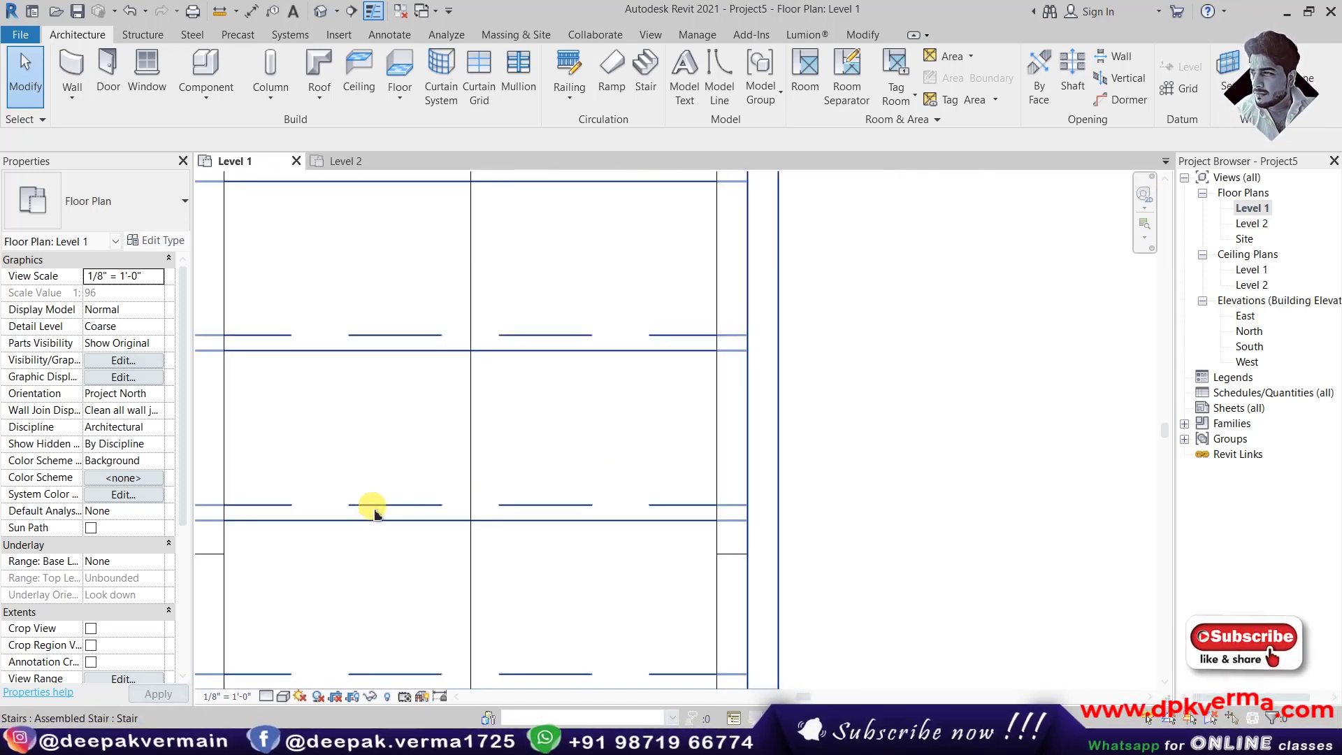
{"action": "scroll", "coordinate": [389, 510], "scroll_direction": "down", "scroll_amount": 3}
{"action": "scroll", "coordinate": [420, 500], "scroll_direction": "down", "scroll_amount": 1}
{"action": "middle_click_drag", "start_coordinate": [477, 467], "coordinate": [422, 508]}
{"action": "scroll", "coordinate": [422, 509], "scroll_direction": "down", "scroll_amount": 2}
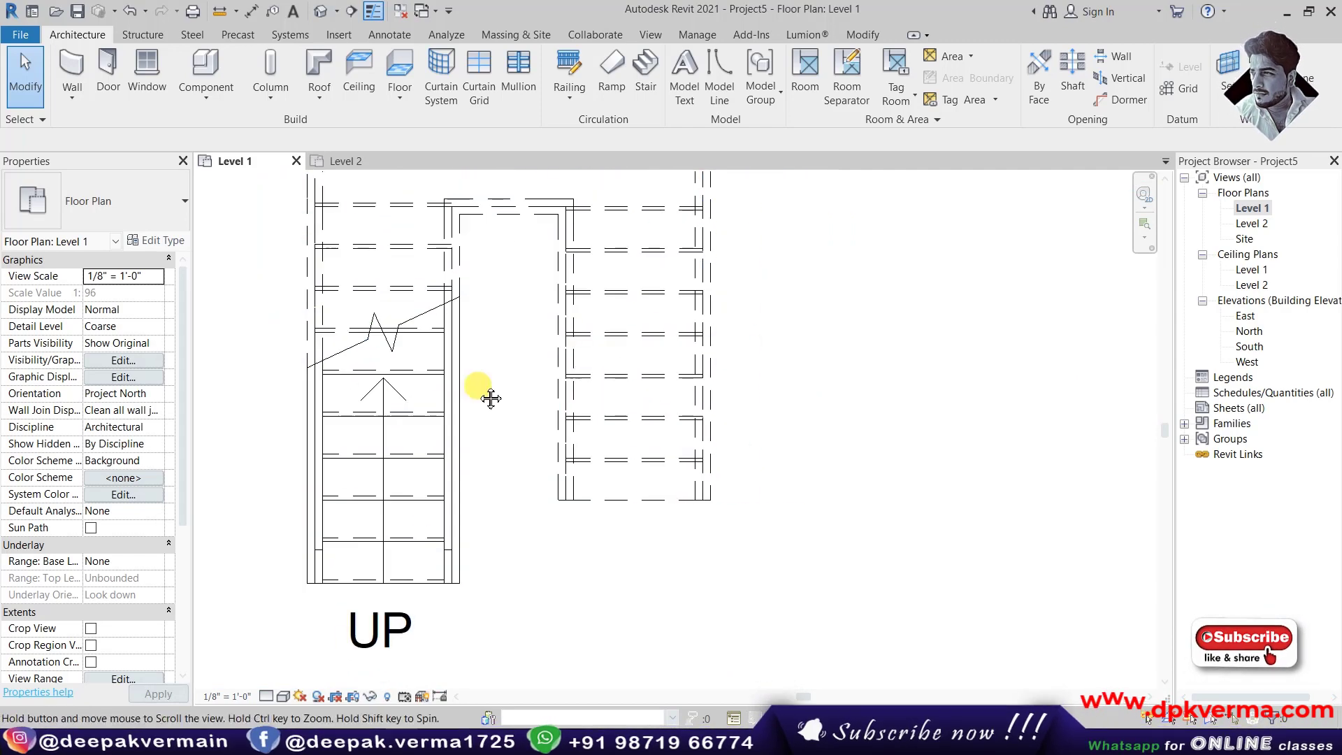
{"action": "middle_click_drag", "start_coordinate": [488, 395], "coordinate": [449, 452]}
{"action": "scroll", "coordinate": [441, 353], "scroll_direction": "down", "scroll_amount": 1}
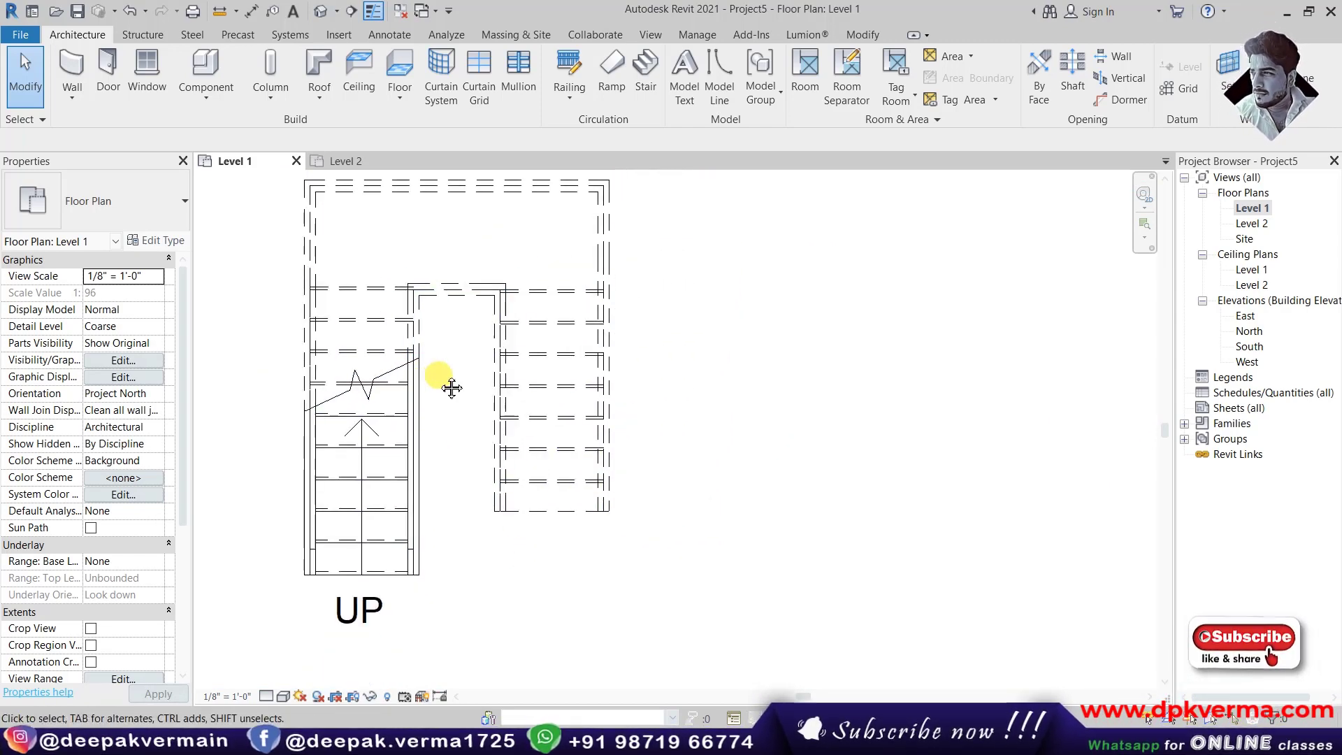
{"action": "middle_click_drag", "start_coordinate": [443, 384], "coordinate": [420, 389]}
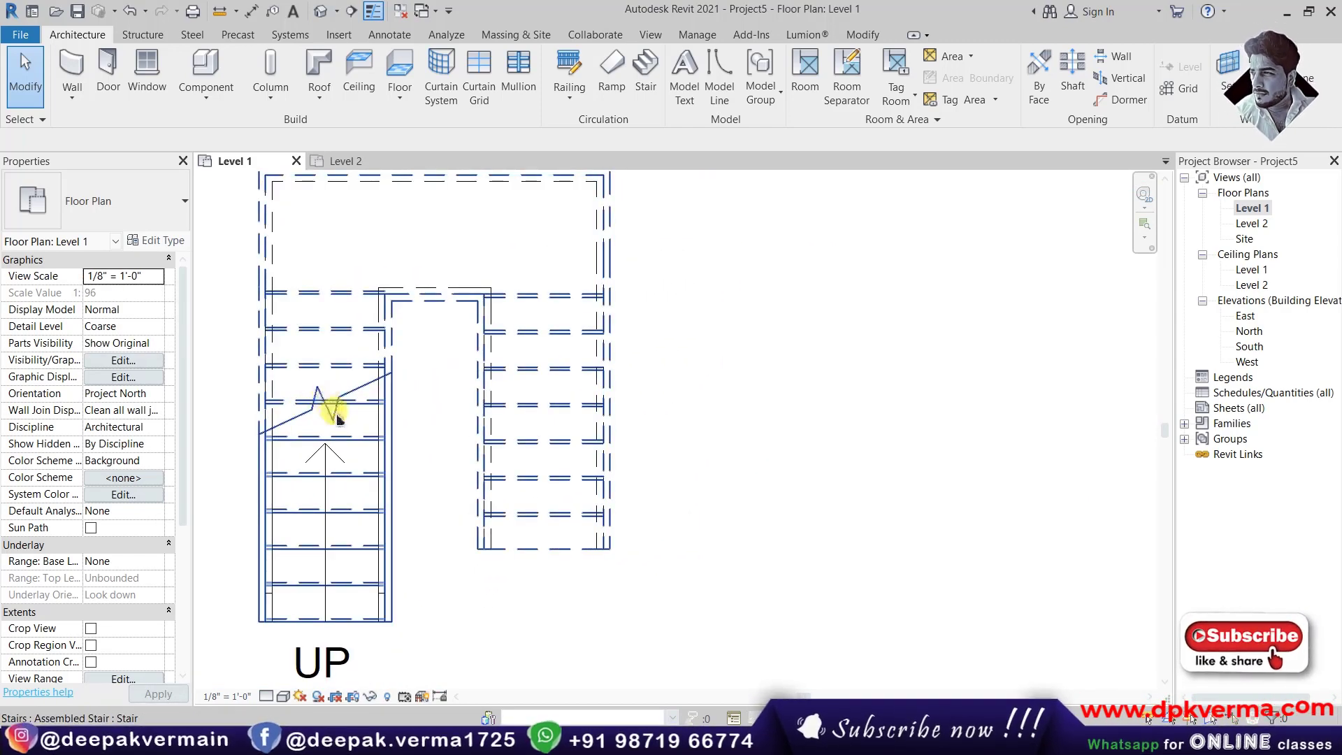
{"action": "scroll", "coordinate": [299, 423], "scroll_direction": "up", "scroll_amount": 1}
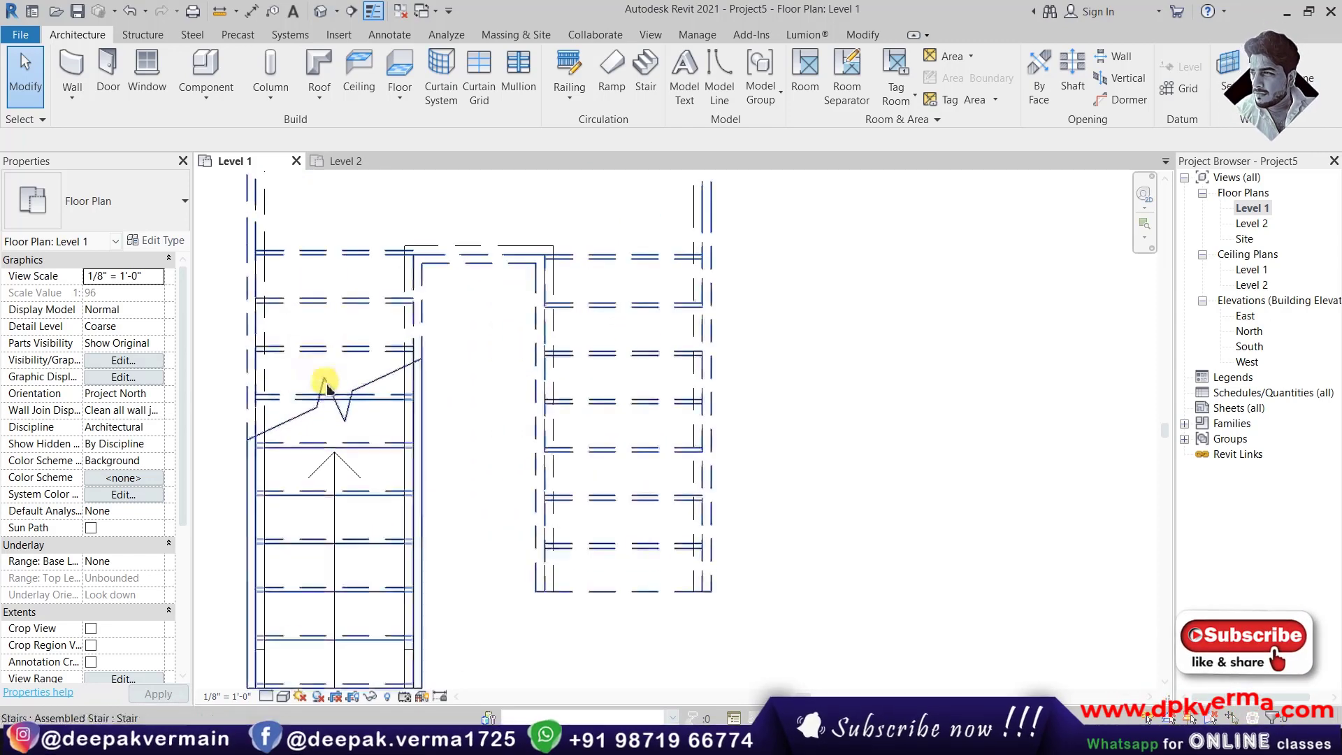
{"action": "scroll", "coordinate": [462, 388], "scroll_direction": "down", "scroll_amount": 1}
{"action": "scroll", "coordinate": [461, 388], "scroll_direction": "down", "scroll_amount": 3}
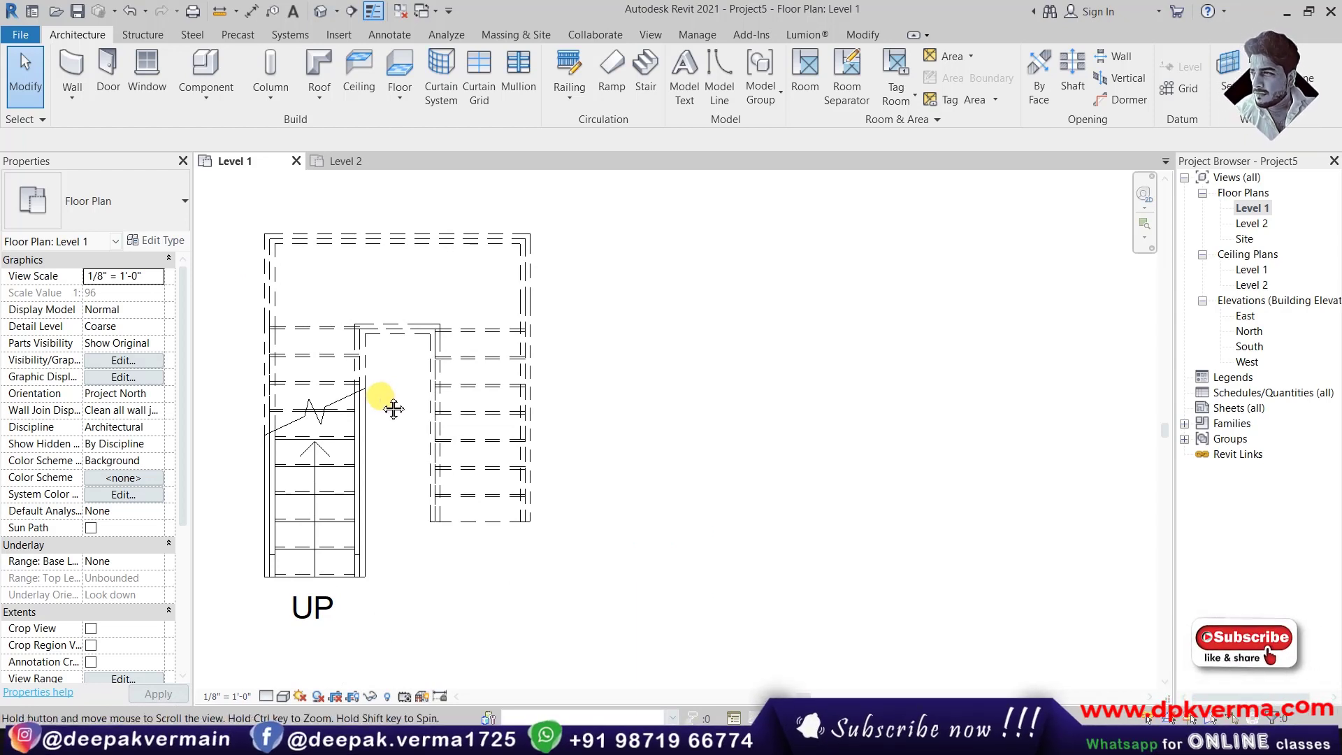
{"action": "middle_click_drag", "start_coordinate": [394, 409], "coordinate": [373, 411]}
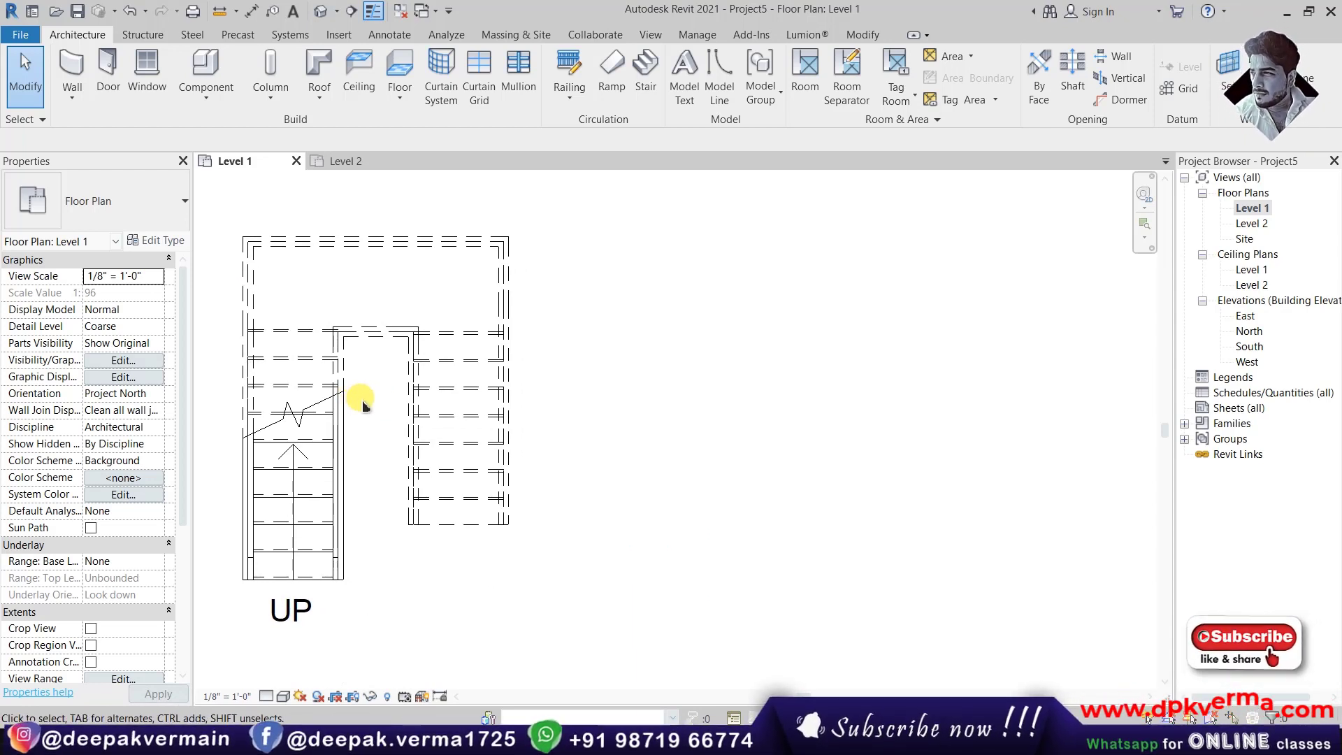
Turn off the up text of the Level 1 stair path and turn it back on.
{"action": "left_click", "coordinate": [299, 619]}
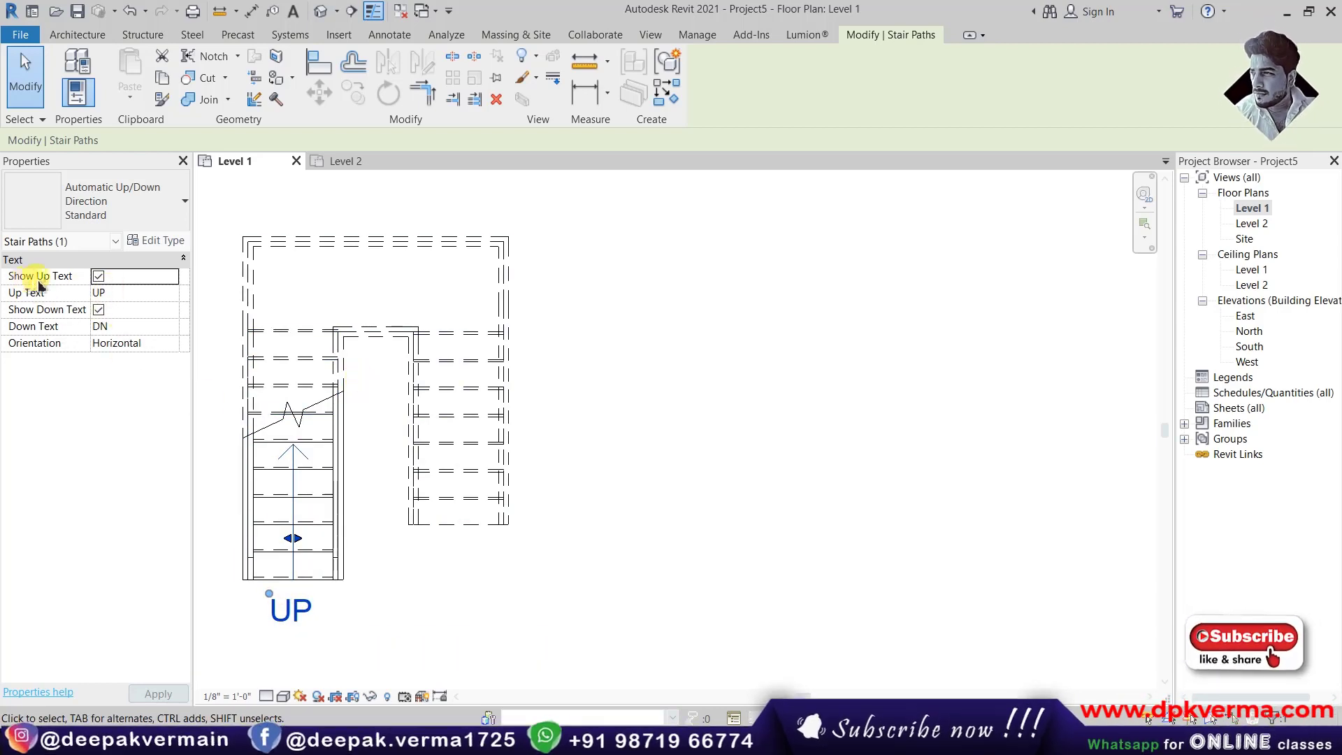
{"action": "left_click", "coordinate": [98, 276]}
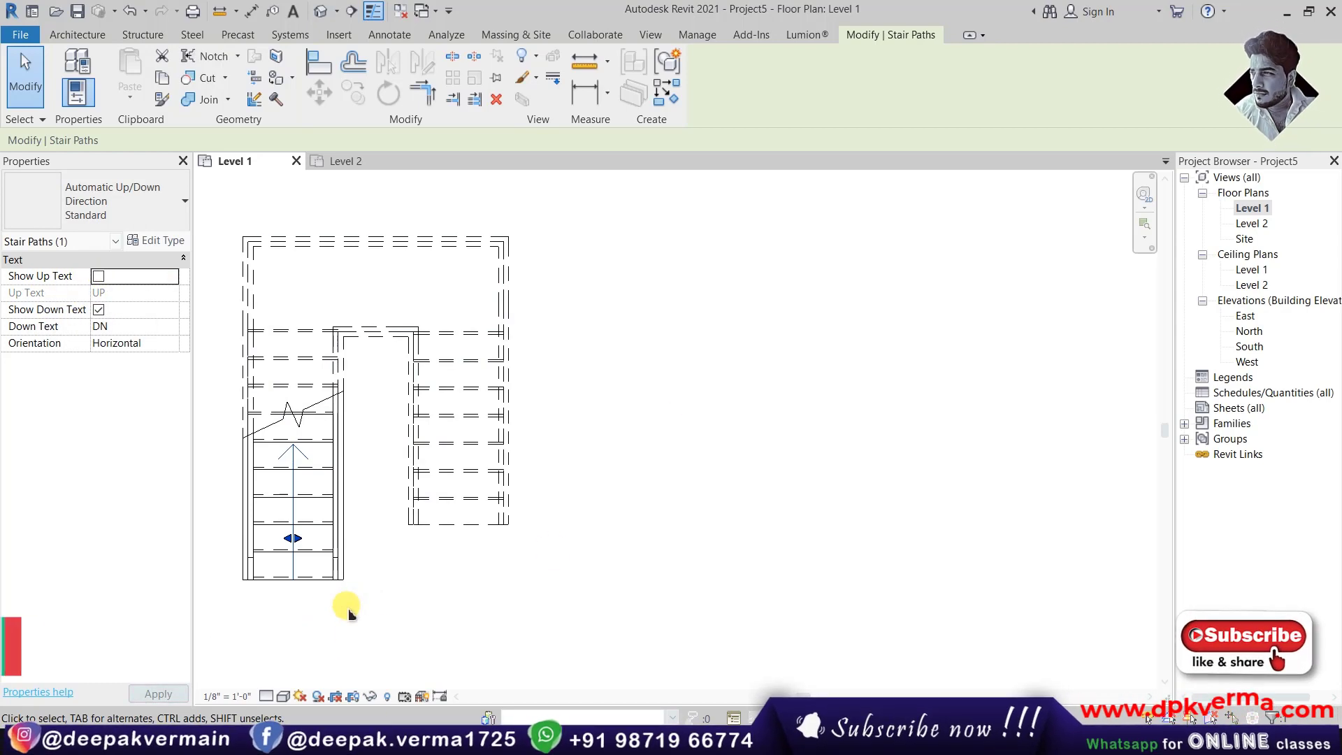
{"action": "left_click", "coordinate": [98, 276]}
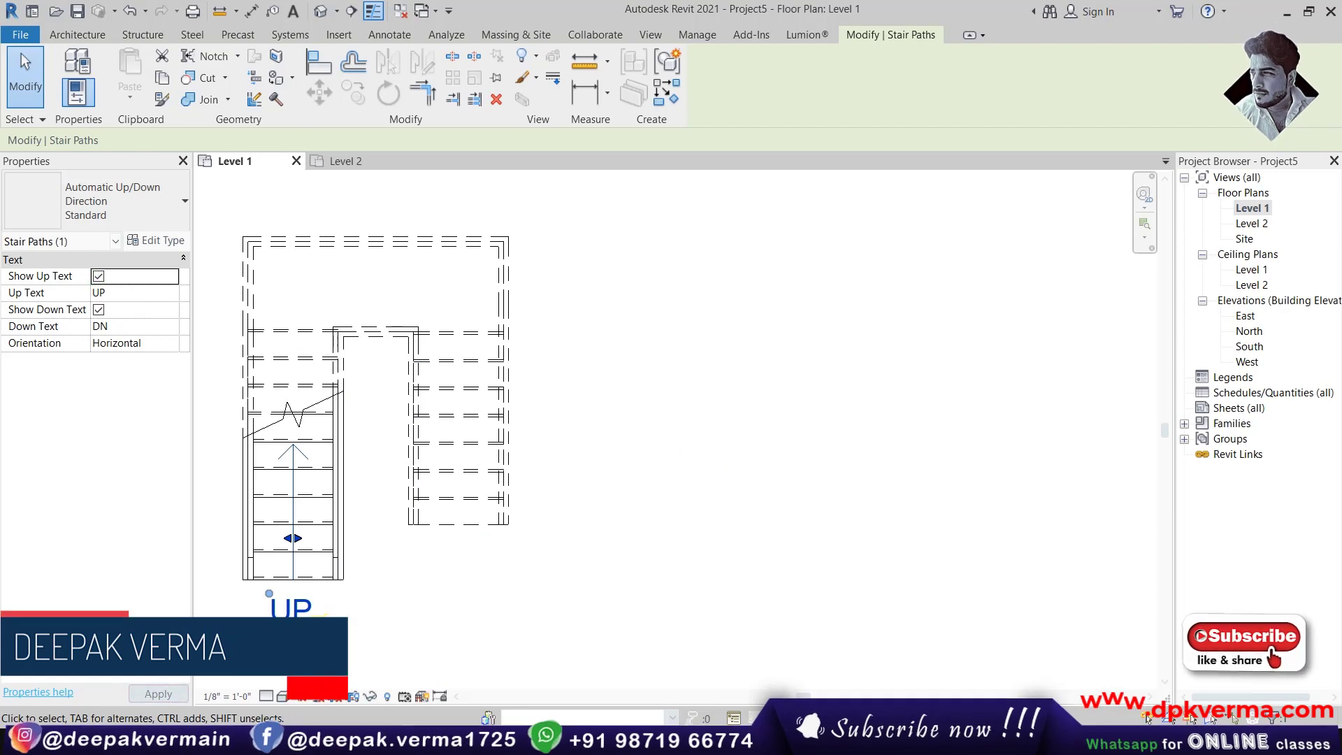
{"action": "left_click", "coordinate": [383, 620]}
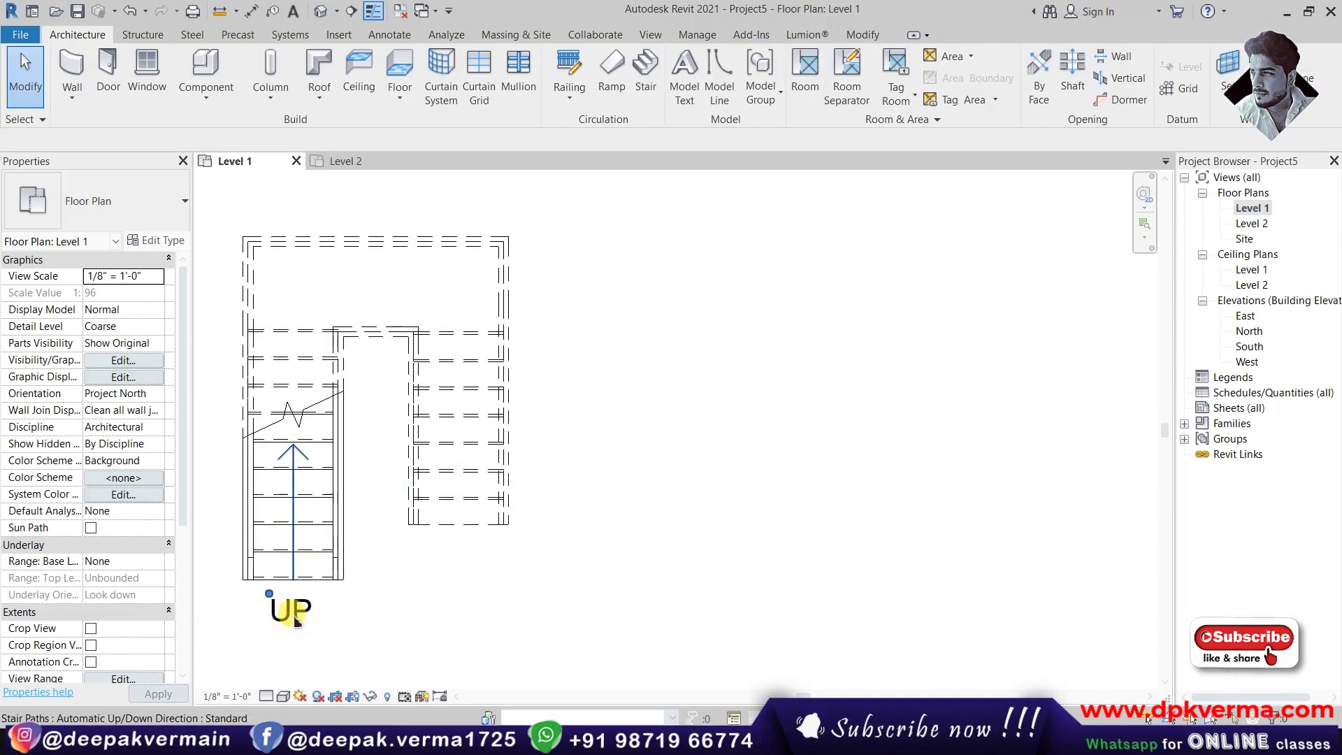
Try U as the up text of the Level 1 stair path, then set it back to UP.
{"action": "left_click", "coordinate": [285, 596]}
{"action": "left_click", "coordinate": [137, 297]}
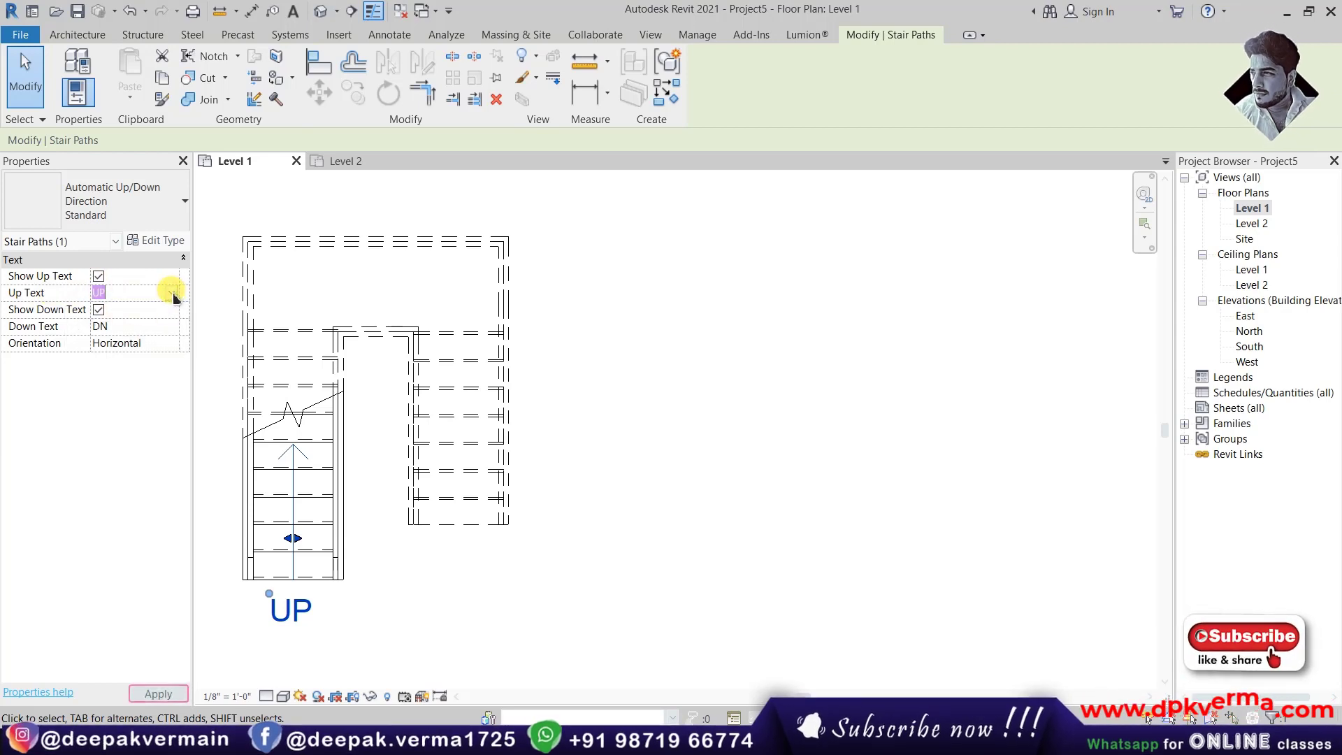
{"action": "left_click_drag", "start_coordinate": [135, 295], "coordinate": [73, 295]}
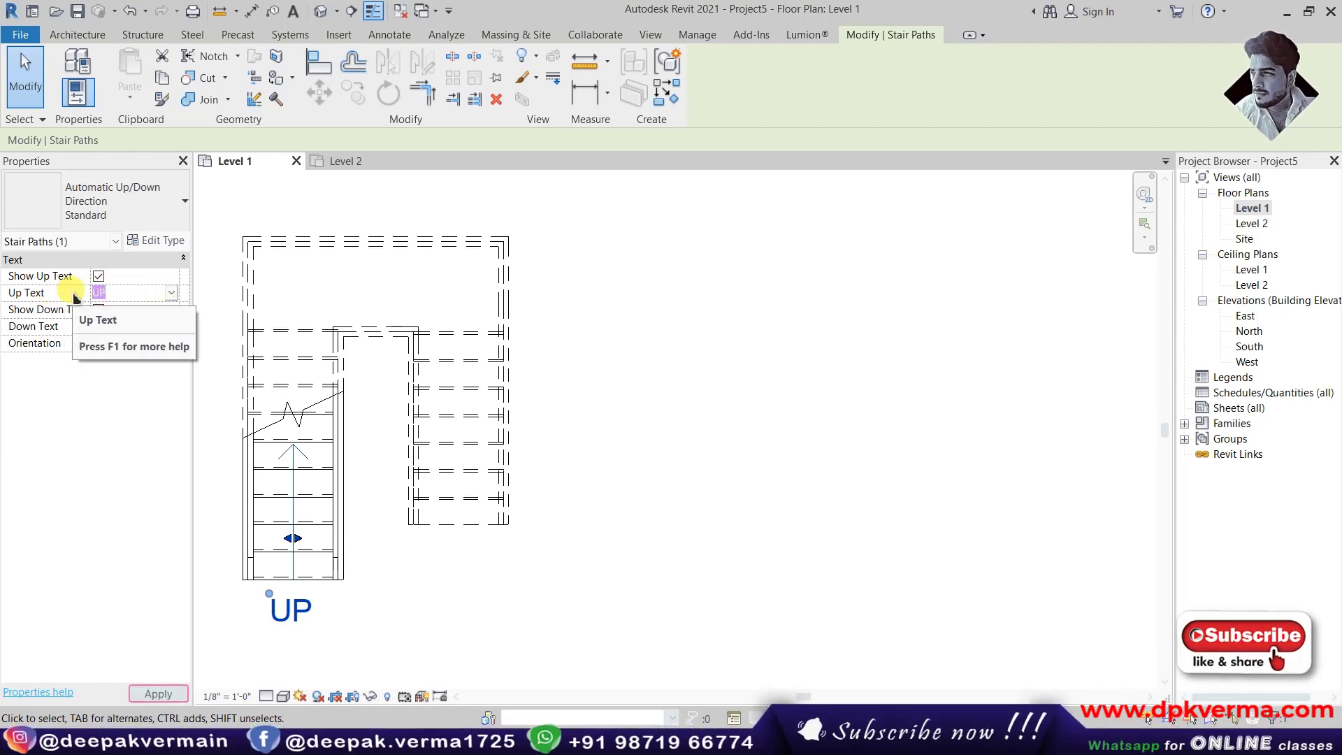
{"action": "type", "text": "U"}
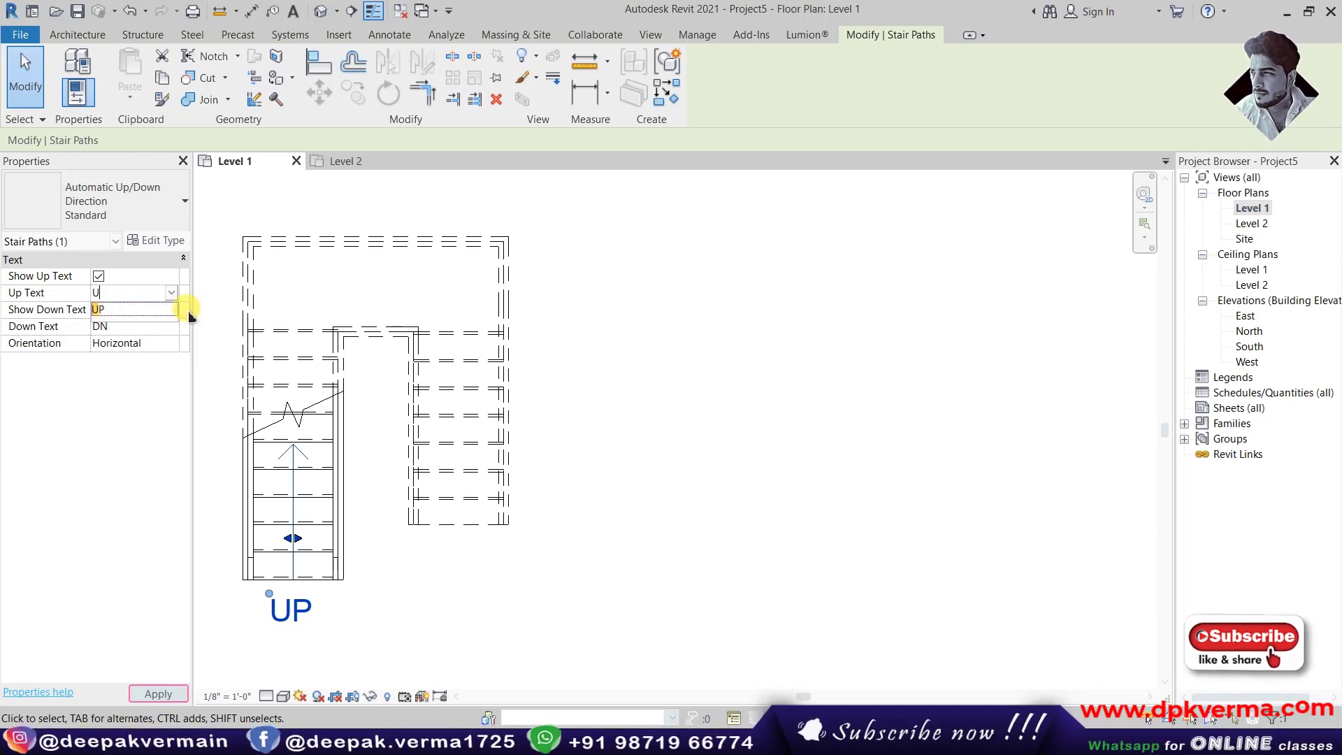
{"action": "left_click", "coordinate": [136, 293]}
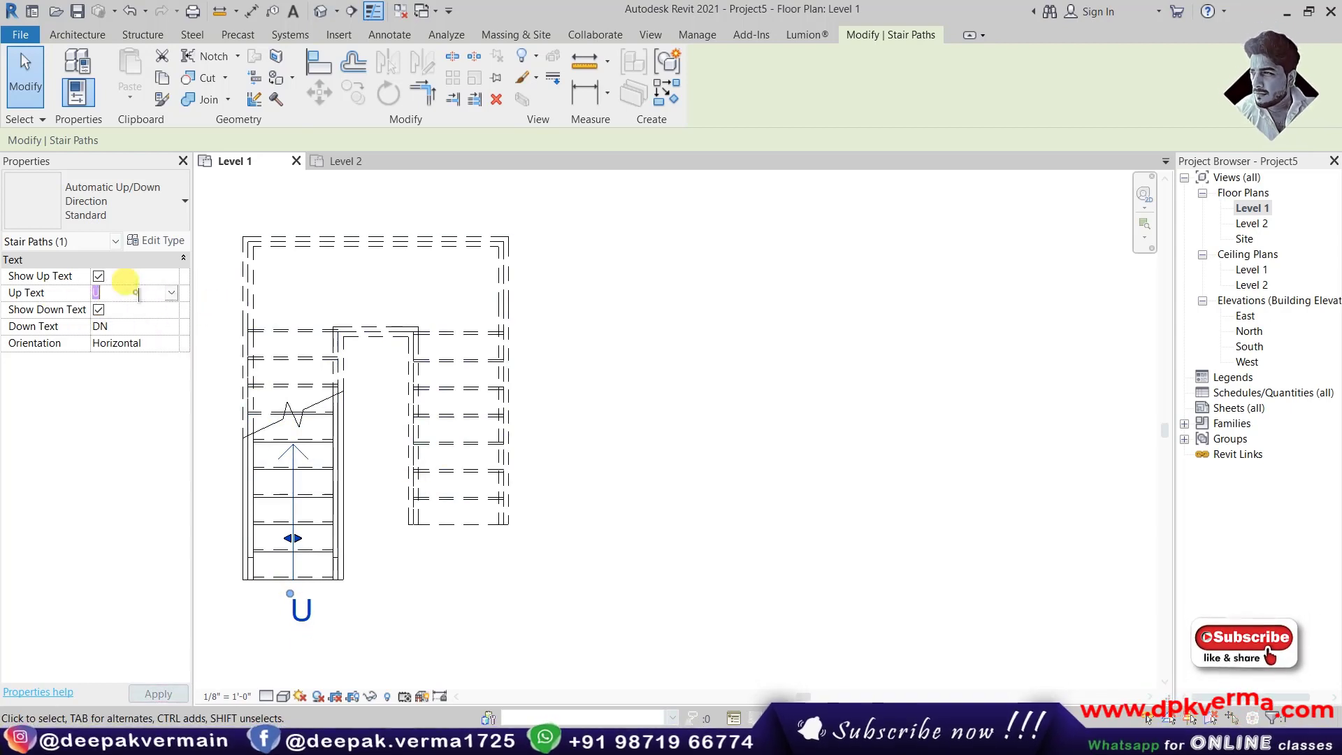
{"action": "type", "text": "U"}
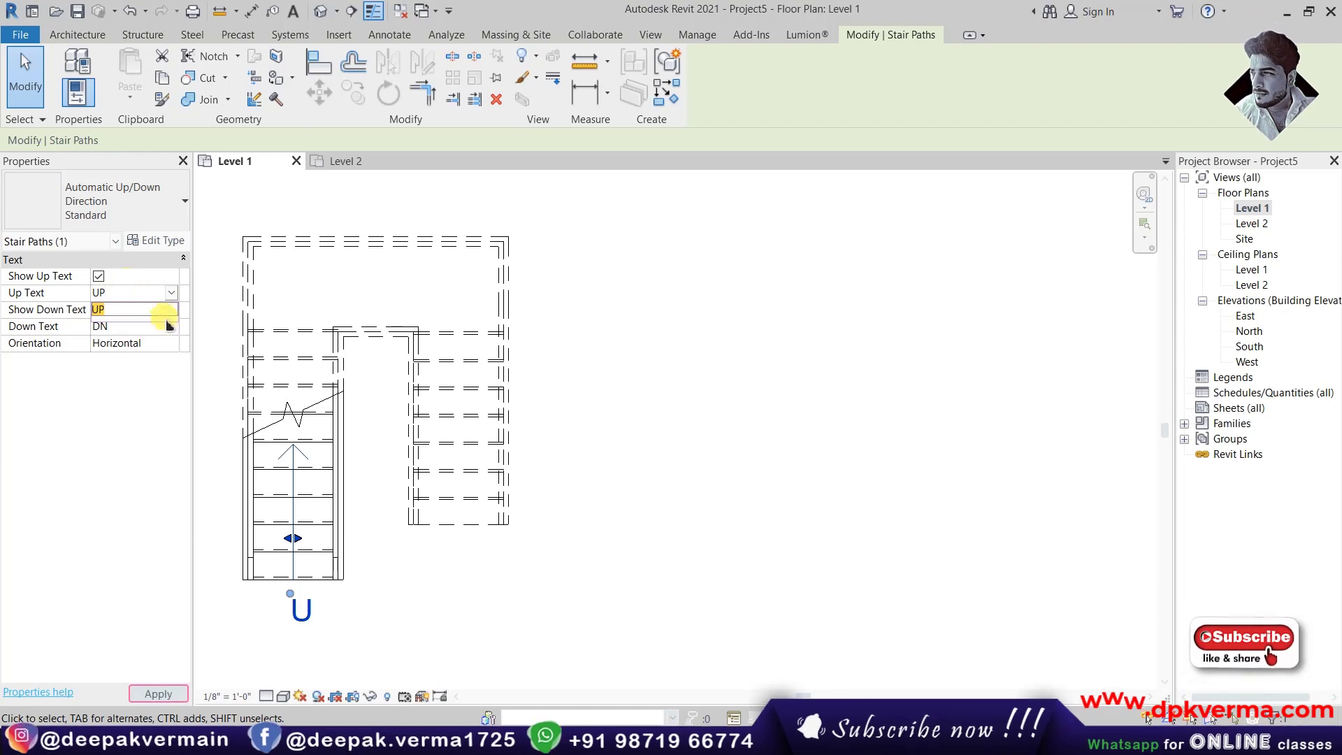
{"action": "left_click", "coordinate": [166, 316]}
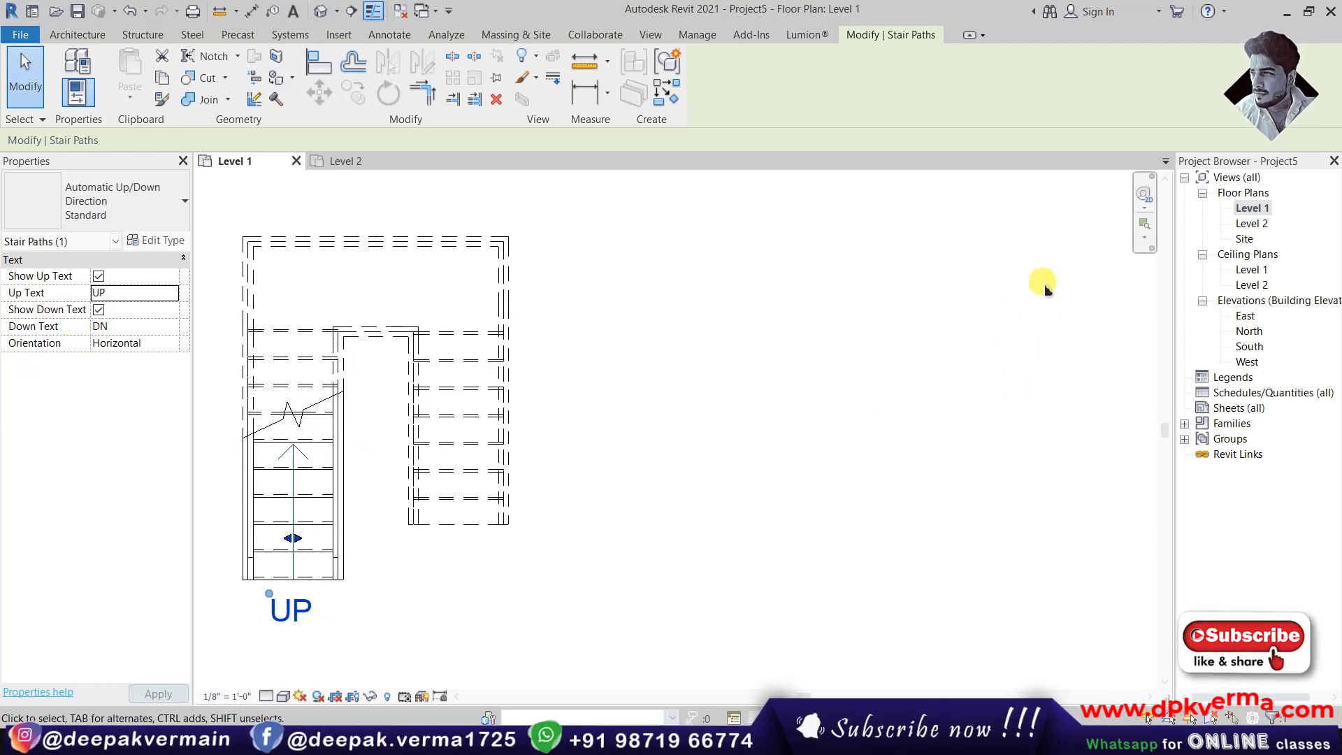
Open the Level 2 floor plan and hide the down text of its stair path.
{"action": "double_click", "coordinate": [1251, 225]}
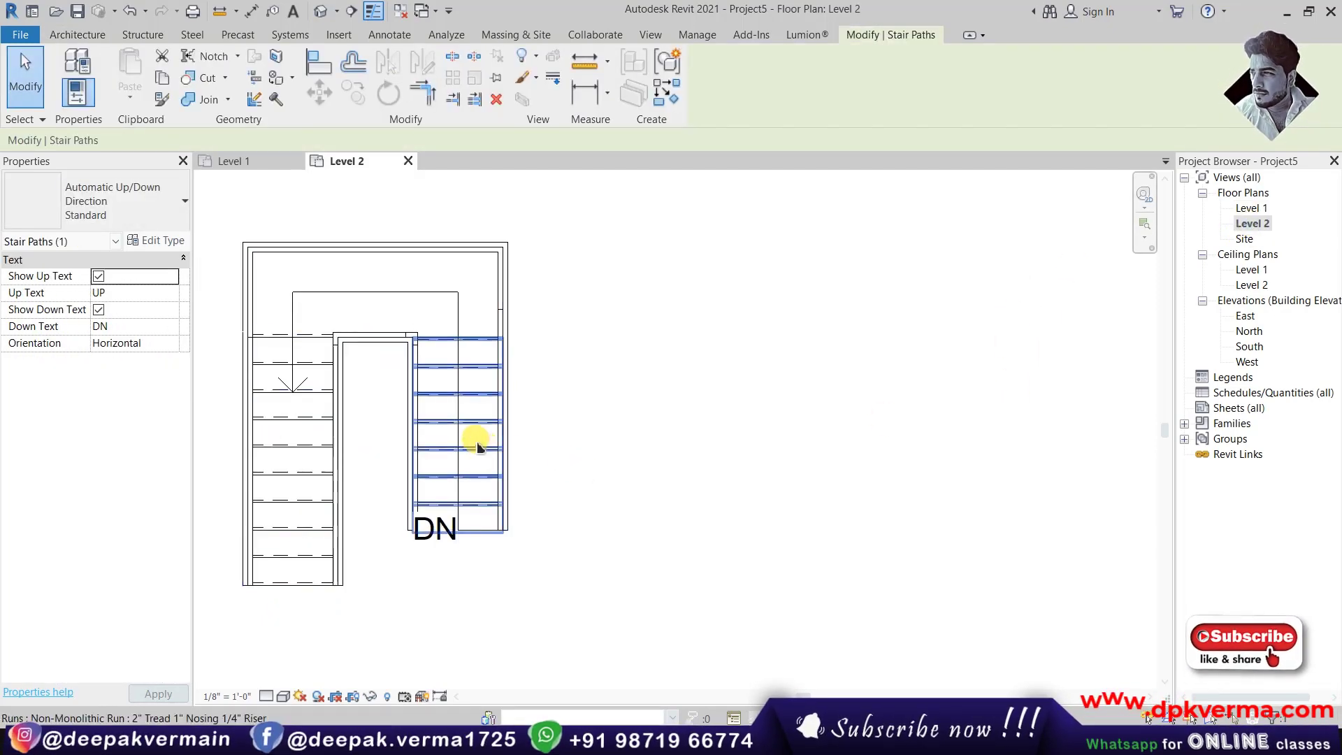
{"action": "left_click", "coordinate": [98, 310]}
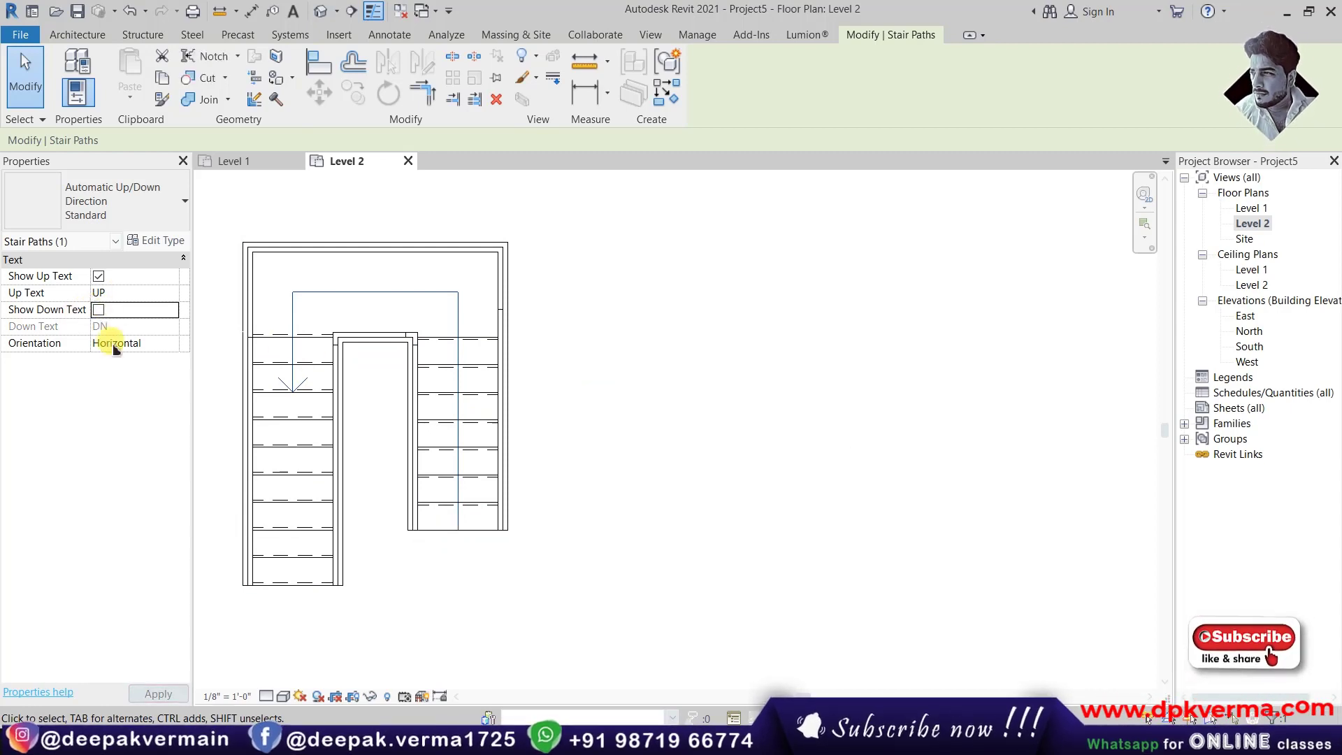
Show the down text of the Level 2 stair path again and return to the Level 1 floor plan.
{"action": "left_click", "coordinate": [99, 309]}
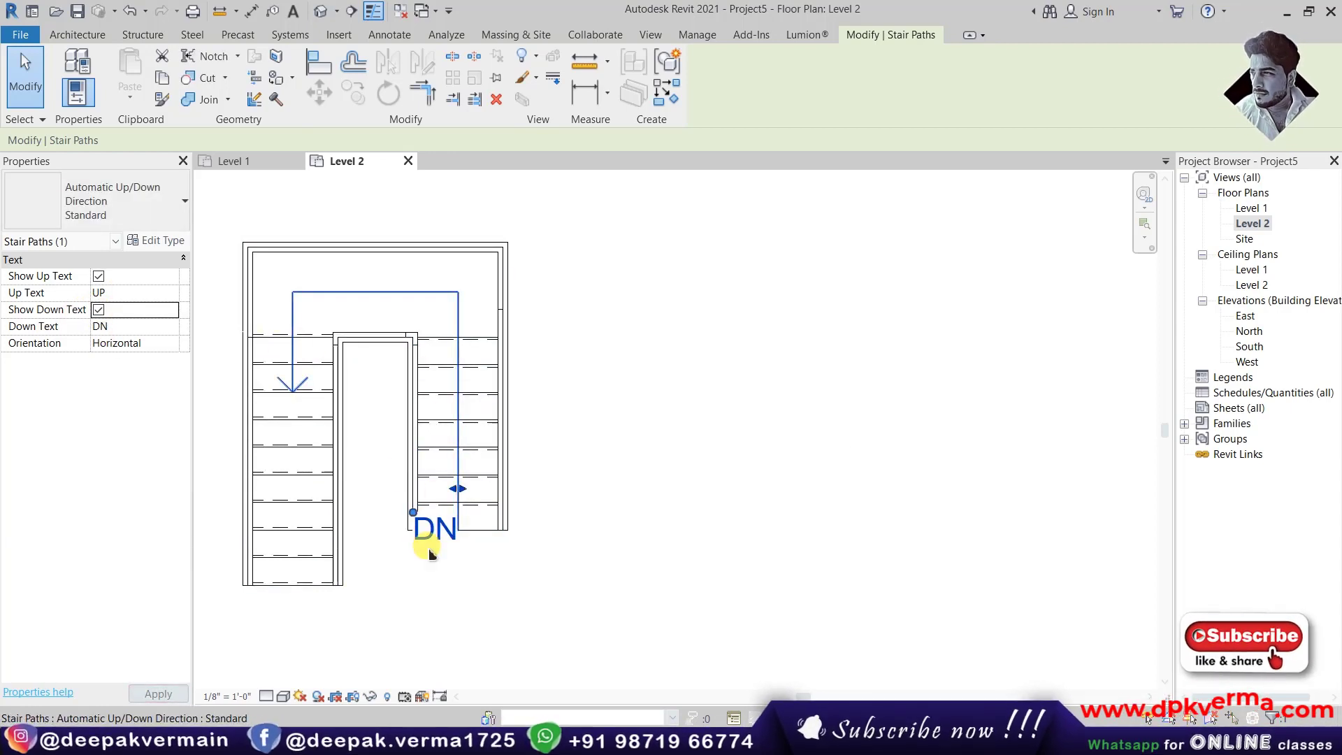
{"action": "double_click", "coordinate": [1252, 208]}
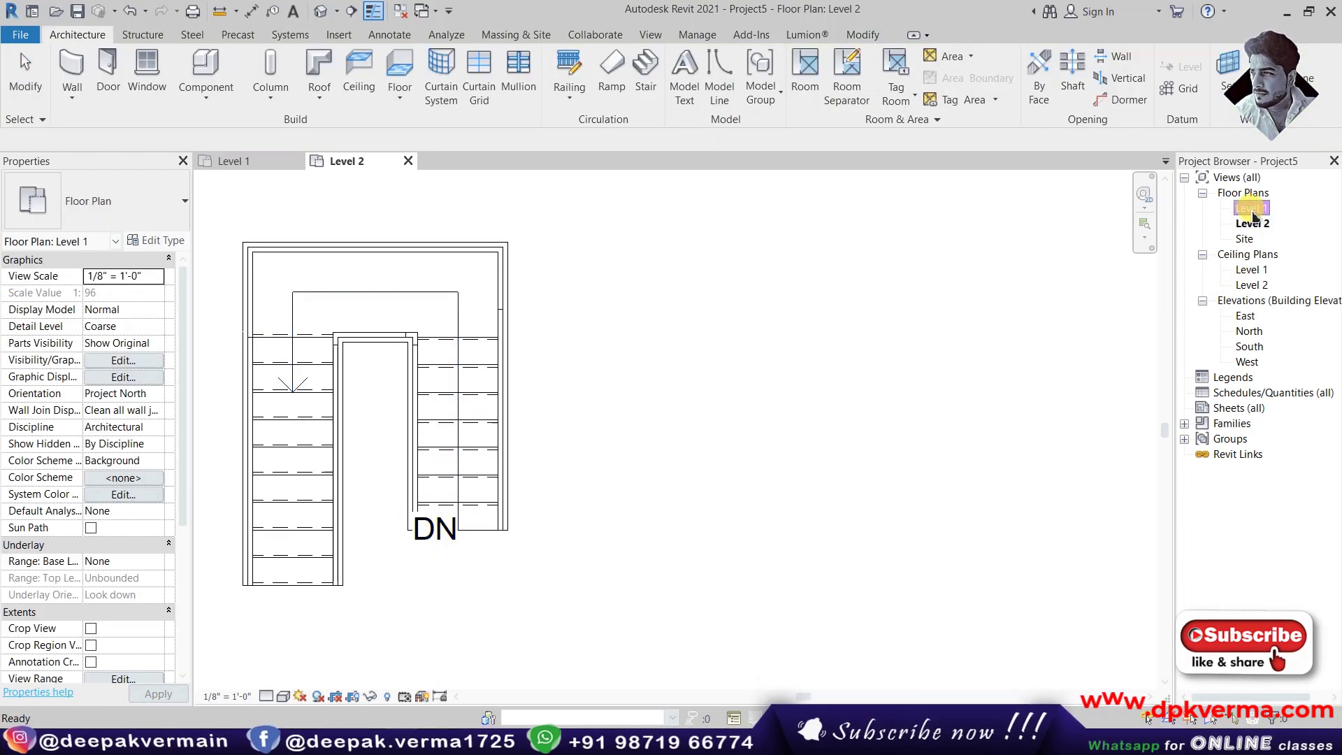
Try the Vertical text orientation on the Level 1 stair path, then set it back to Horizontal.
{"action": "left_click", "coordinate": [339, 454]}
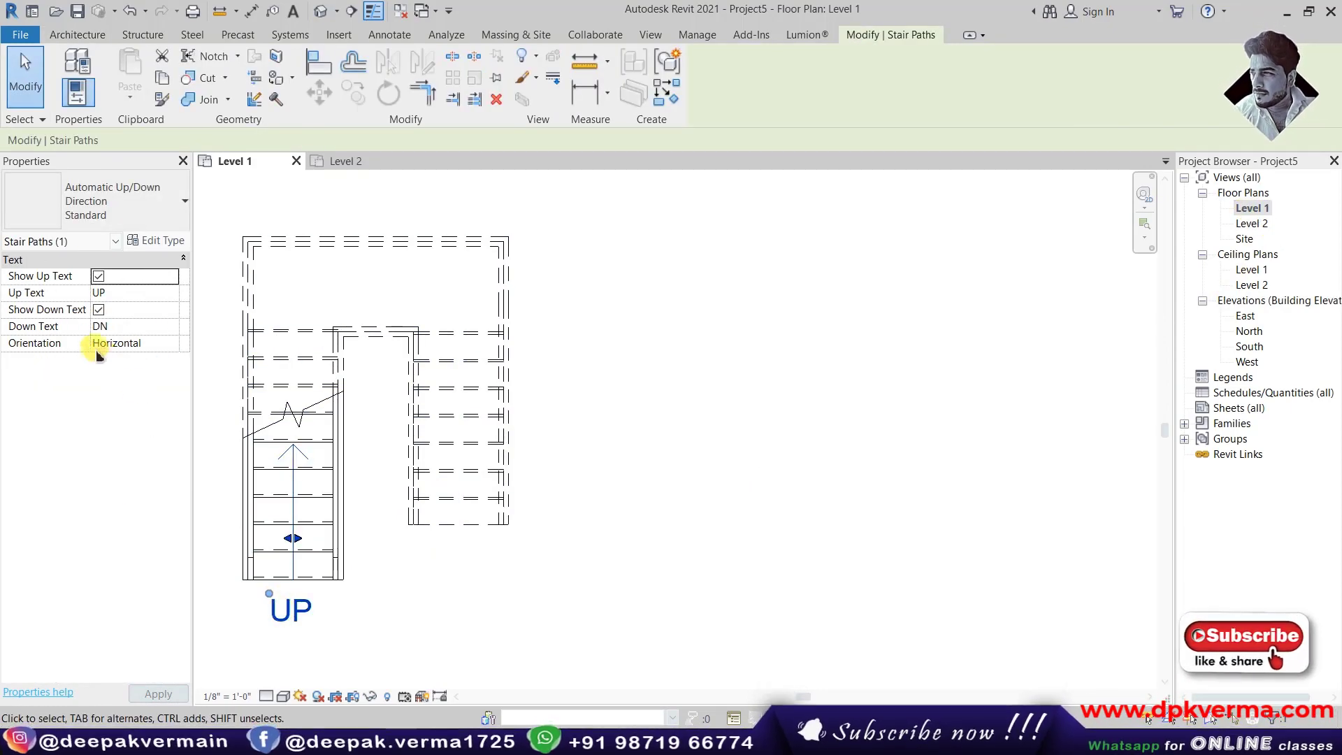
{"action": "left_click", "coordinate": [172, 344]}
{"action": "left_click", "coordinate": [119, 374]}
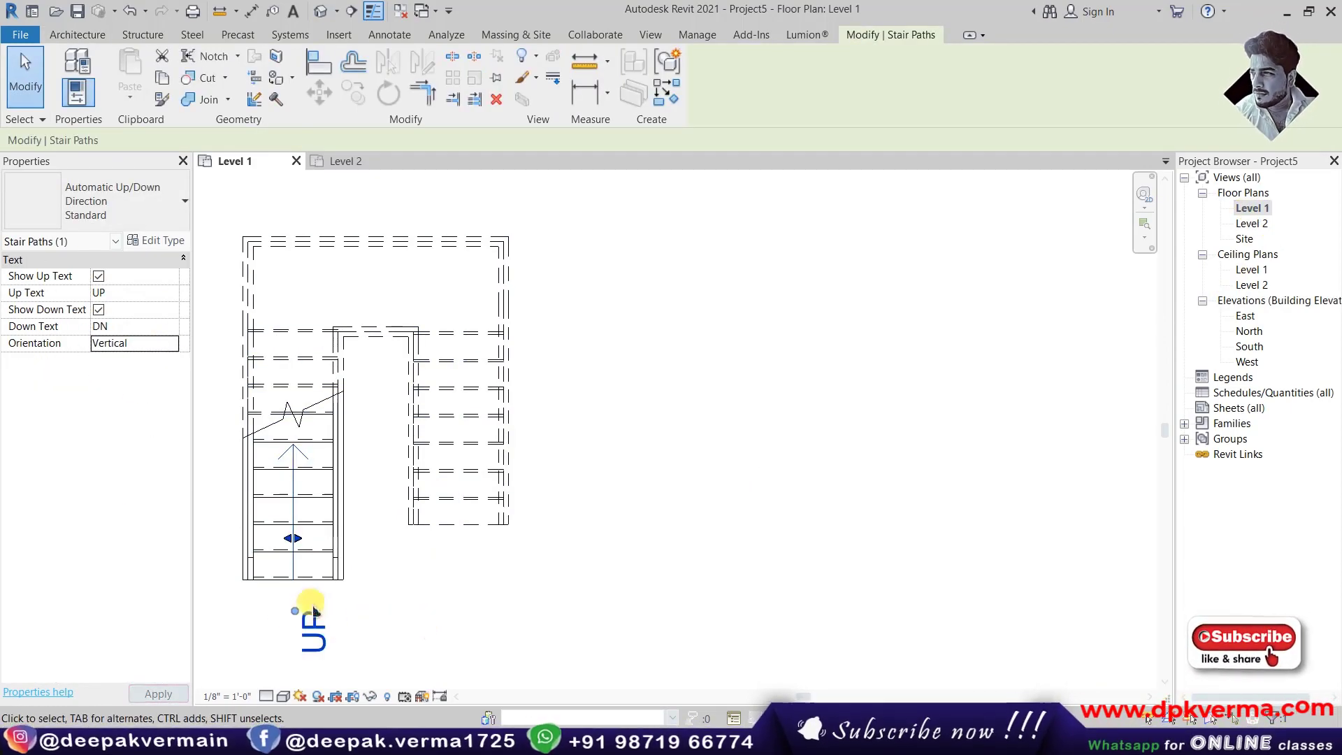
{"action": "left_click", "coordinate": [169, 343]}
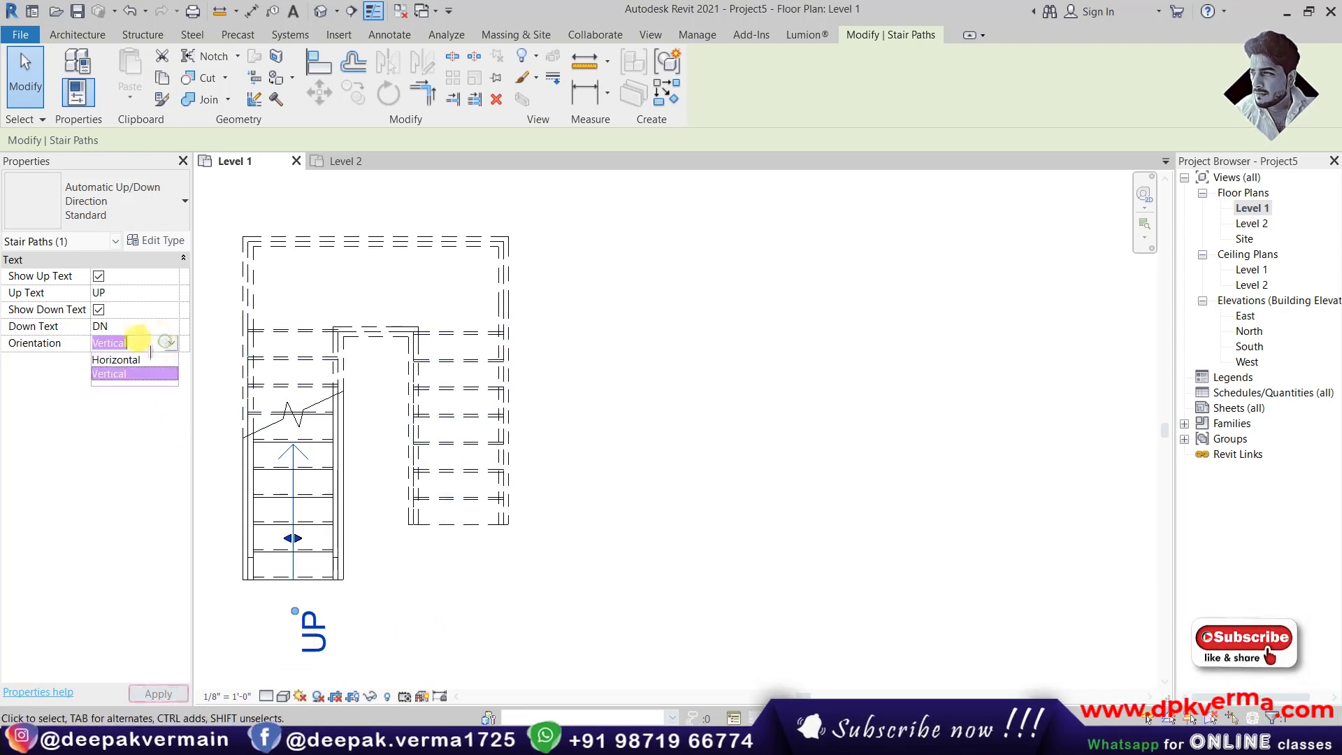
{"action": "left_click", "coordinate": [119, 359]}
Apply Arrow 30 Degree as the start symbol in the stair path's type properties.
{"action": "left_click", "coordinate": [165, 241]}
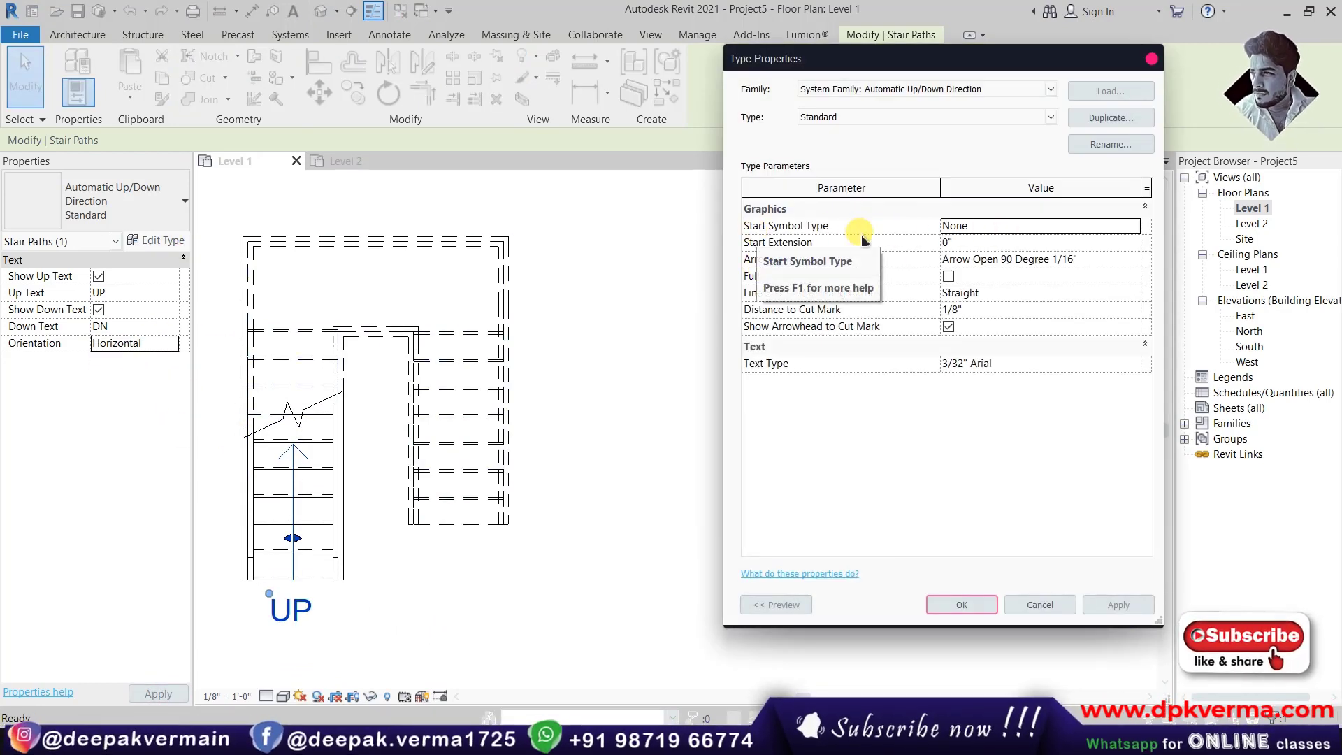
{"action": "left_click", "coordinate": [1132, 225]}
{"action": "left_click", "coordinate": [1005, 256]}
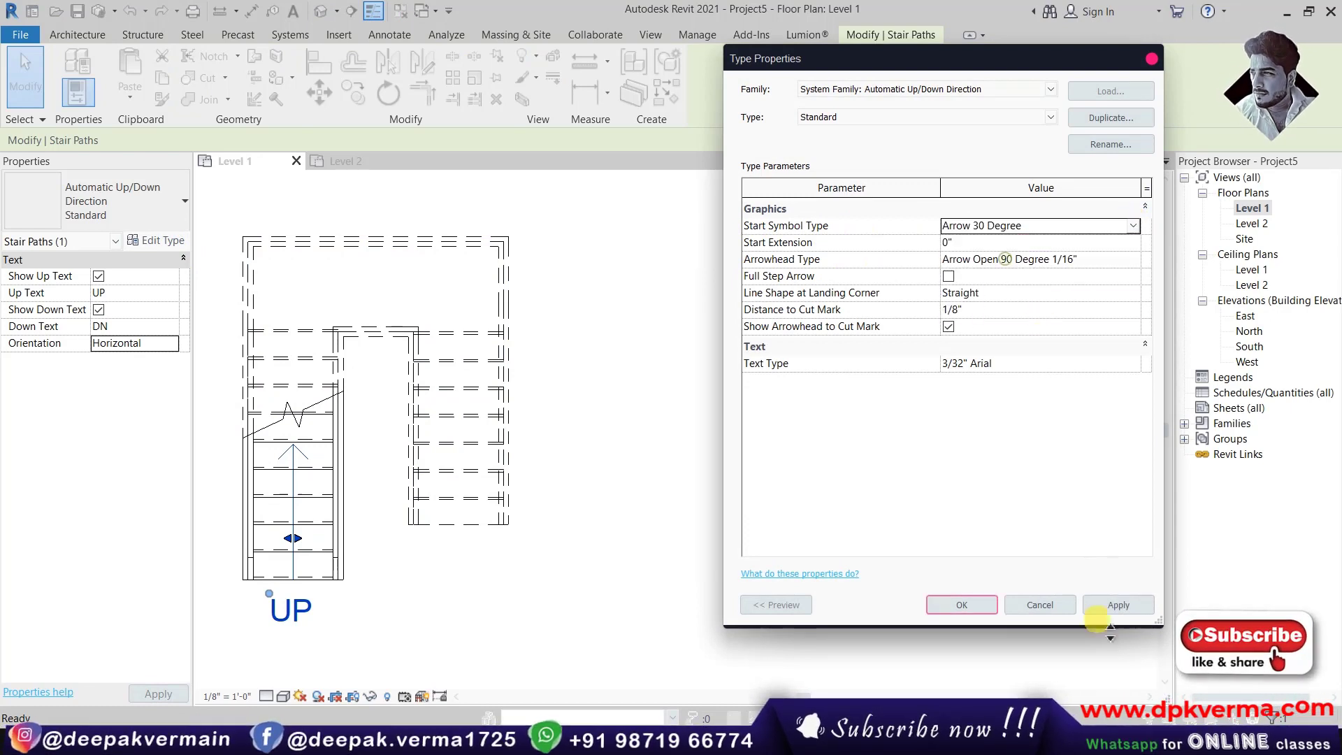
{"action": "left_click", "coordinate": [1111, 605]}
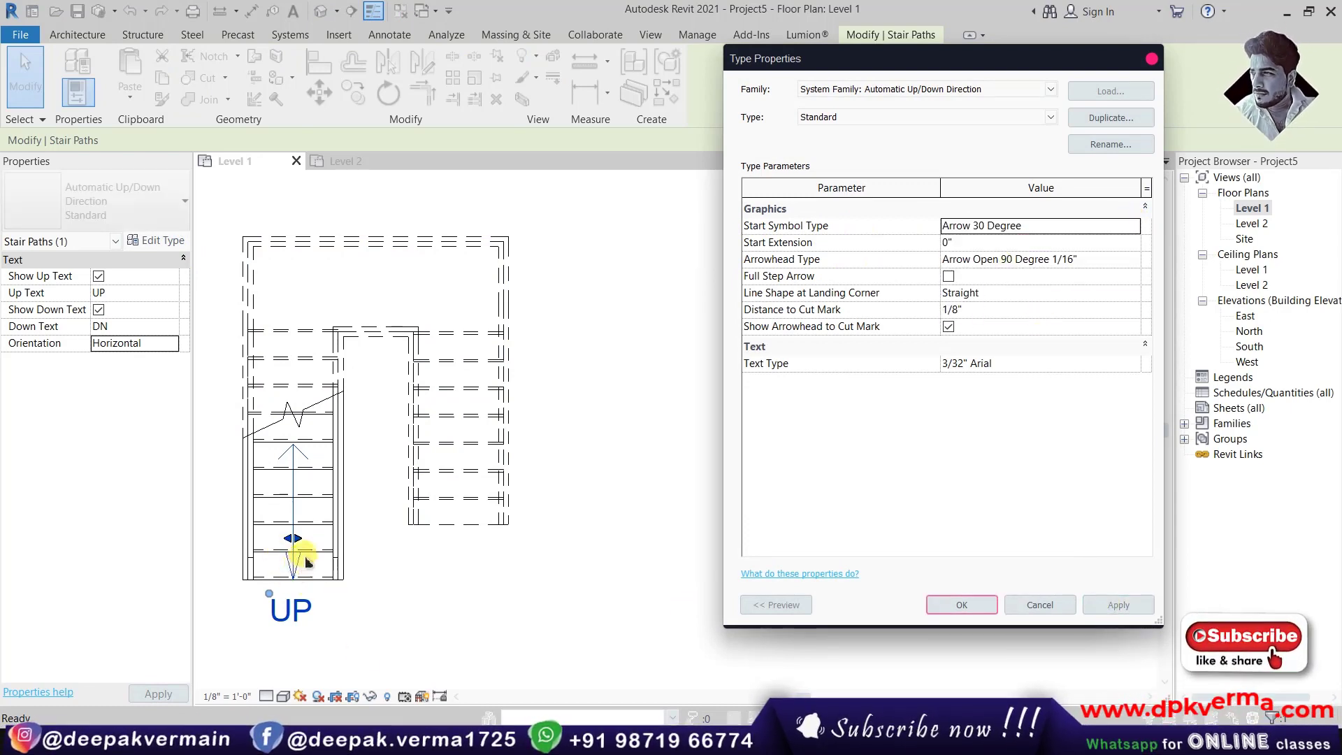
Try Arrow Filled 20 Degree, Arrow Filled 30 Degree and Arrow Open 90 Degree 1/16" as the stair path's start symbol.
{"action": "left_click", "coordinate": [1136, 228]}
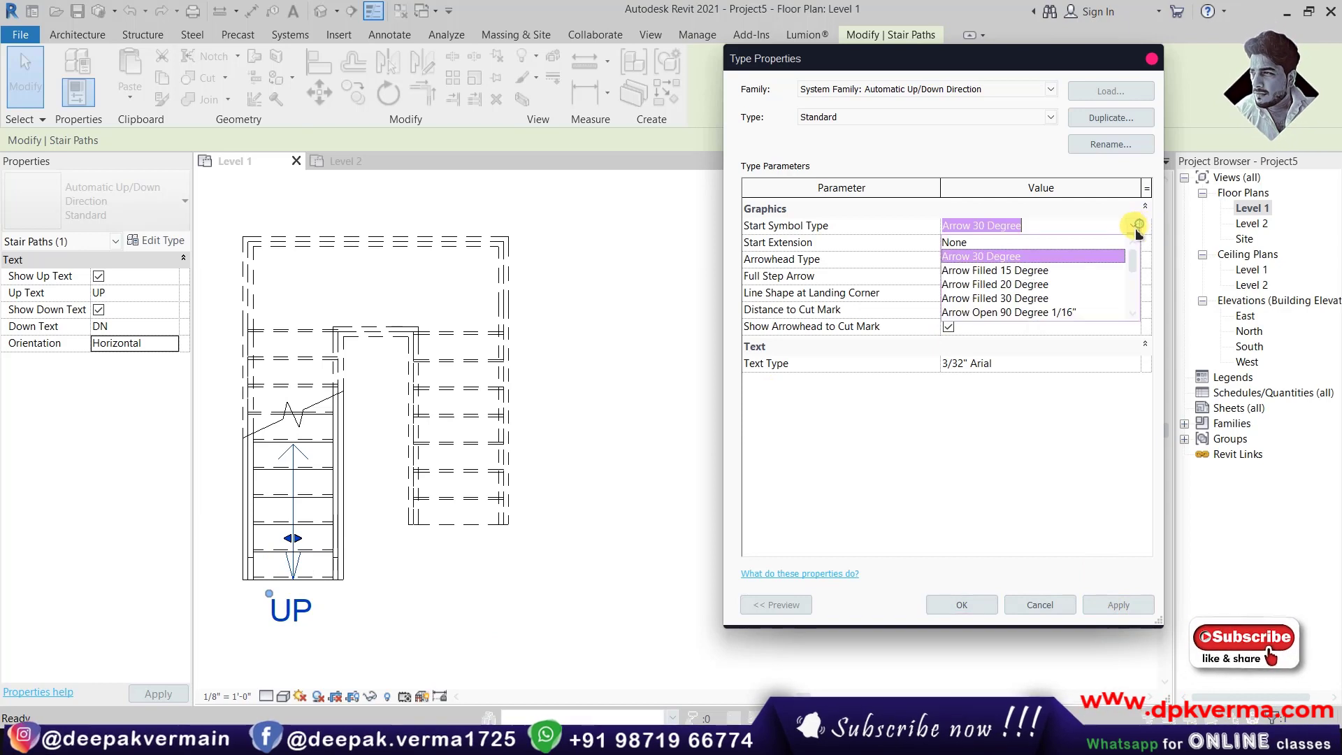
{"action": "scroll", "coordinate": [984, 294], "scroll_direction": "down", "scroll_amount": 1}
{"action": "scroll", "coordinate": [990, 285], "scroll_direction": "up", "scroll_amount": 1}
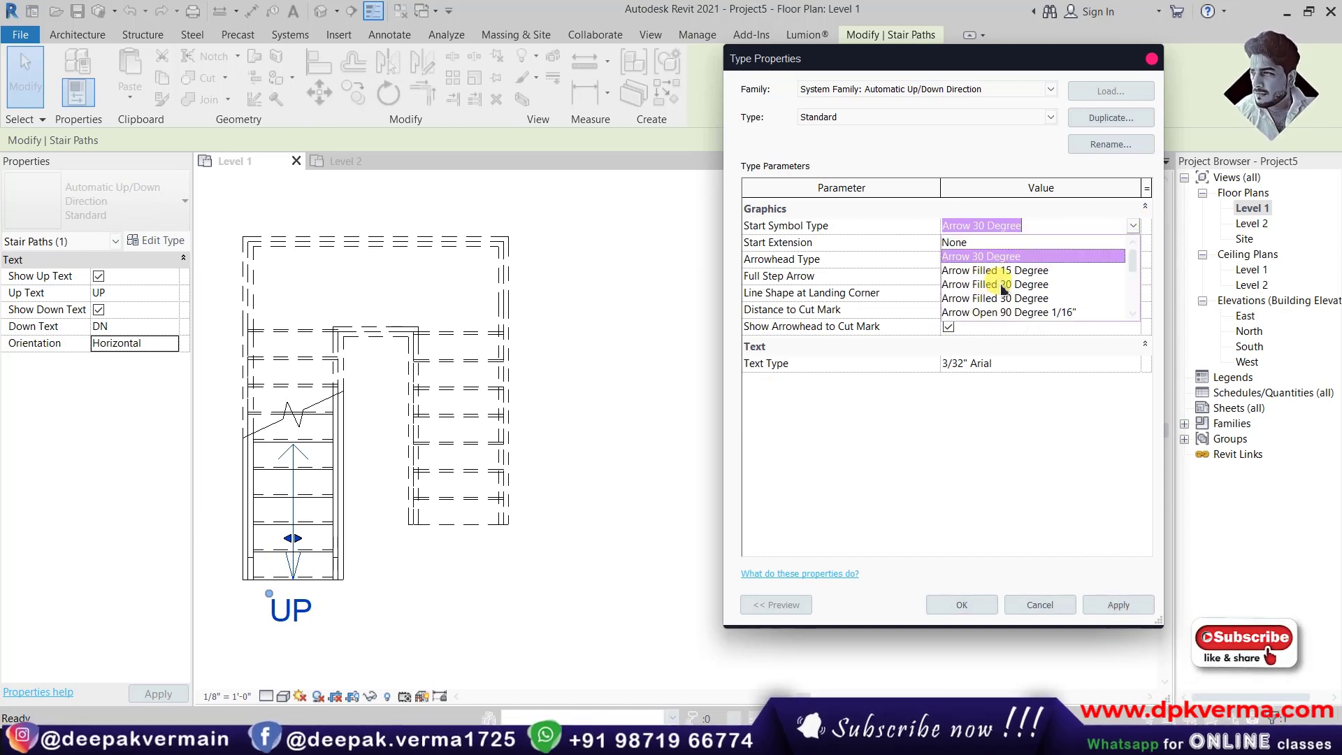
{"action": "left_click", "coordinate": [1002, 285]}
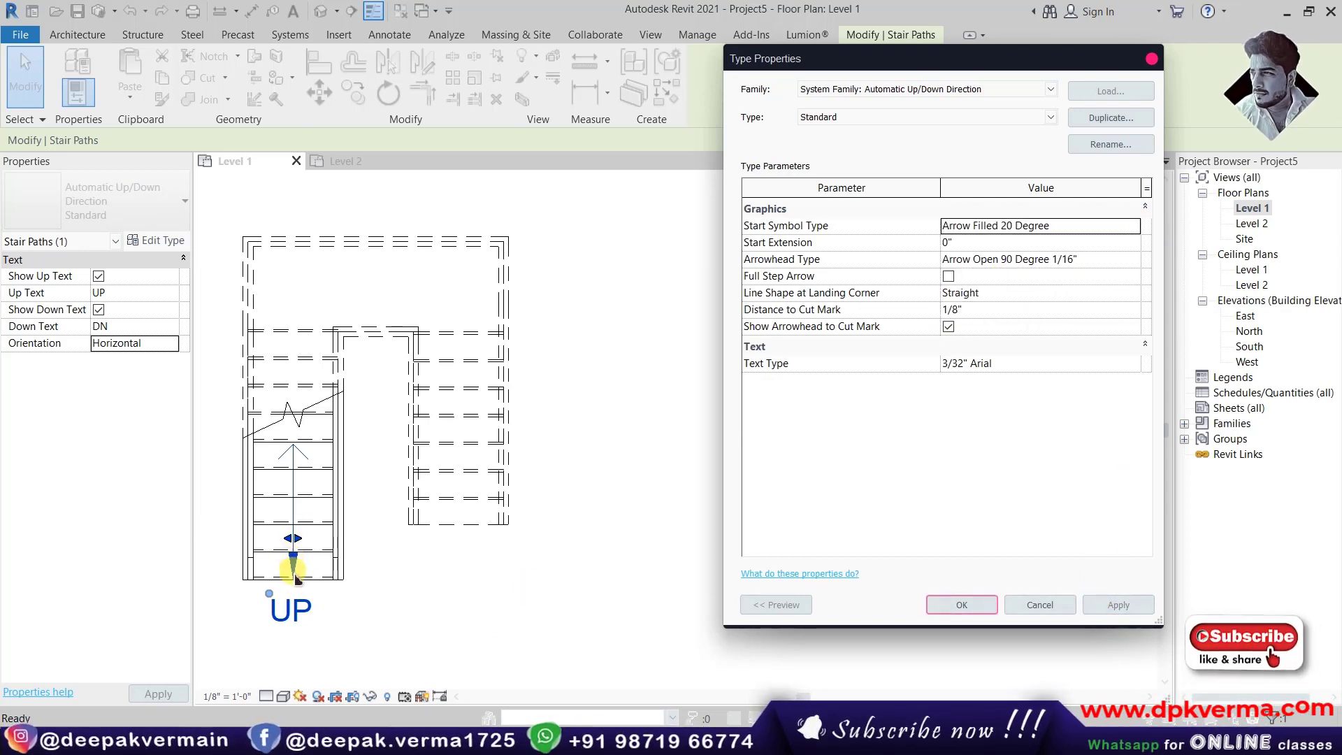
{"action": "left_click", "coordinate": [1133, 228]}
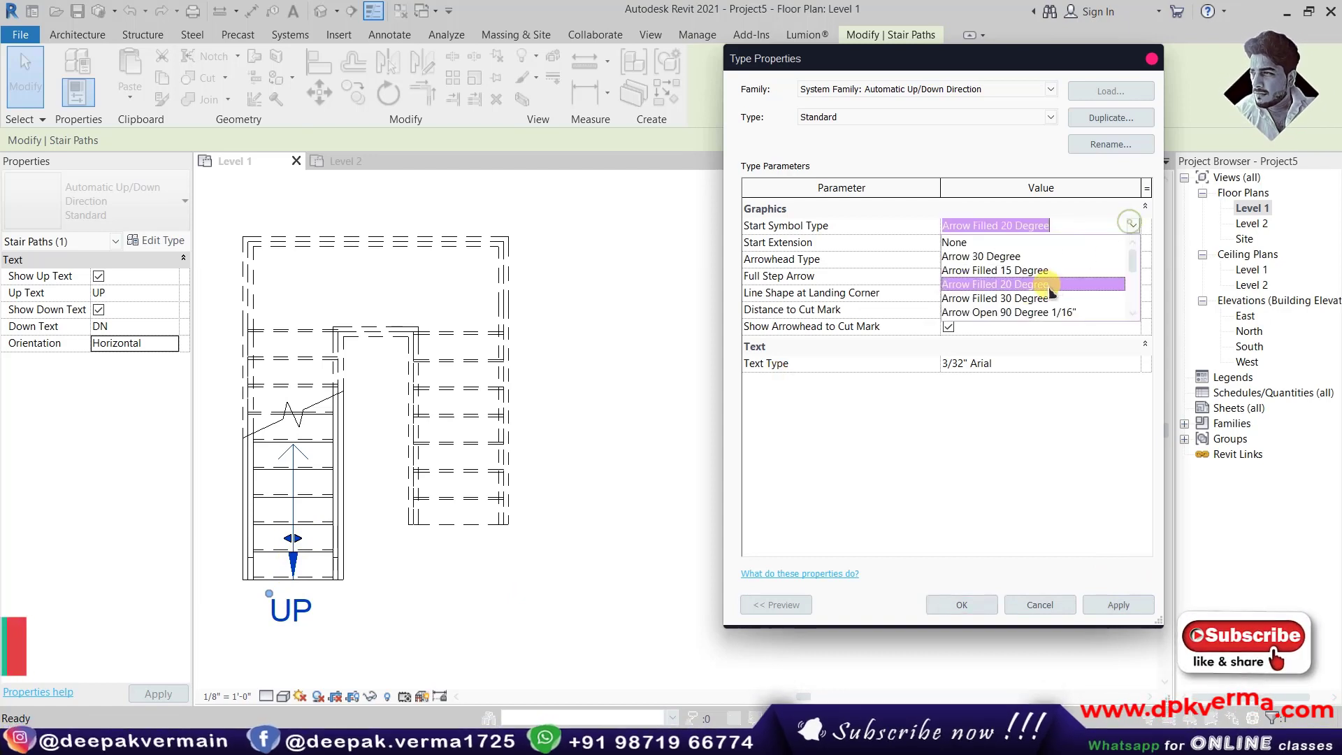
{"action": "left_click", "coordinate": [1006, 299]}
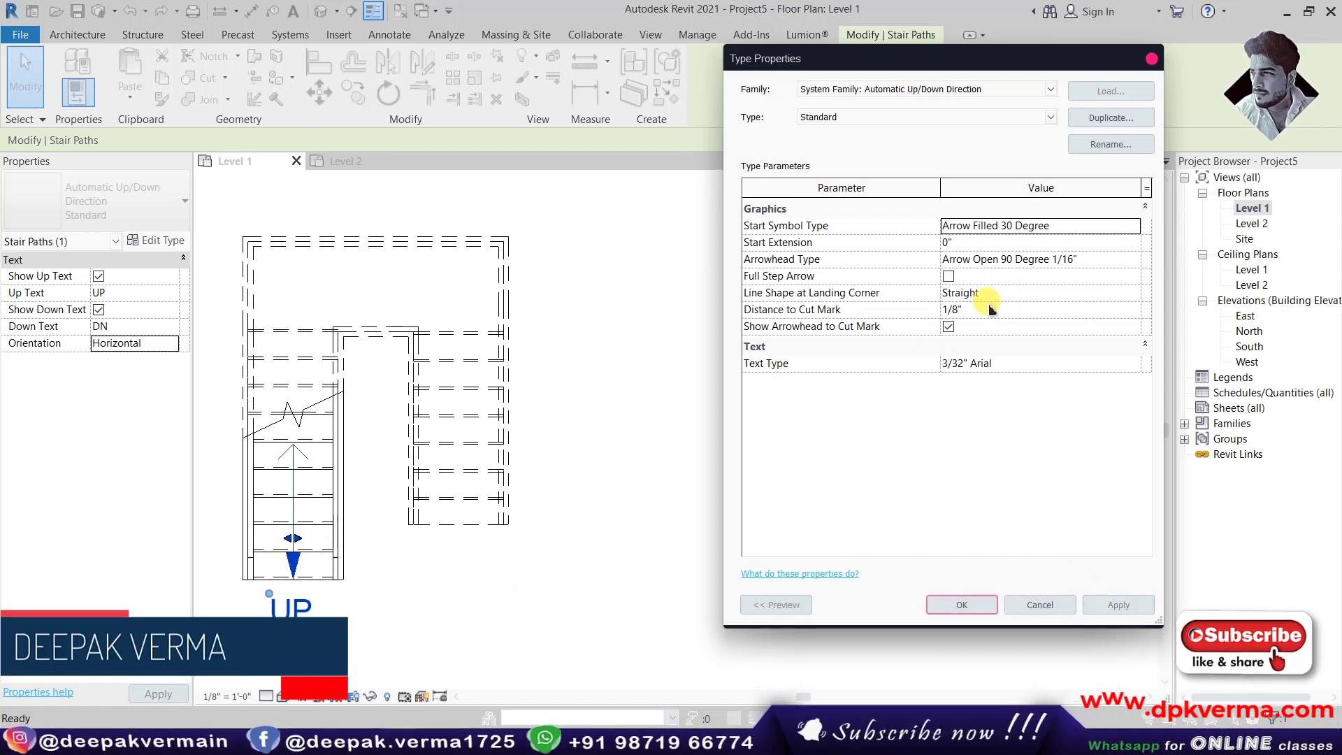
{"action": "left_click", "coordinate": [1133, 225]}
{"action": "left_click", "coordinate": [1028, 312]}
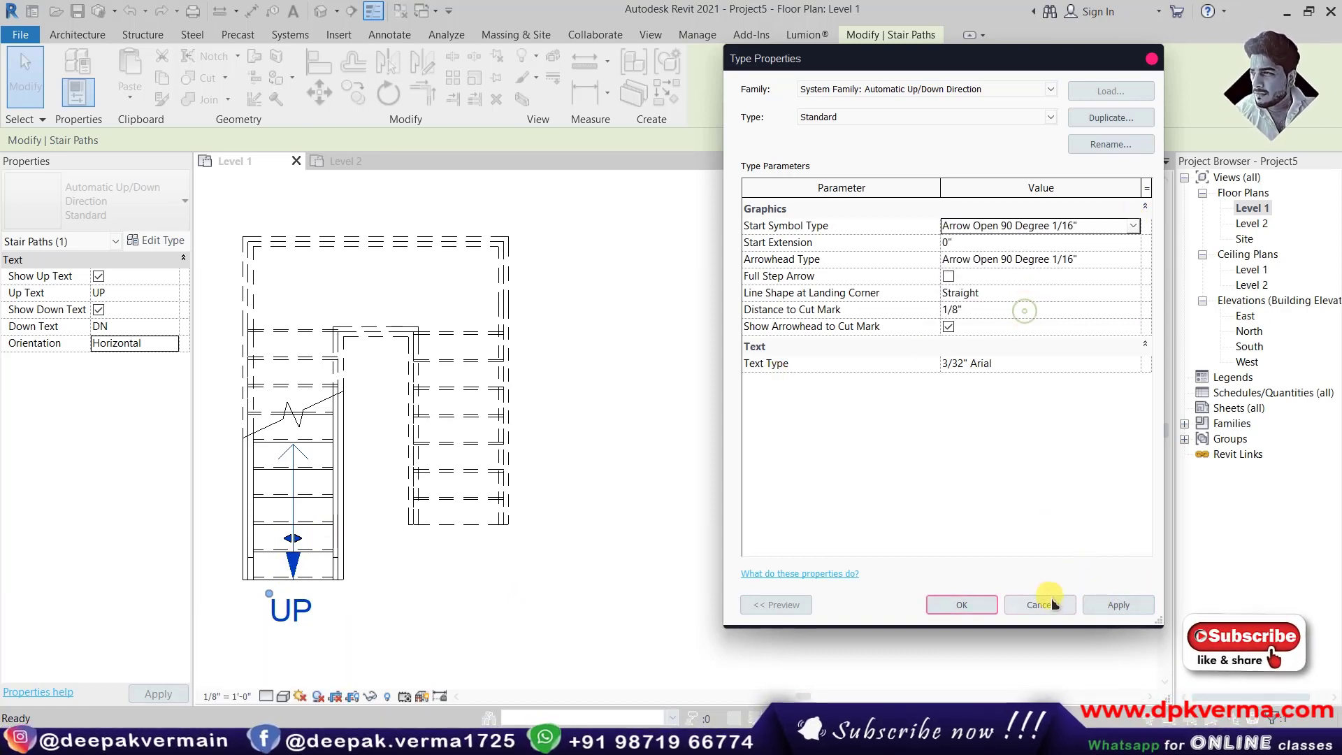
Set the stair path's start symbol type to Arrow Filled 20 Degree and apply it.
{"action": "left_click", "coordinate": [1132, 228]}
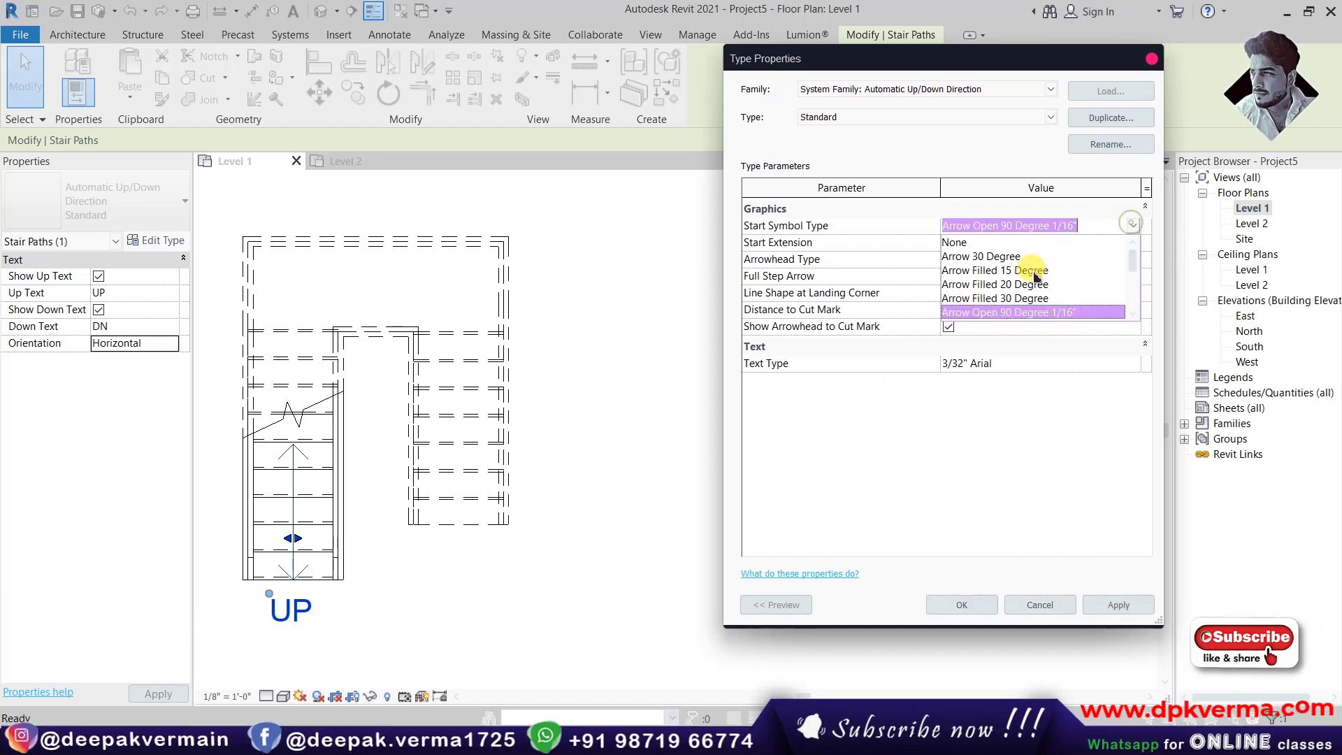
{"action": "left_click", "coordinate": [1028, 286]}
{"action": "left_click", "coordinate": [1111, 603]}
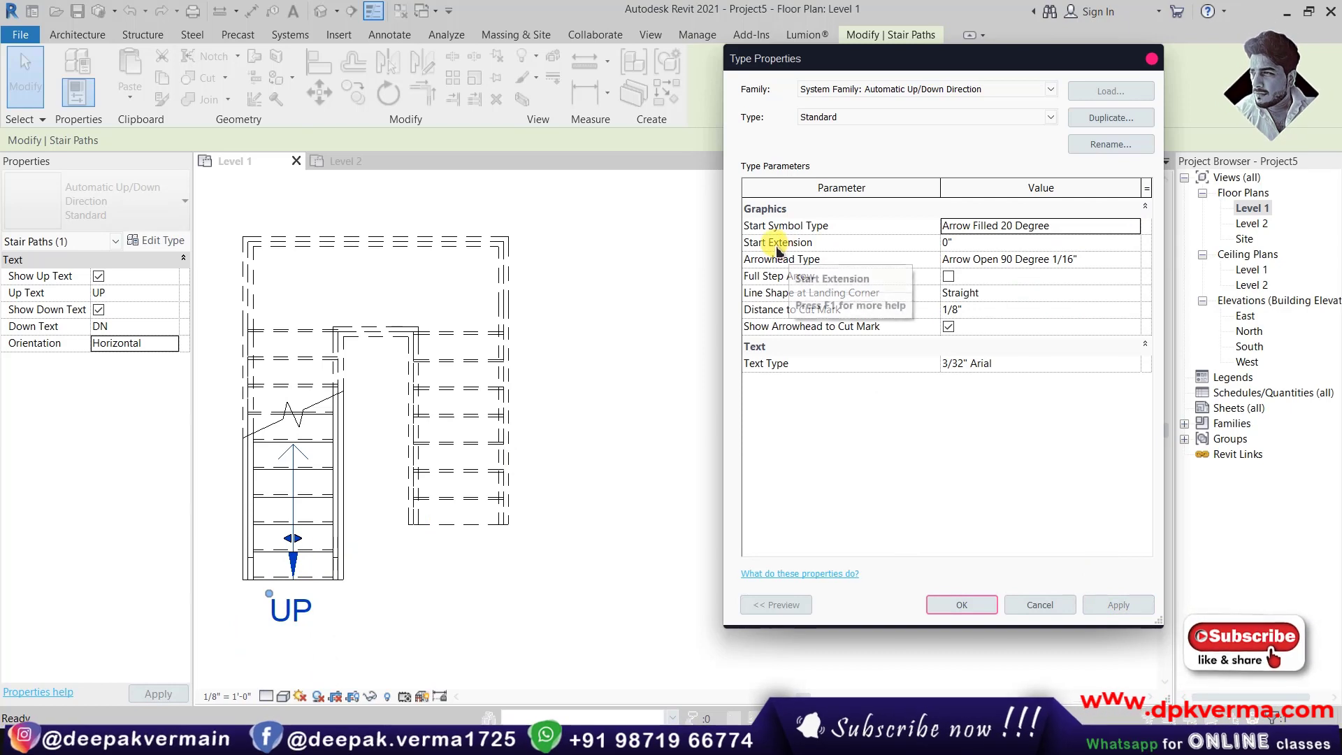
Set the stair path type's start extension to 1" and check the line below the UP label.
{"action": "left_click", "coordinate": [958, 241]}
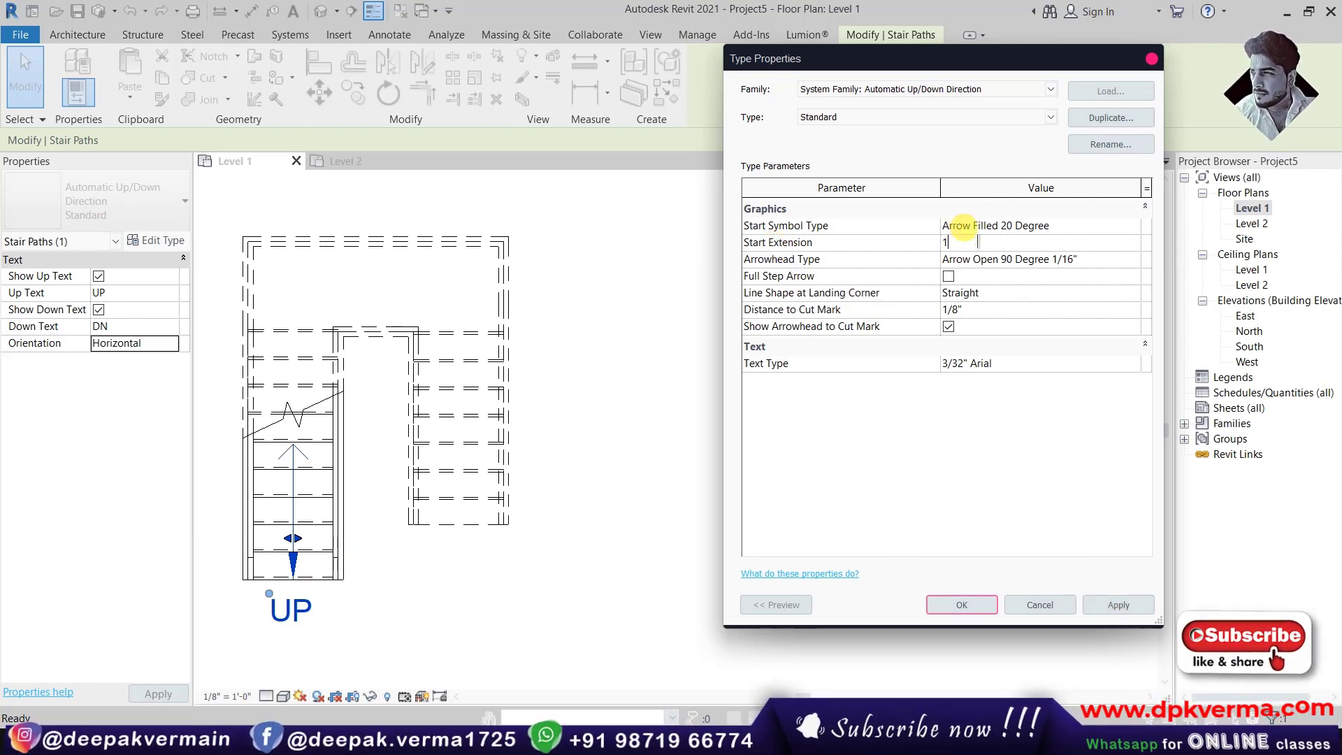
{"action": "left_click", "coordinate": [1119, 605]}
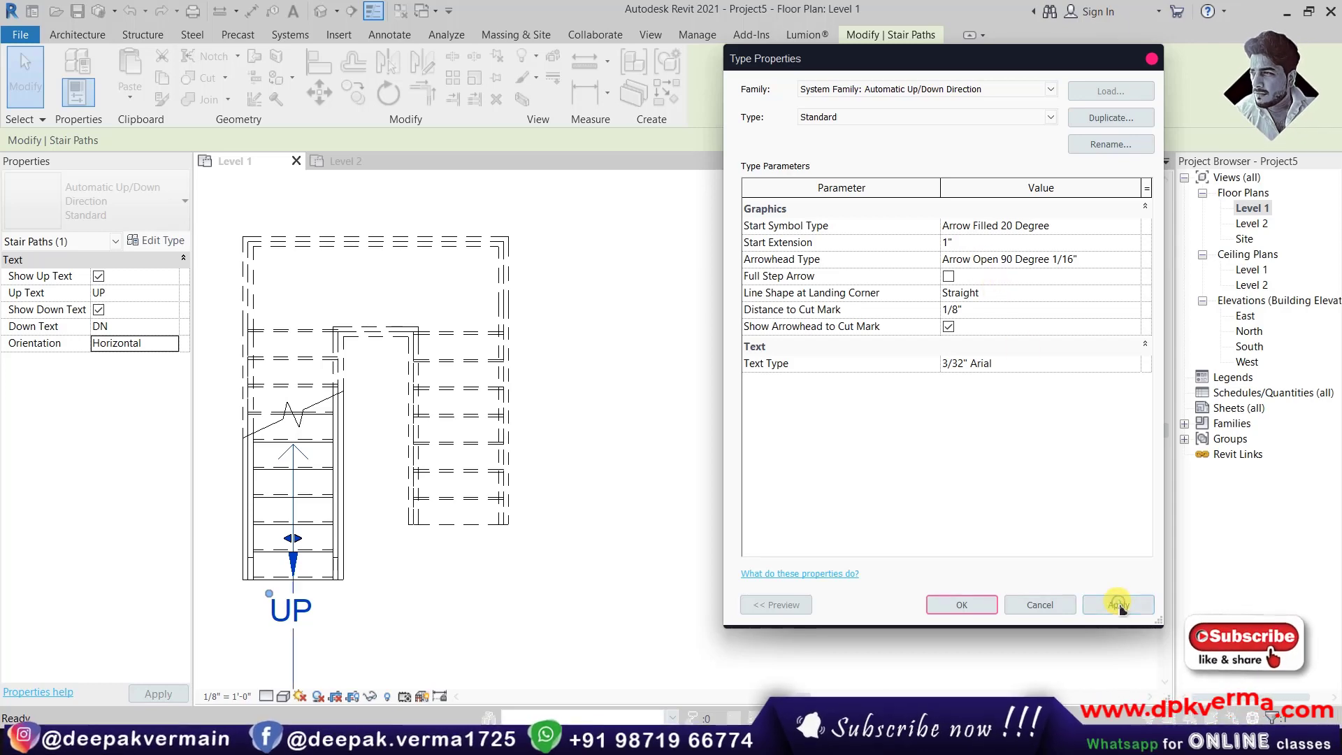
{"action": "left_click", "coordinate": [962, 605]}
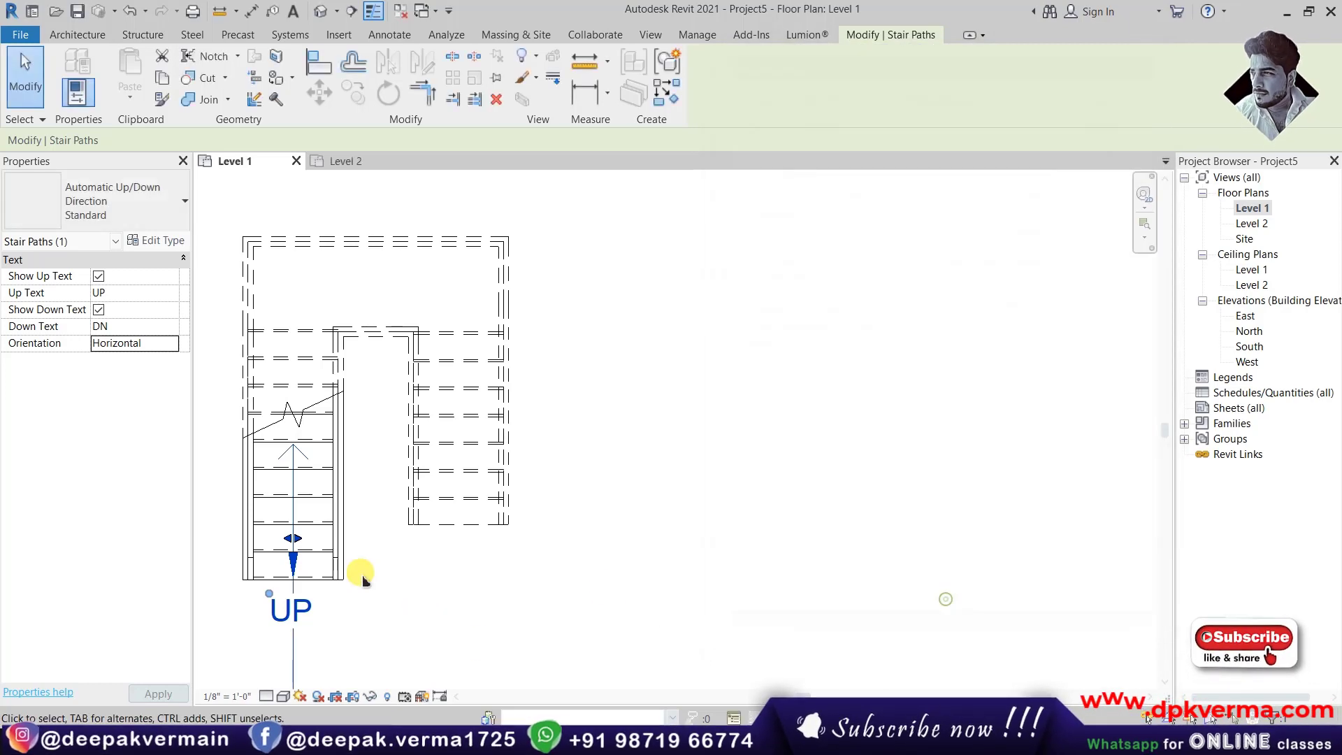
{"action": "middle_click_drag", "start_coordinate": [354, 570], "coordinate": [381, 429]}
{"action": "left_click", "coordinate": [326, 524]}
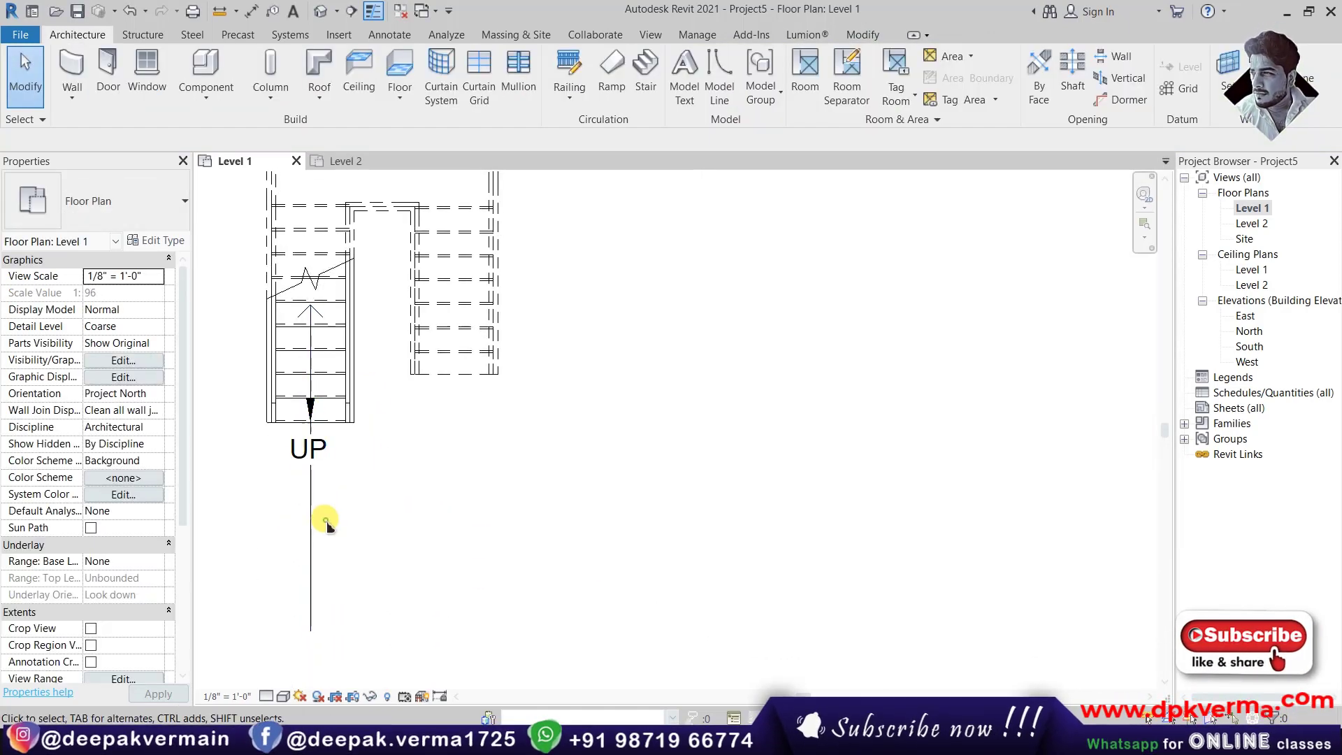
Reduce the start extension of the stair path type to 0.1".
{"action": "left_click", "coordinate": [308, 614]}
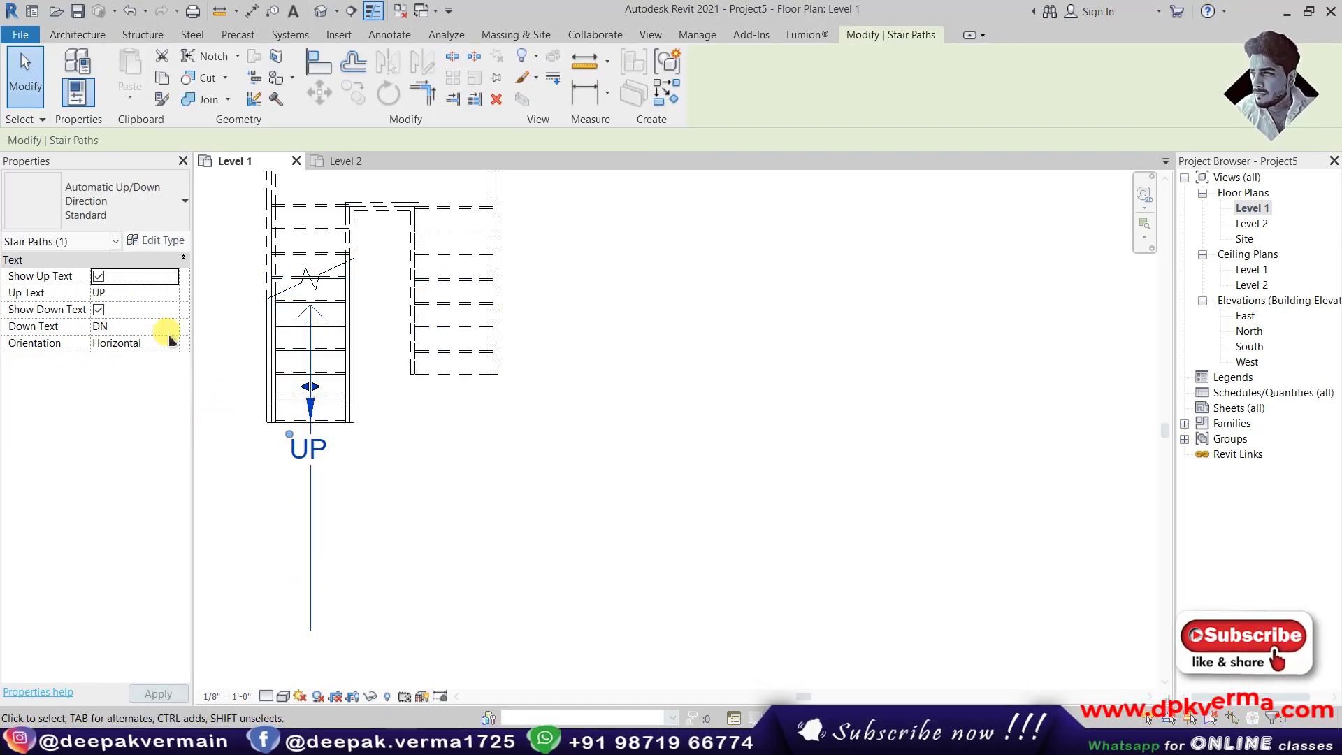
{"action": "left_click", "coordinate": [159, 240]}
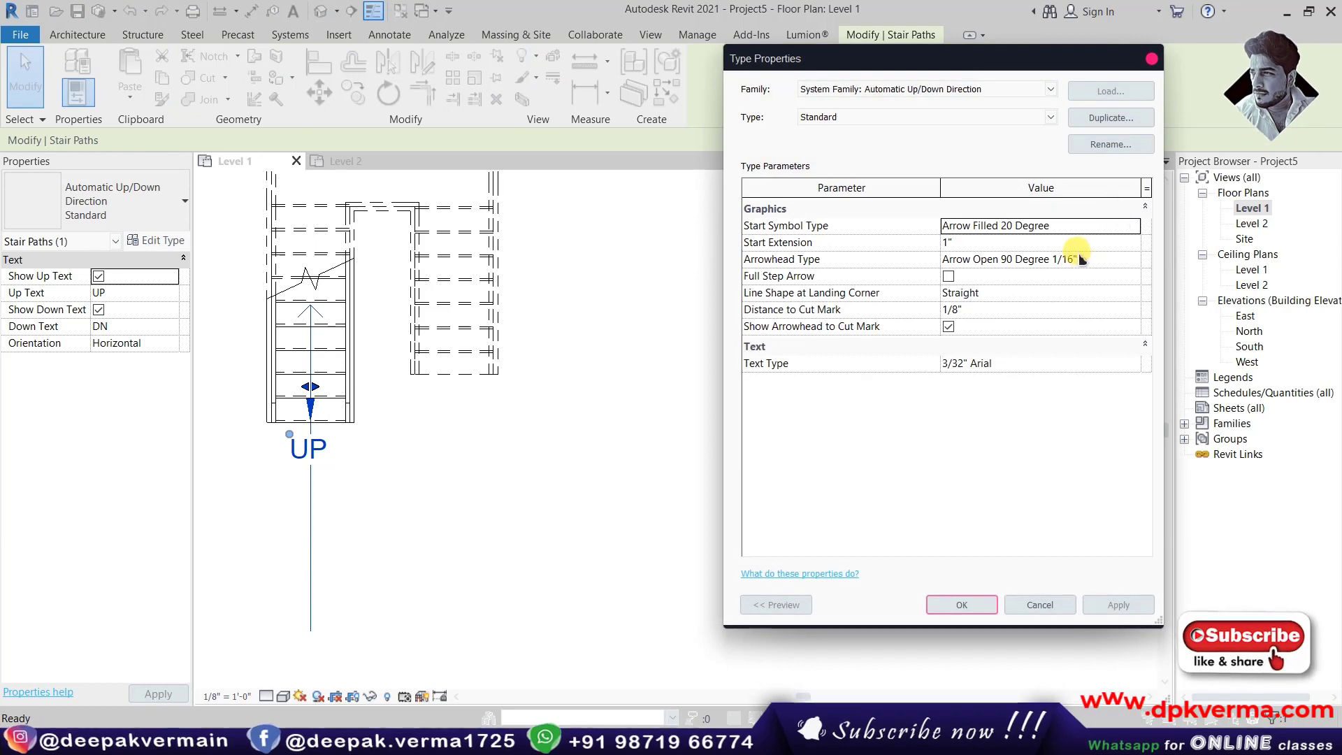
{"action": "left_click", "coordinate": [1073, 242]}
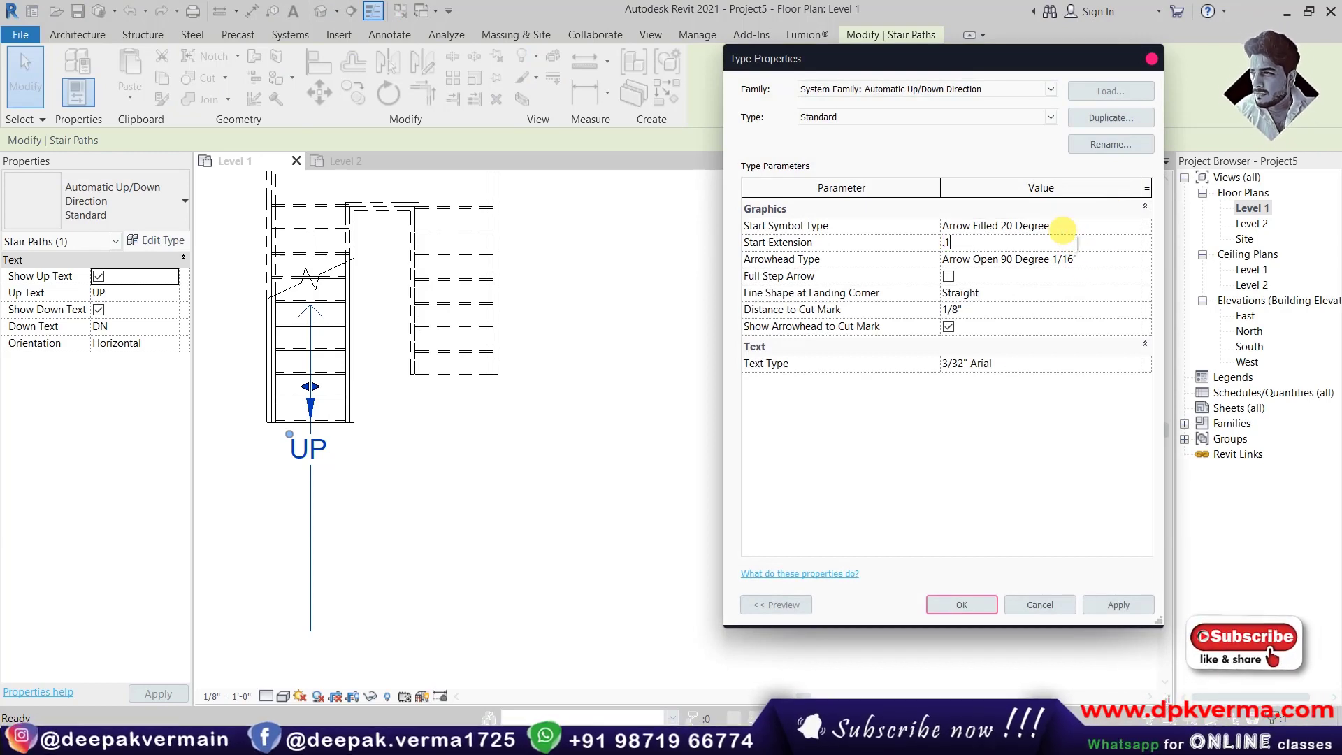
{"action": "left_click", "coordinate": [1118, 604]}
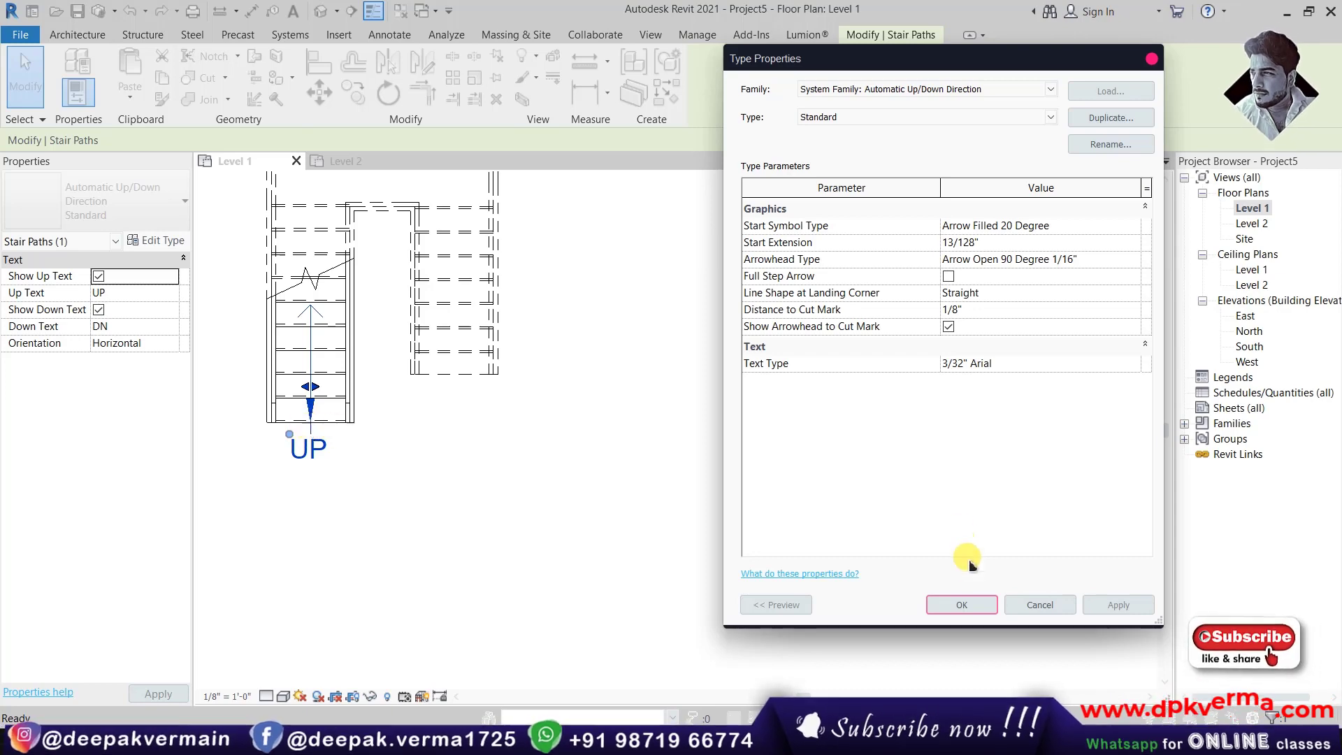
{"action": "left_click", "coordinate": [962, 605]}
Apply Arrow Filled 30 Degree as the arrowhead type of the Level 1 stair path.
{"action": "scroll", "coordinate": [318, 363], "scroll_direction": "up", "scroll_amount": 2}
{"action": "middle_click_drag", "start_coordinate": [389, 329], "coordinate": [380, 466]}
{"action": "left_click", "coordinate": [157, 240]}
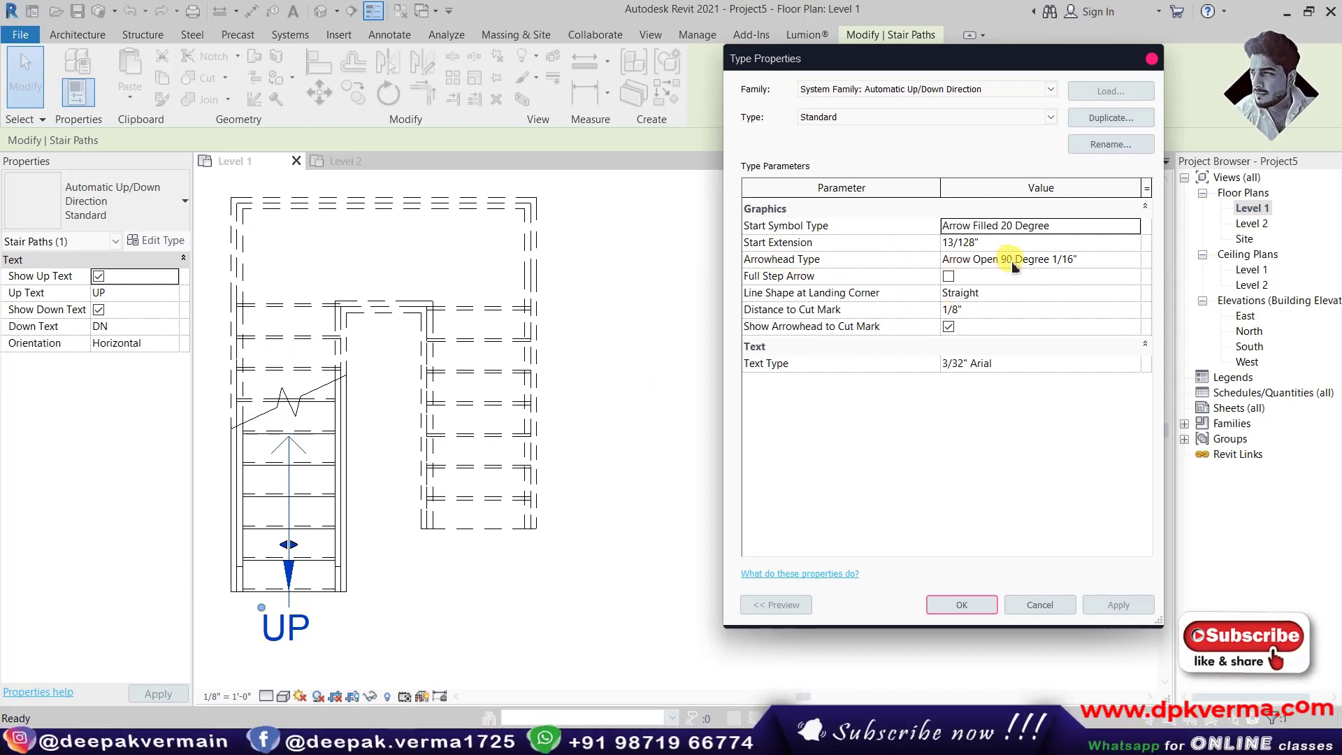
{"action": "left_click", "coordinate": [1135, 260]}
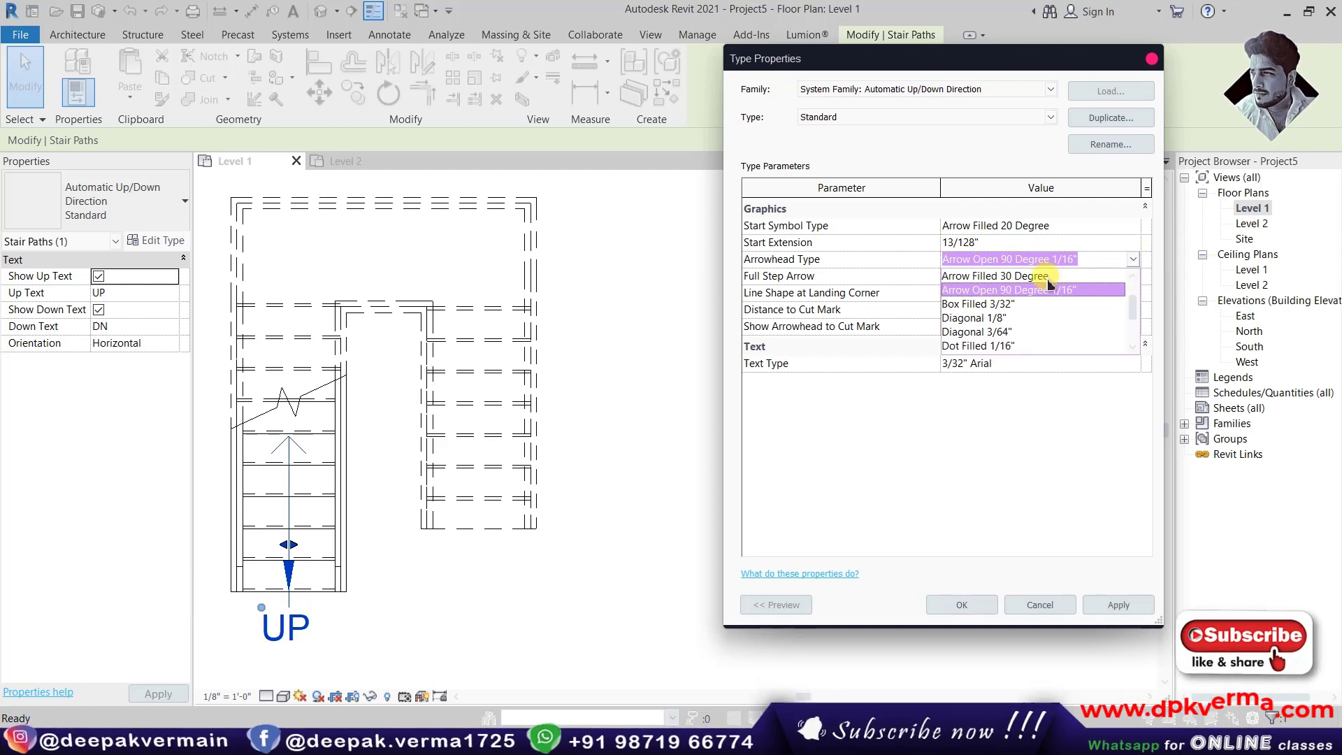
{"action": "left_click", "coordinate": [973, 276]}
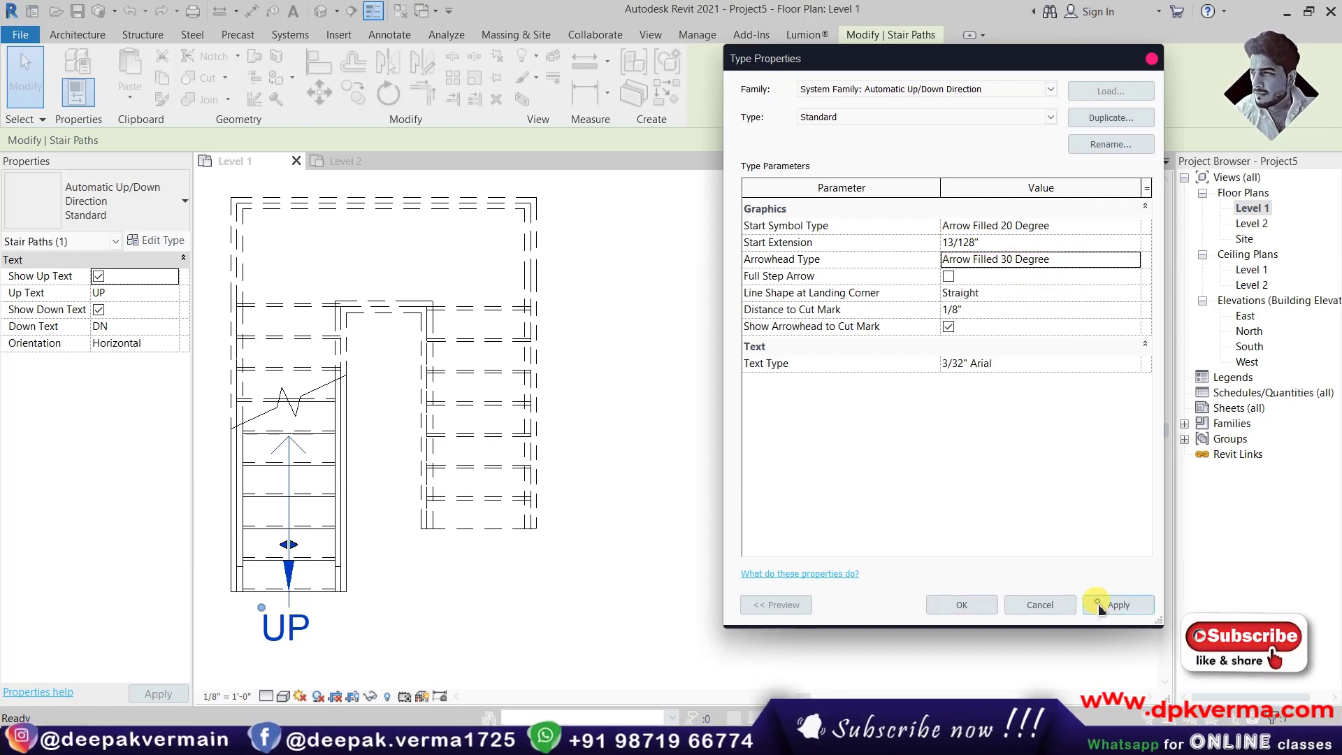
{"action": "left_click", "coordinate": [1100, 605]}
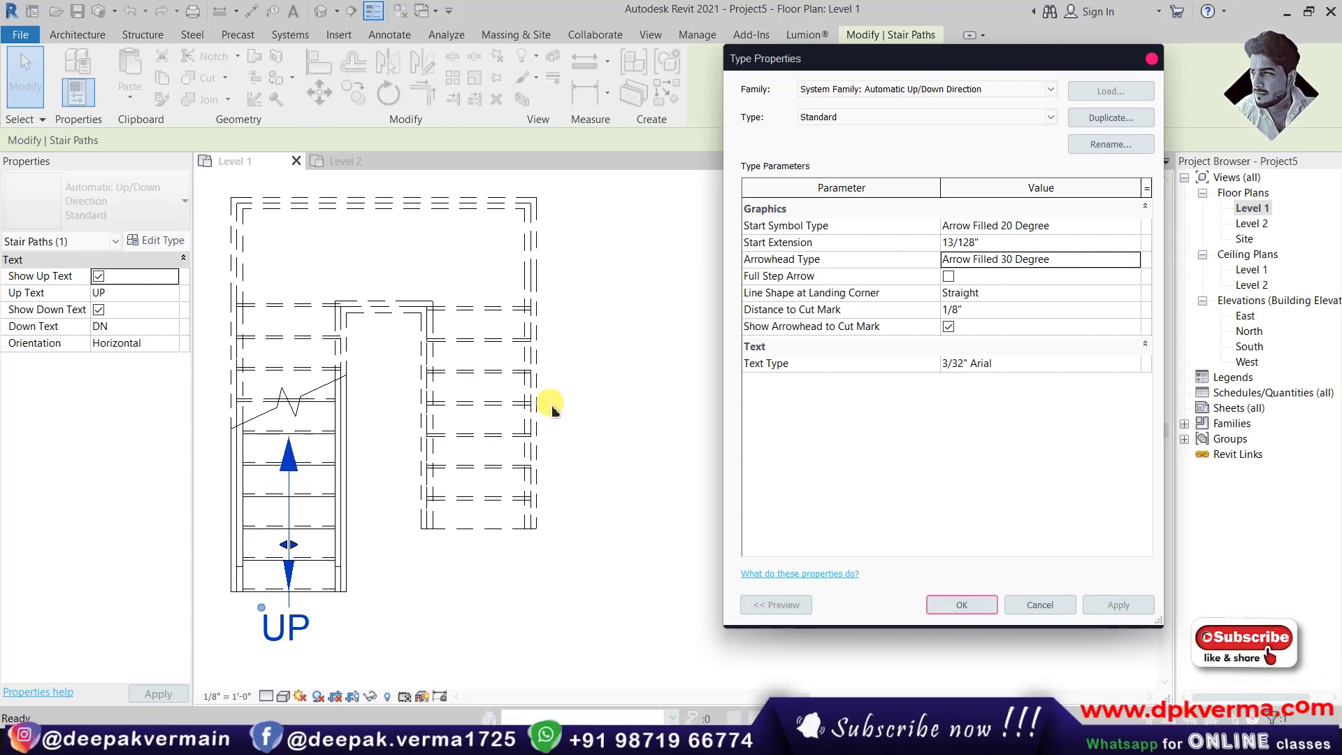
Try Arrow Filled 15 Degree and Dot Filled 1/8" as the stair path's arrowhead type.
{"action": "left_click", "coordinate": [1127, 259]}
{"action": "left_click", "coordinate": [1009, 290]}
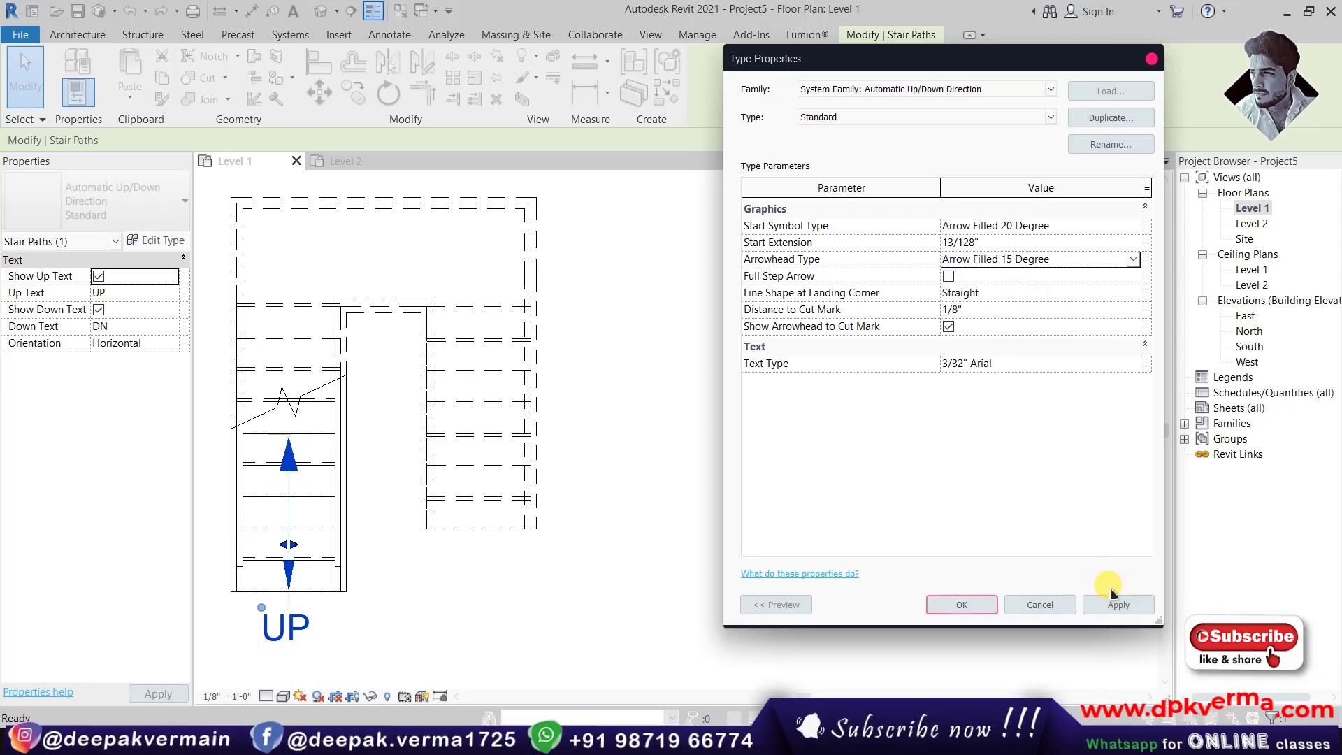
{"action": "left_click", "coordinate": [1114, 603]}
{"action": "left_click", "coordinate": [1134, 260]}
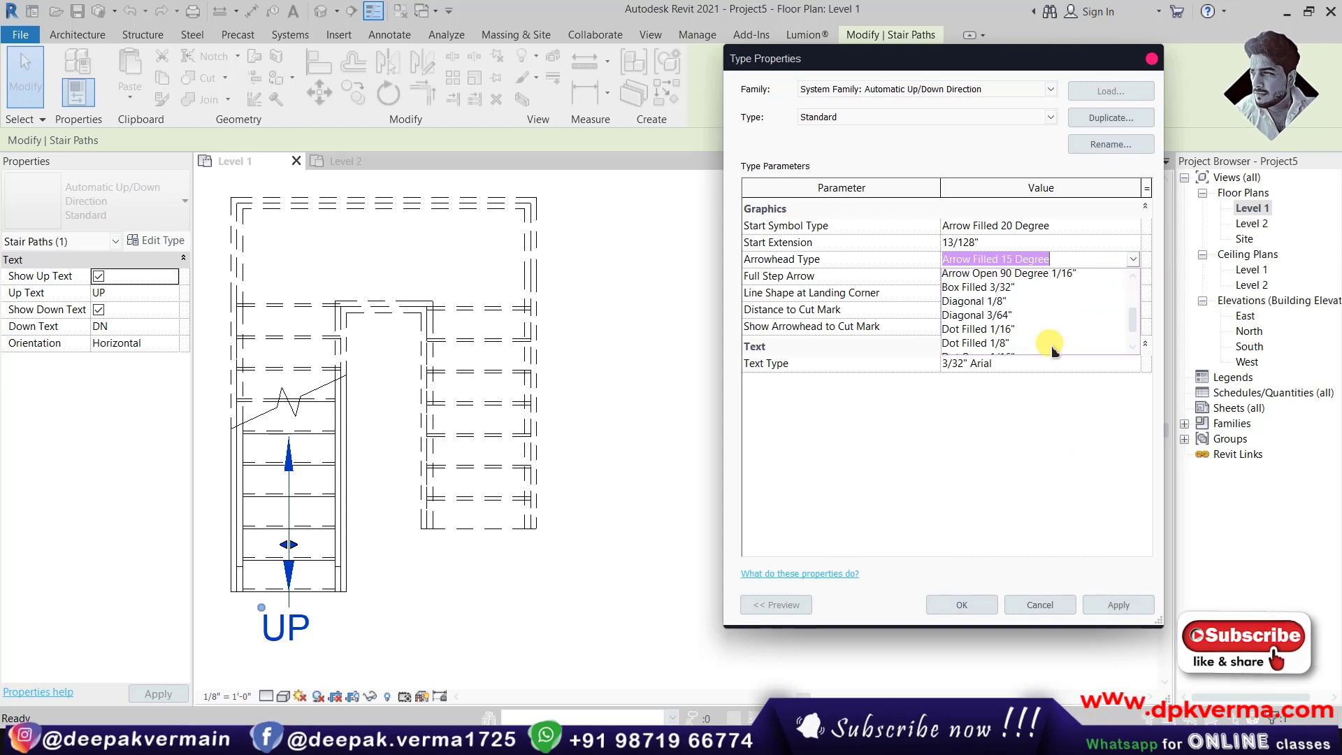
{"action": "left_click", "coordinate": [1001, 329]}
{"action": "left_click", "coordinate": [1113, 603]}
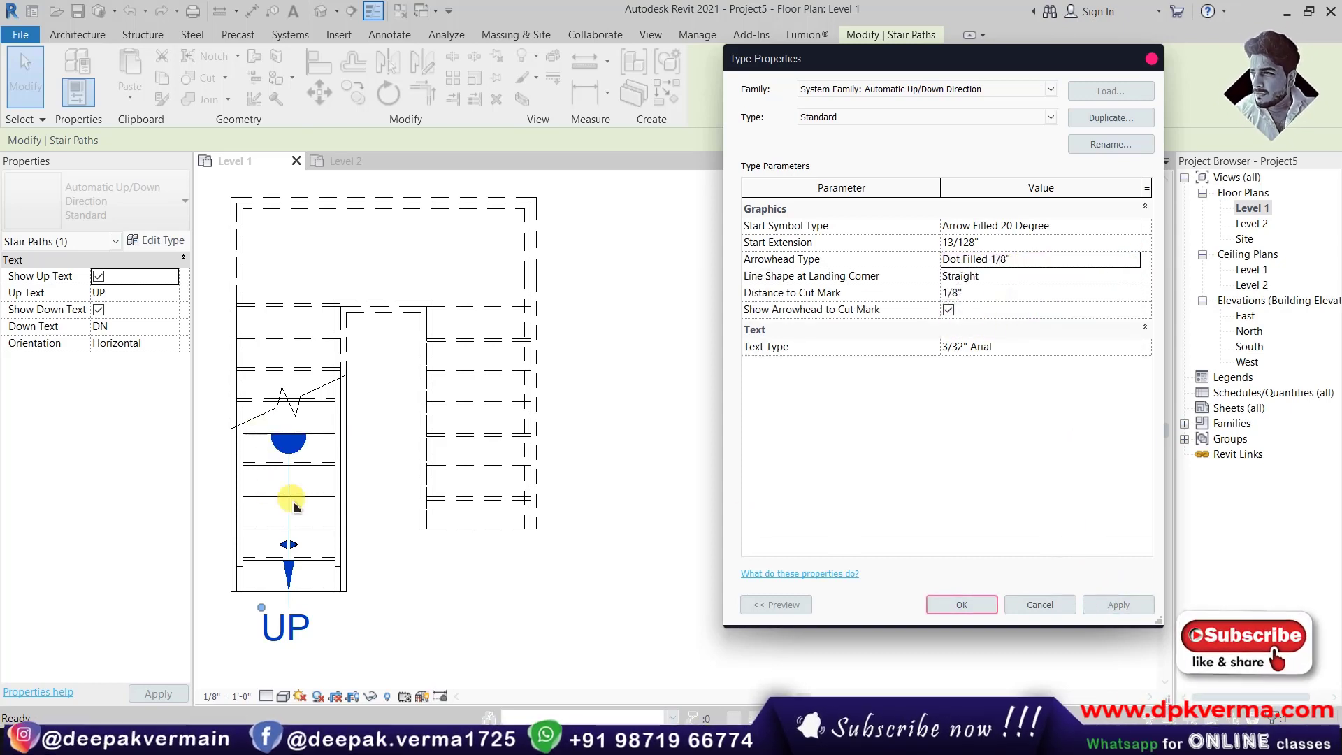
Set the stair path's arrowhead type to Arrow Filled 20 Degree and apply it.
{"action": "left_click", "coordinate": [1131, 260]}
{"action": "left_click", "coordinate": [1005, 306]}
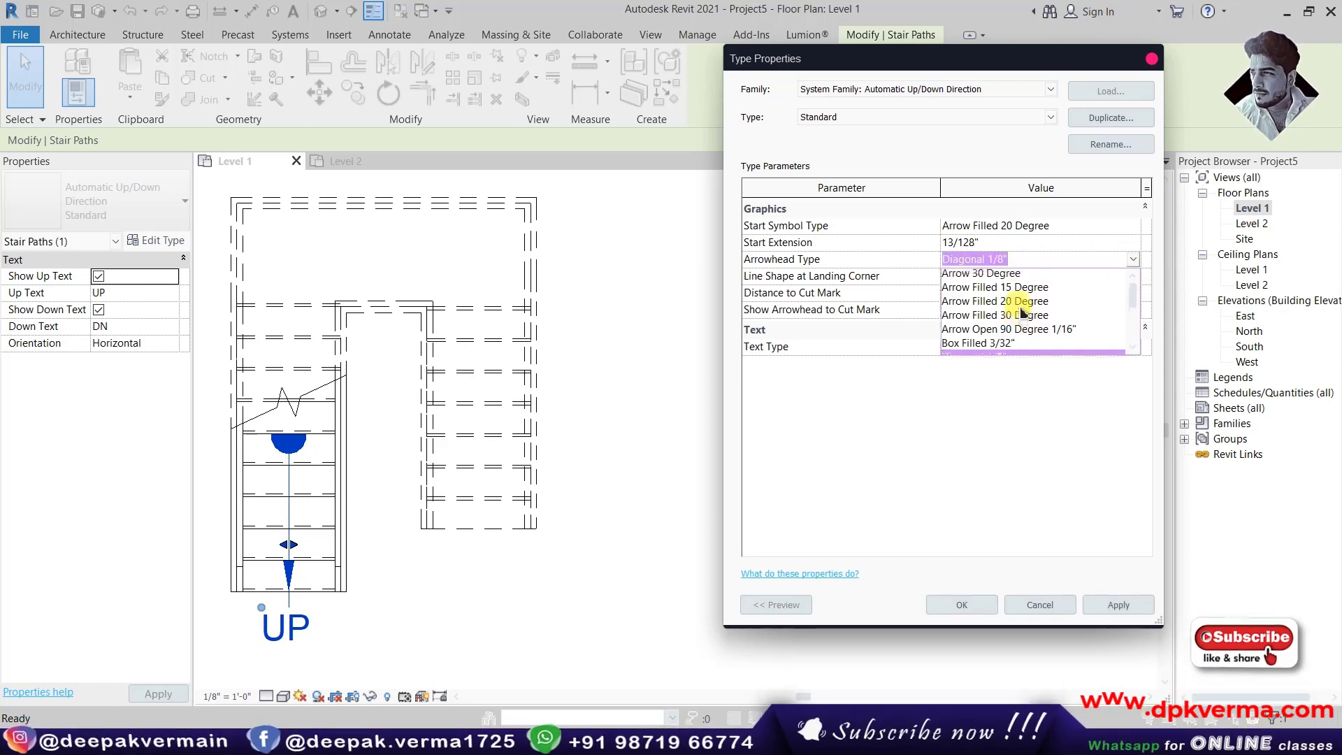
{"action": "left_click", "coordinate": [1017, 290]}
{"action": "left_click", "coordinate": [1100, 613]}
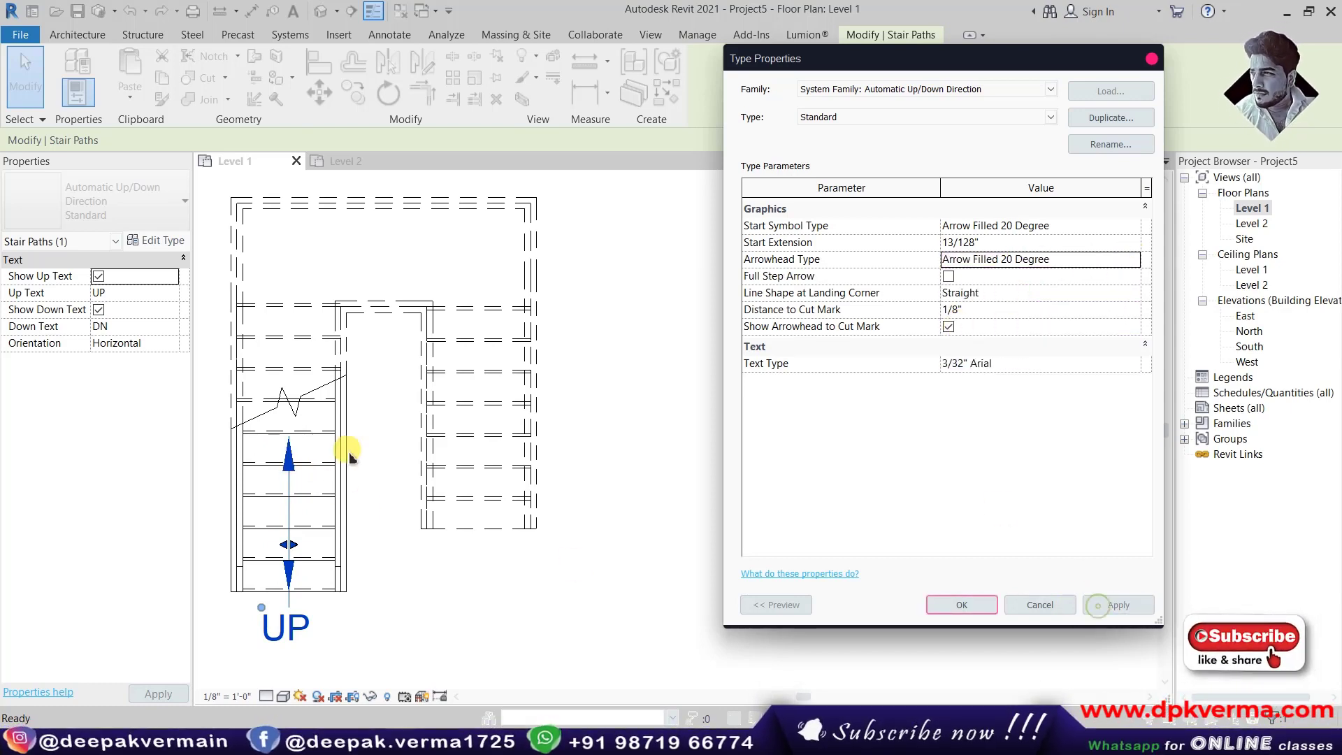
Set the stair path's start symbol type to Dot Filled 1/16" and apply it.
{"action": "left_click", "coordinate": [1135, 225]}
{"action": "left_click", "coordinate": [1134, 225]}
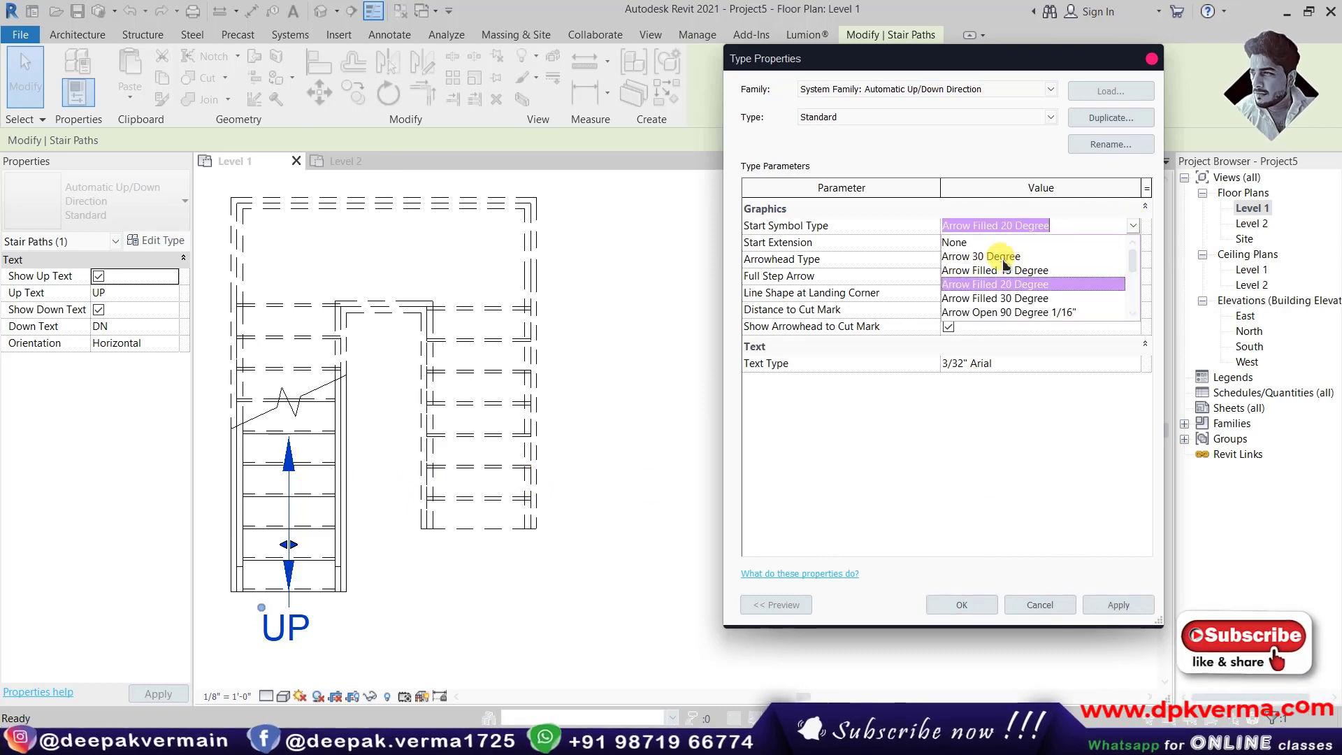
{"action": "scroll", "coordinate": [996, 287], "scroll_direction": "down", "scroll_amount": 3}
{"action": "scroll", "coordinate": [994, 266], "scroll_direction": "up", "scroll_amount": 1}
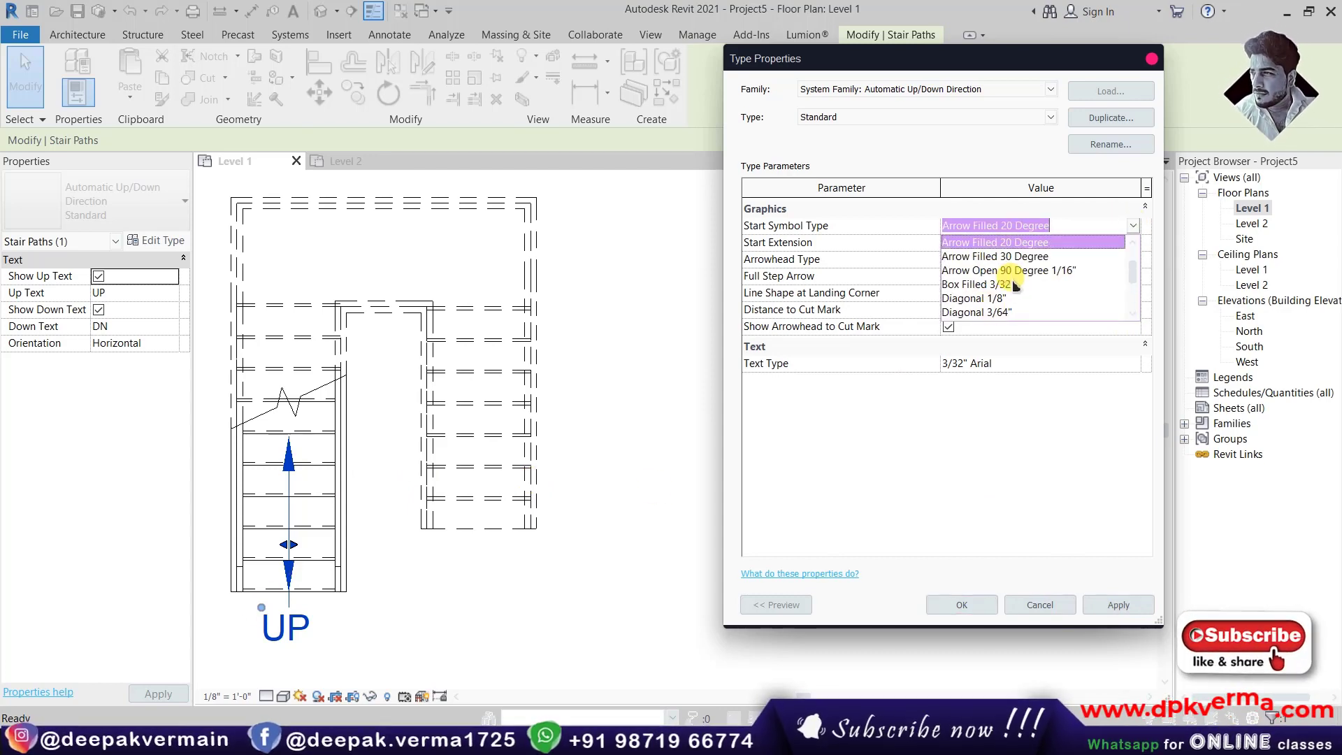
{"action": "scroll", "coordinate": [990, 283], "scroll_direction": "down", "scroll_amount": 1}
{"action": "left_click", "coordinate": [982, 285]}
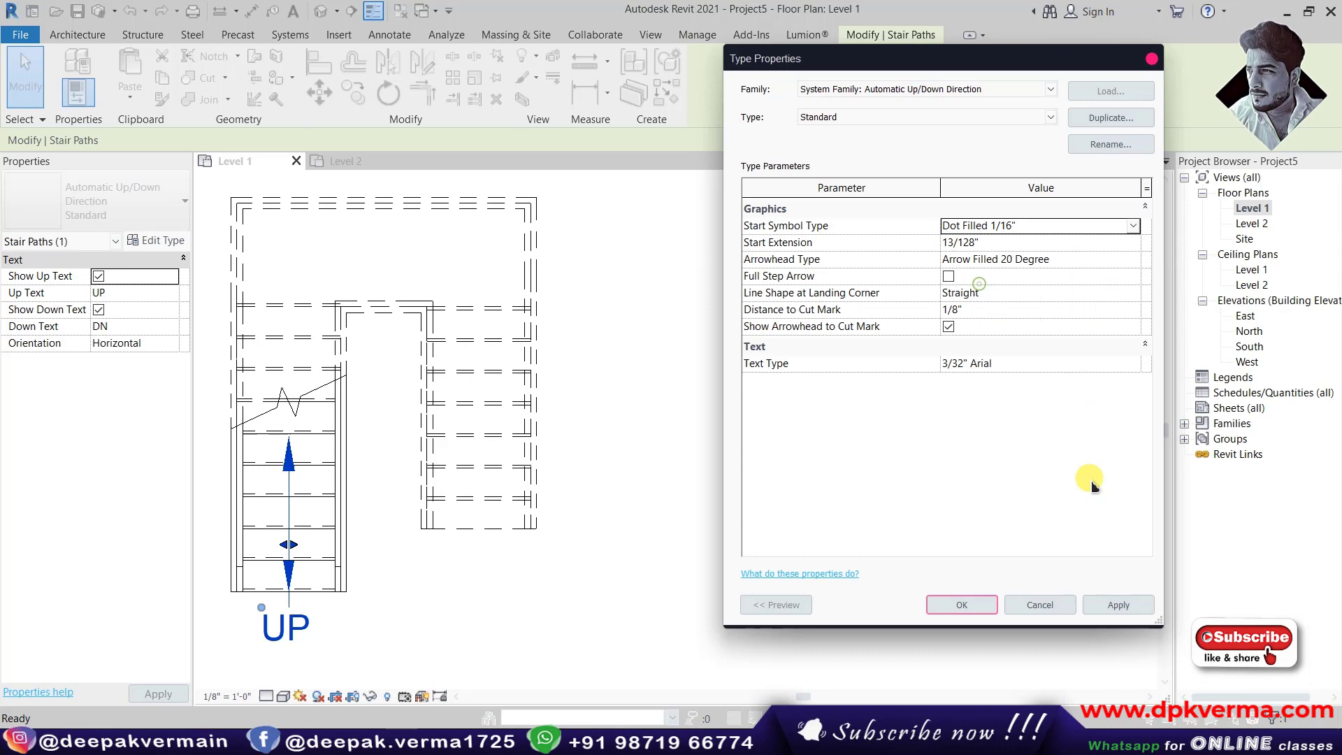
{"action": "left_click", "coordinate": [1101, 612]}
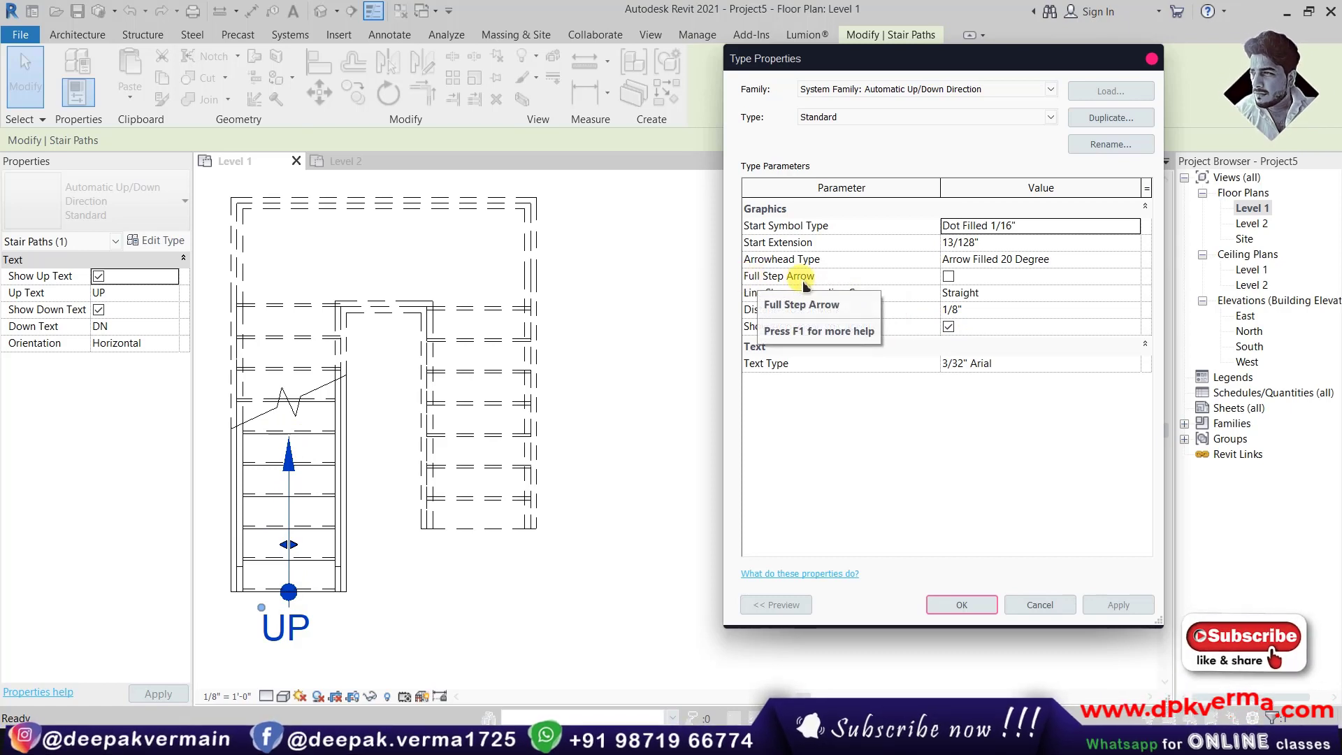
Enable the full step arrow and apply a curved line shape at the landing corner for the stair path type.
{"action": "left_click", "coordinate": [949, 276]}
{"action": "left_click", "coordinate": [1118, 605]}
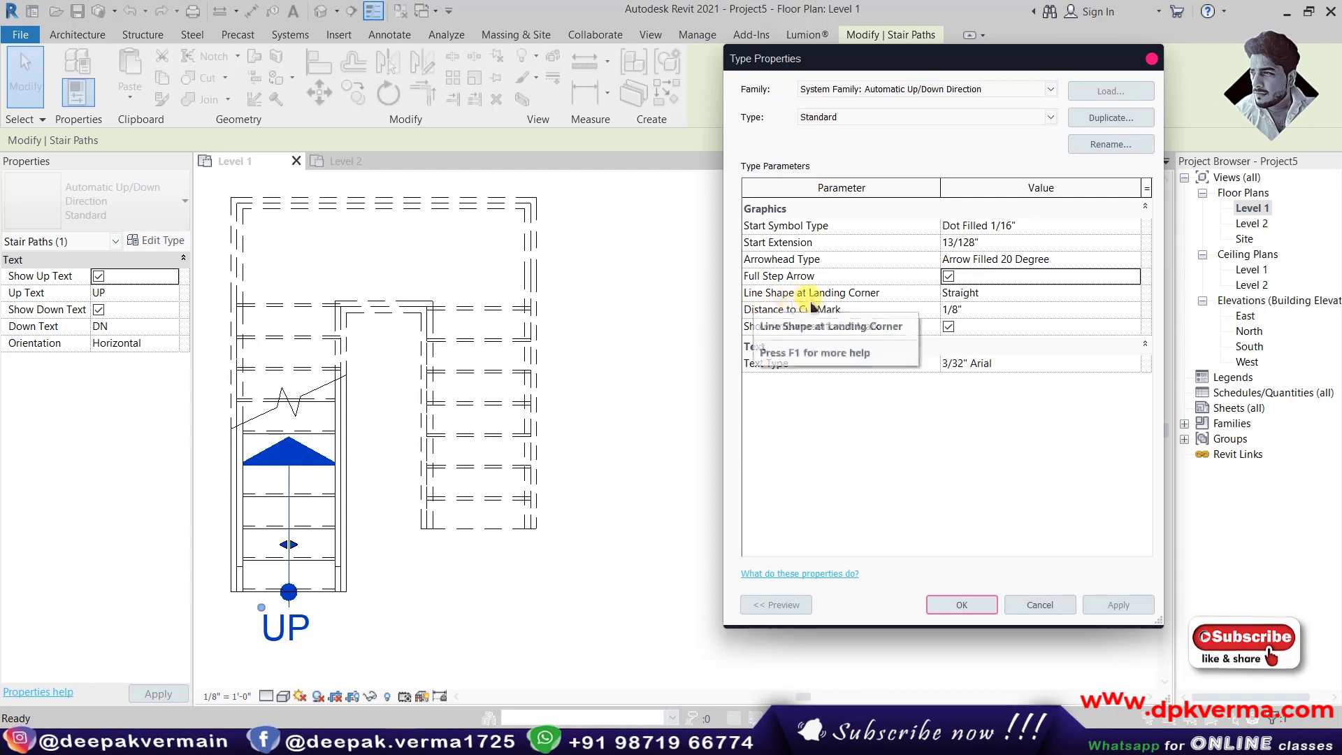
{"action": "left_click", "coordinate": [1035, 293]}
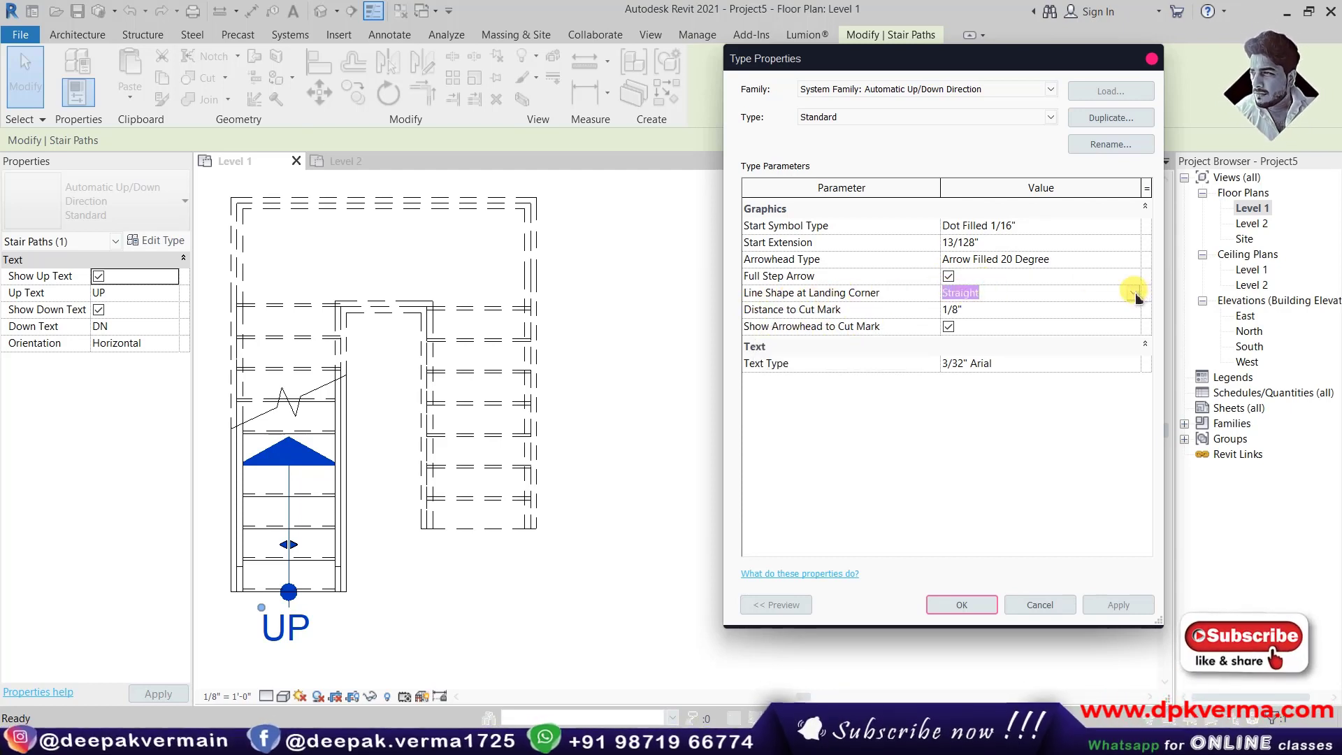
{"action": "left_click", "coordinate": [1133, 298]}
{"action": "left_click", "coordinate": [979, 319]}
{"action": "left_click", "coordinate": [1122, 606]}
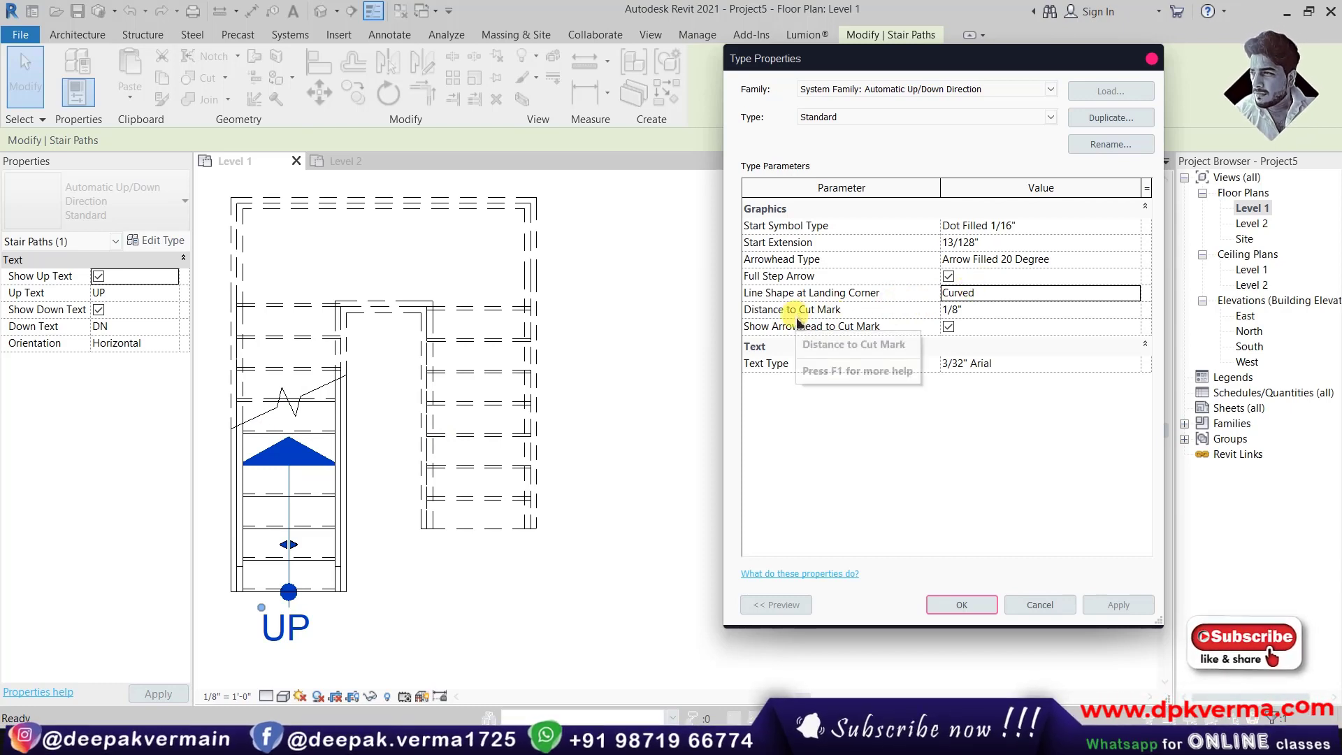
Try the stair path without the arrowhead to the cut mark and restore the arrowhead display.
{"action": "left_click", "coordinate": [1002, 298]}
{"action": "left_click", "coordinate": [999, 310]}
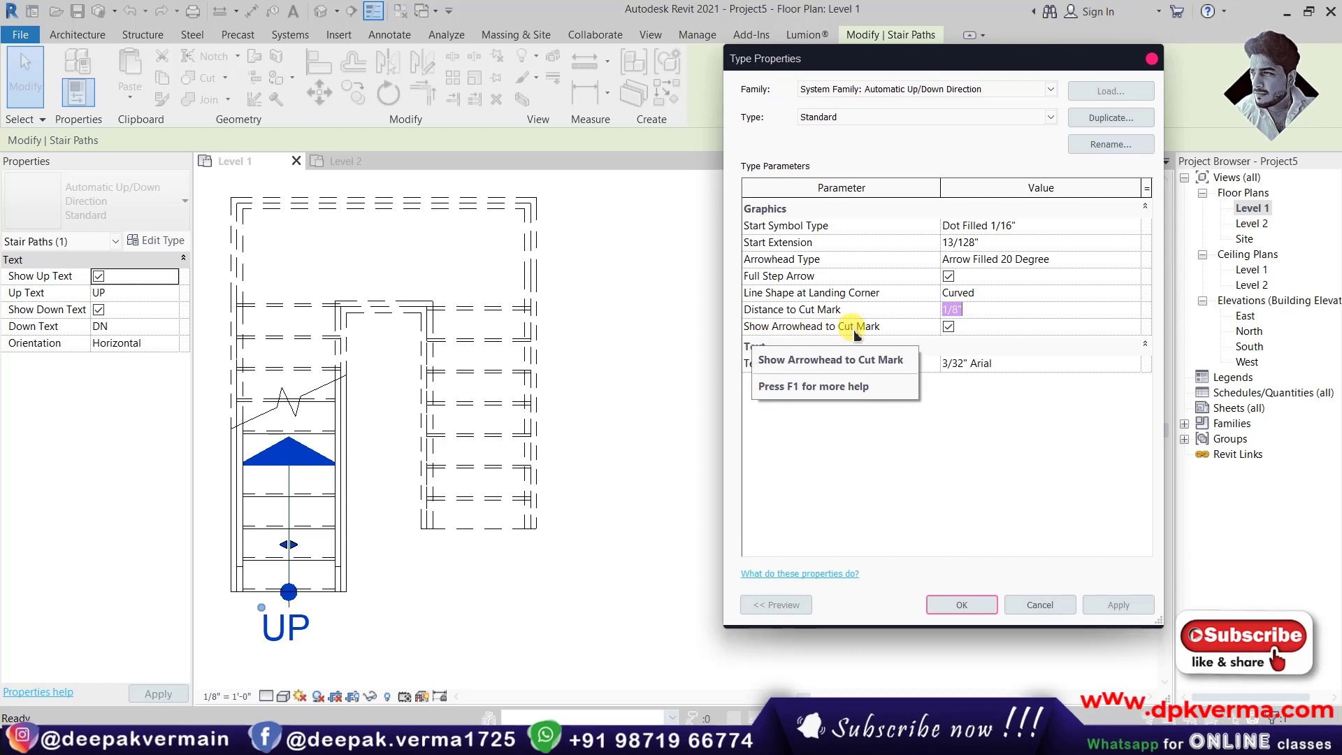
{"action": "left_click", "coordinate": [948, 327]}
{"action": "left_click", "coordinate": [1103, 605]}
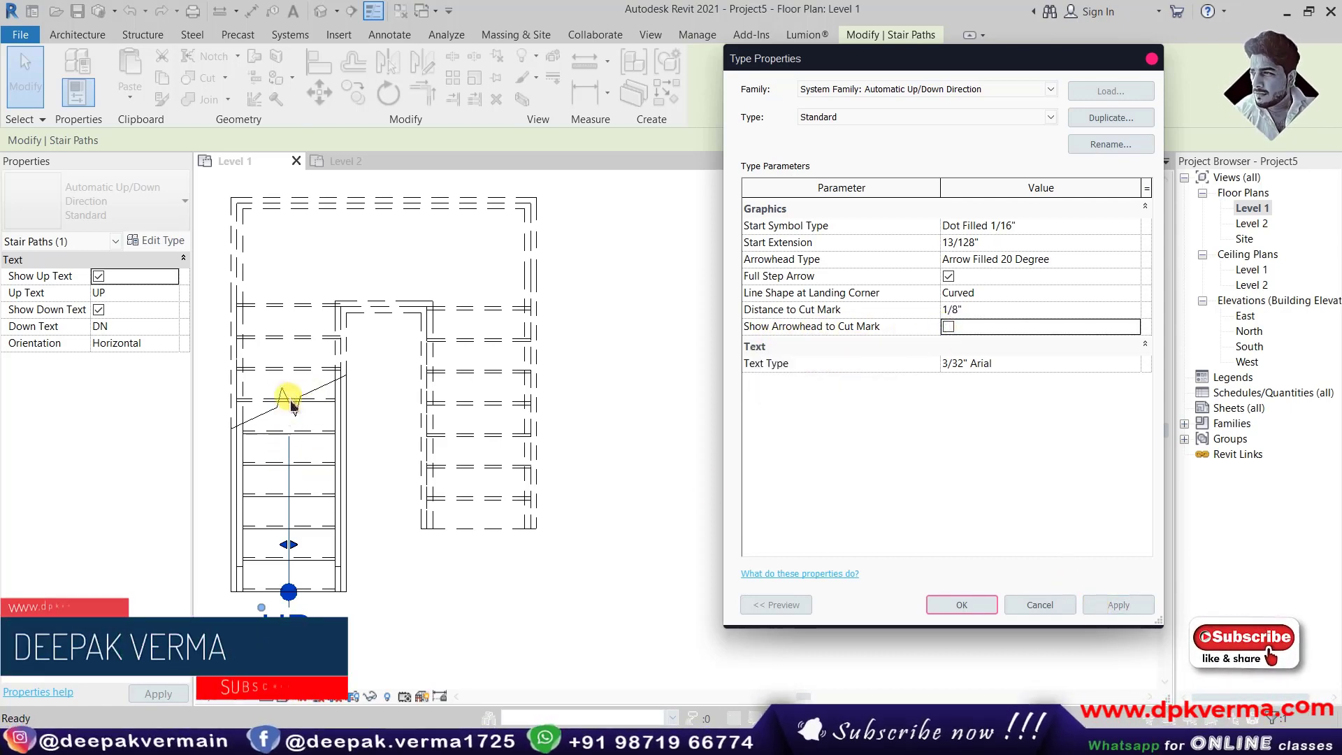
{"action": "left_click", "coordinate": [947, 326]}
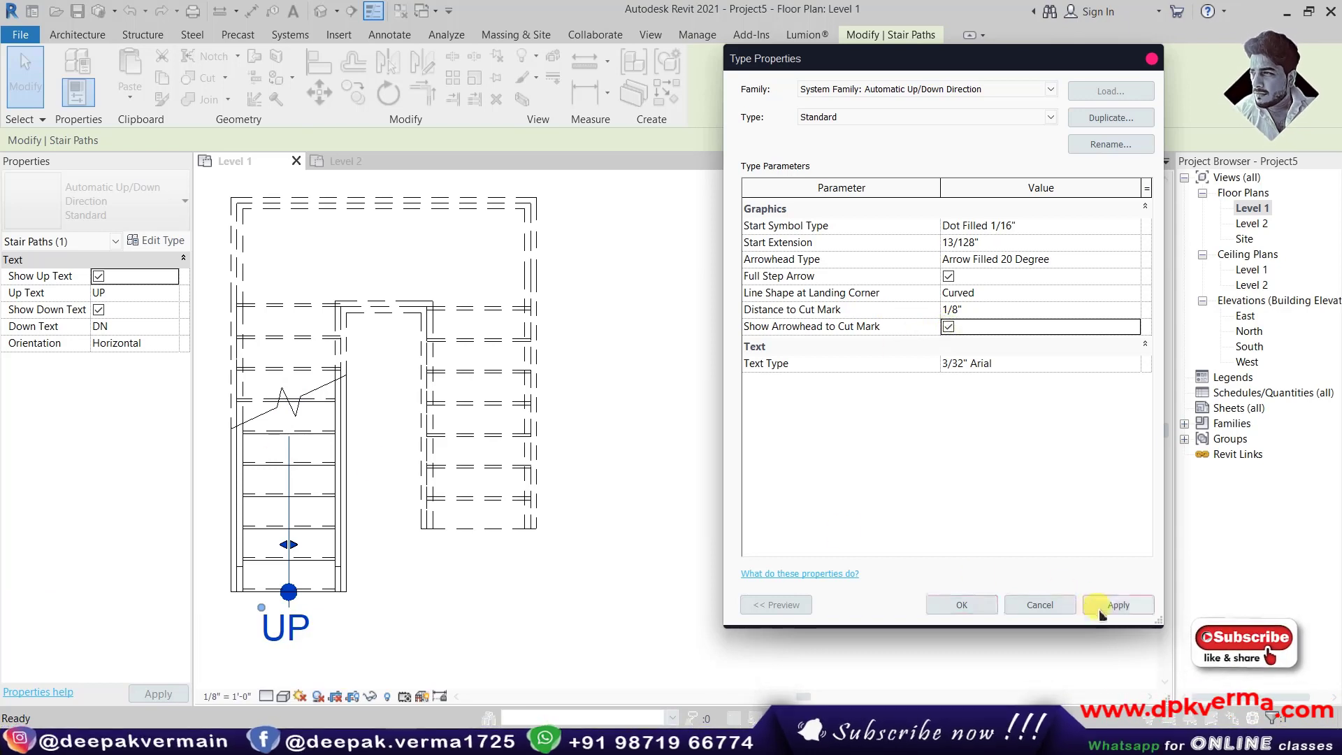
{"action": "left_click", "coordinate": [1103, 604]}
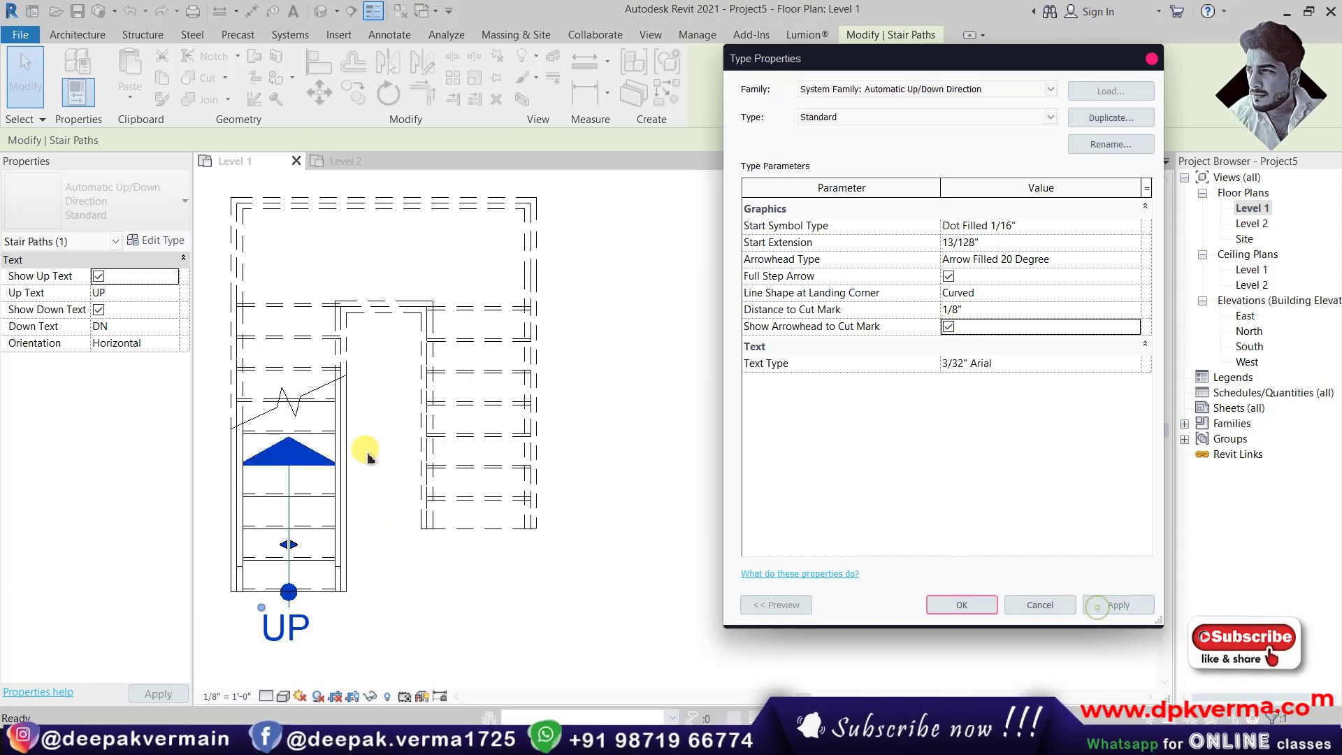
Set the stair path's distance to cut mark to 1/4" and apply it.
{"action": "left_click", "coordinate": [974, 309]}
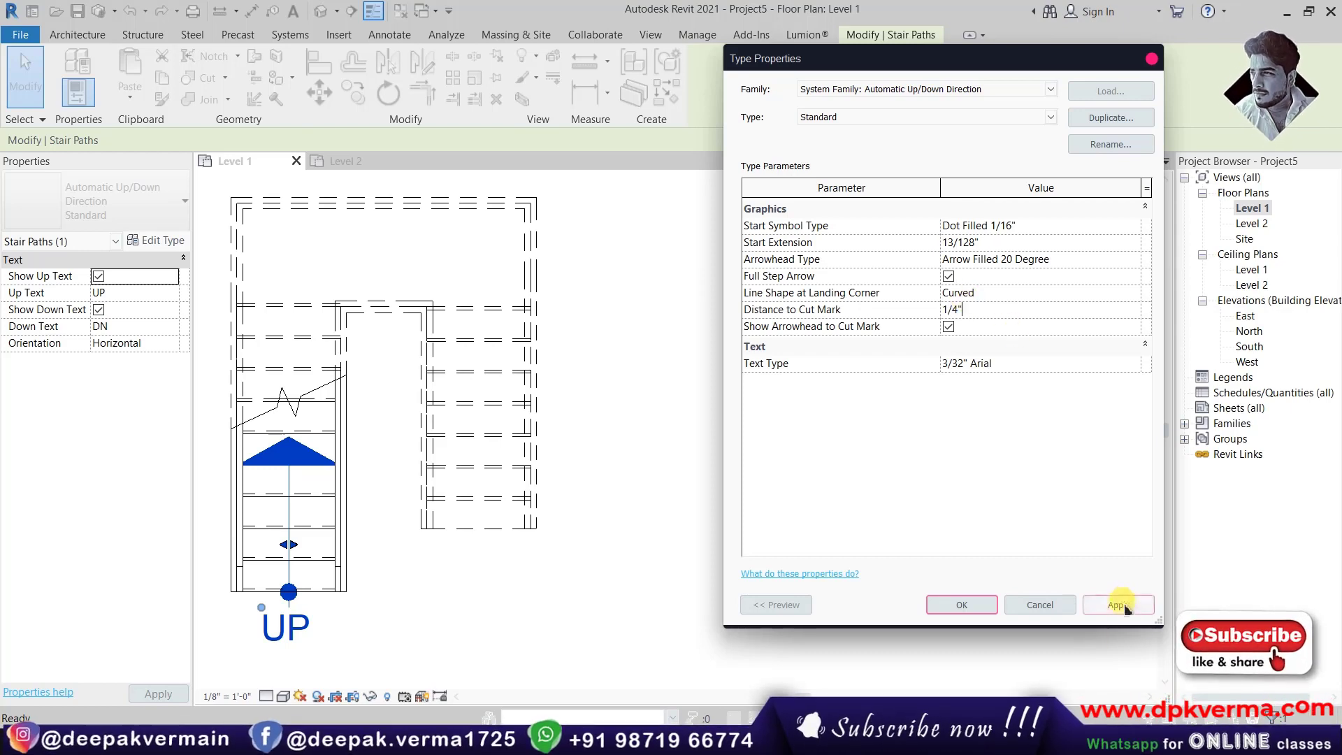
{"action": "type", "text": "1/4\""}
{"action": "left_click", "coordinate": [1117, 605]}
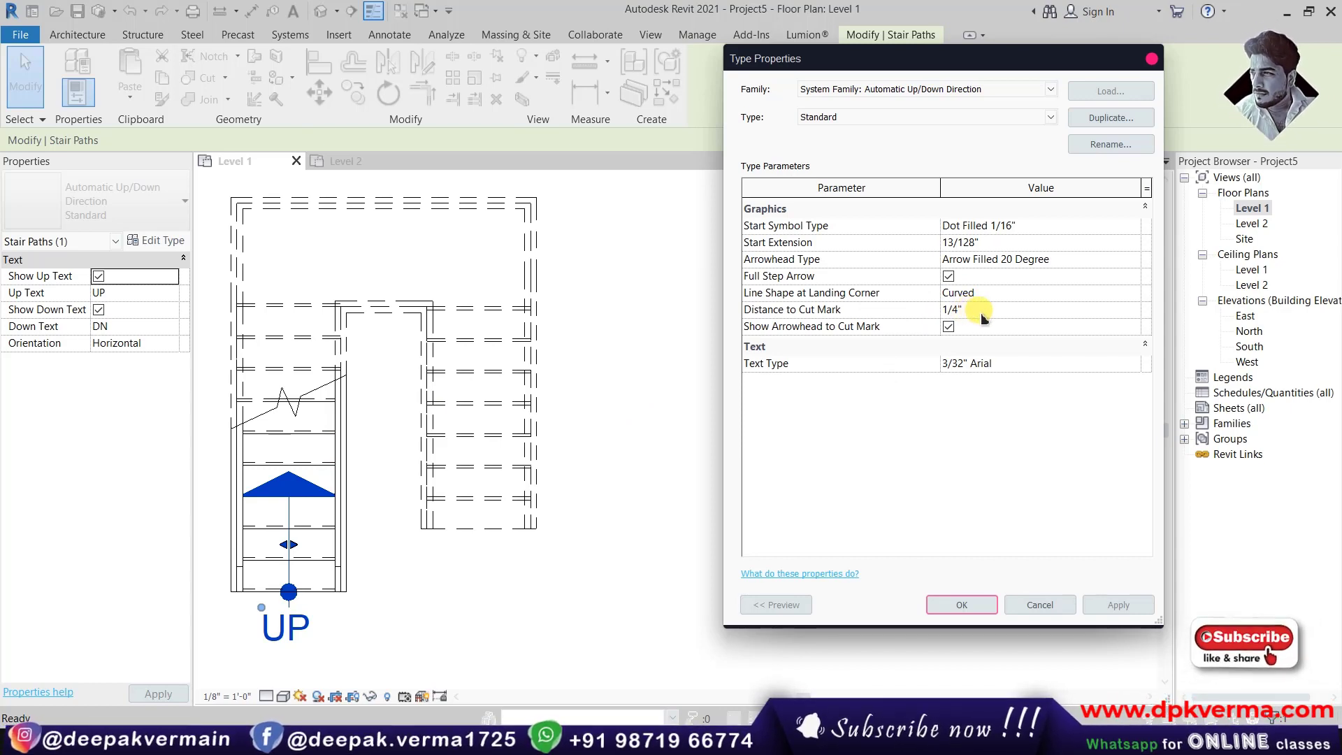
Try Schedule Default and 1/4" Arial as the text type of the stair path label.
{"action": "left_click", "coordinate": [1013, 365]}
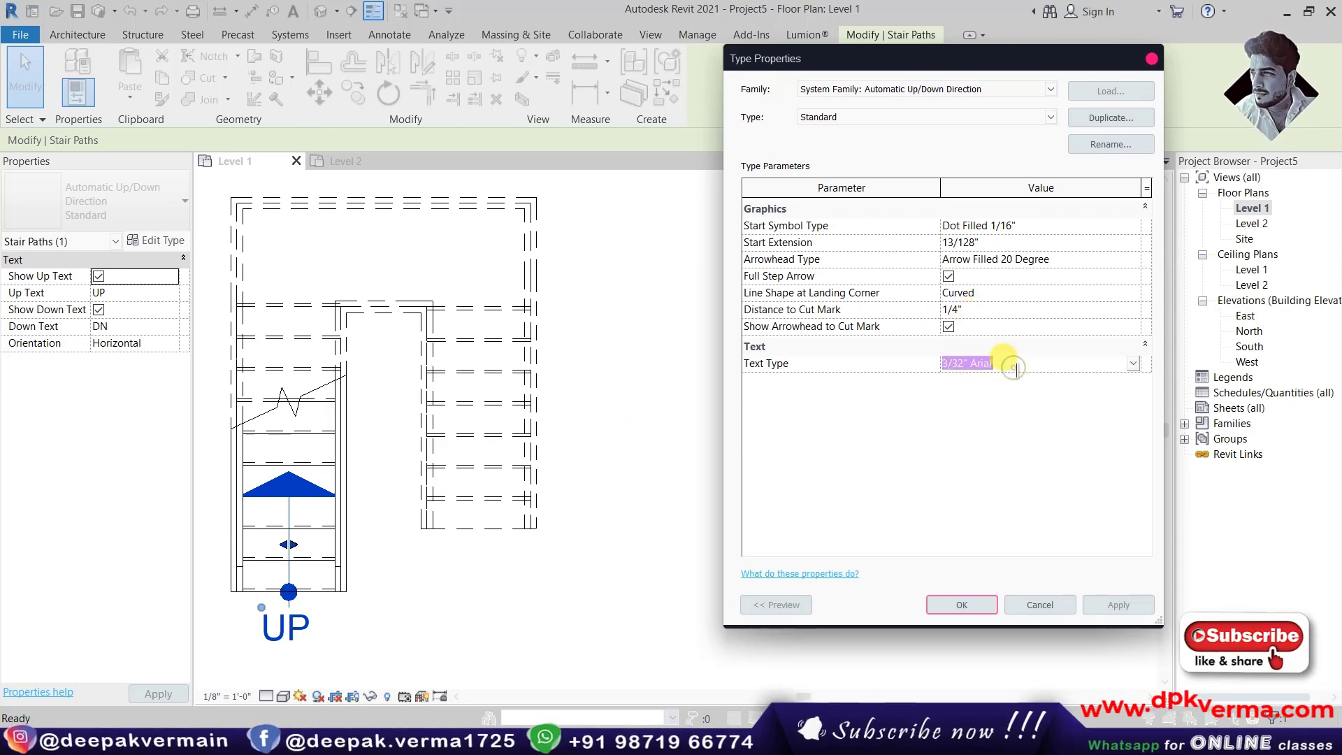
{"action": "left_click", "coordinate": [1135, 363]}
{"action": "left_click", "coordinate": [977, 409]}
{"action": "left_click", "coordinate": [1117, 606]}
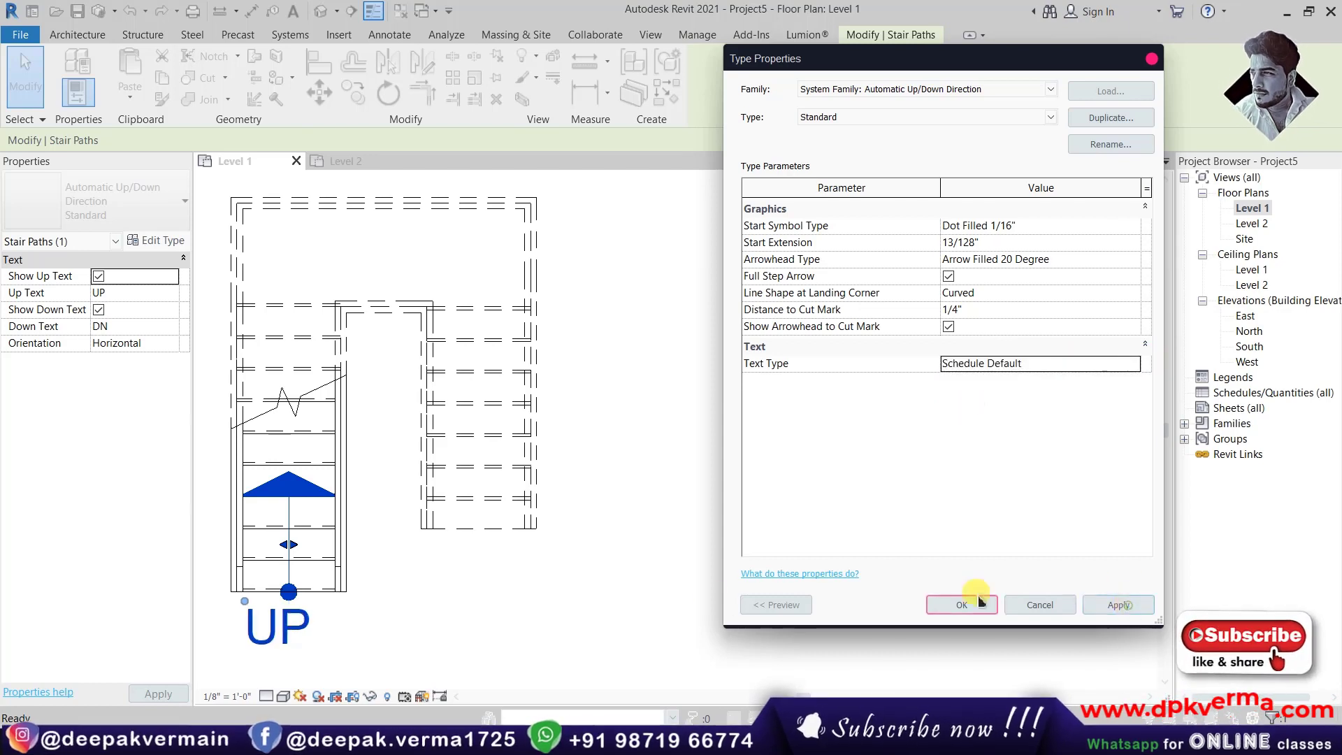
{"action": "left_click", "coordinate": [1134, 369]}
{"action": "left_click", "coordinate": [992, 380]}
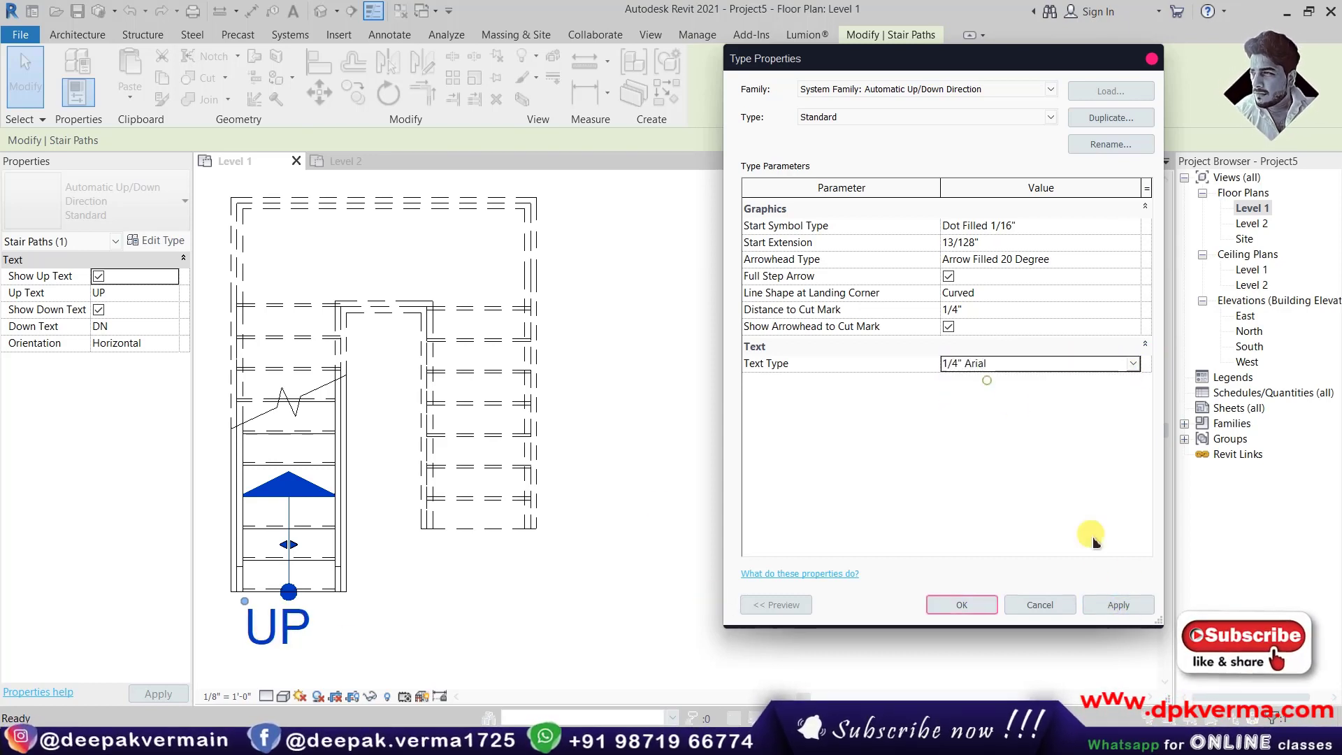
{"action": "left_click", "coordinate": [1117, 604]}
Set the stair path's text type to 3/32" Arial and confirm the type properties.
{"action": "left_click", "coordinate": [1135, 364]}
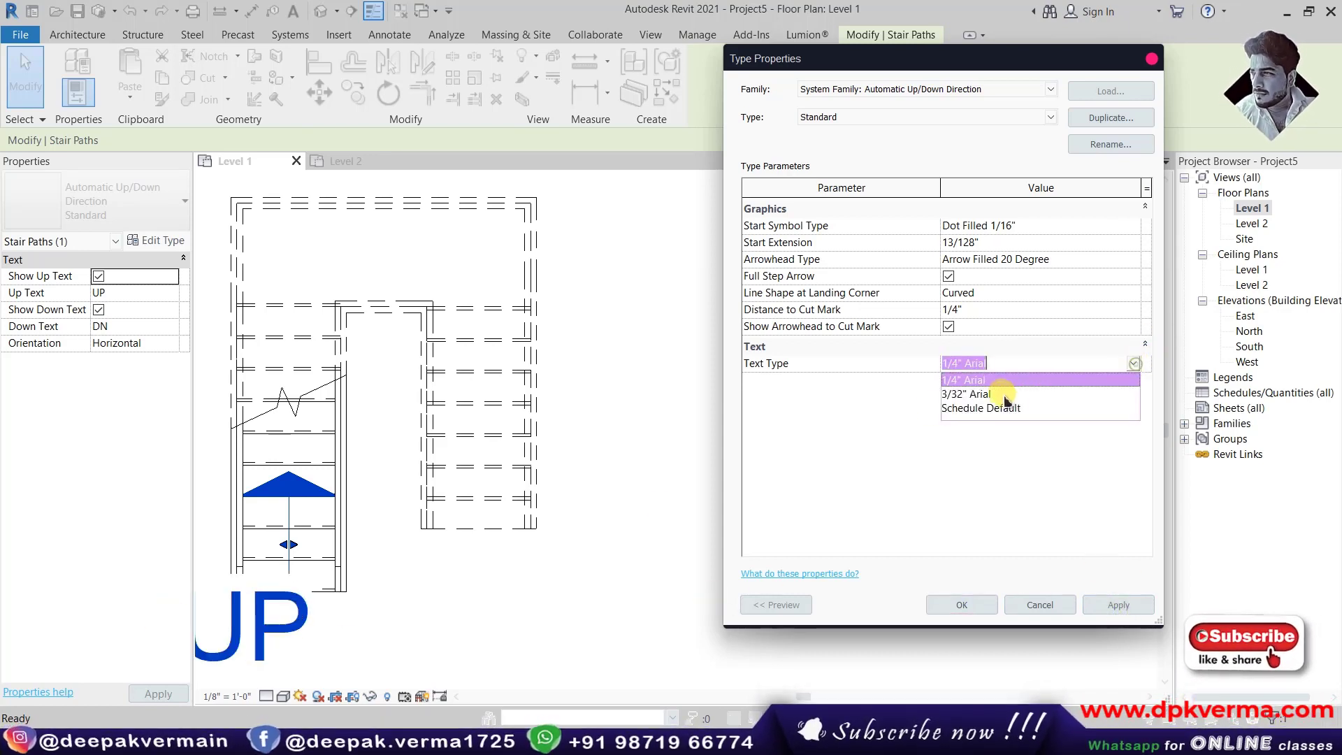
{"action": "left_click", "coordinate": [985, 394]}
{"action": "left_click", "coordinate": [1117, 605]}
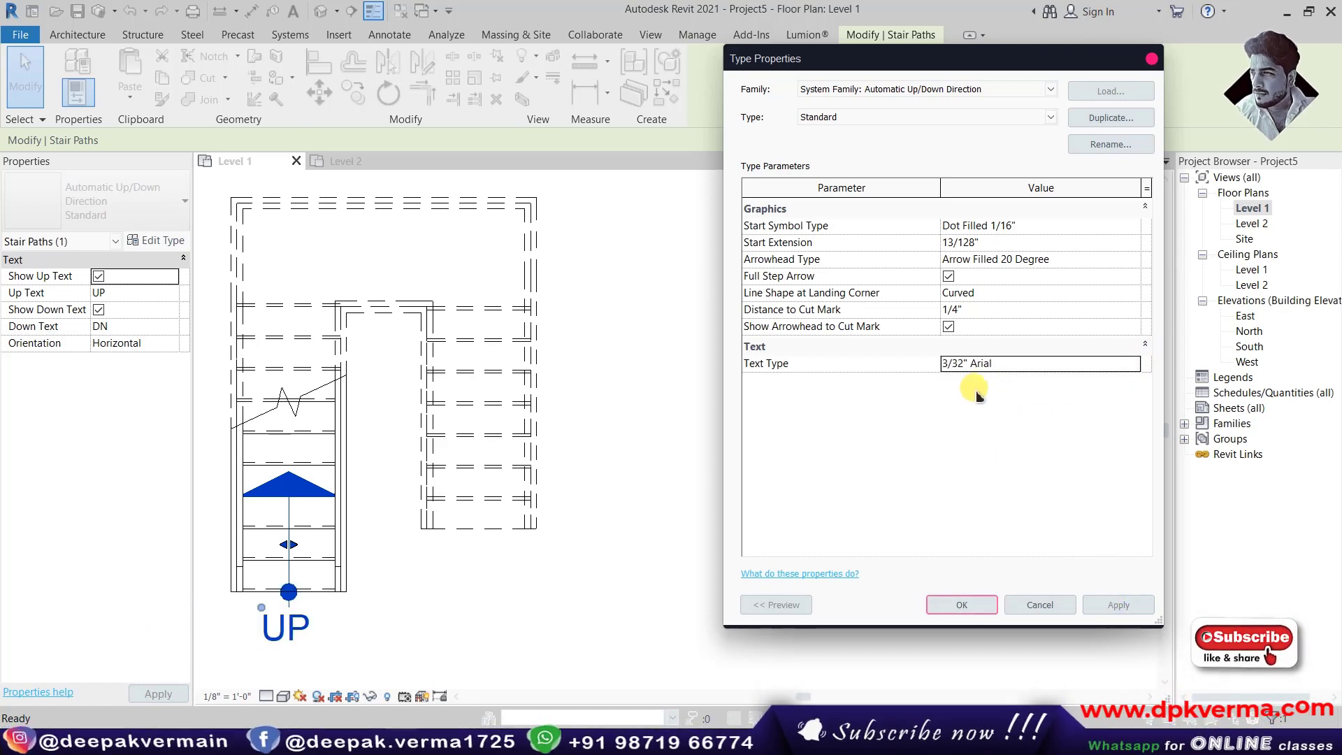
{"action": "left_click", "coordinate": [963, 606]}
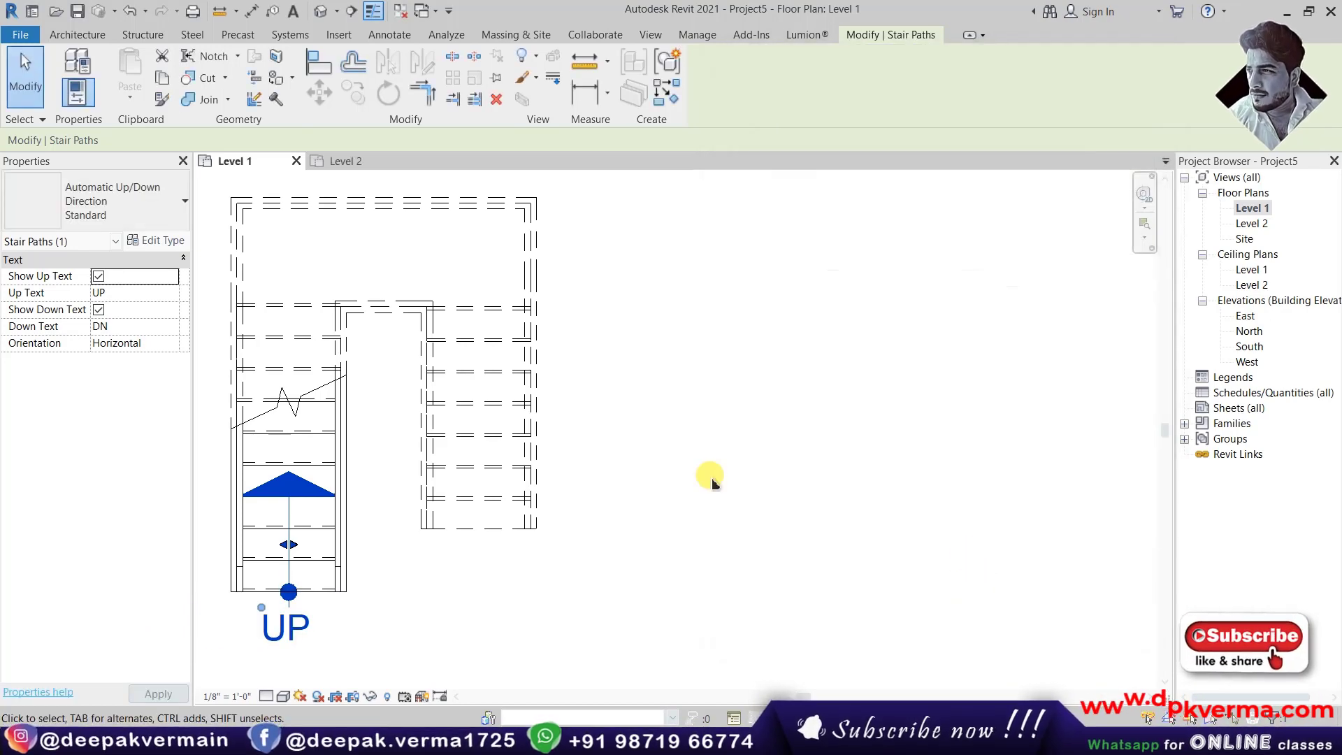
Try the Fixed Up Direction type on the stair path and return to Automatic Up/Down Direction Standard.
{"action": "left_click", "coordinate": [132, 203]}
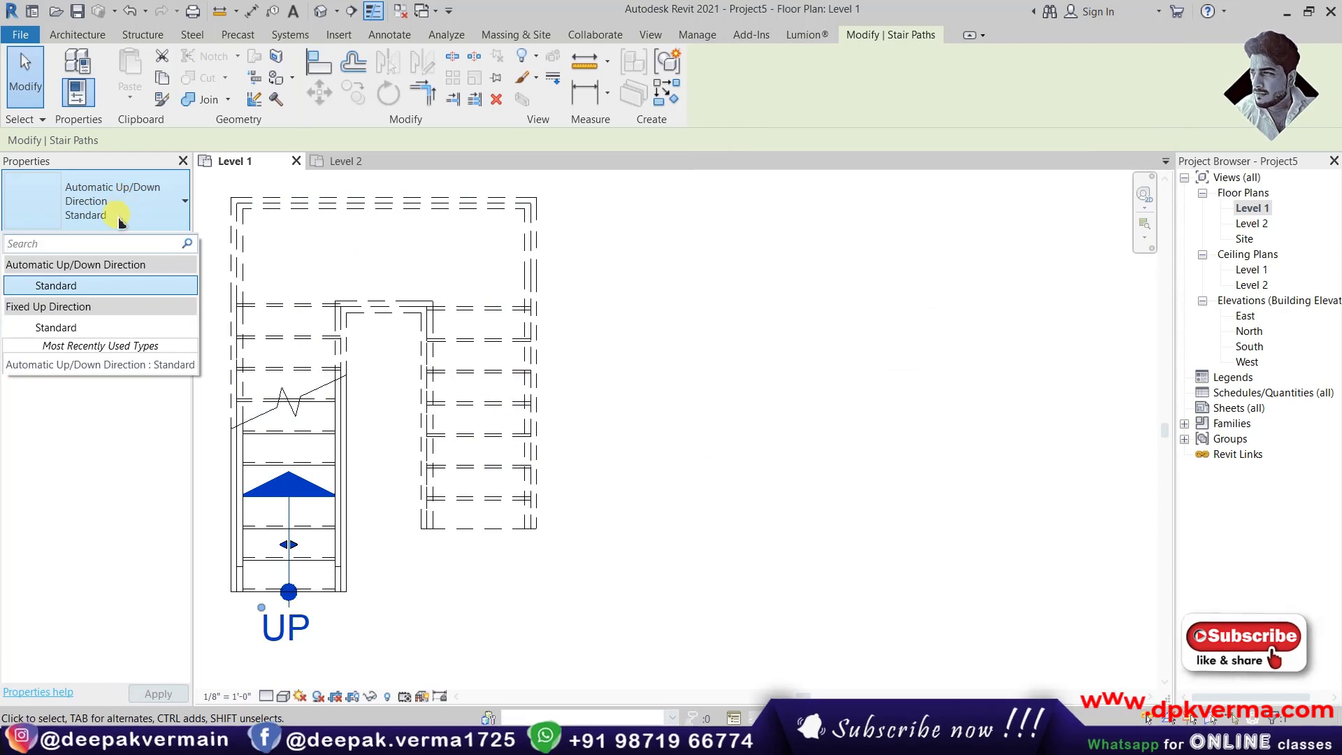
{"action": "left_click", "coordinate": [70, 326]}
{"action": "left_click", "coordinate": [129, 203]}
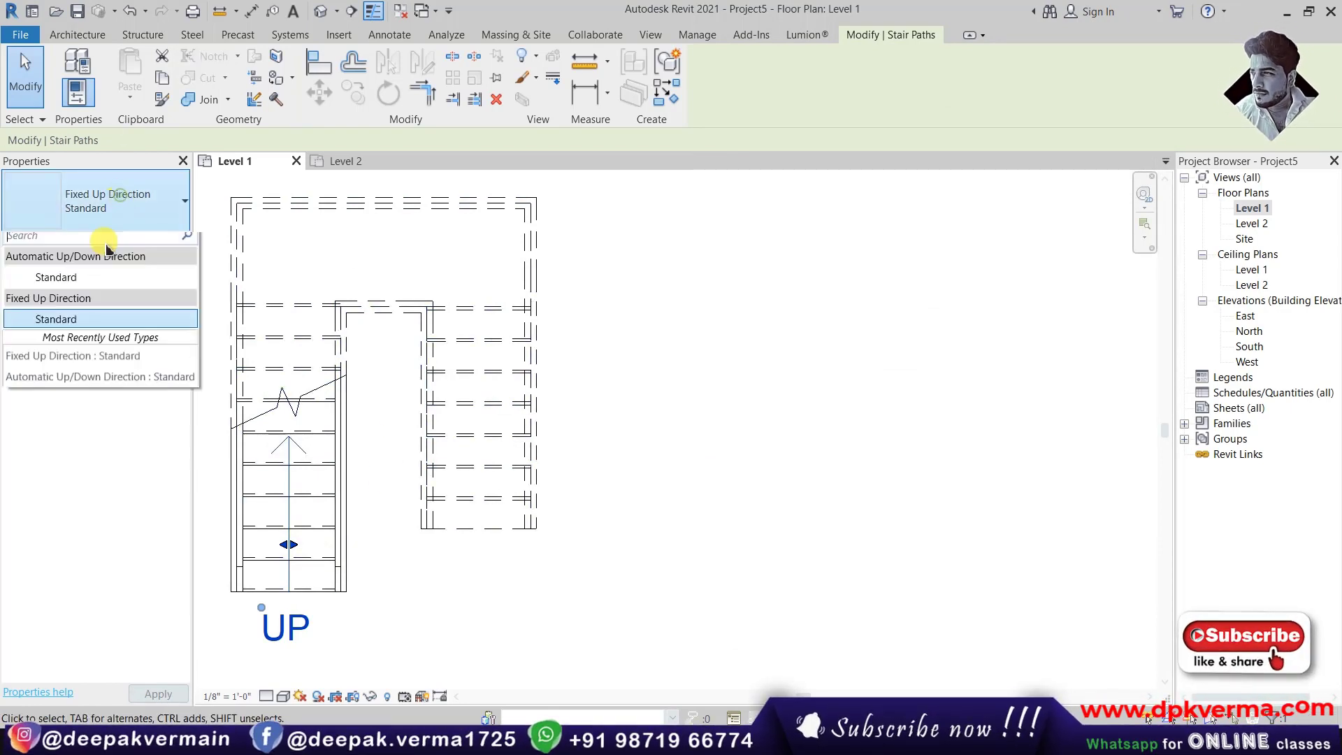
{"action": "left_click", "coordinate": [80, 288]}
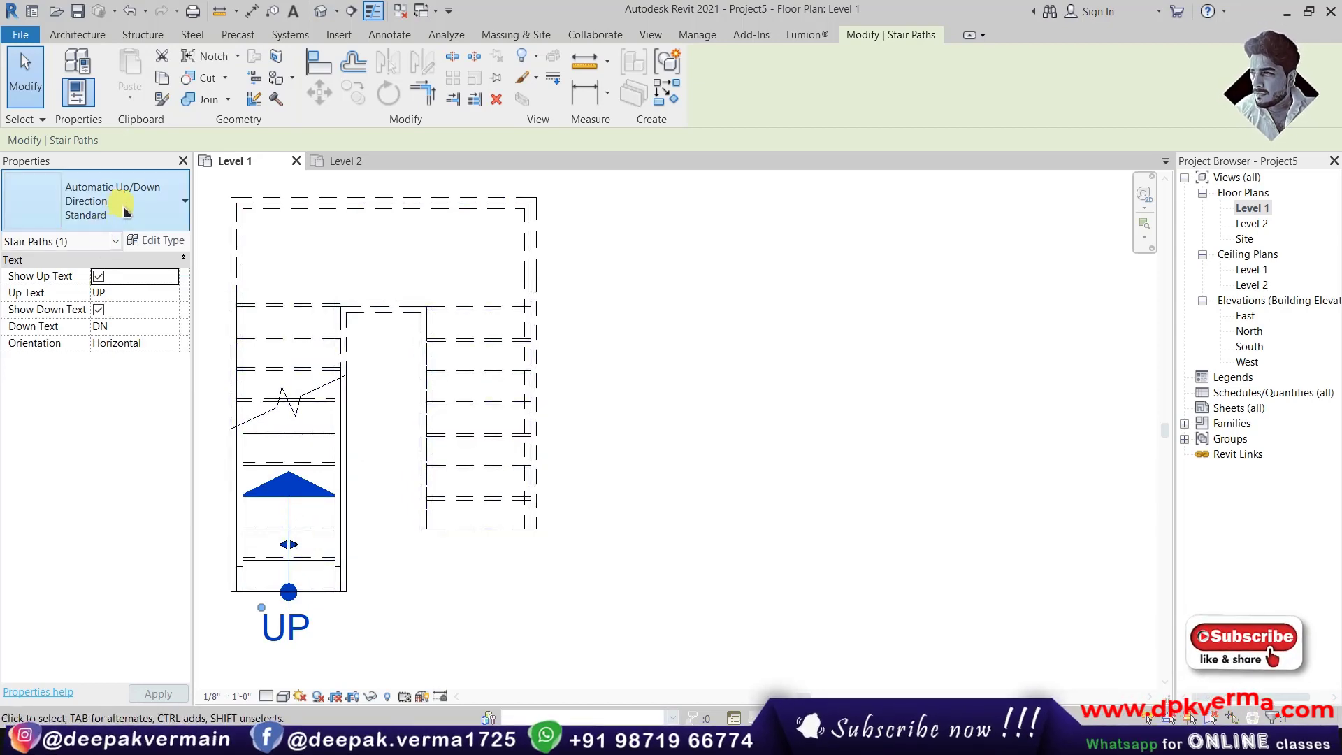
Delete the existing stair path annotation from the stair in the Level 1 plan.
{"action": "scroll", "coordinate": [430, 548], "scroll_direction": "down", "scroll_amount": 1}
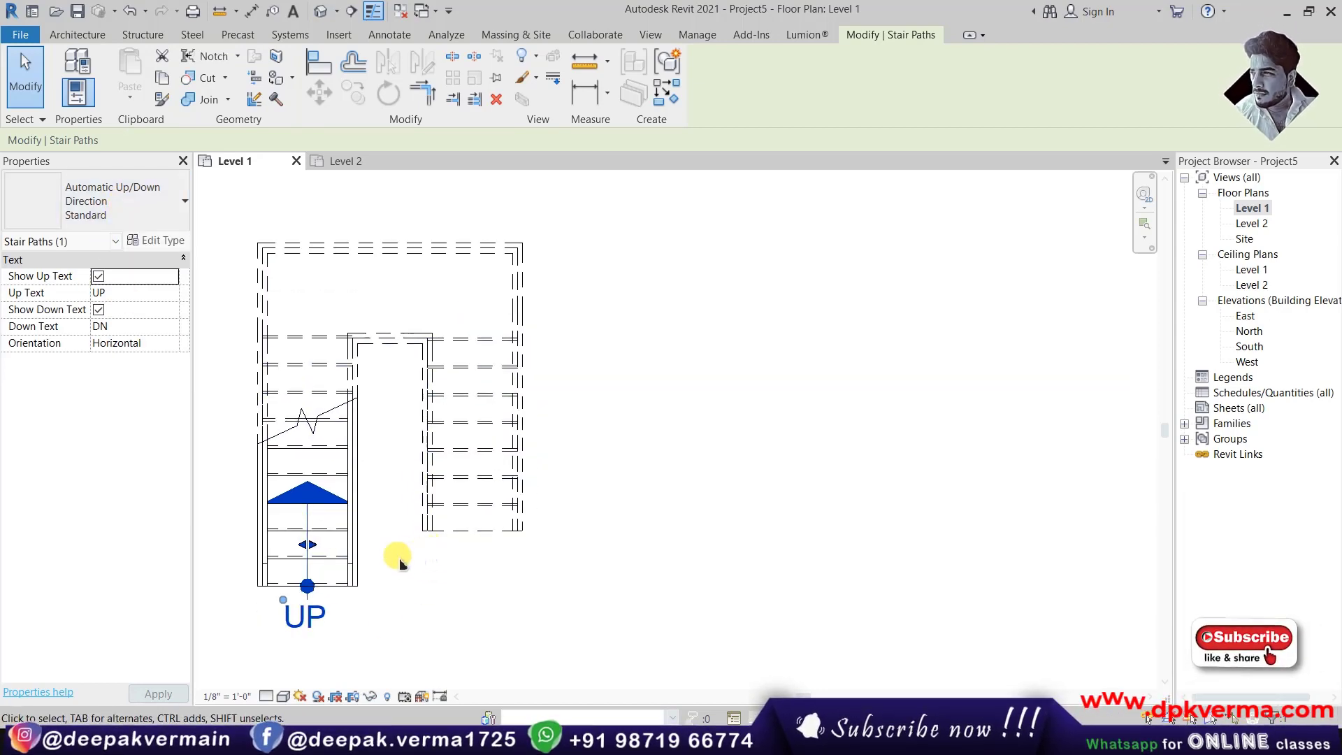
{"action": "left_click", "coordinate": [385, 632]}
{"action": "left_click", "coordinate": [309, 620]}
{"action": "left_click", "coordinate": [465, 610]}
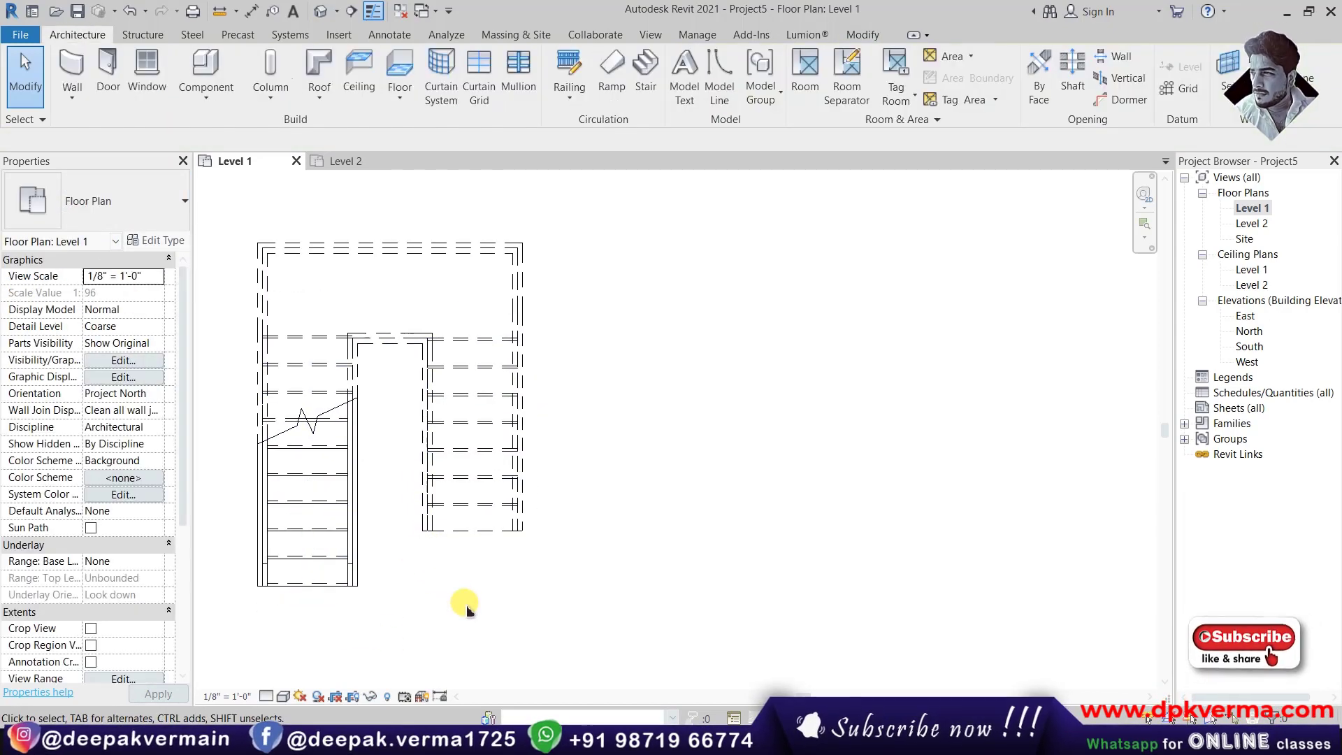
Place a new Automatic Up/Down Direction stair path annotation on the U-shaped stair.
{"action": "middle_click_drag", "start_coordinate": [308, 453], "coordinate": [318, 455]}
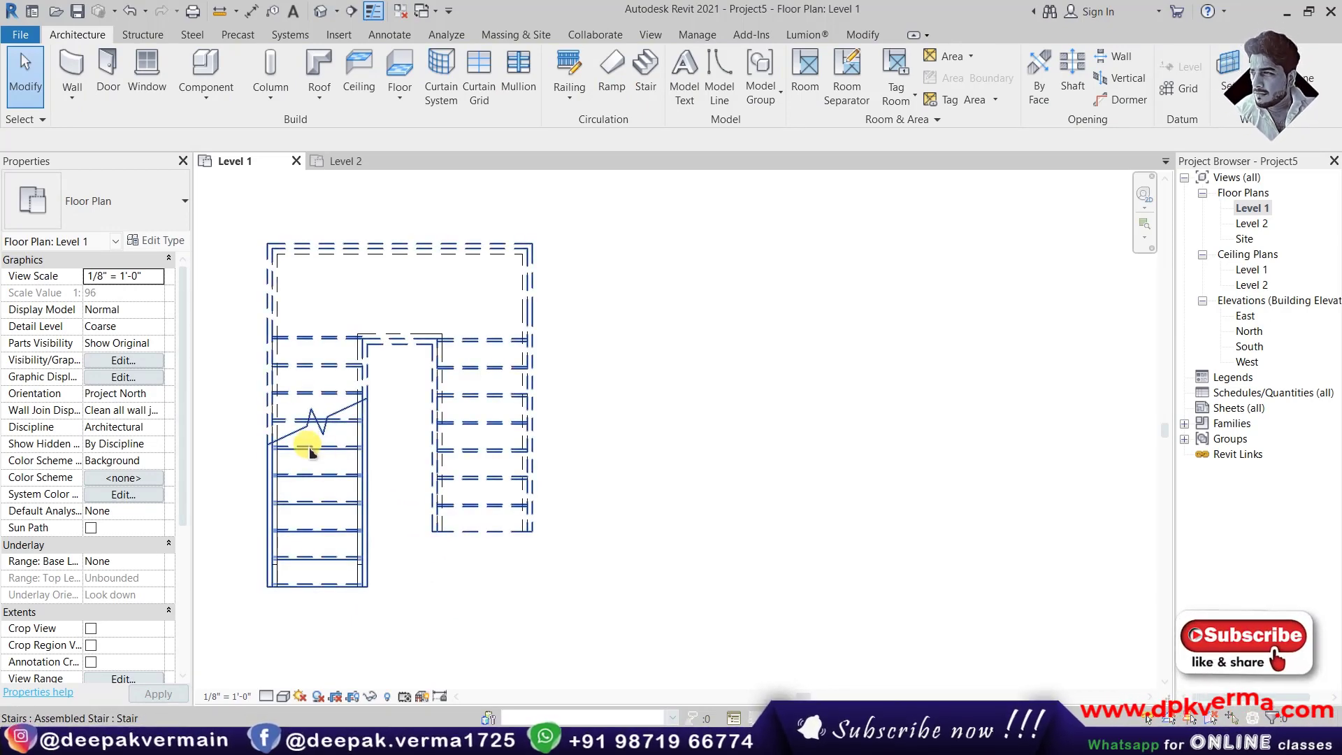
{"action": "left_click", "coordinate": [393, 35]}
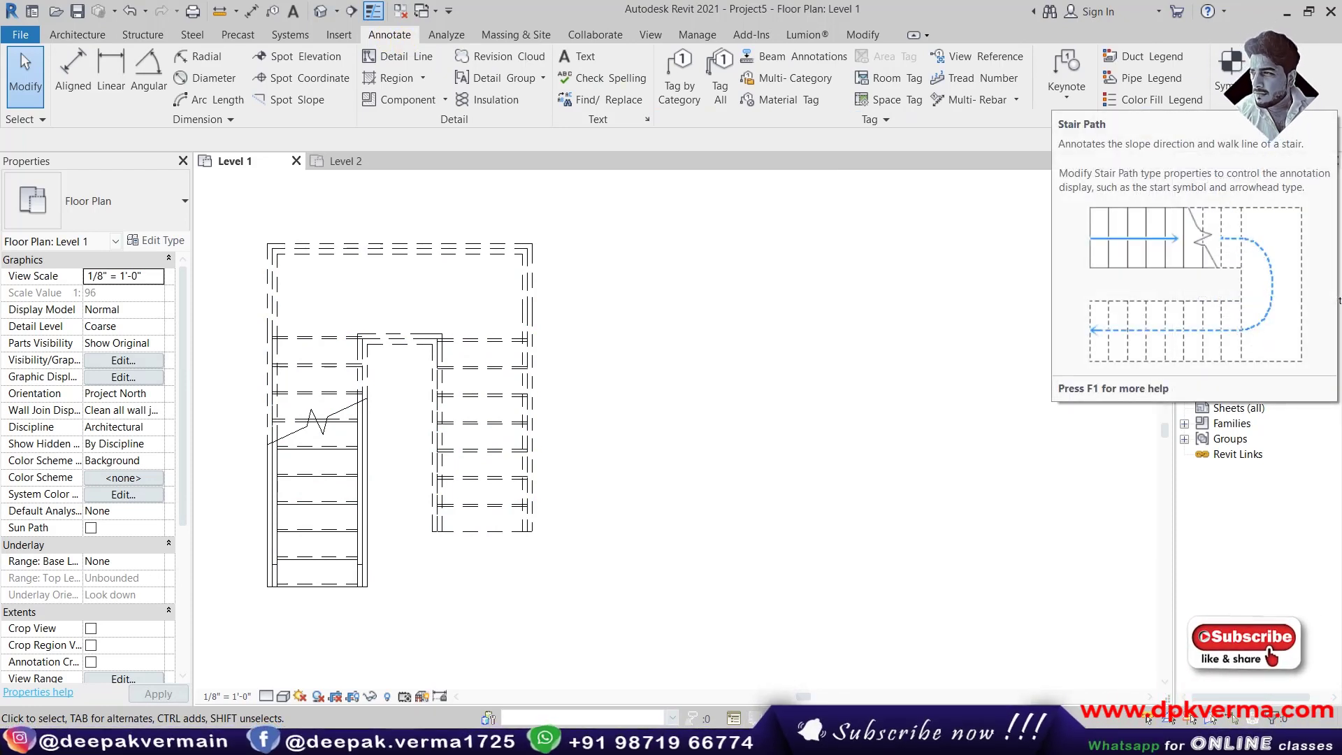
{"action": "left_click", "coordinate": [1251, 99]}
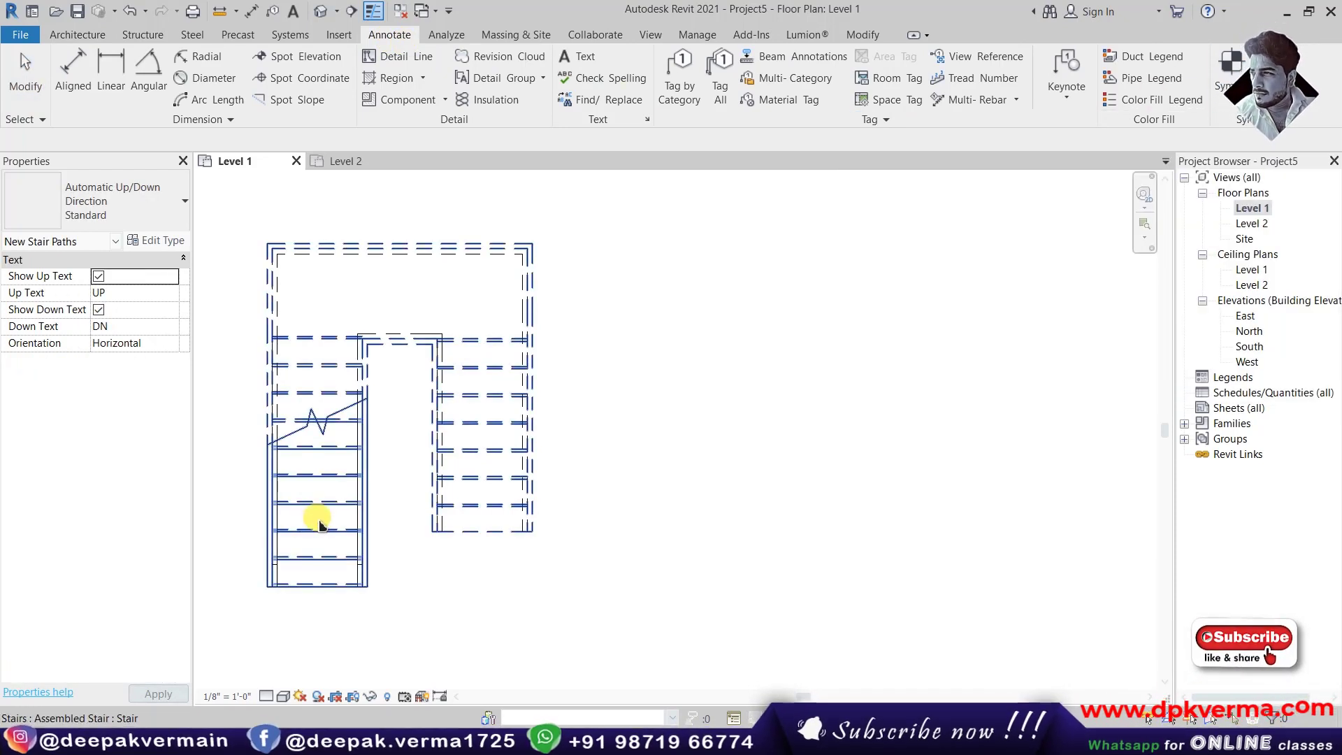
{"action": "left_click", "coordinate": [315, 534]}
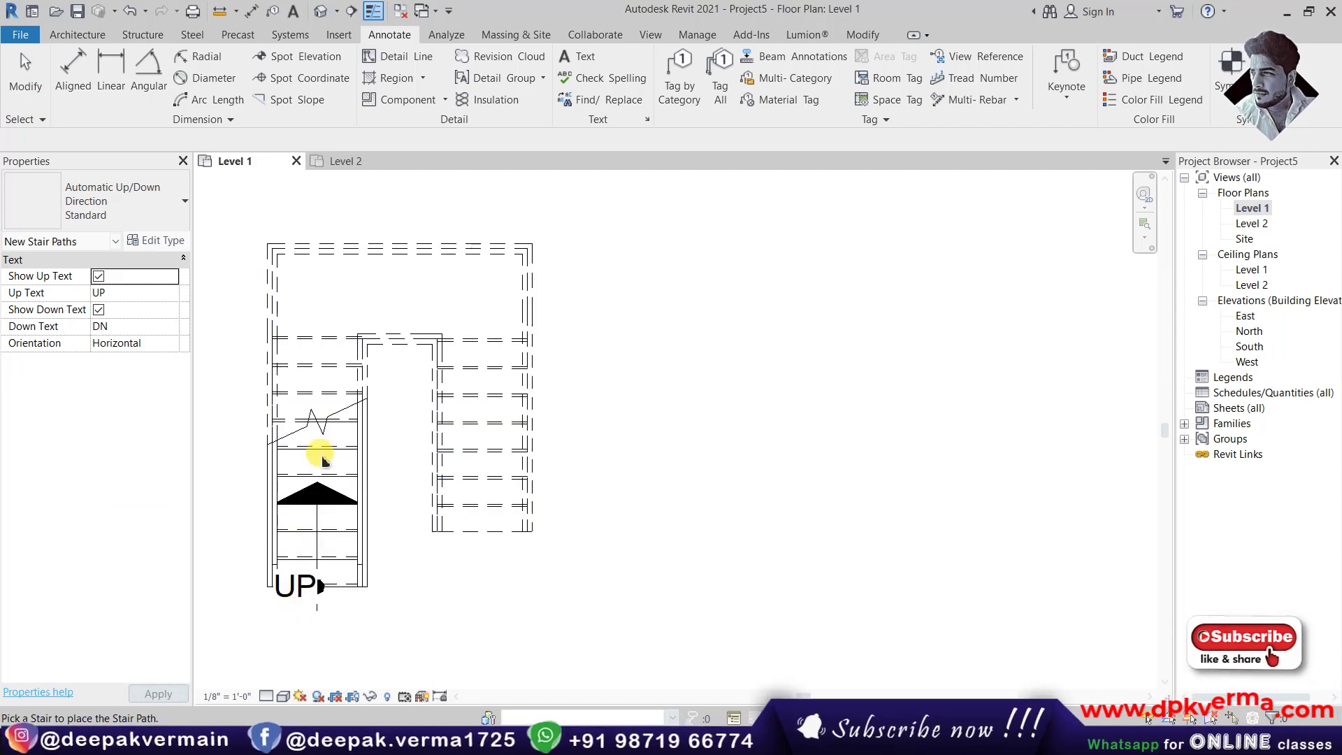
{"action": "key", "text": "Escape"}
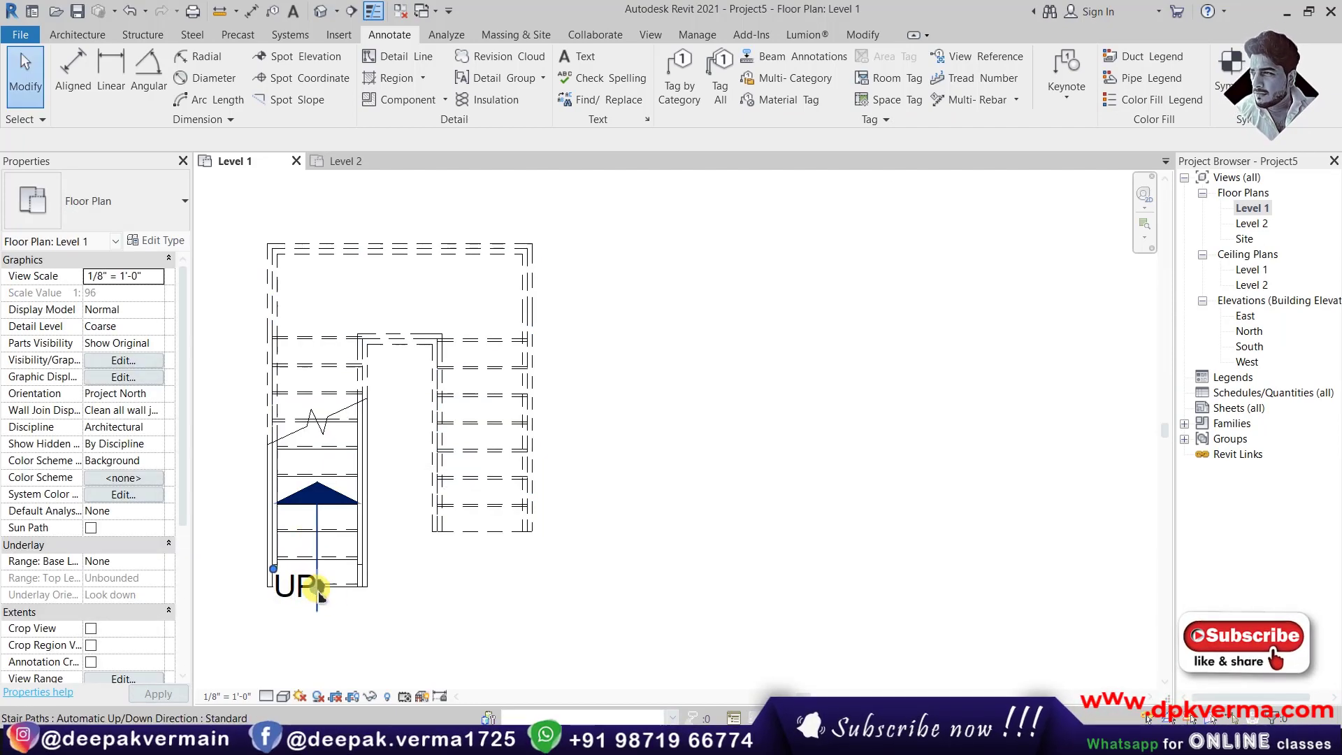
Move the UP label of the stair path below the start of the lower flight, centred under the path line.
{"action": "left_click", "coordinate": [271, 589]}
{"action": "left_click_drag", "start_coordinate": [271, 589], "coordinate": [296, 631]}
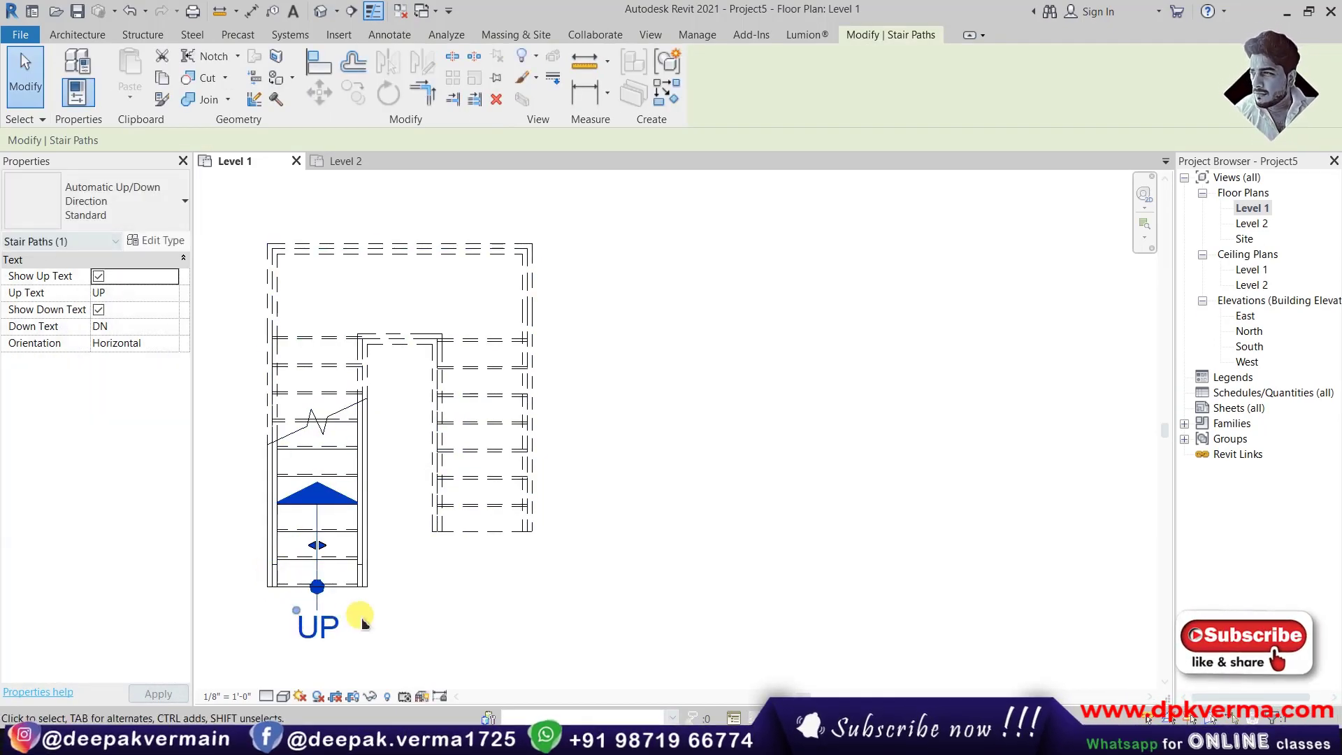
{"action": "left_click", "coordinate": [356, 615]}
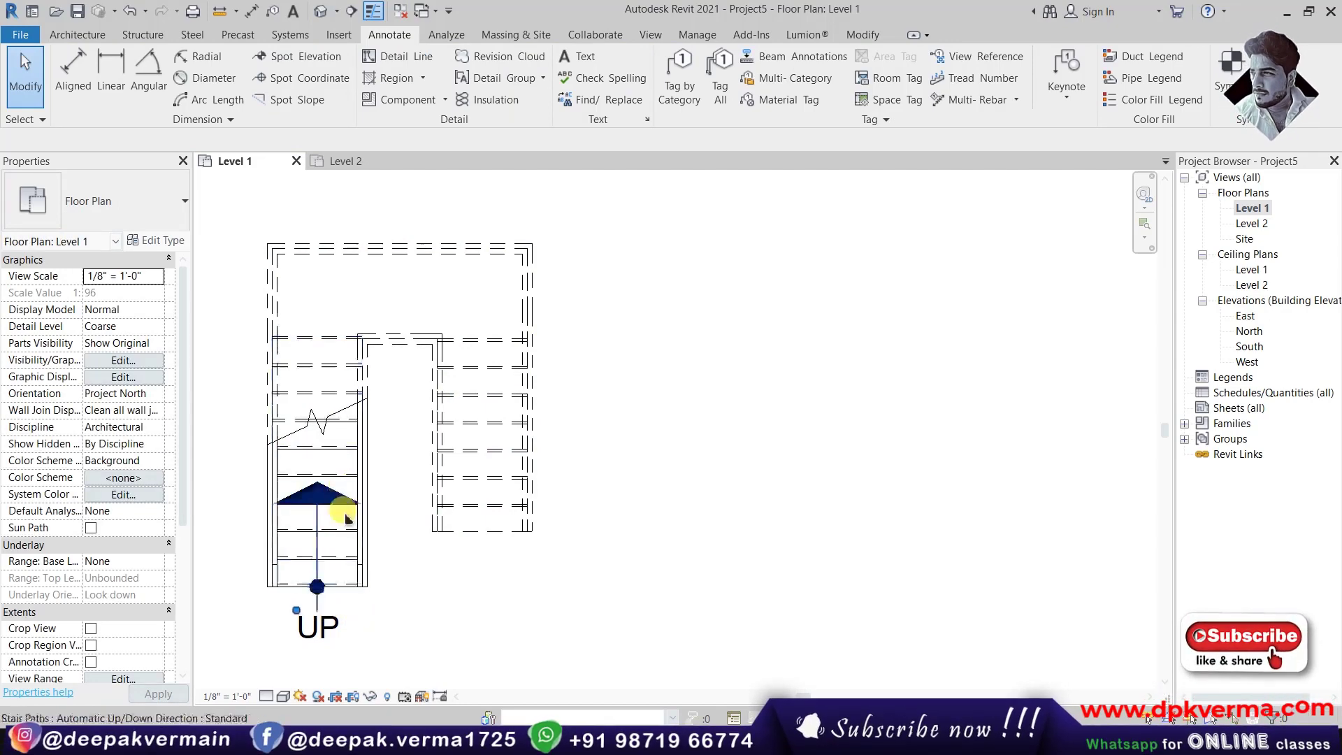
Review the type properties of the newly placed stair path and close them.
{"action": "left_click", "coordinate": [308, 622]}
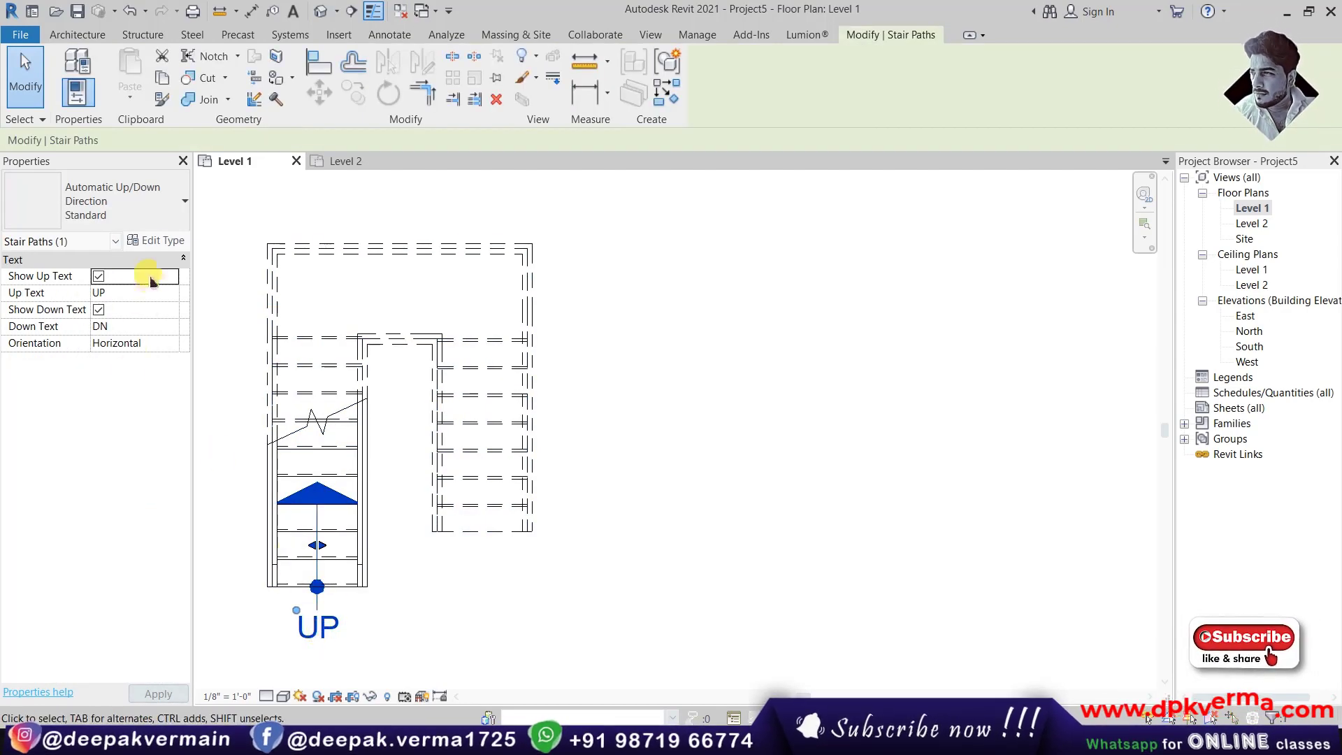
{"action": "left_click", "coordinate": [165, 241]}
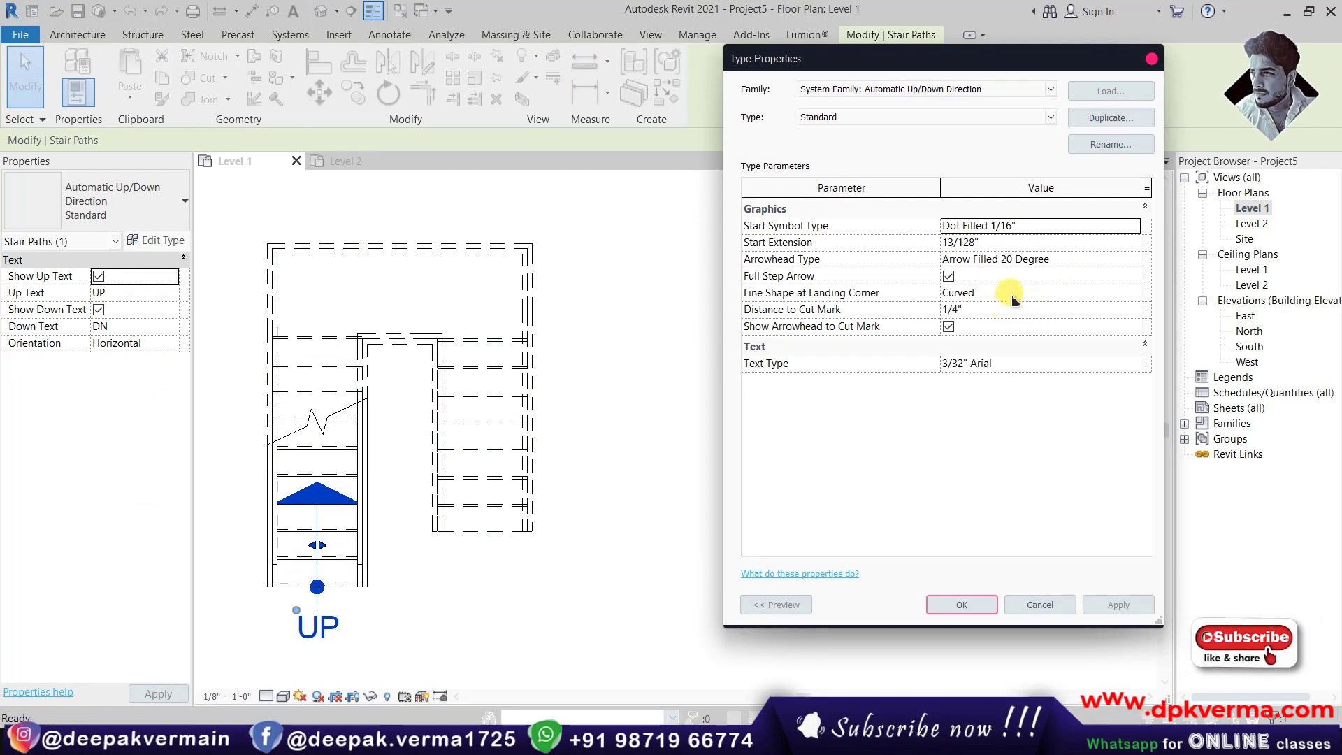
{"action": "left_click", "coordinate": [958, 605]}
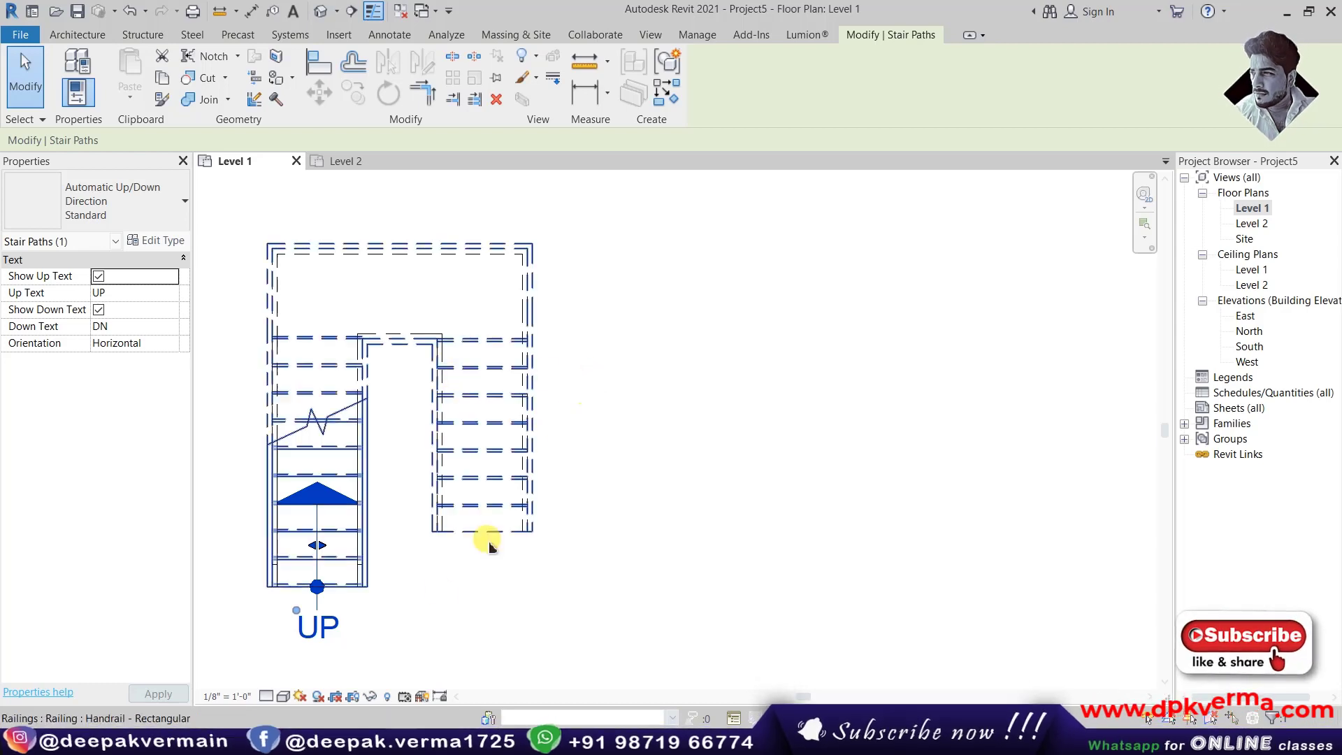
{"action": "left_click", "coordinate": [785, 246]}
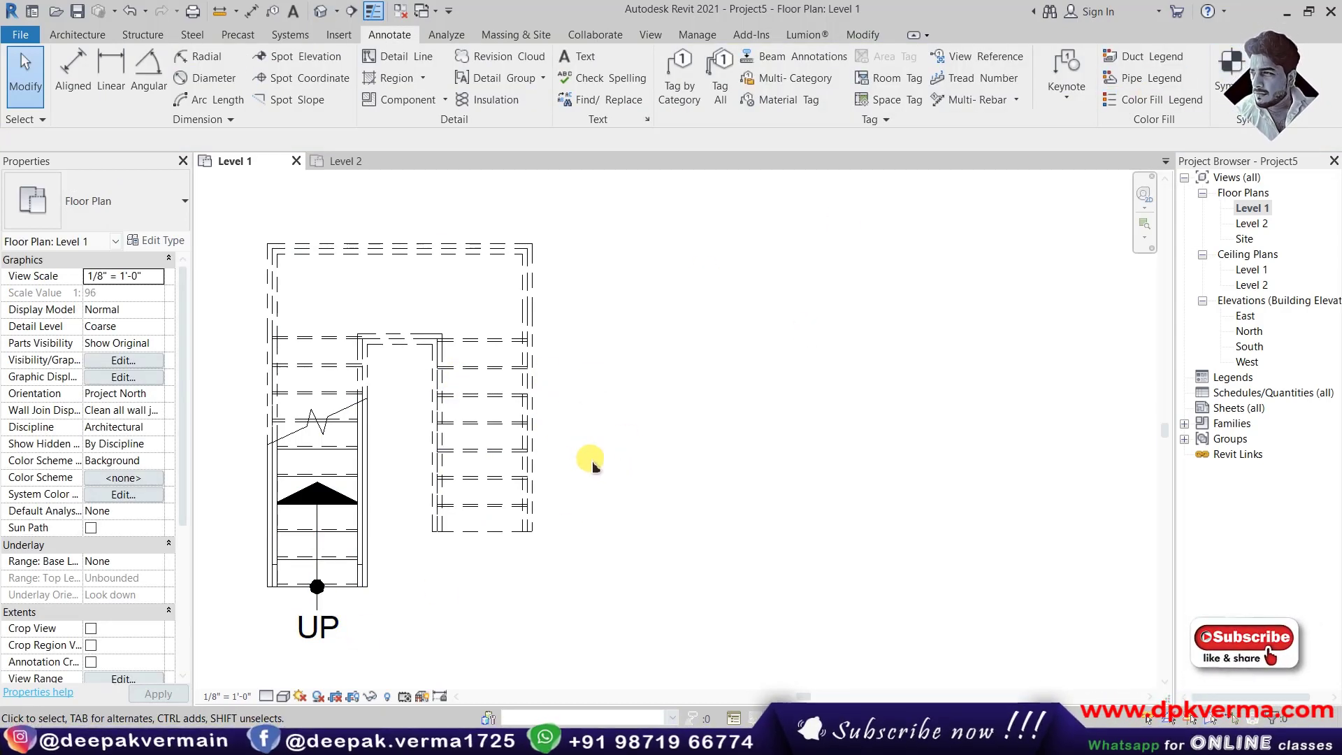
Place tread numbers along the outer quarter reference line of both flights of the U-shaped stair and end the command.
{"action": "left_click", "coordinate": [969, 79]}
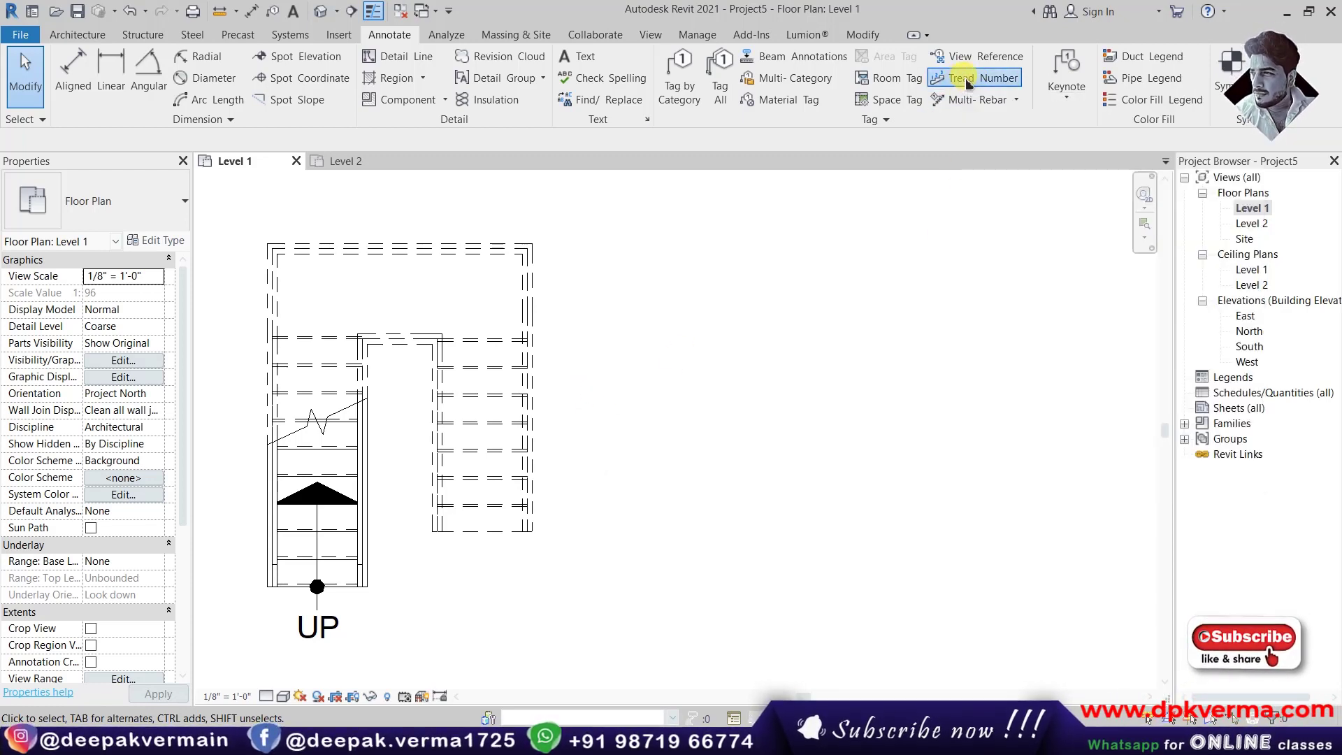
{"action": "left_click", "coordinate": [294, 454]}
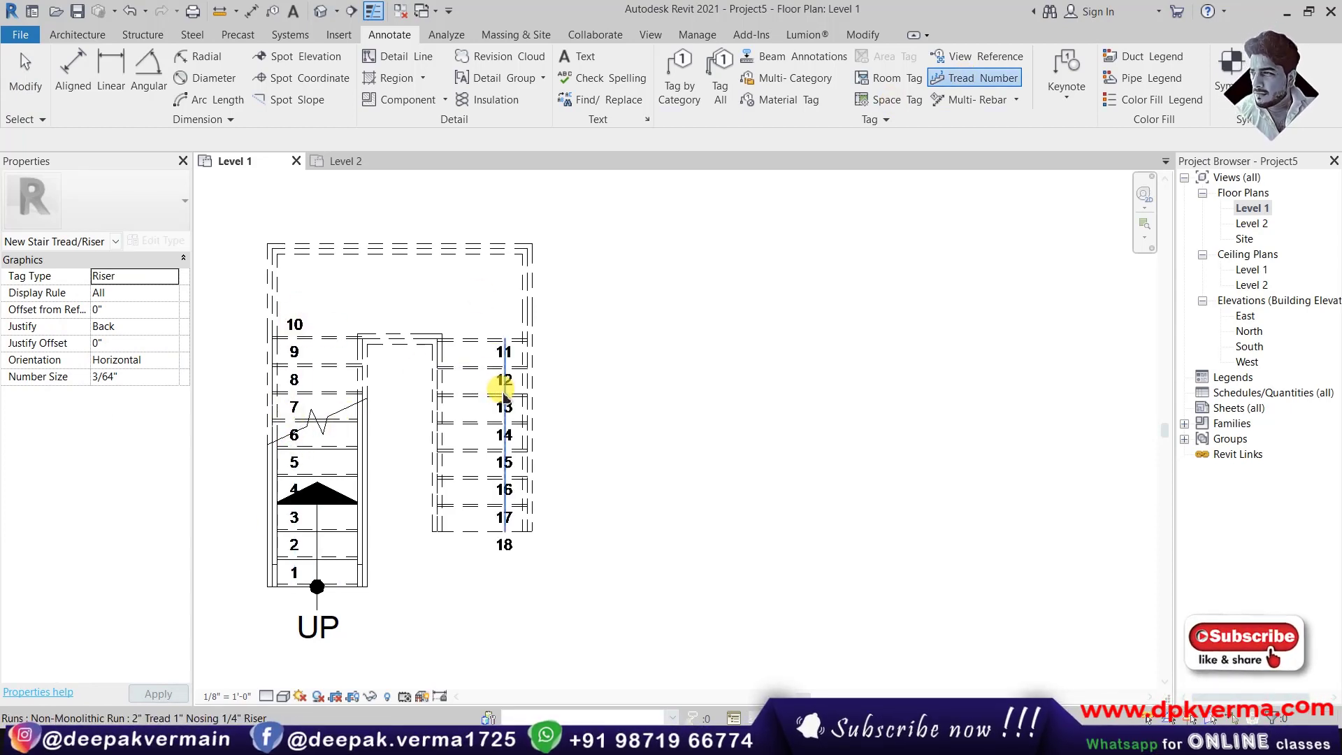
{"action": "left_click", "coordinate": [503, 396]}
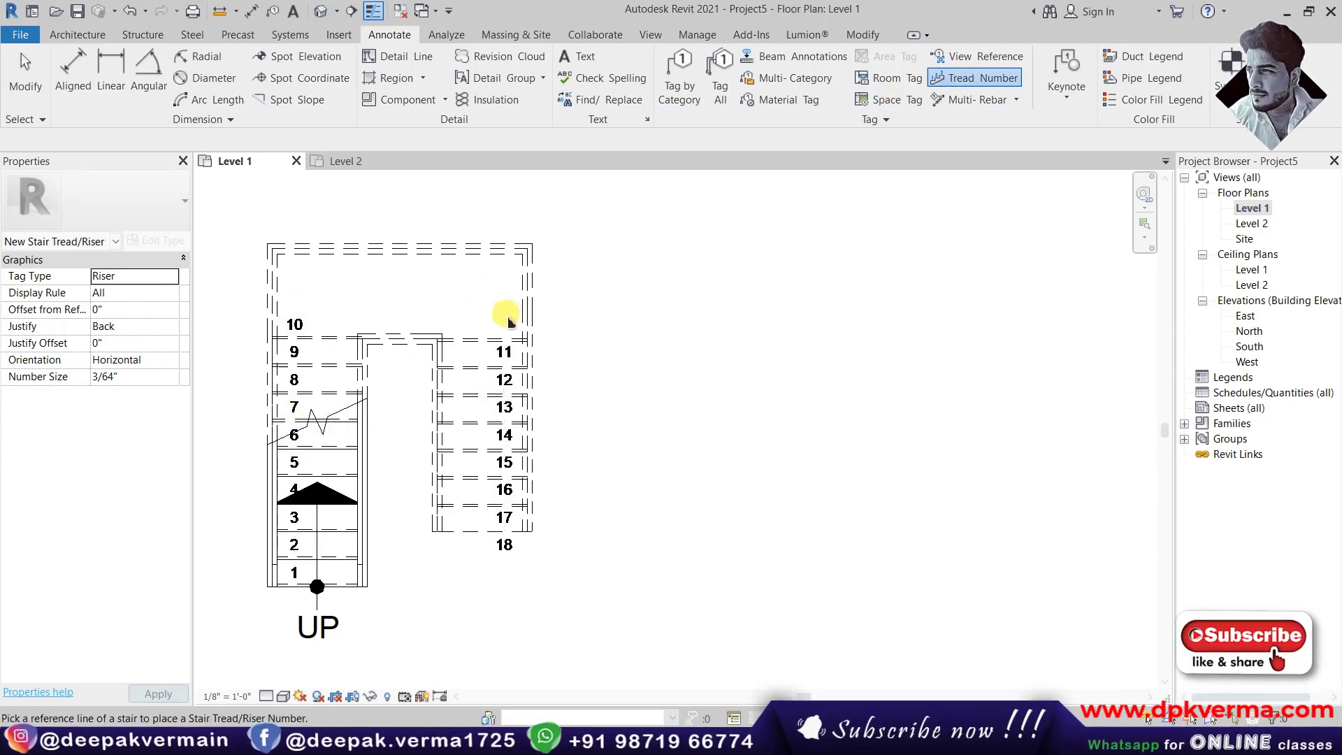
{"action": "right_click", "coordinate": [610, 335]}
{"action": "left_click", "coordinate": [643, 348]}
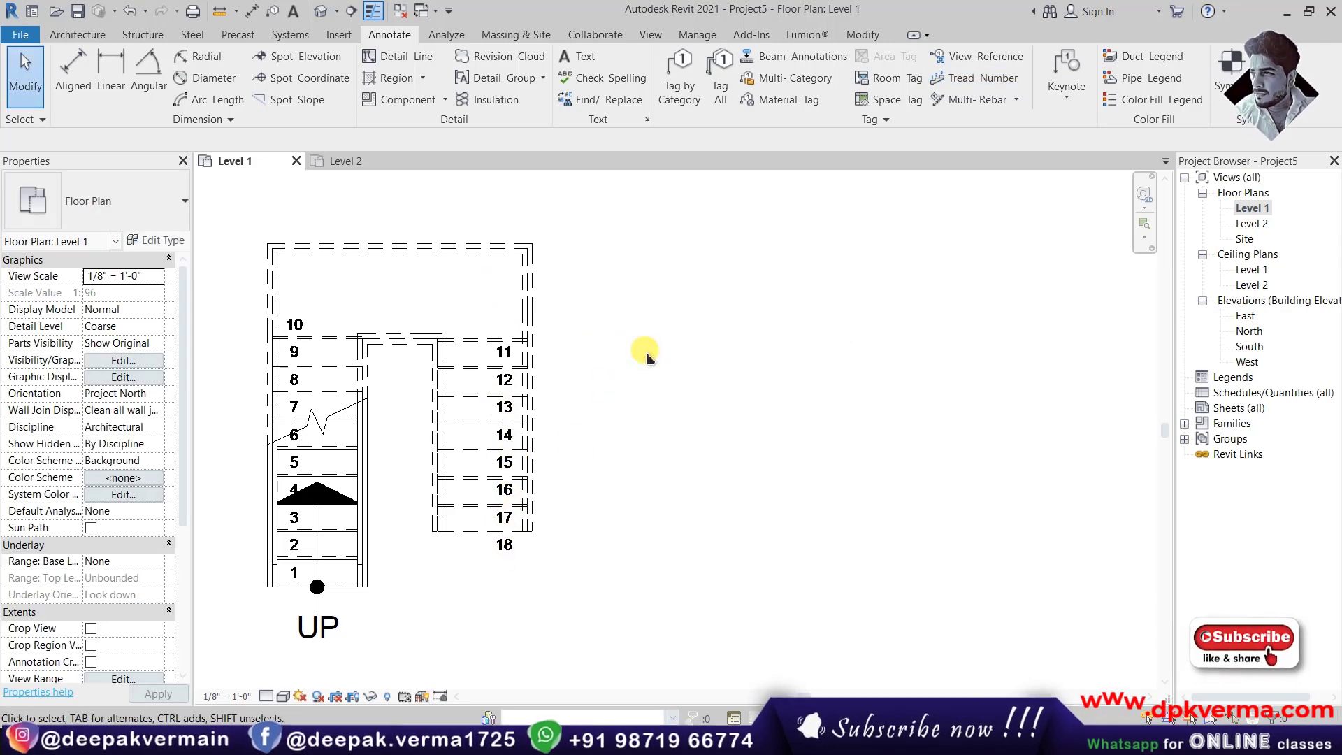
Try the Tread tag type on the first flight's stair numbers and return it to Riser.
{"action": "left_click", "coordinate": [301, 326]}
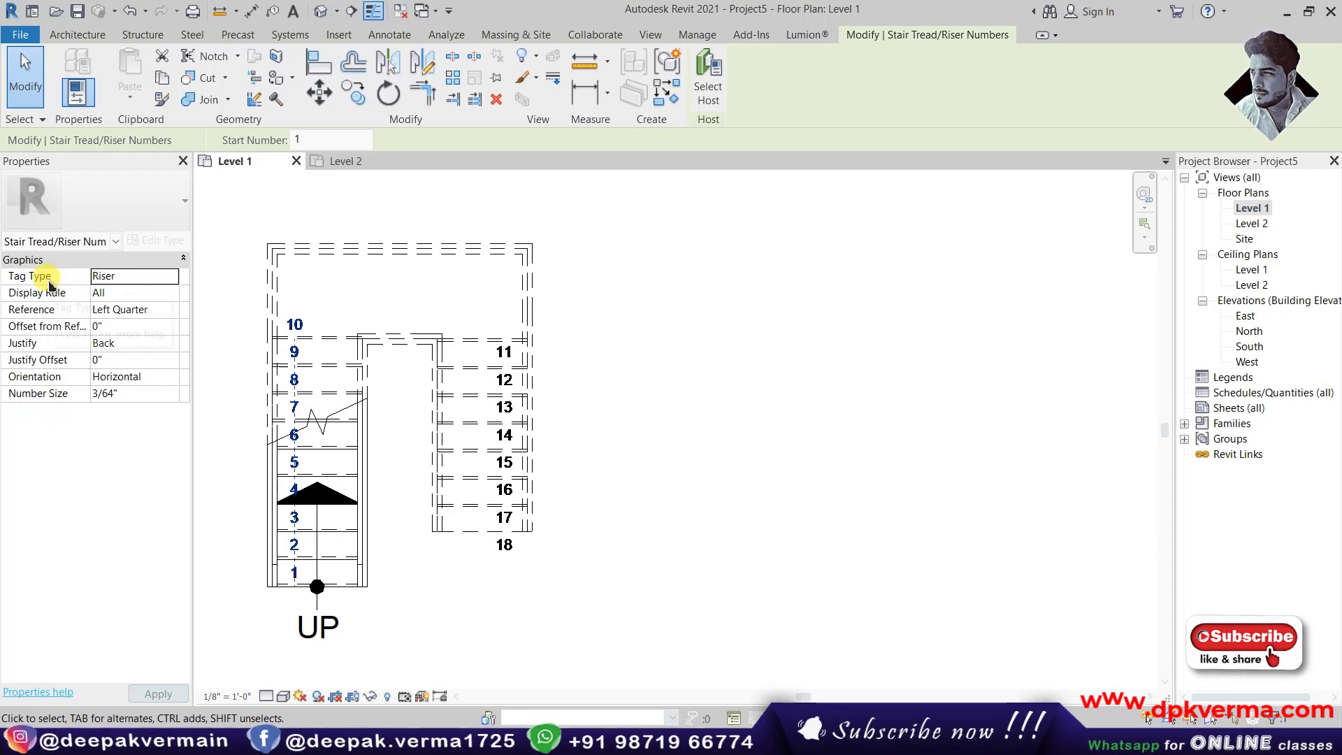
{"action": "left_click", "coordinate": [176, 281]}
{"action": "left_click", "coordinate": [135, 299]}
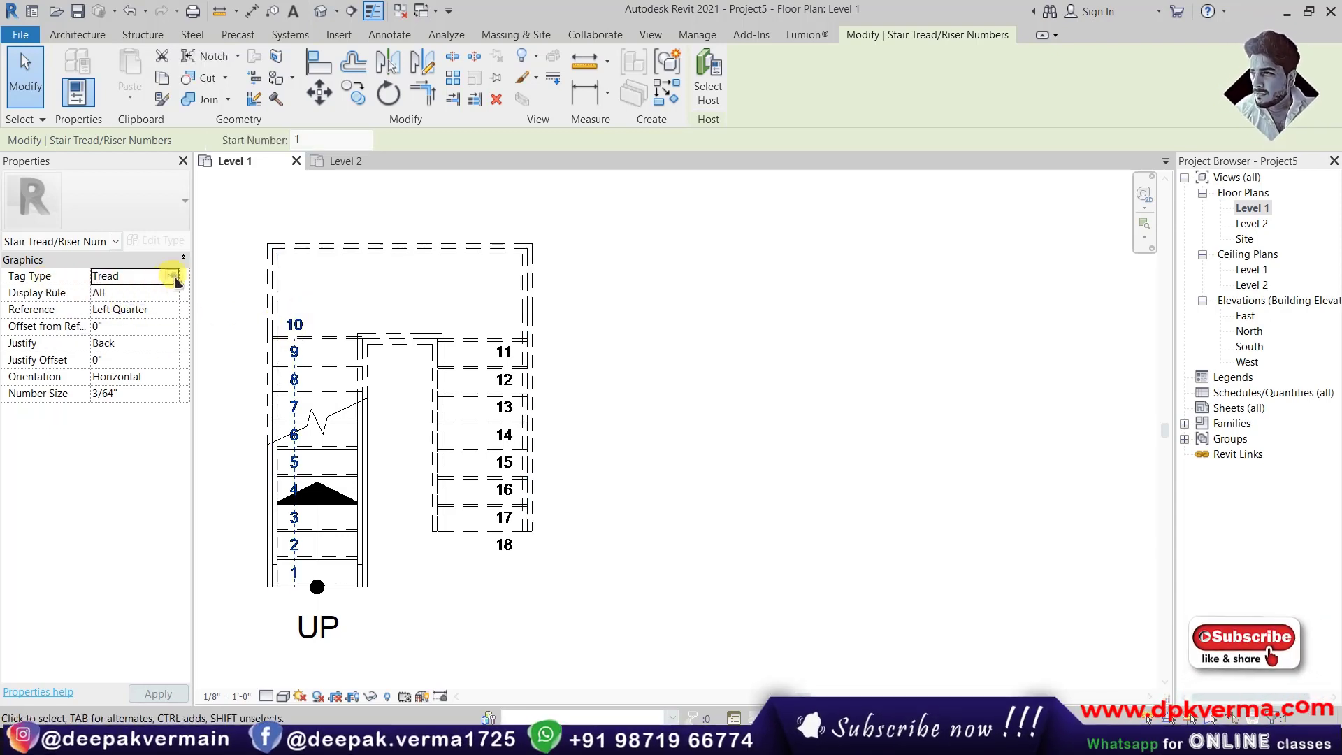
{"action": "left_click", "coordinate": [176, 280]}
{"action": "left_click", "coordinate": [121, 287]}
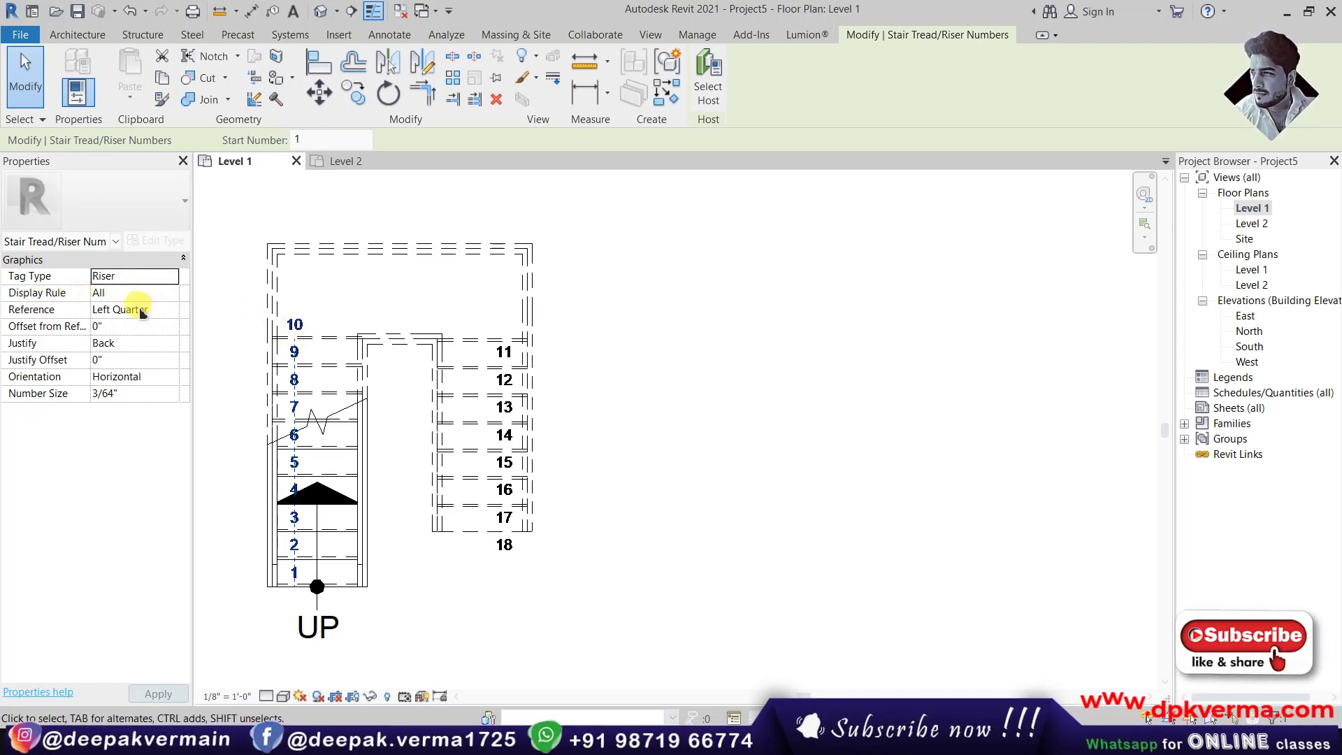
Try the Odd, Even, and Start and End display rules on the first flight's numbers, and return the rule to All.
{"action": "left_click", "coordinate": [172, 293]}
{"action": "left_click", "coordinate": [134, 325]}
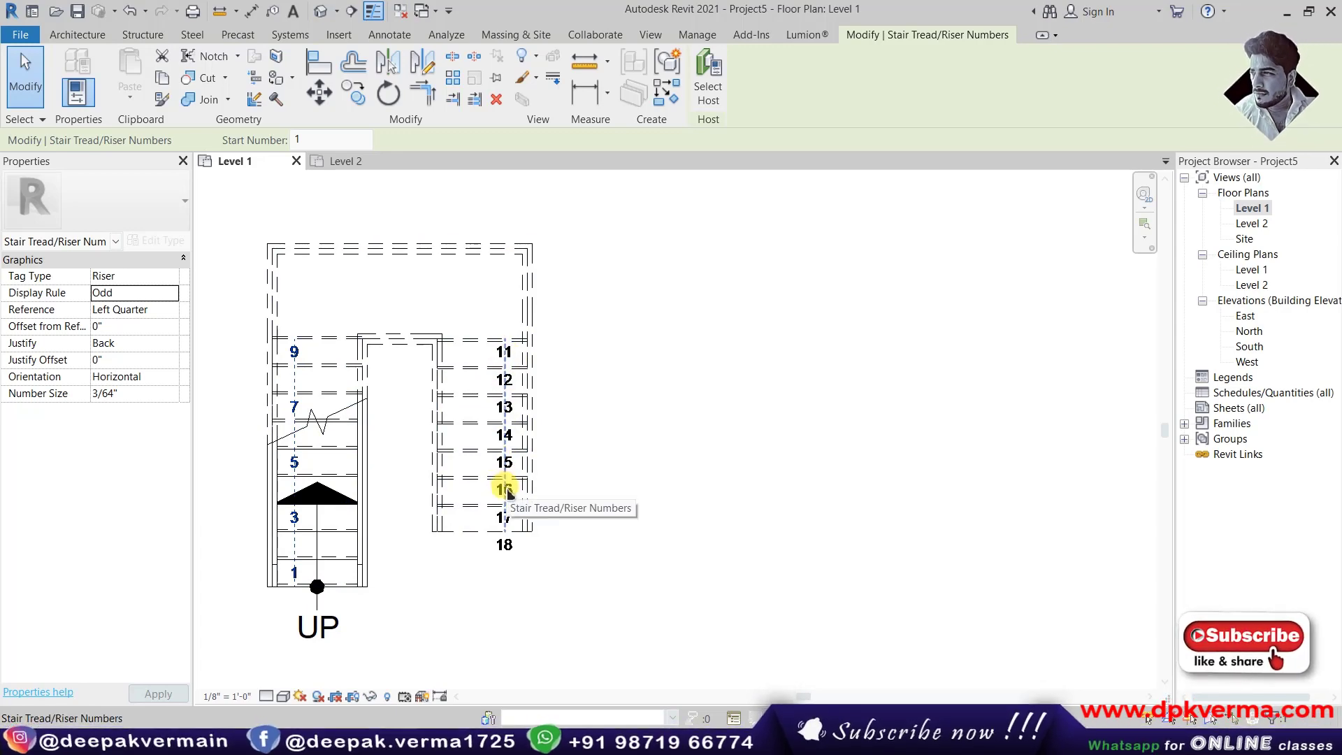
{"action": "left_click", "coordinate": [170, 295]}
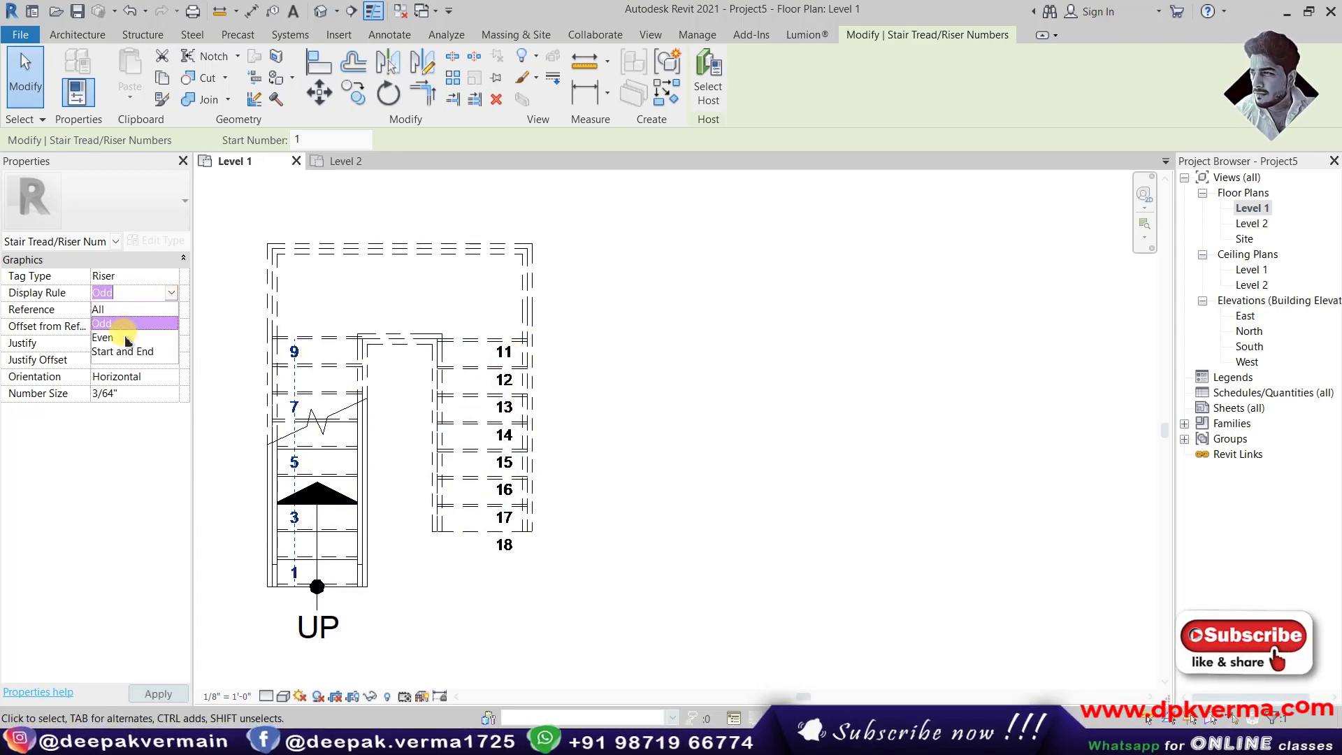
{"action": "left_click", "coordinate": [128, 339]}
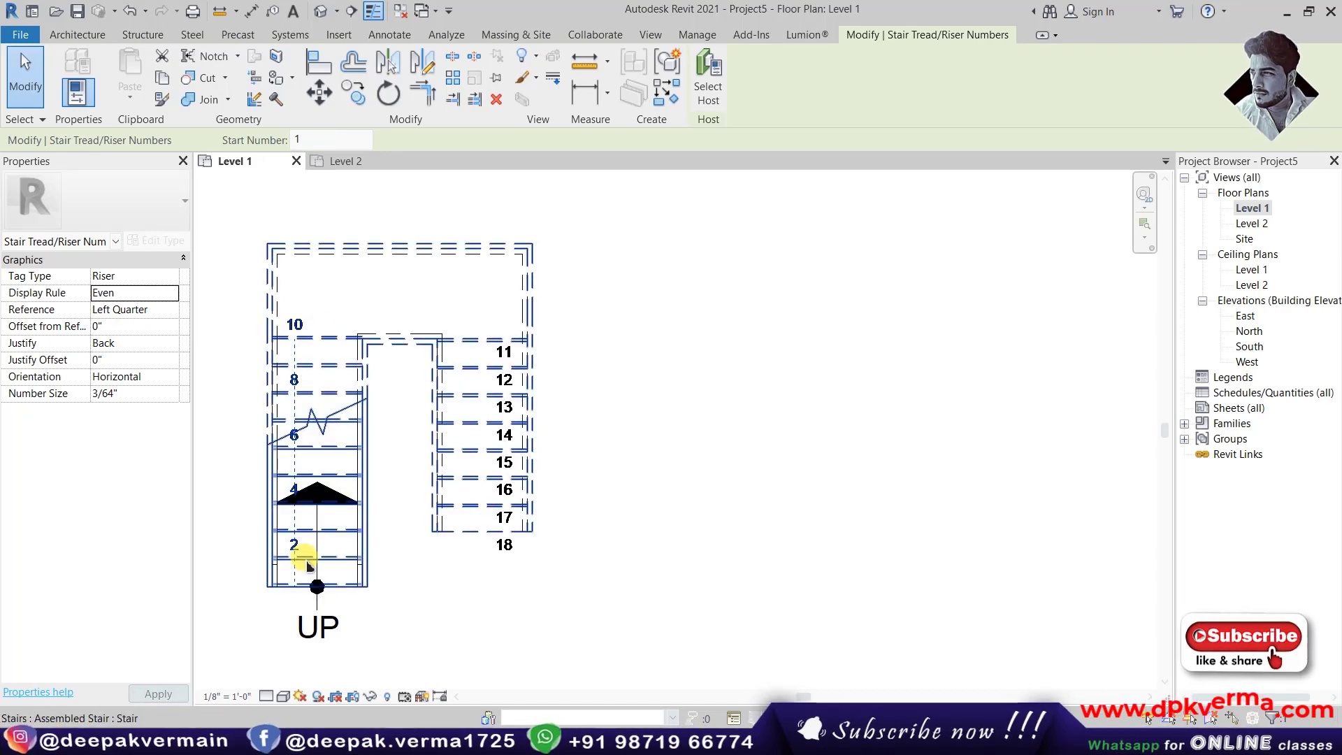
{"action": "left_click", "coordinate": [170, 293]}
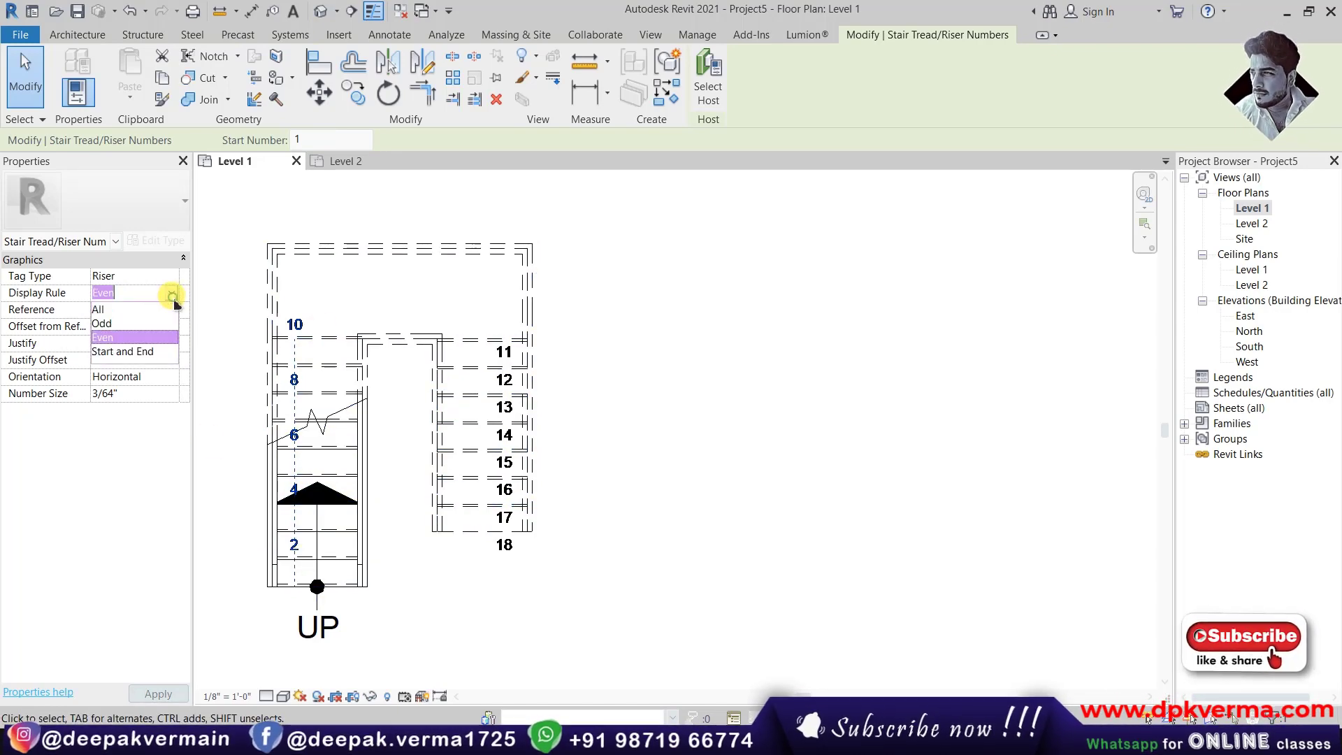
{"action": "left_click", "coordinate": [133, 352]}
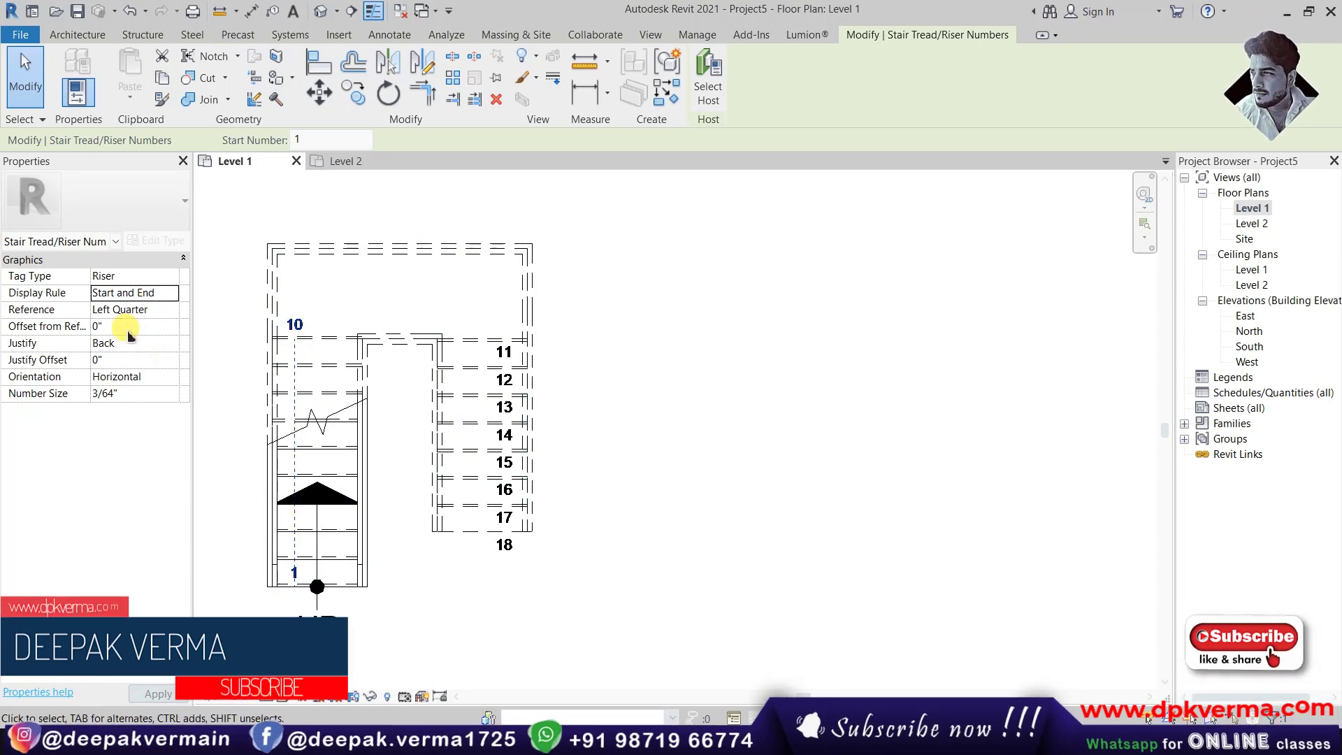
{"action": "left_click", "coordinate": [171, 293]}
{"action": "left_click", "coordinate": [136, 304]}
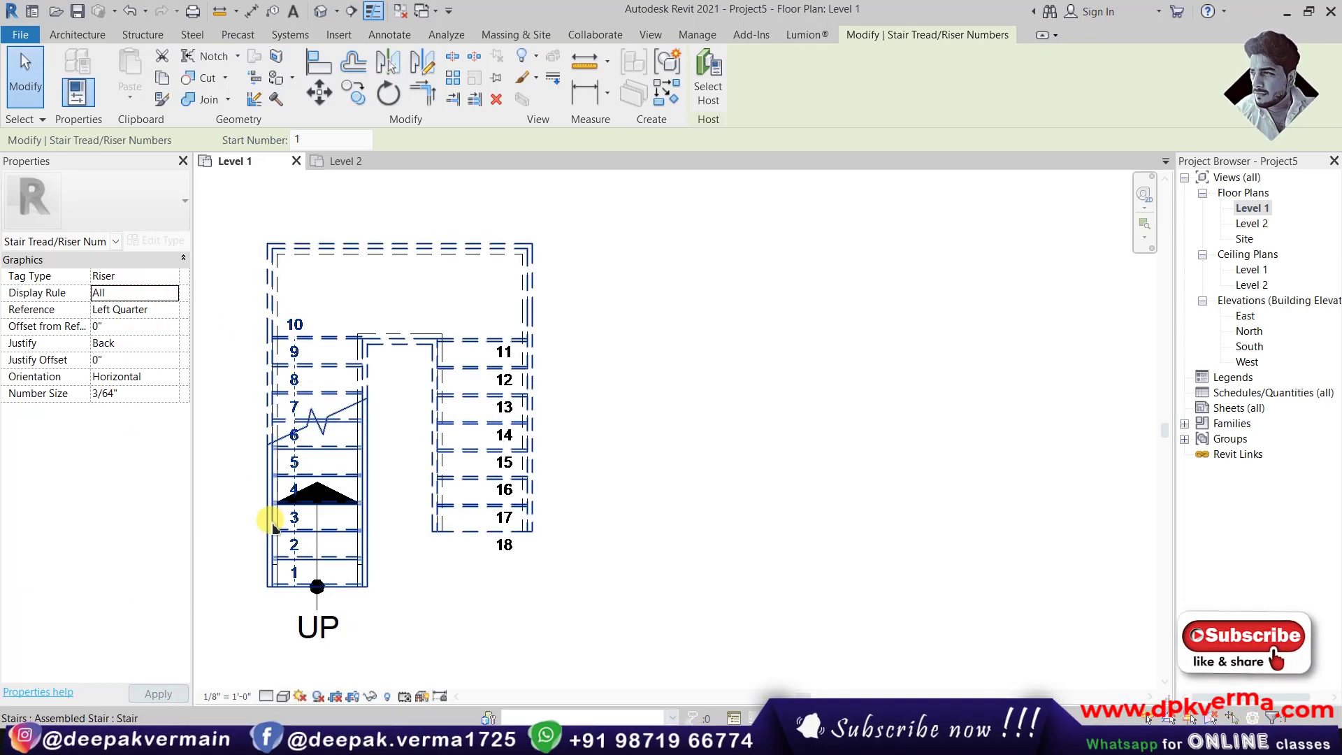
Try the Left, Center and Right references for the first flight's numbers and return the reference to Left Quarter.
{"action": "left_click", "coordinate": [161, 309]}
{"action": "left_click", "coordinate": [171, 309]}
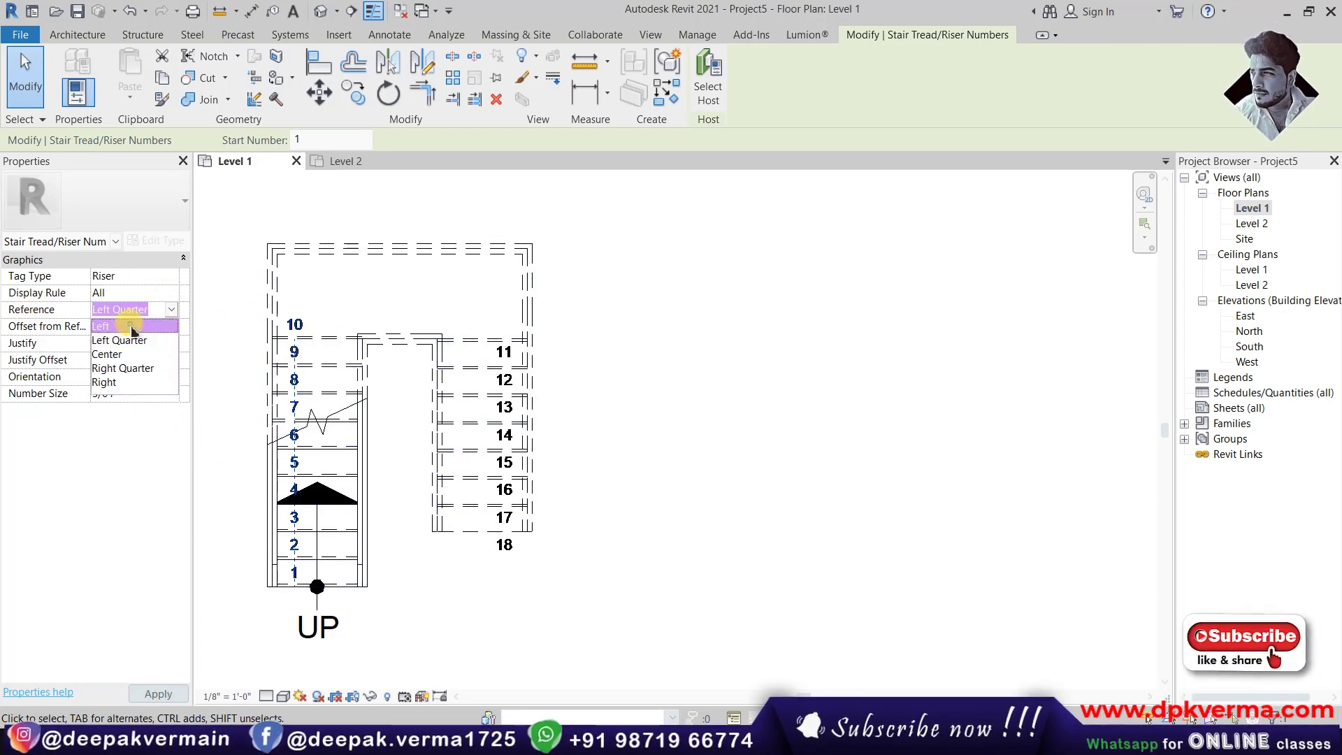
{"action": "left_click", "coordinate": [133, 326]}
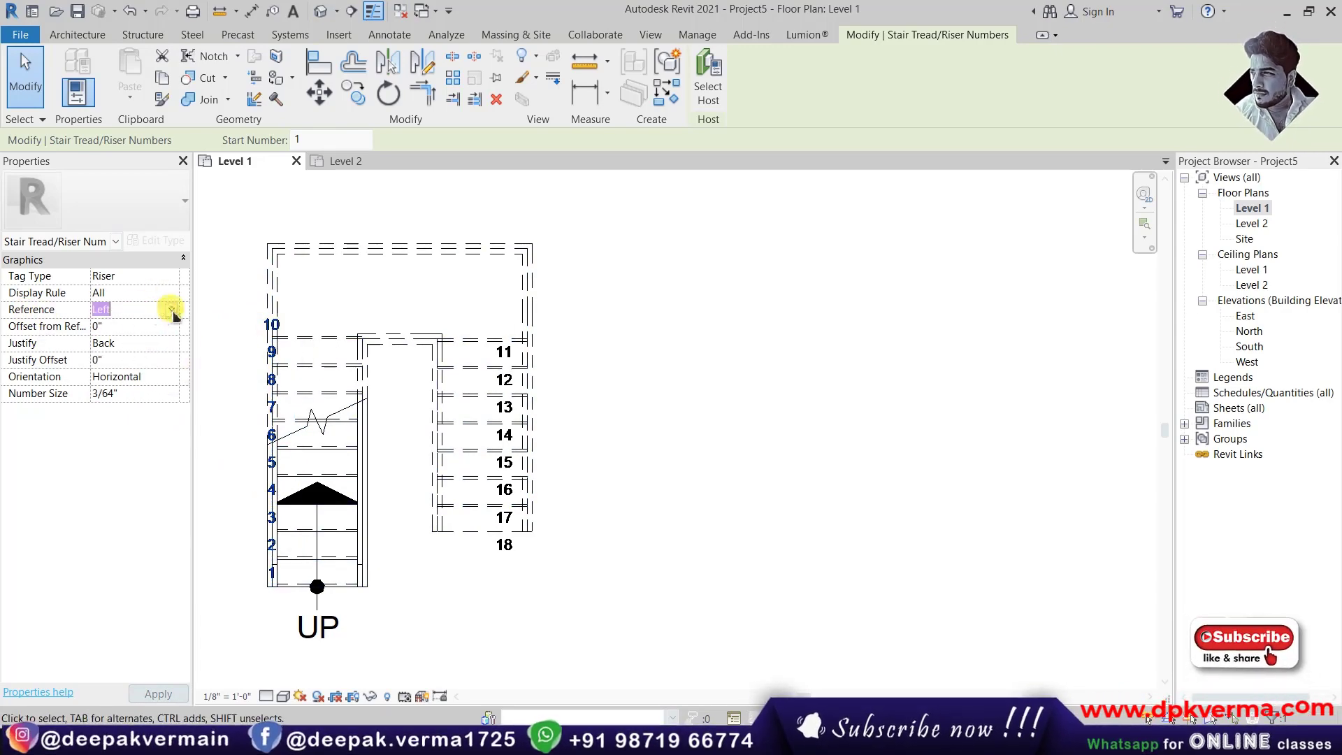
{"action": "left_click", "coordinate": [171, 309]}
{"action": "left_click", "coordinate": [115, 354]}
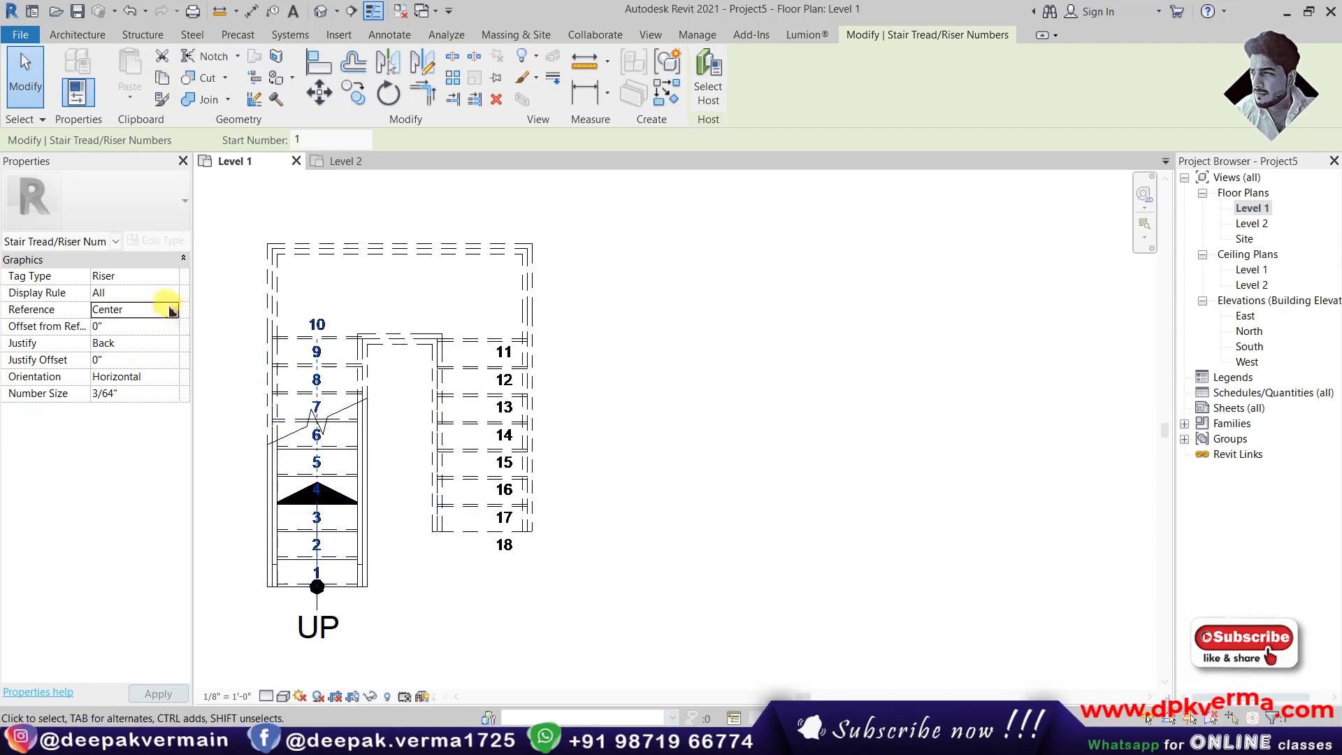
{"action": "left_click", "coordinate": [172, 309]}
{"action": "left_click", "coordinate": [122, 381]}
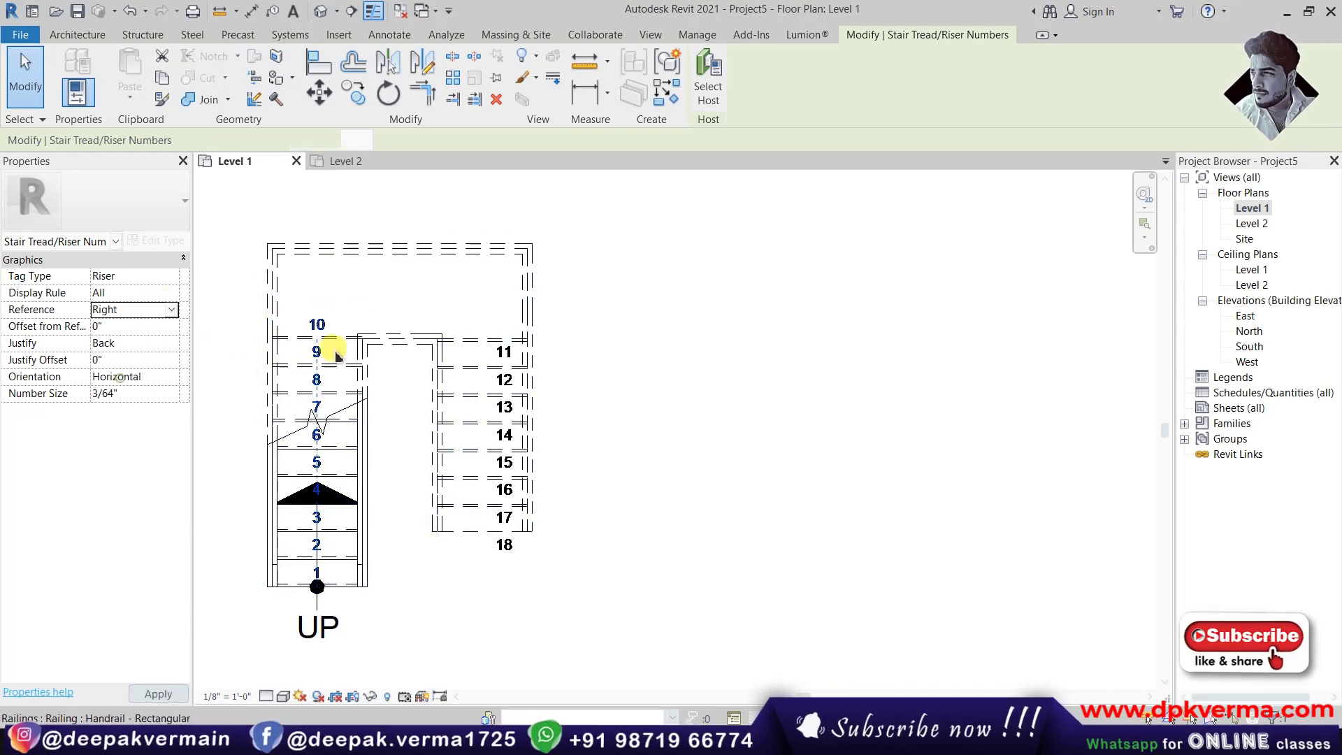
{"action": "left_click", "coordinate": [171, 309]}
{"action": "left_click", "coordinate": [126, 340]}
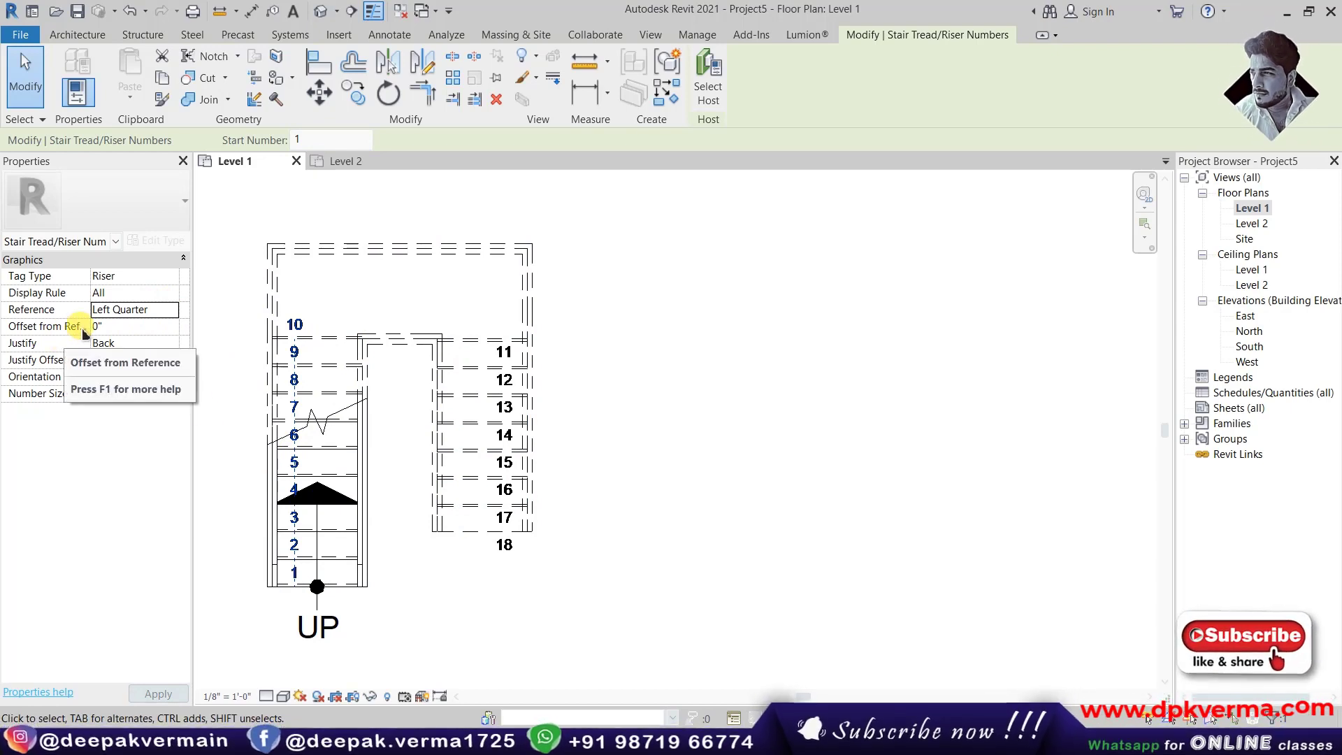
Offset the first flight's numbers from their reference by .1", try -13/128", and reset the offset to 0".
{"action": "left_click", "coordinate": [125, 326]}
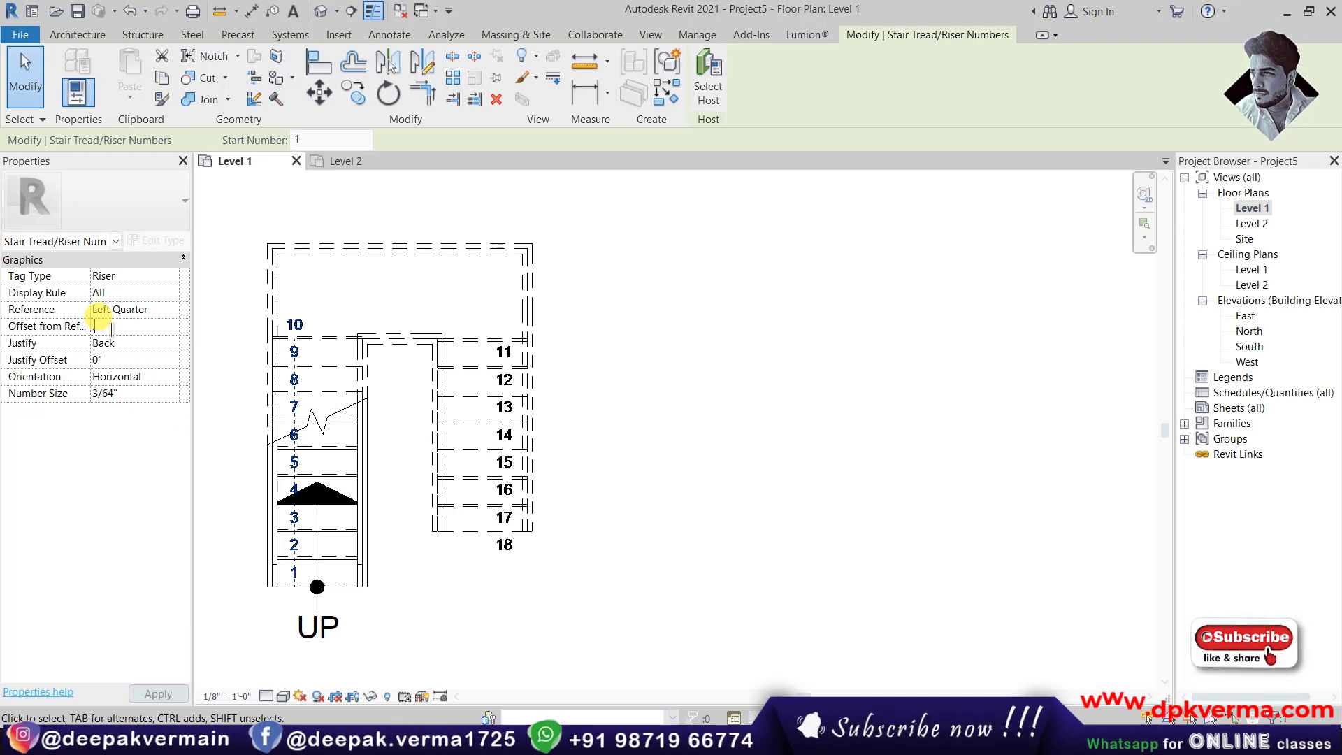
{"action": "type", "text": ".1\""}
{"action": "key", "text": "Return"}
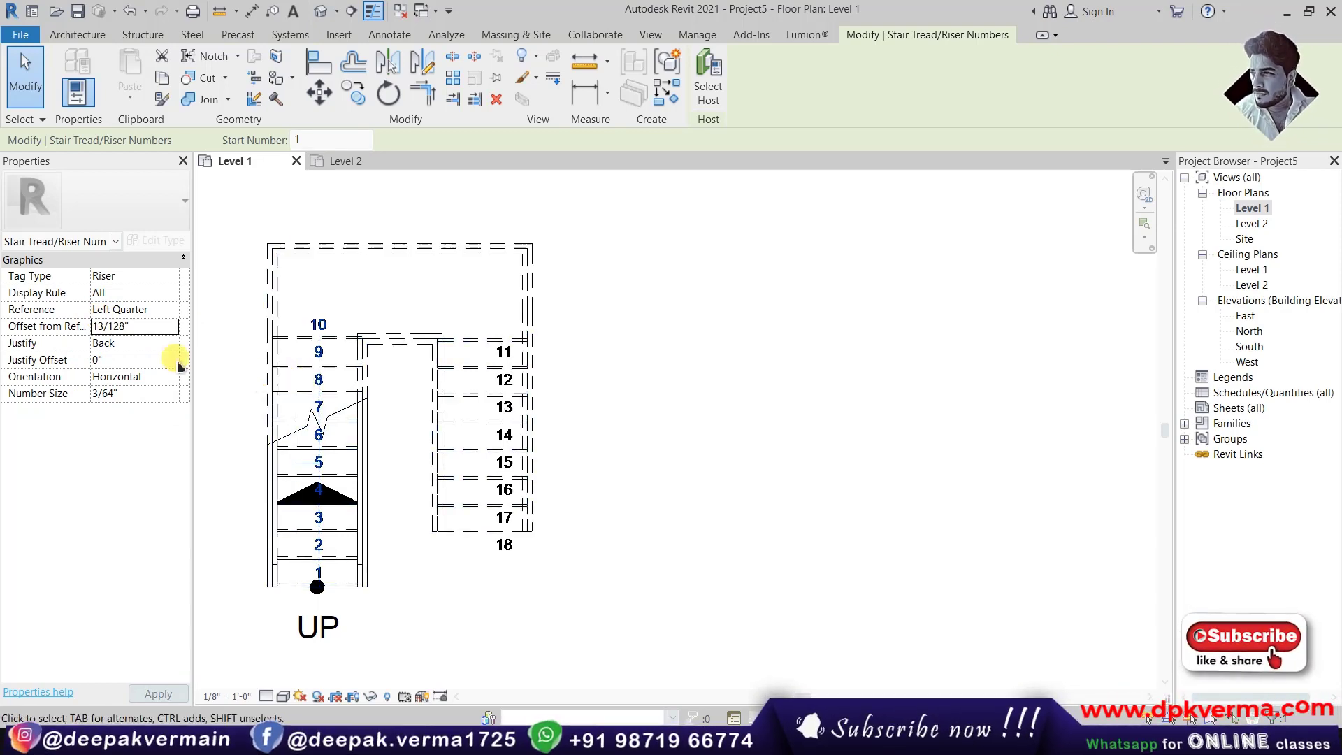
{"action": "left_click", "coordinate": [150, 327]}
{"action": "left_click", "coordinate": [93, 326]}
{"action": "type", "text": "-"}
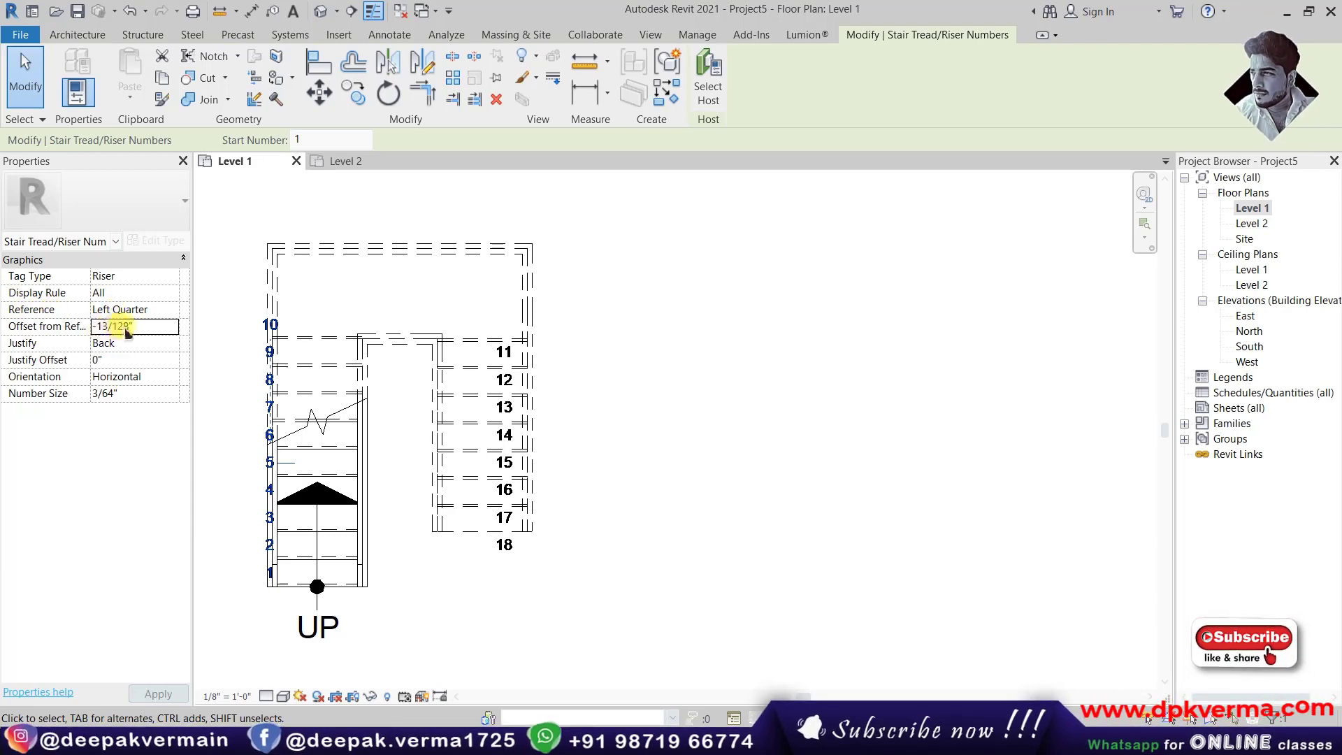
{"action": "left_click", "coordinate": [149, 326]}
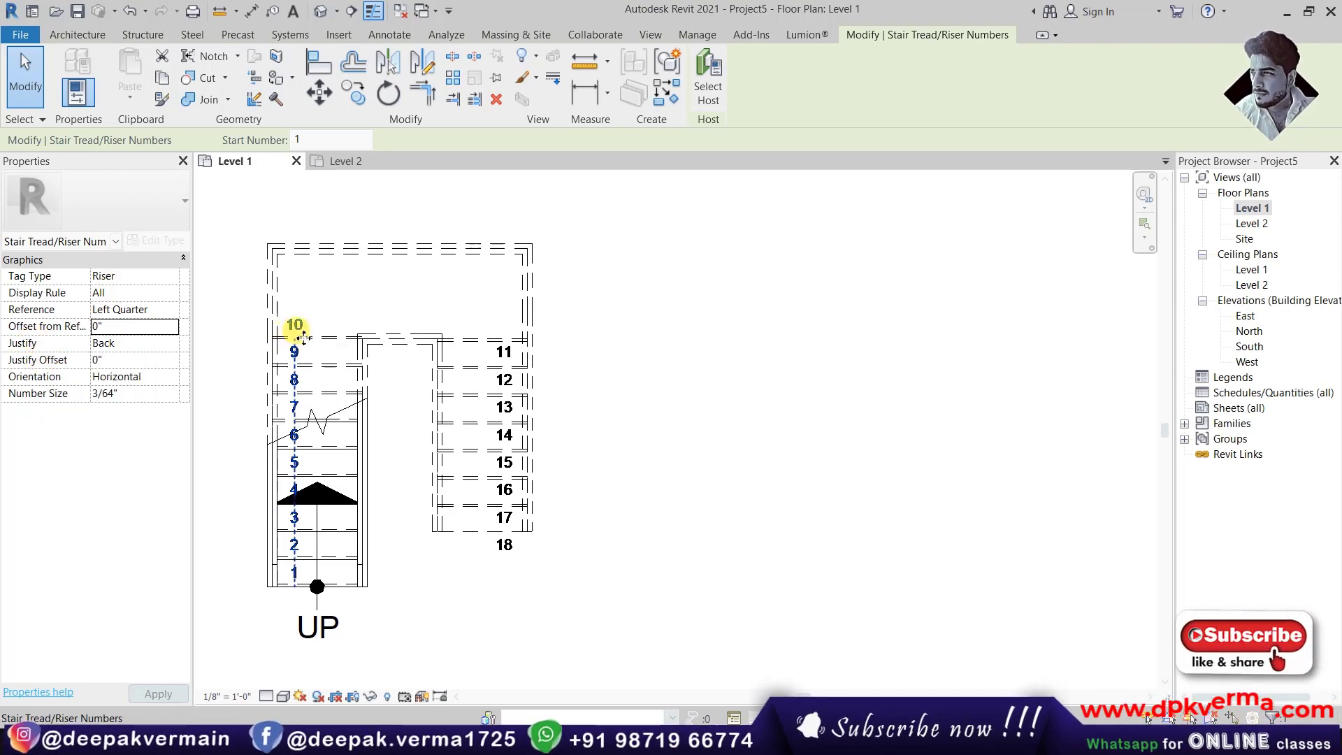
Try Front and Center justification on the first flight's numbers and return the justification to Back.
{"action": "left_click", "coordinate": [172, 343]}
{"action": "left_click", "coordinate": [122, 362]}
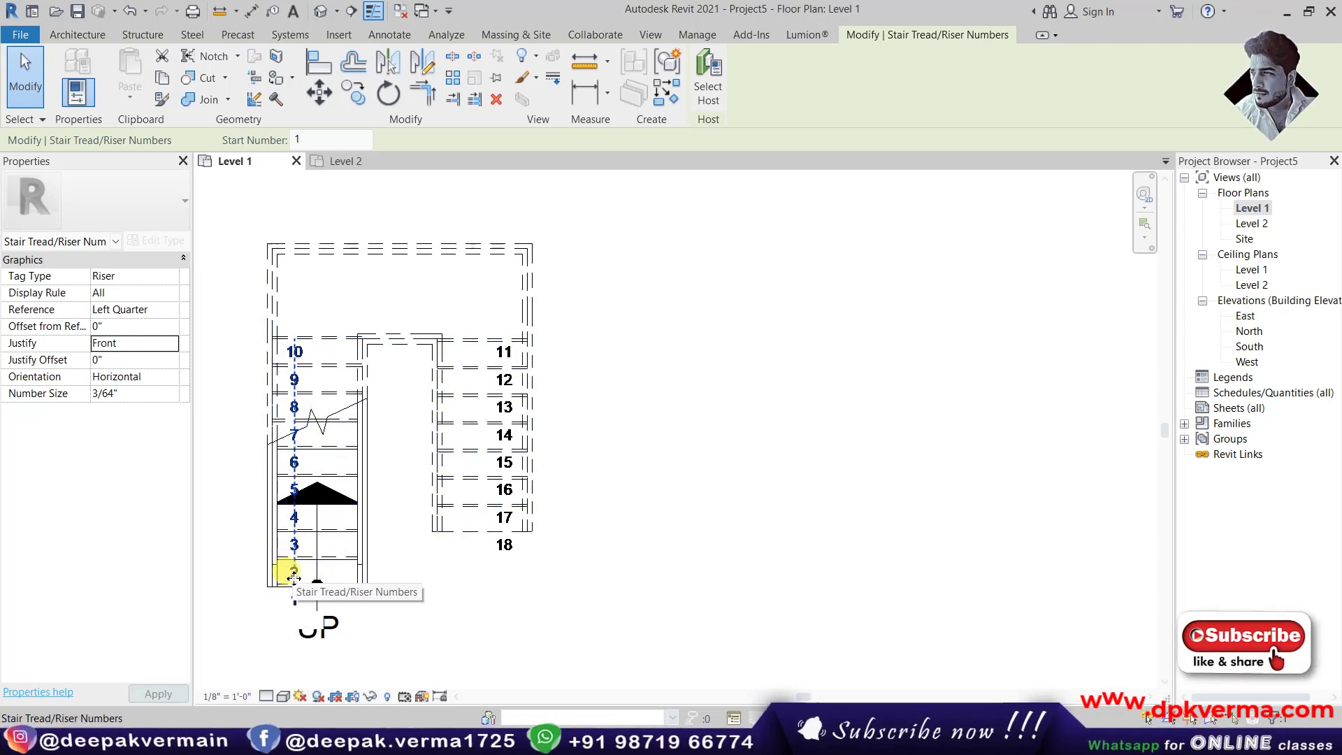
{"action": "scroll", "coordinate": [294, 574], "scroll_direction": "up", "scroll_amount": 2}
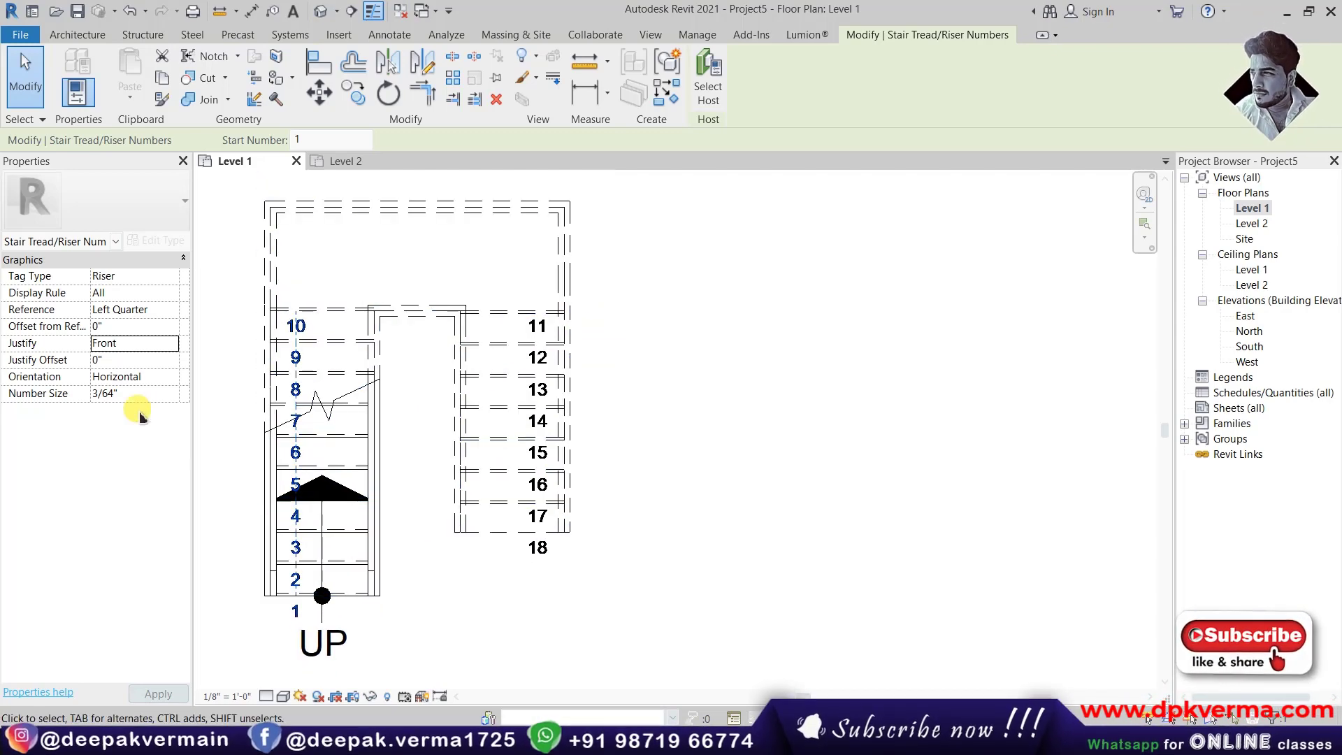
{"action": "left_click", "coordinate": [167, 346]}
{"action": "left_click", "coordinate": [129, 371]}
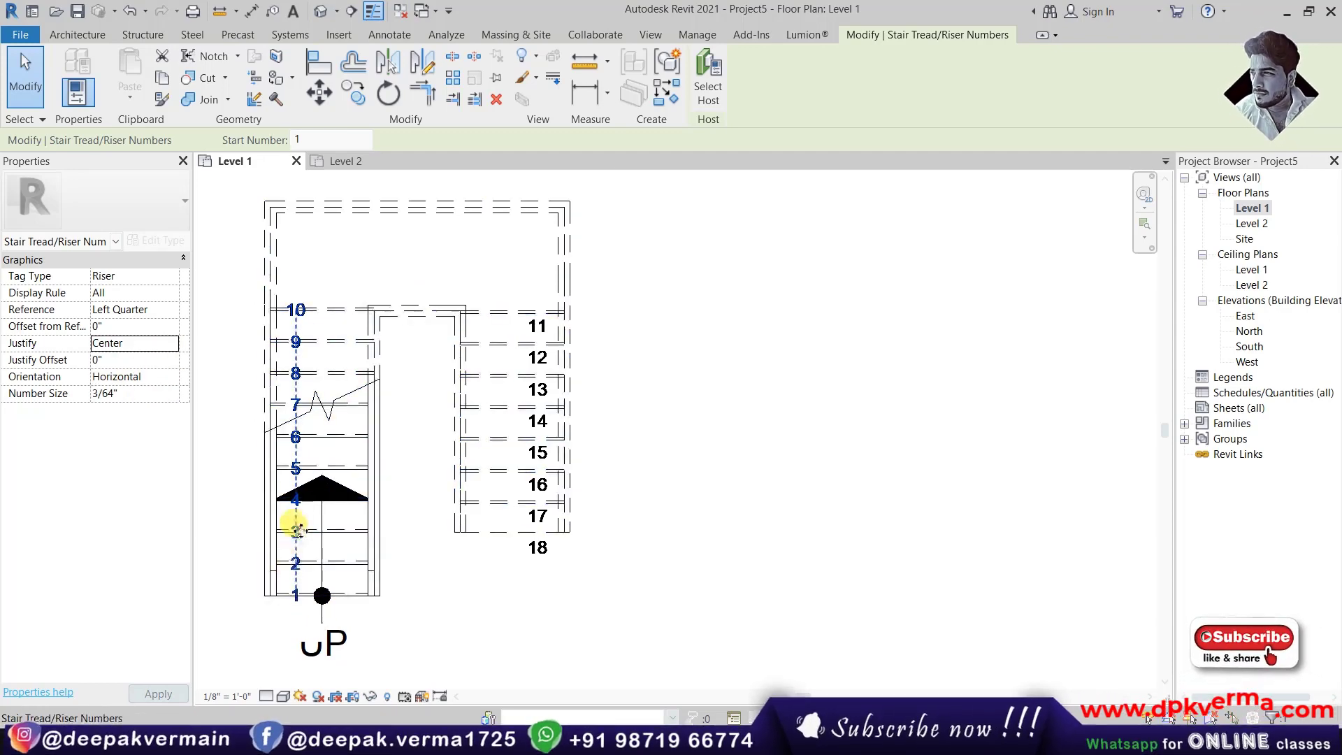
{"action": "left_click", "coordinate": [169, 345]}
{"action": "left_click", "coordinate": [171, 357]}
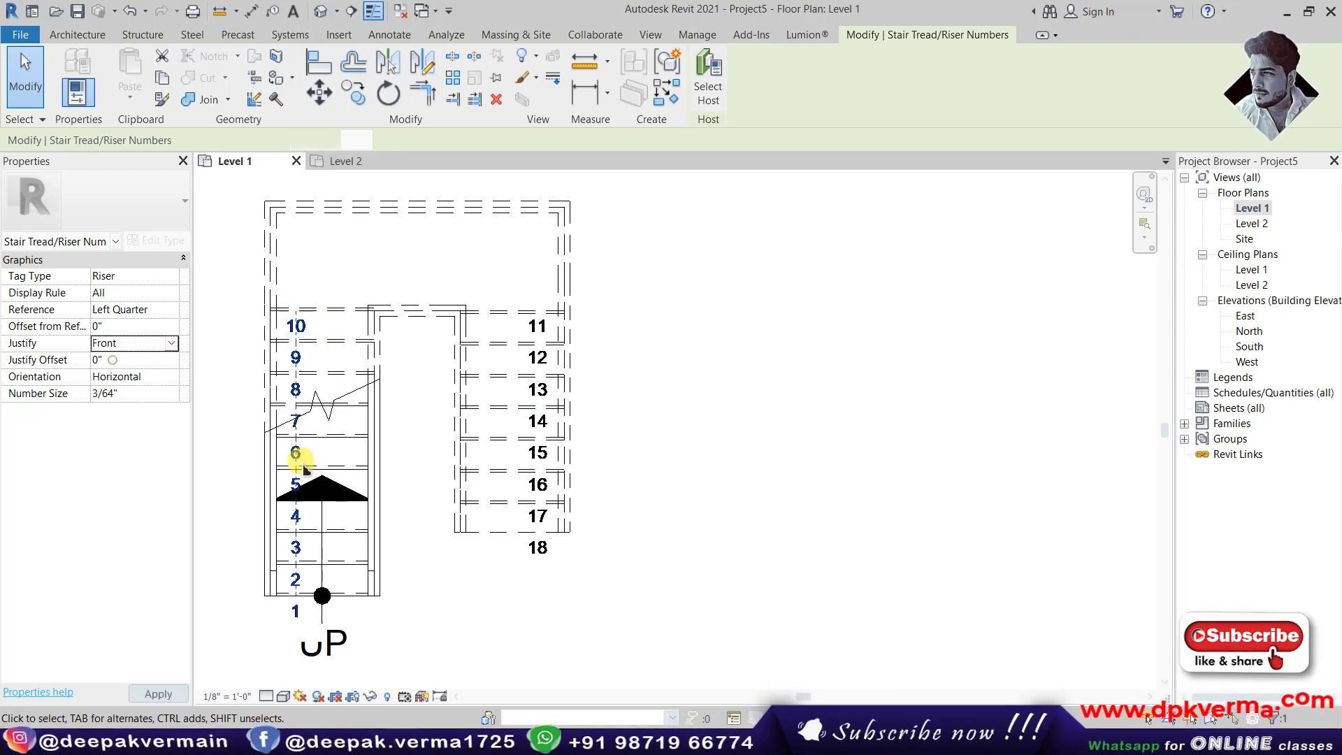
{"action": "left_click", "coordinate": [174, 344]}
{"action": "left_click", "coordinate": [134, 390]}
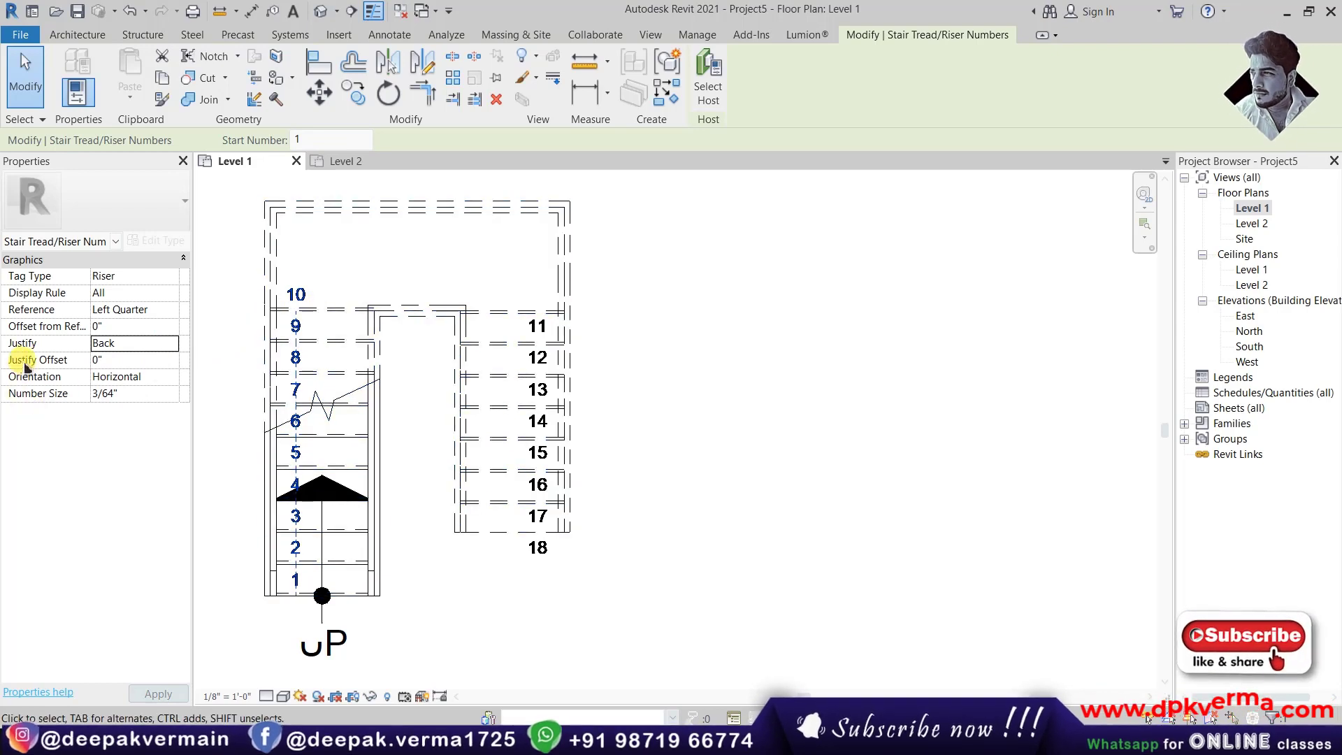
Try a justify offset of 13/128" on the first flight's numbers and reset it to 0".
{"action": "left_click", "coordinate": [121, 361]}
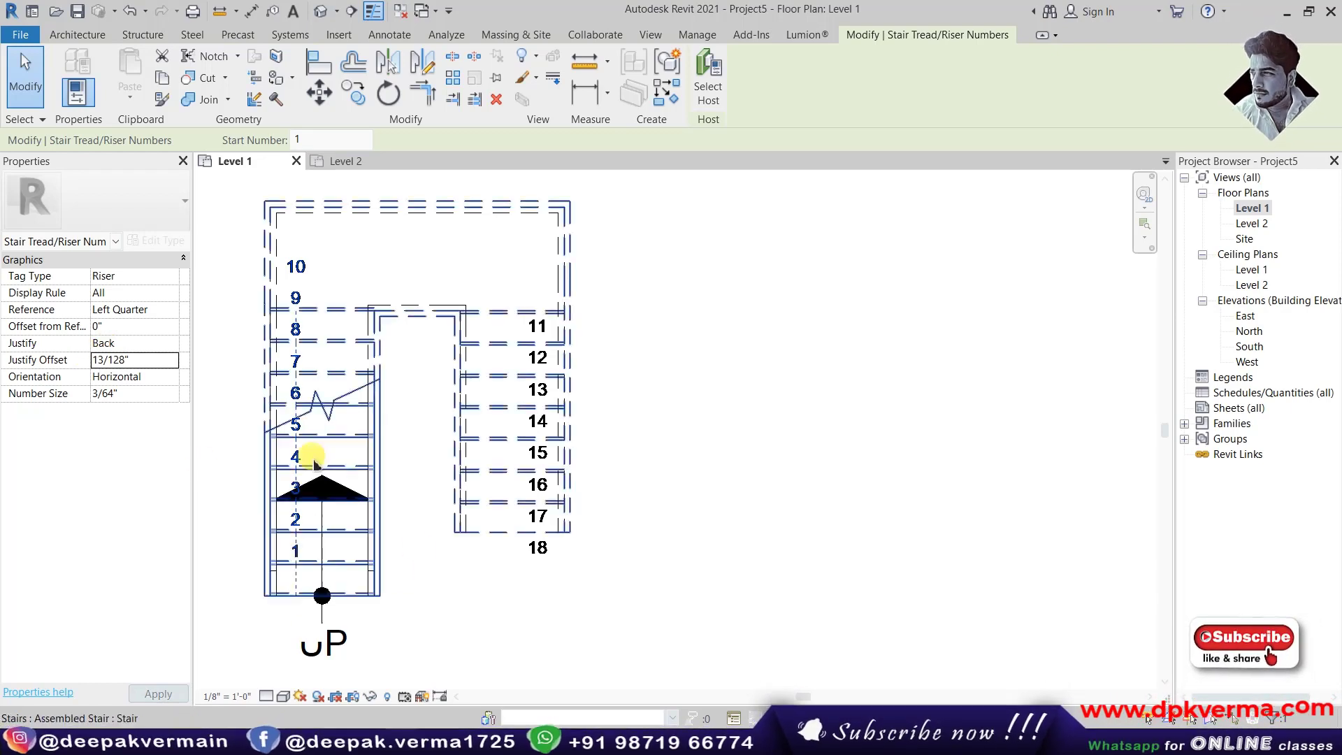
{"action": "left_click", "coordinate": [168, 360]}
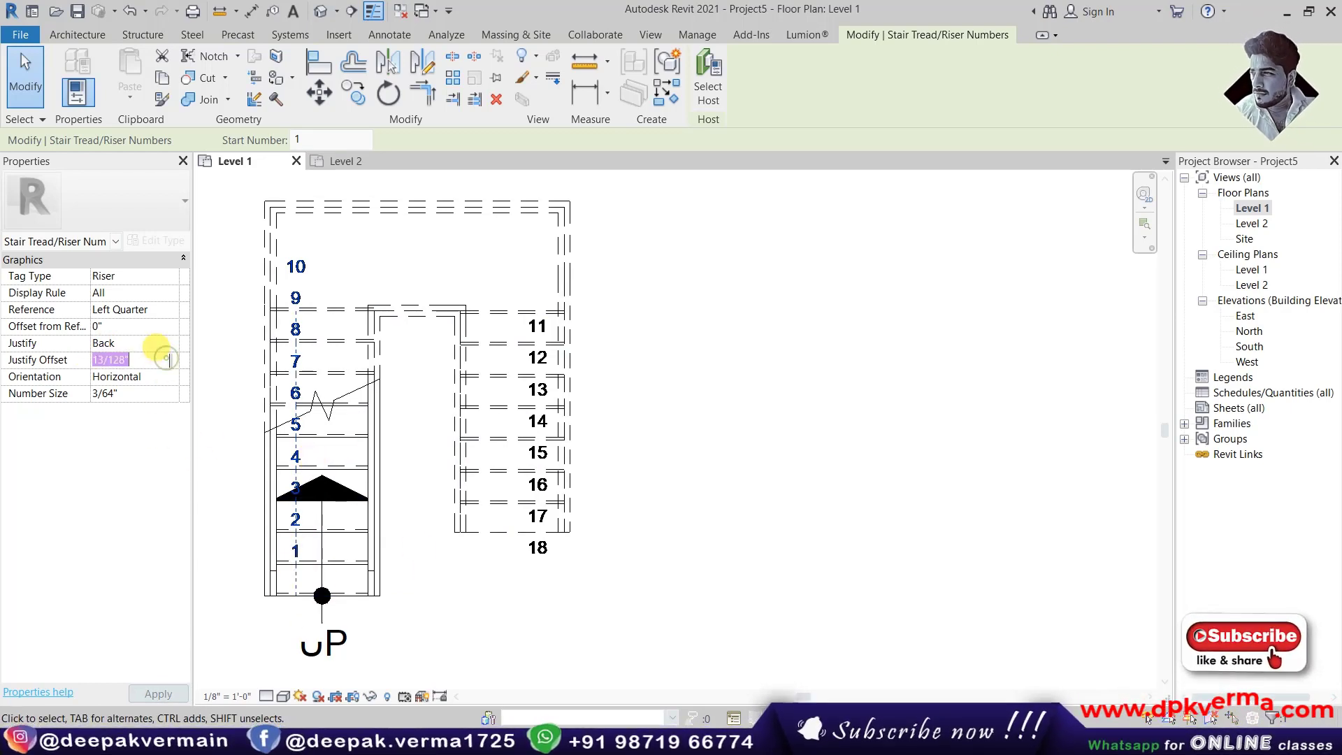
{"action": "type", "text": "0"}
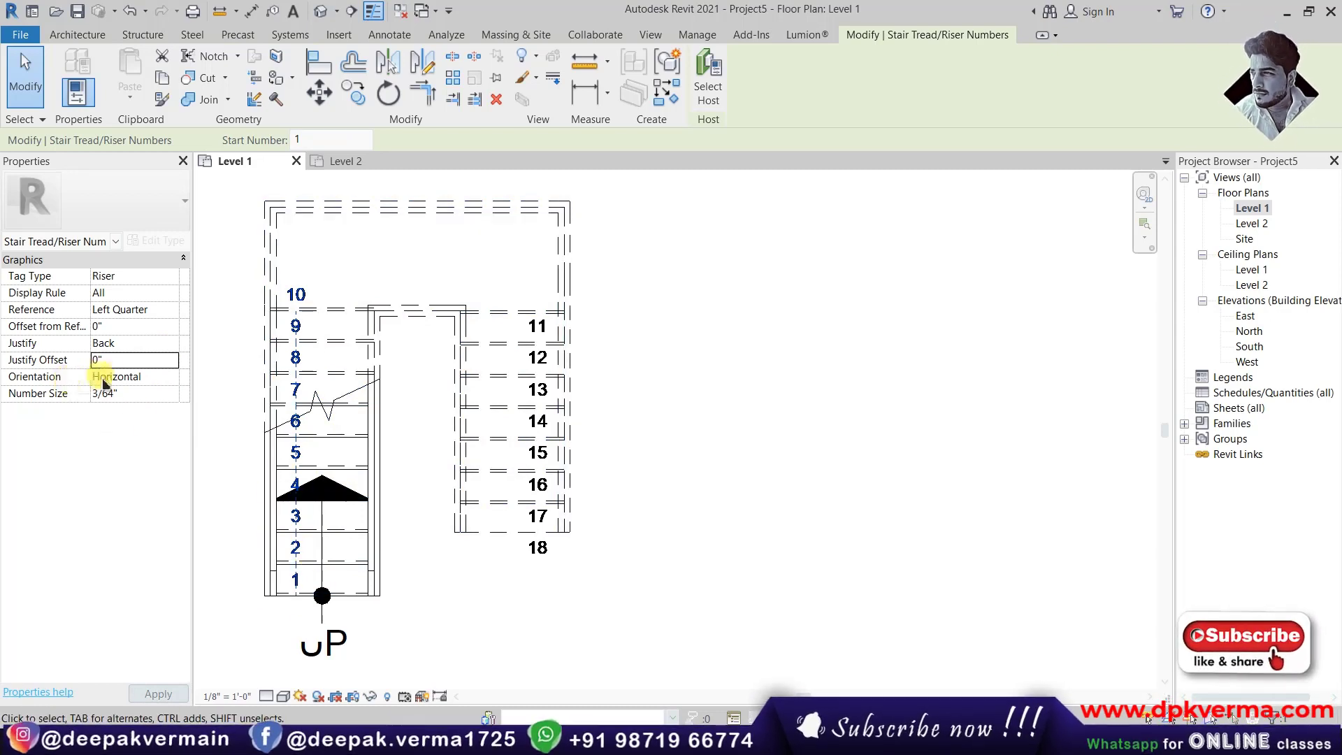
Try the Vertical orientation for the first flight's numbers and return them to Horizontal.
{"action": "left_click", "coordinate": [173, 377]}
{"action": "left_click", "coordinate": [112, 408]}
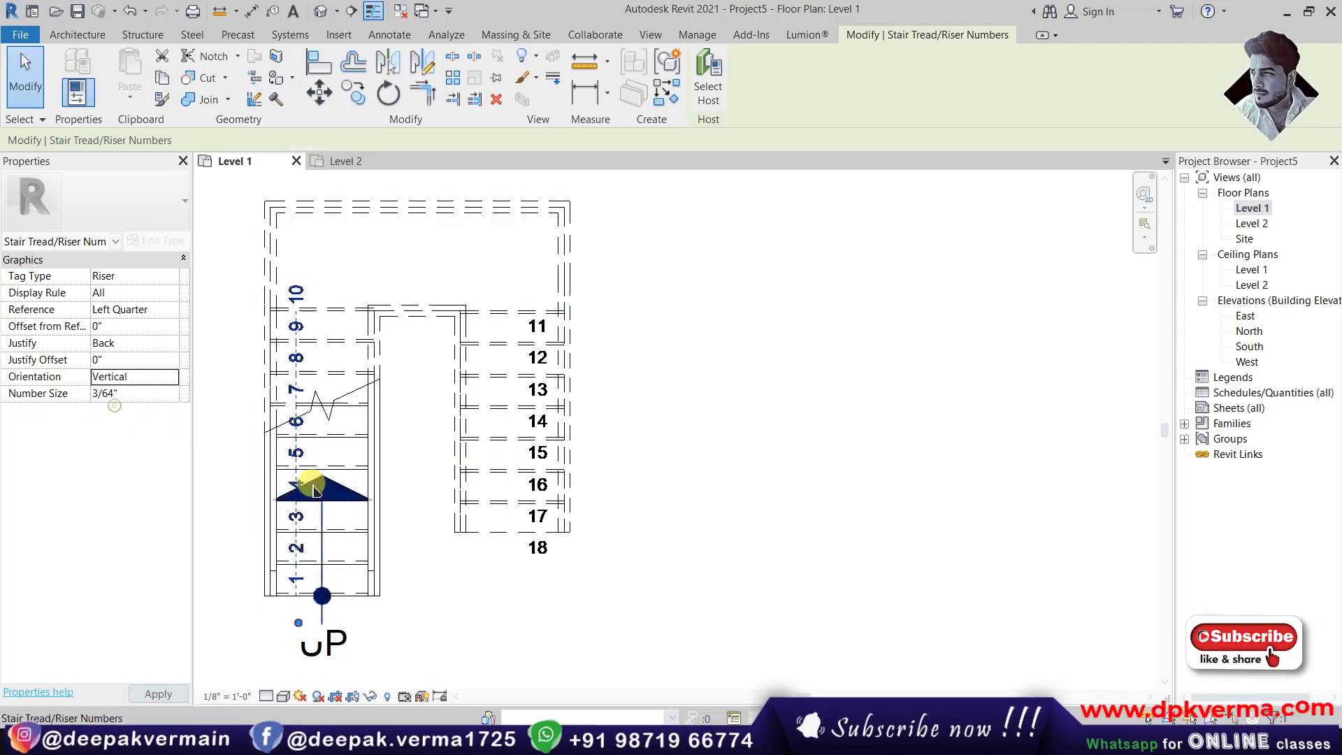
{"action": "left_click", "coordinate": [178, 383]}
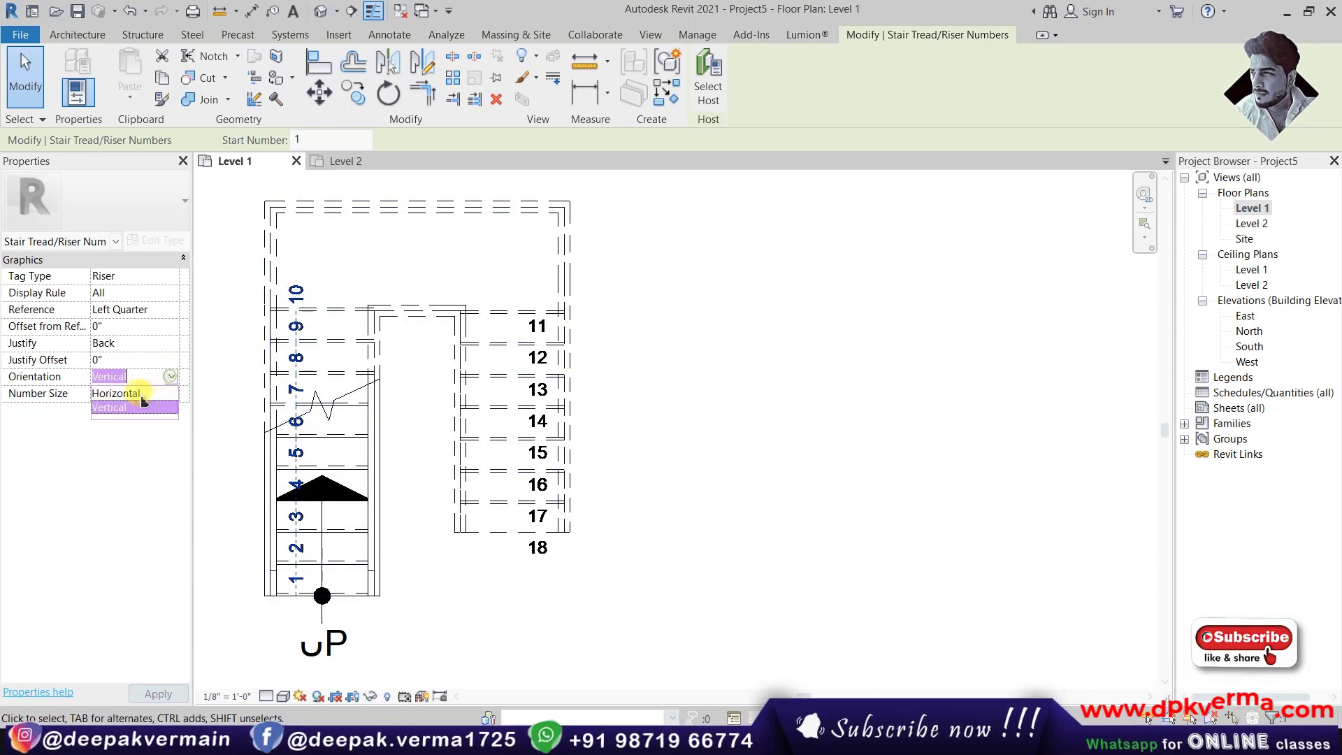
{"action": "left_click", "coordinate": [135, 393]}
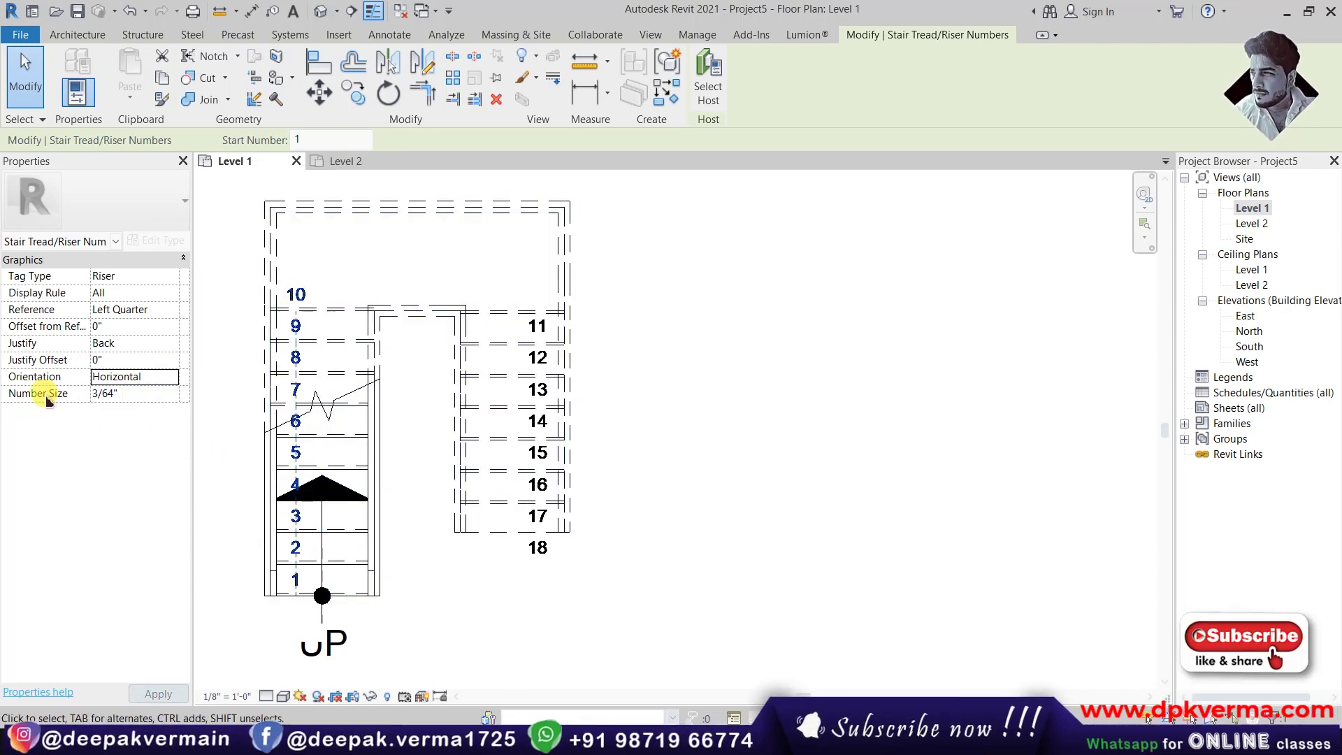
Set the number size of the first flight's stair numbers to 4/64" (1/16").
{"action": "left_click", "coordinate": [137, 395]}
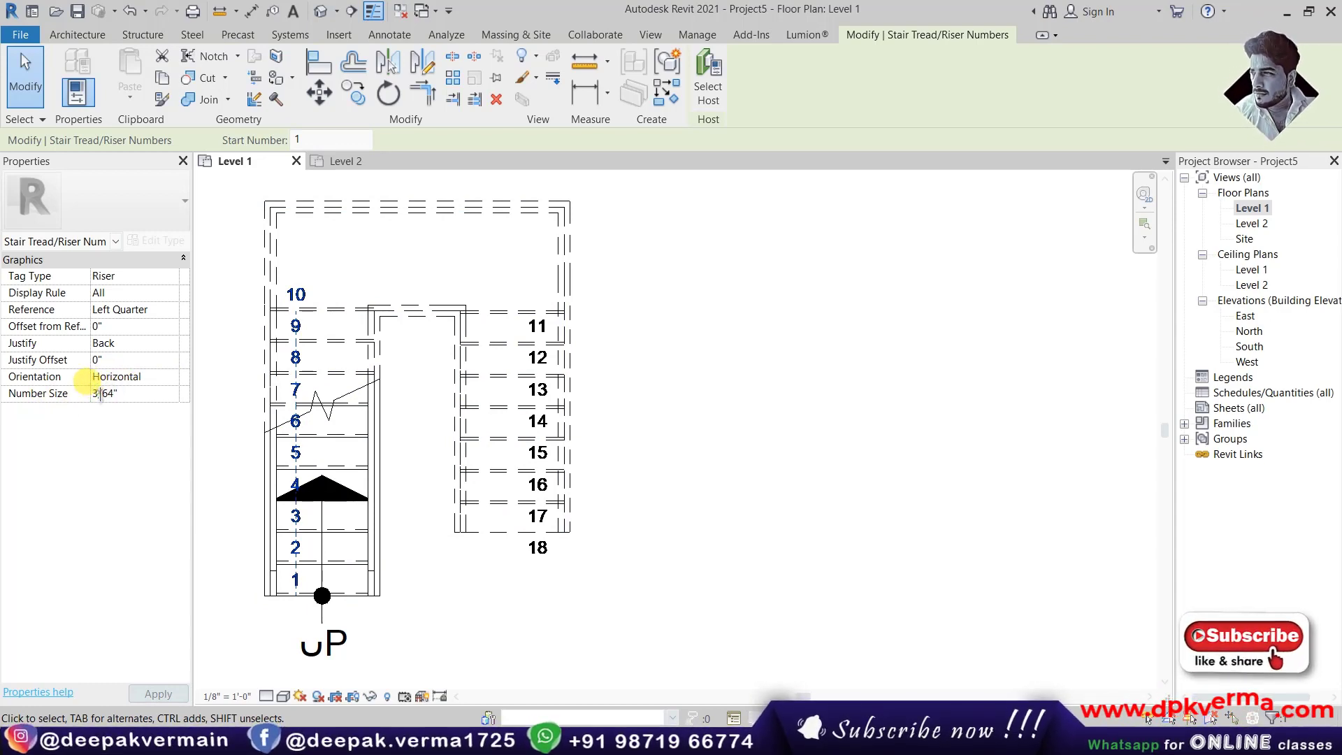
{"action": "type", "text": "4"}
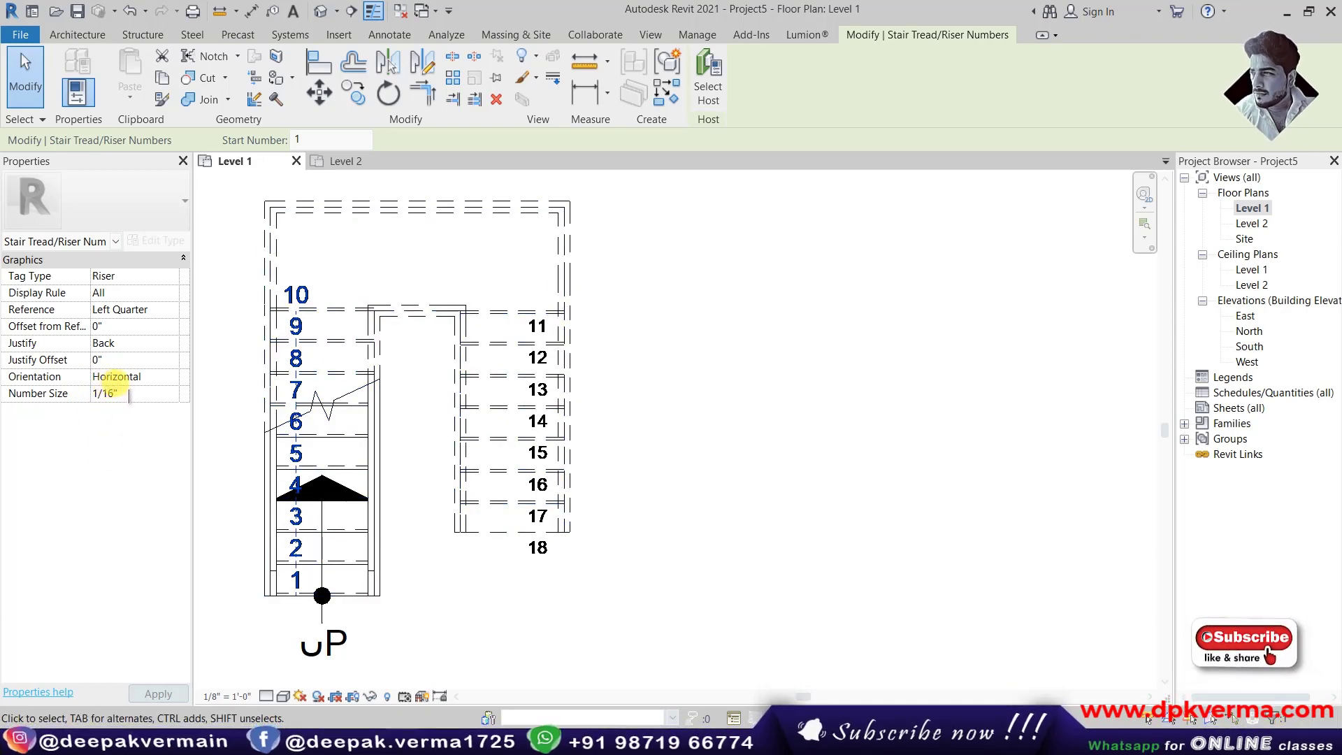
Set the number size of the first flight's stair numbers to 3/100" and deselect them.
{"action": "left_click", "coordinate": [69, 395]}
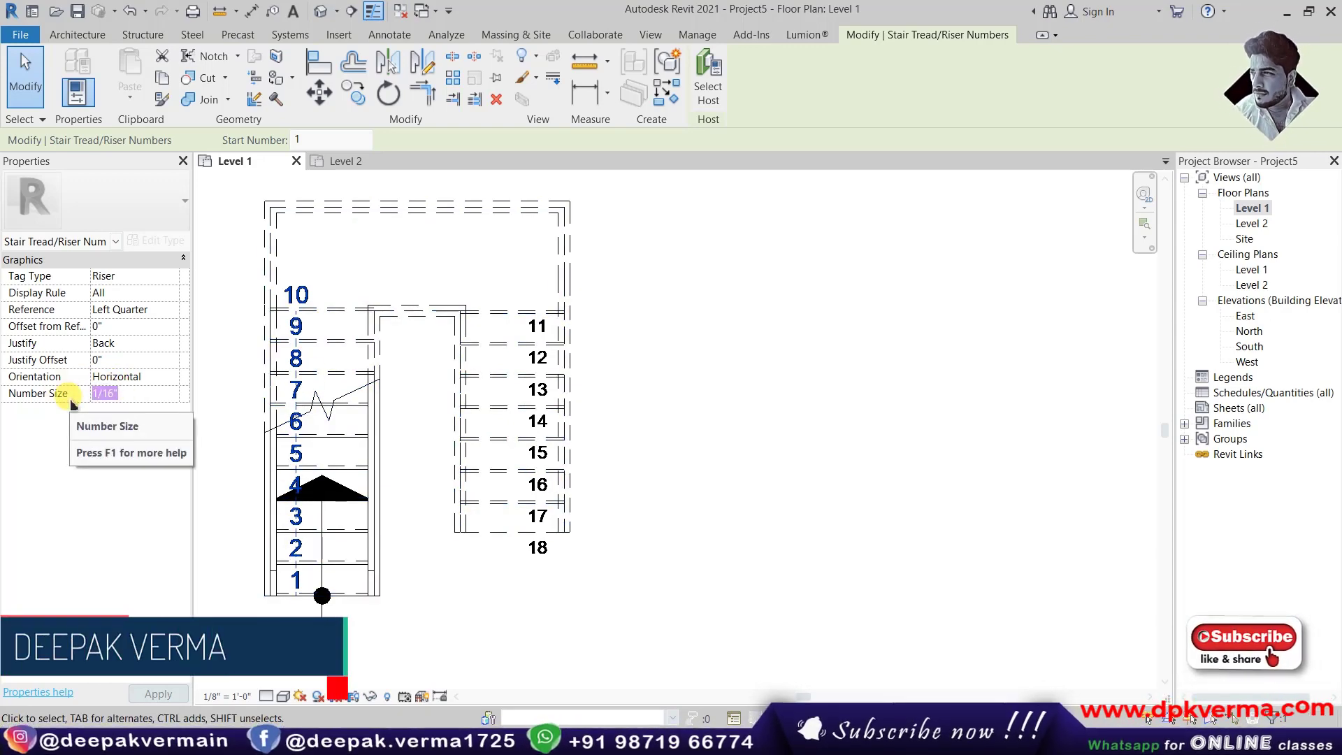
{"action": "type", "text": "3/100"}
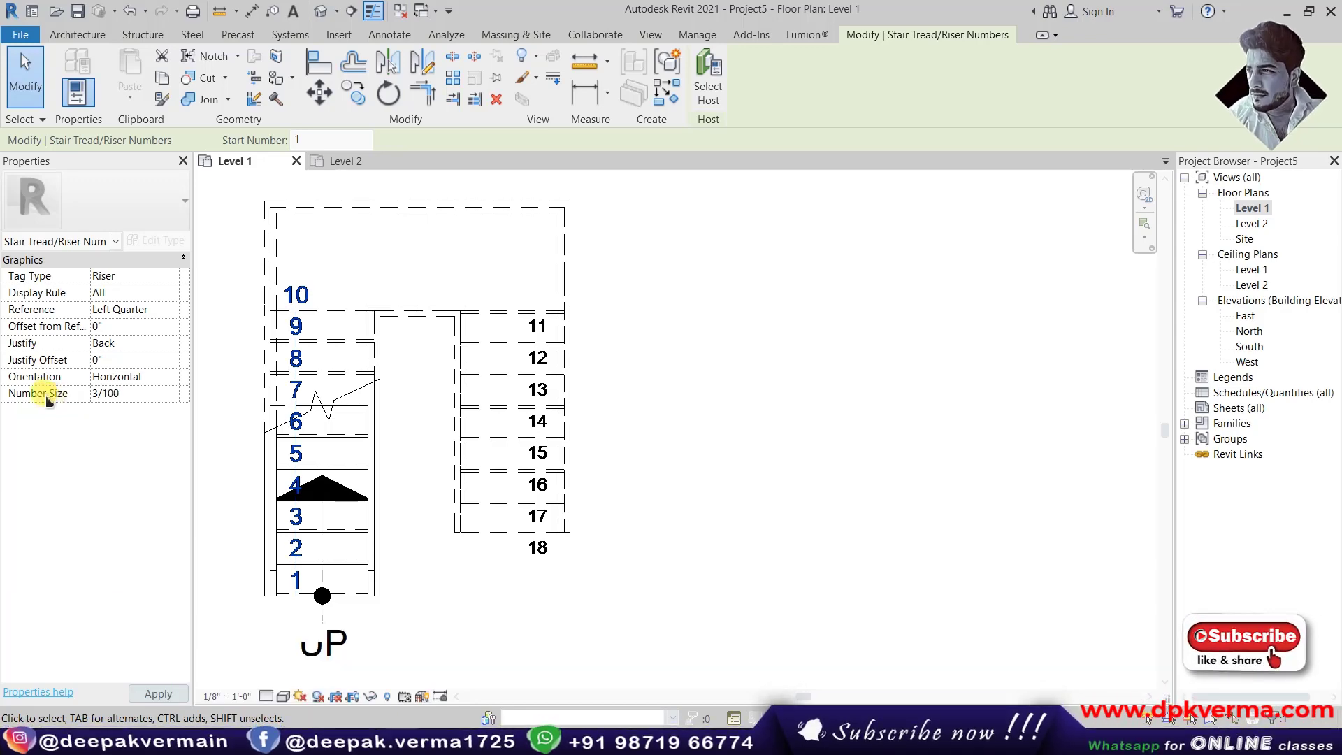
{"action": "key", "text": "Return"}
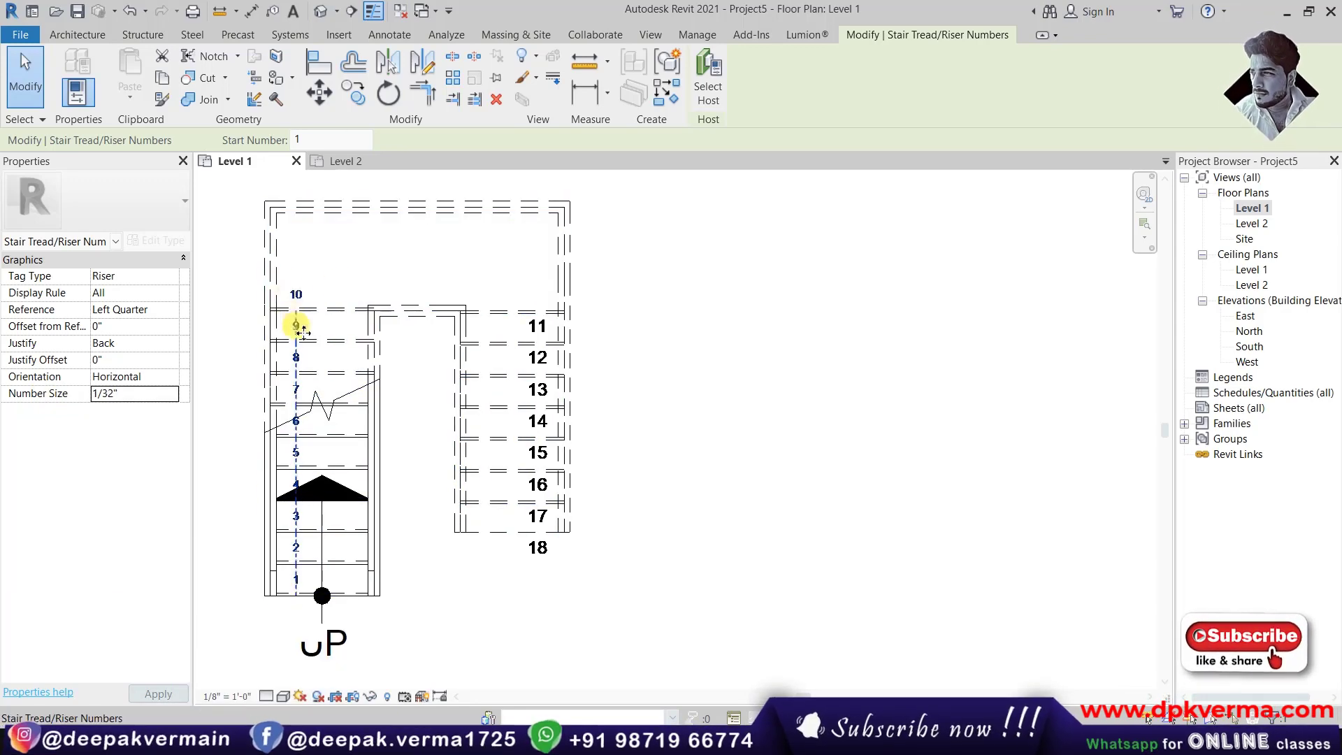
{"action": "left_click", "coordinate": [470, 590]}
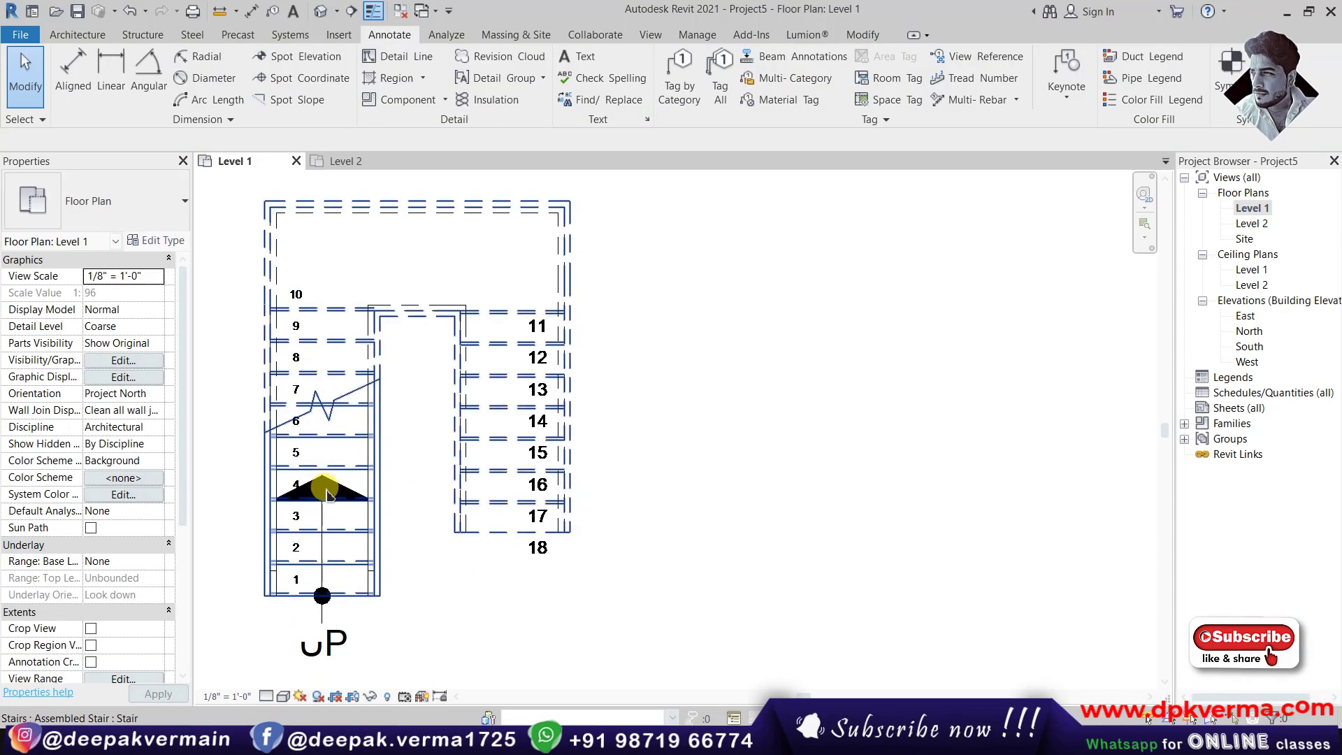
Check the resized stair numbers on the Level 1 plan and open the default 3D view.
{"action": "scroll", "coordinate": [359, 383], "scroll_direction": "down", "scroll_amount": 1}
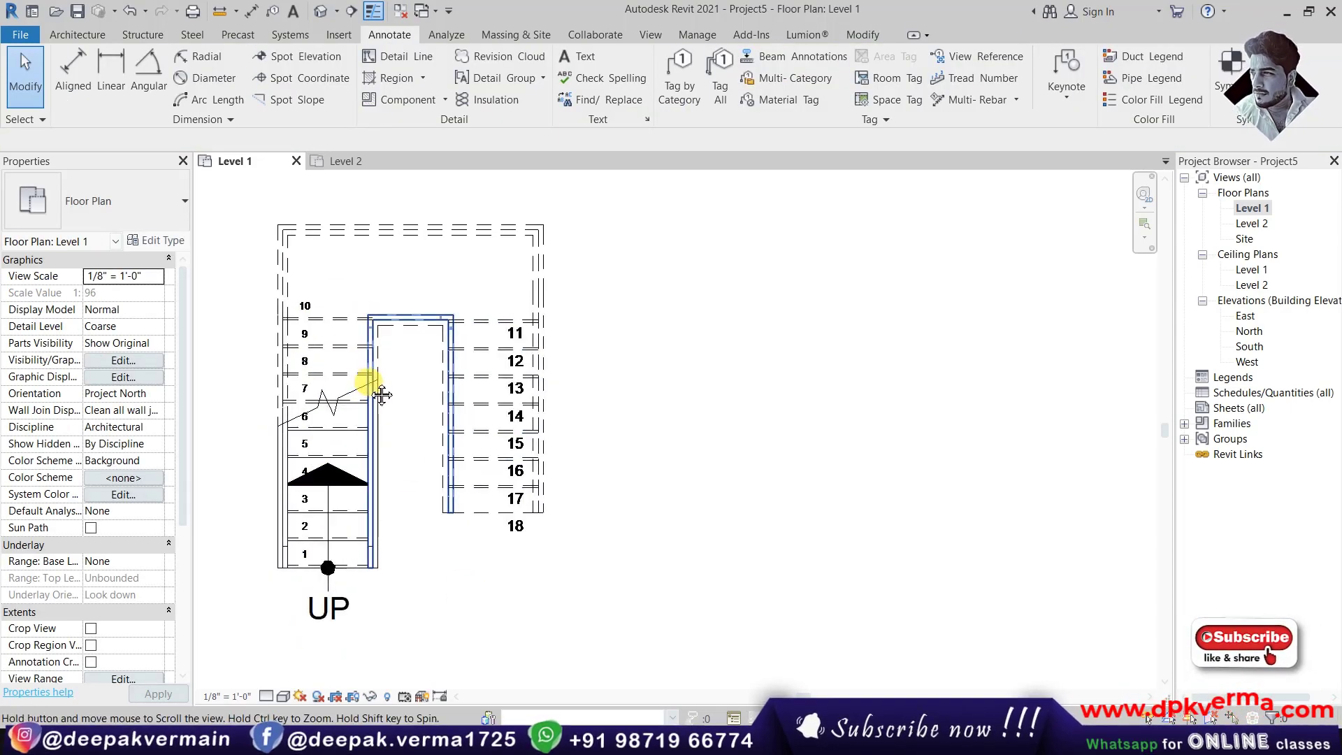
{"action": "scroll", "coordinate": [359, 337], "scroll_direction": "up", "scroll_amount": 1}
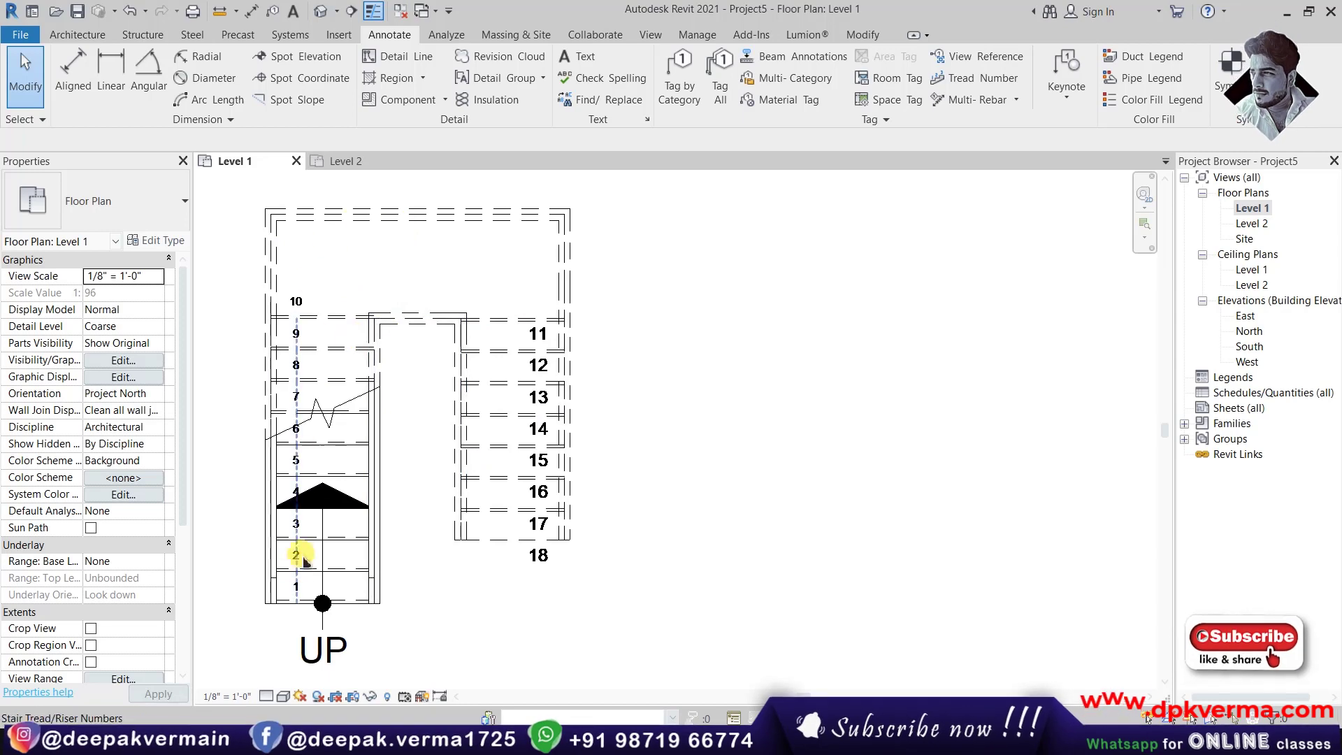
{"action": "scroll", "coordinate": [518, 336], "scroll_direction": "down", "scroll_amount": 1}
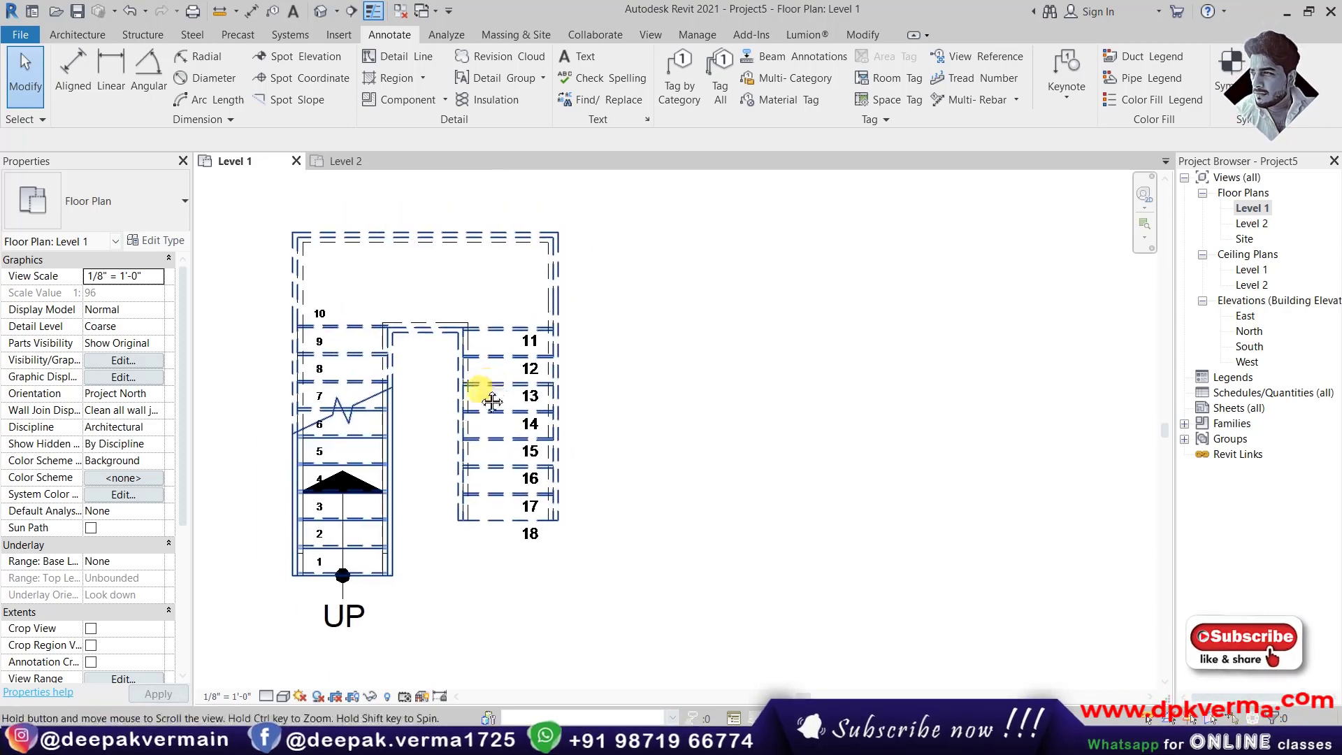
{"action": "left_click", "coordinate": [321, 11]}
{"action": "scroll", "coordinate": [613, 423], "scroll_direction": "up", "scroll_amount": 2}
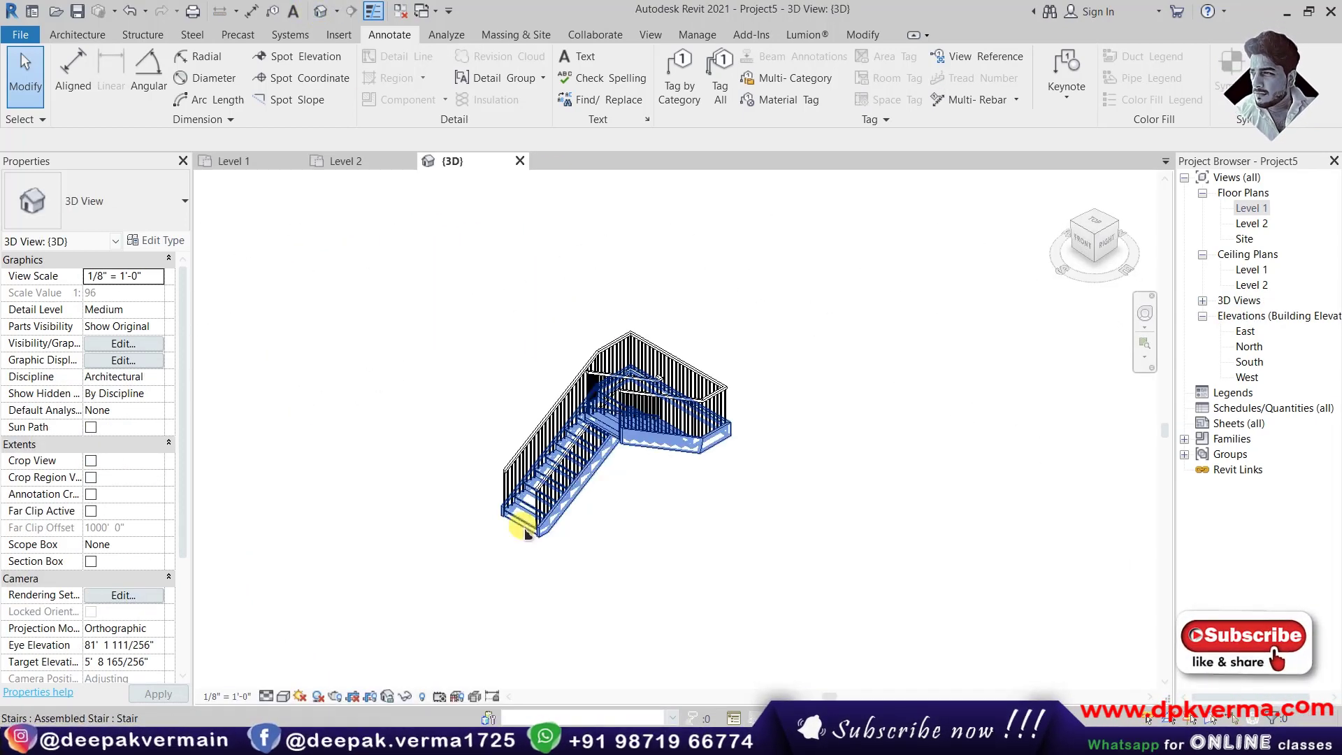
Copy the stair to the clipboard and paste it aligned to Level 2.
{"action": "left_click", "coordinate": [516, 529]}
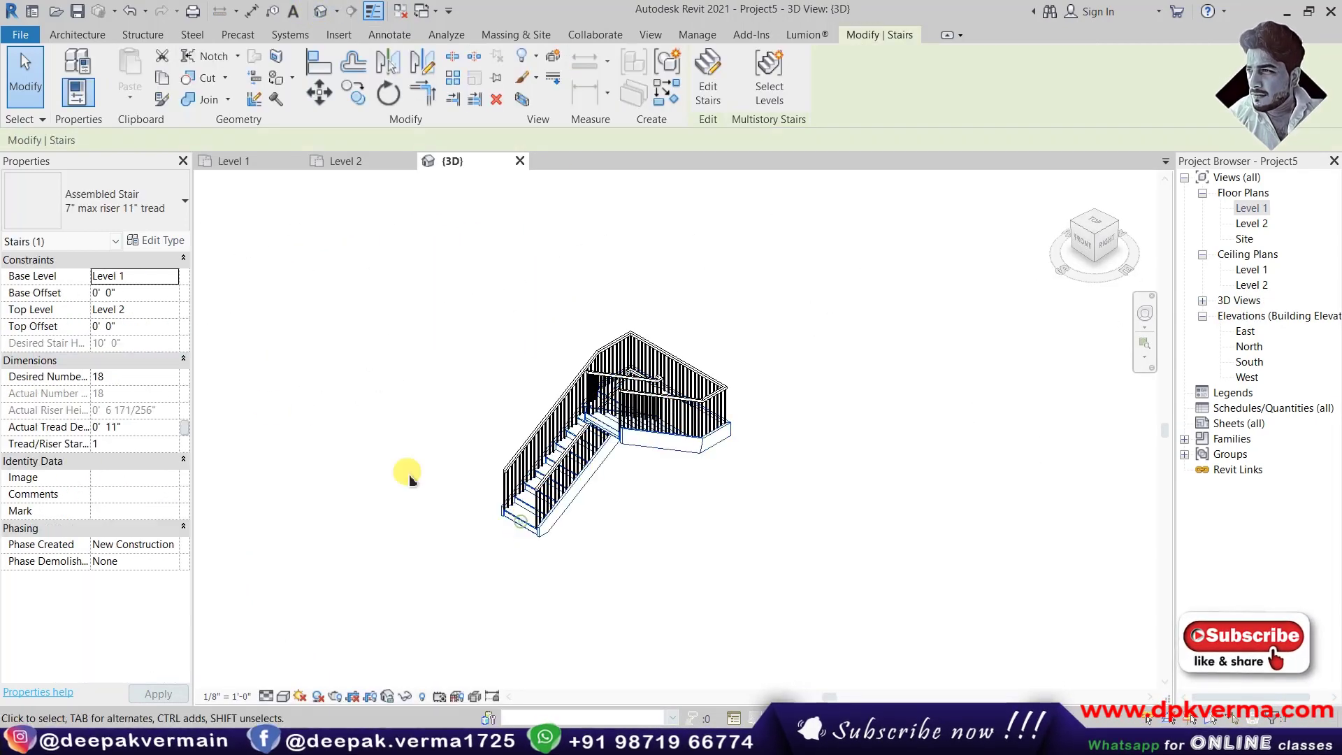
{"action": "left_click", "coordinate": [161, 77]}
{"action": "left_click", "coordinate": [130, 89]}
{"action": "left_click", "coordinate": [142, 161]}
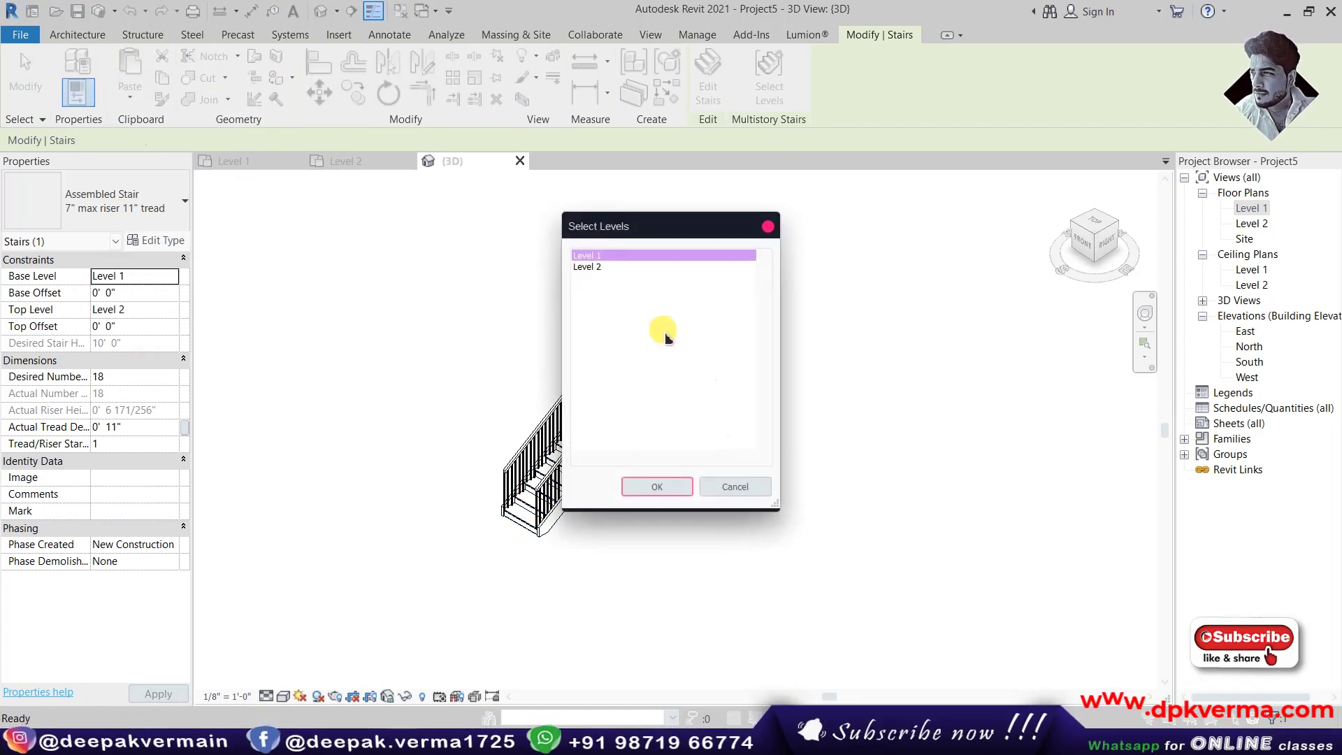
{"action": "left_click", "coordinate": [598, 268]}
{"action": "left_click", "coordinate": [651, 483]}
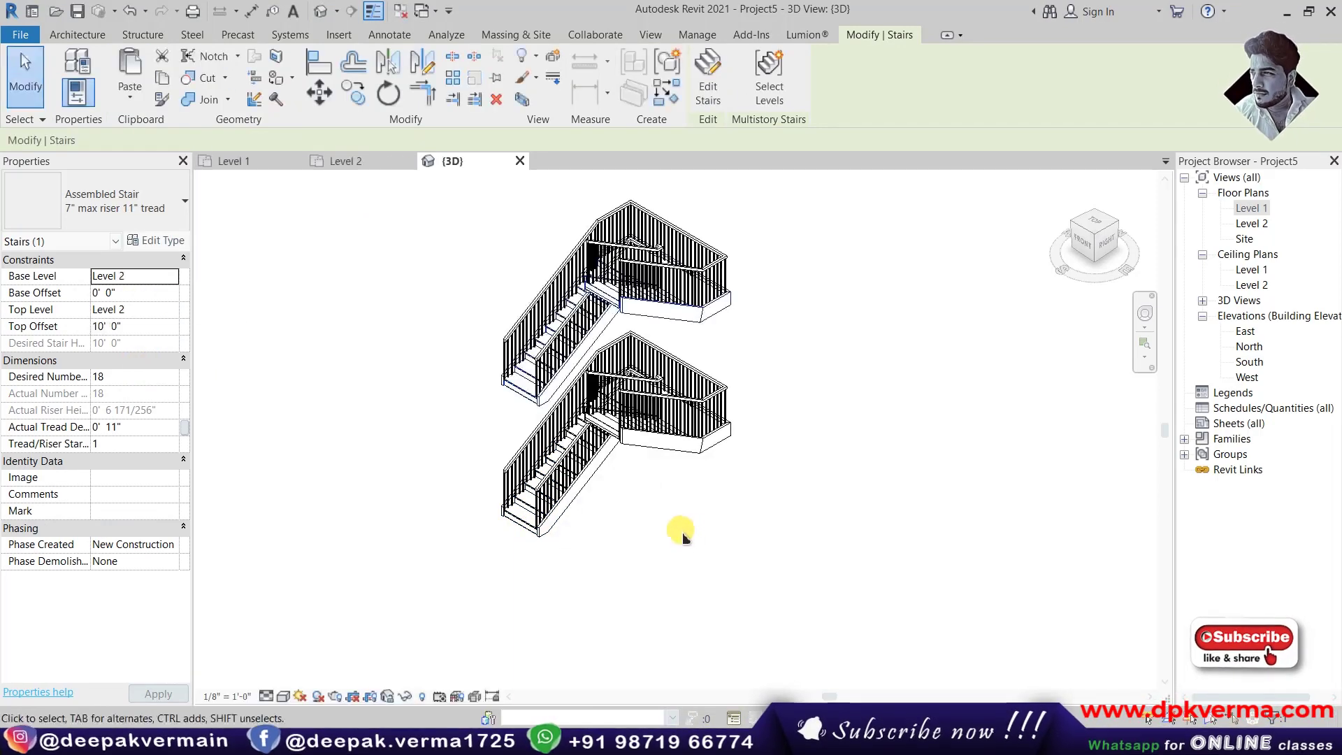
{"action": "left_click", "coordinate": [674, 534]}
{"action": "mouse_move", "coordinate": [629, 455]}
{"action": "middle_mouse_down", "text": "shift"}
{"action": "mouse_move", "coordinate": [869, 308]}
{"action": "mouse_move", "coordinate": [647, 342]}
{"action": "mouse_move", "coordinate": [649, 364]}
{"action": "middle_mouse_up", "text": "shift"}
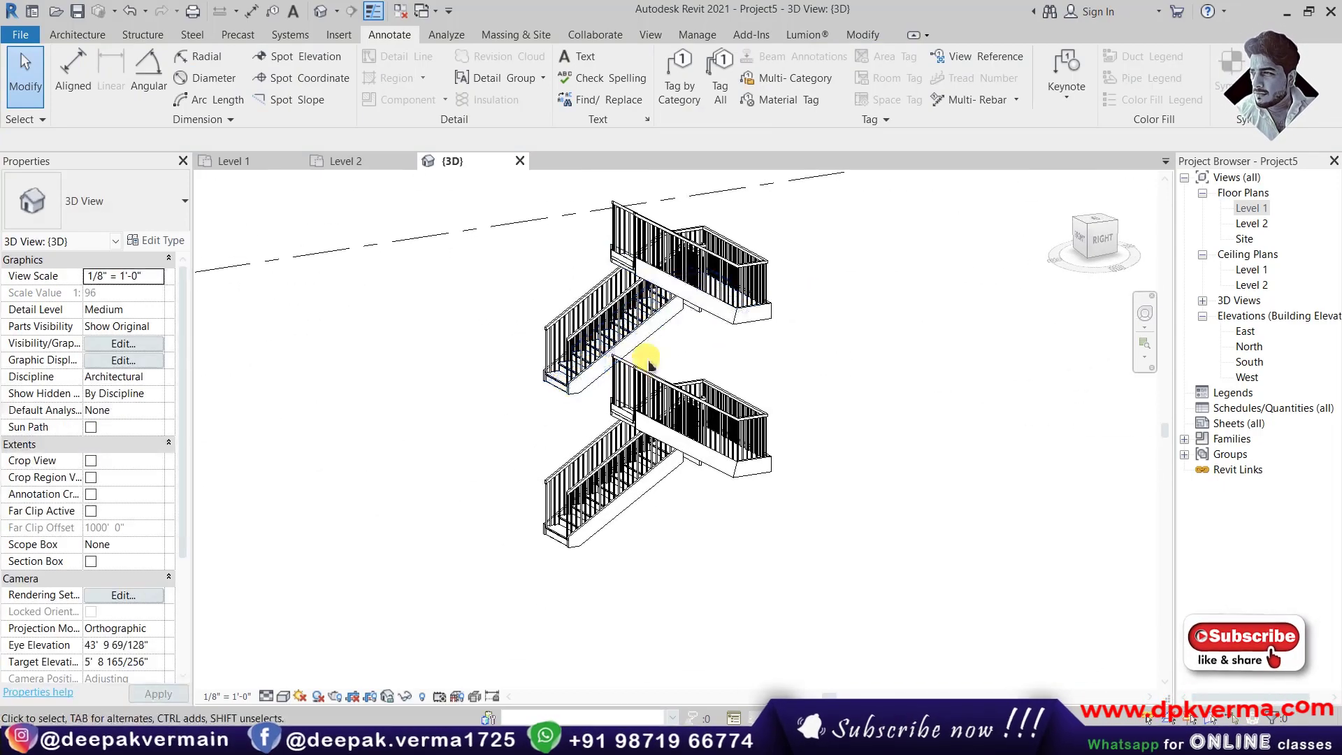
Return to the Level 1 floor plan and draw a section line lengthwise through the first flight, looking toward the second flight.
{"action": "double_click", "coordinate": [1250, 208]}
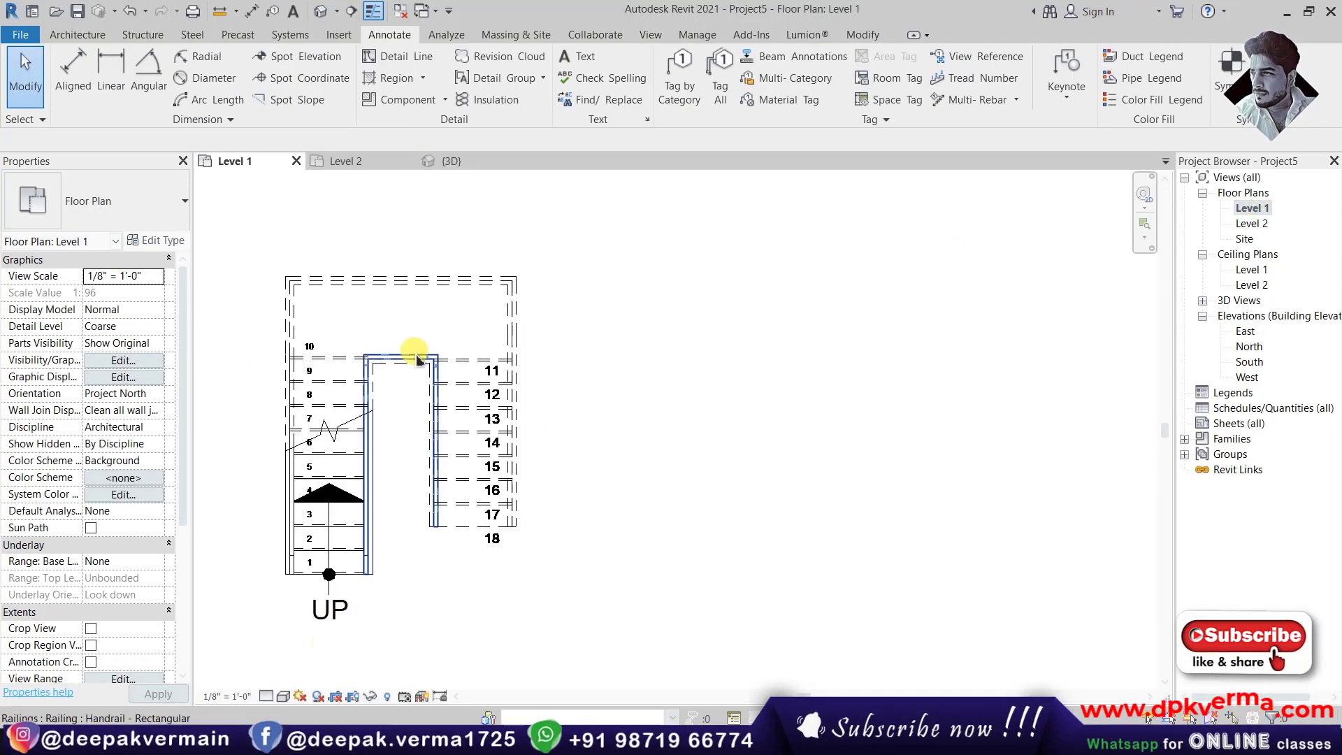
{"action": "left_click", "coordinate": [351, 11]}
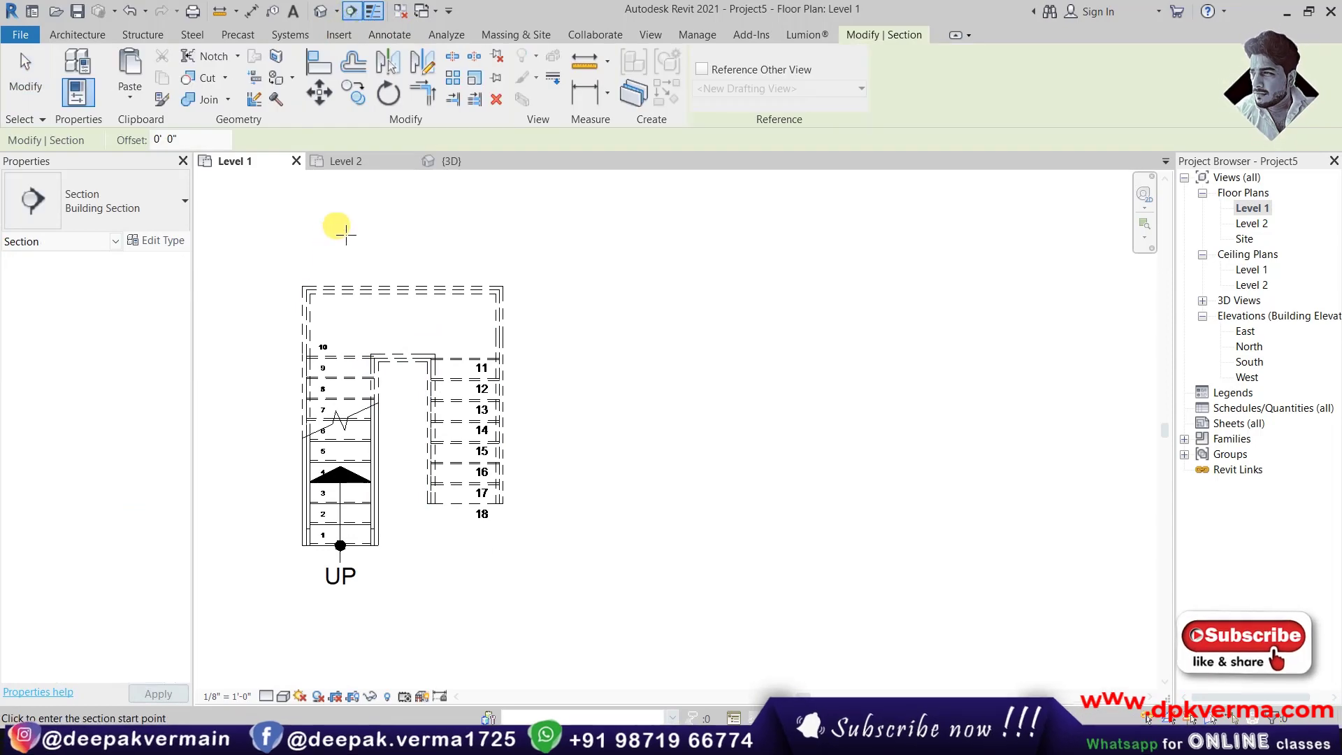
{"action": "left_click", "coordinate": [344, 227]}
{"action": "left_click", "coordinate": [344, 651]}
{"action": "key", "text": "Escape"}
{"action": "key", "text": "Escape"}
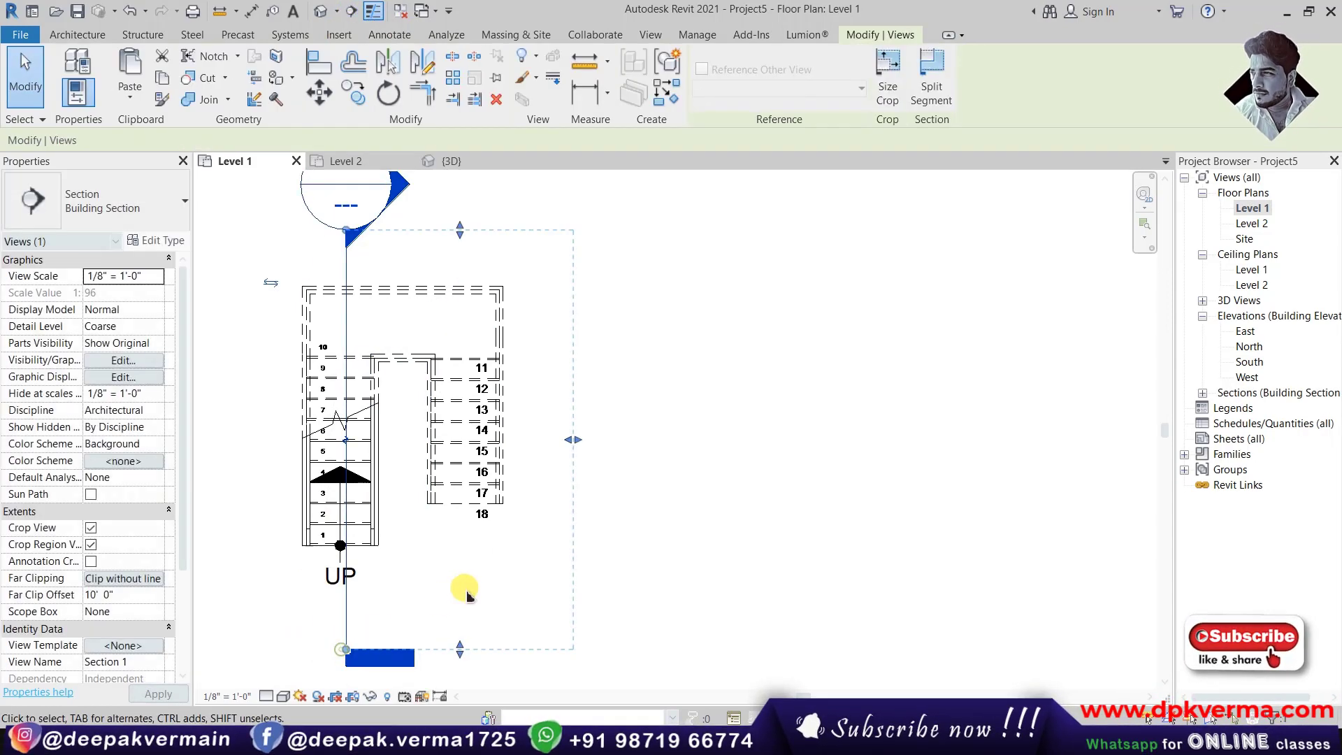
Open the new building section view, Section 1.
{"action": "left_click", "coordinate": [1202, 392]}
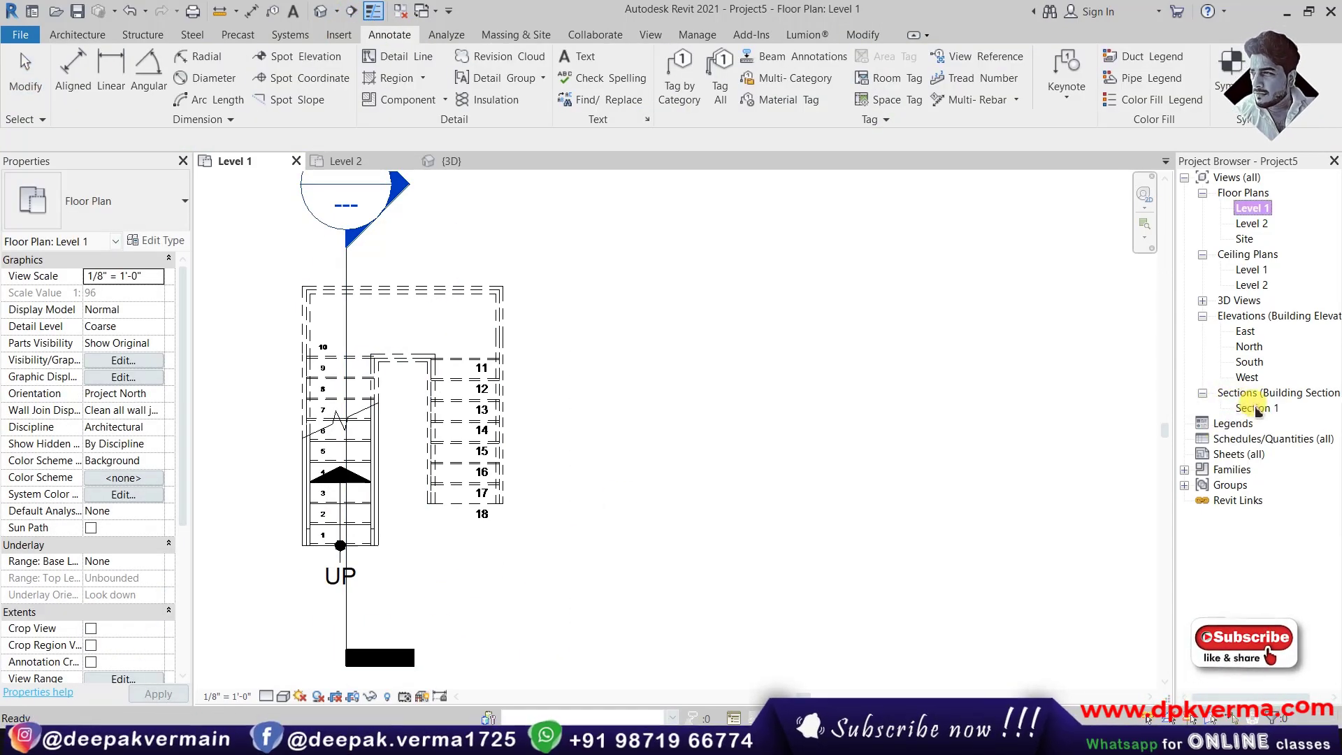
{"action": "double_click", "coordinate": [1241, 408]}
{"action": "scroll", "coordinate": [722, 395], "scroll_direction": "up", "scroll_amount": 1}
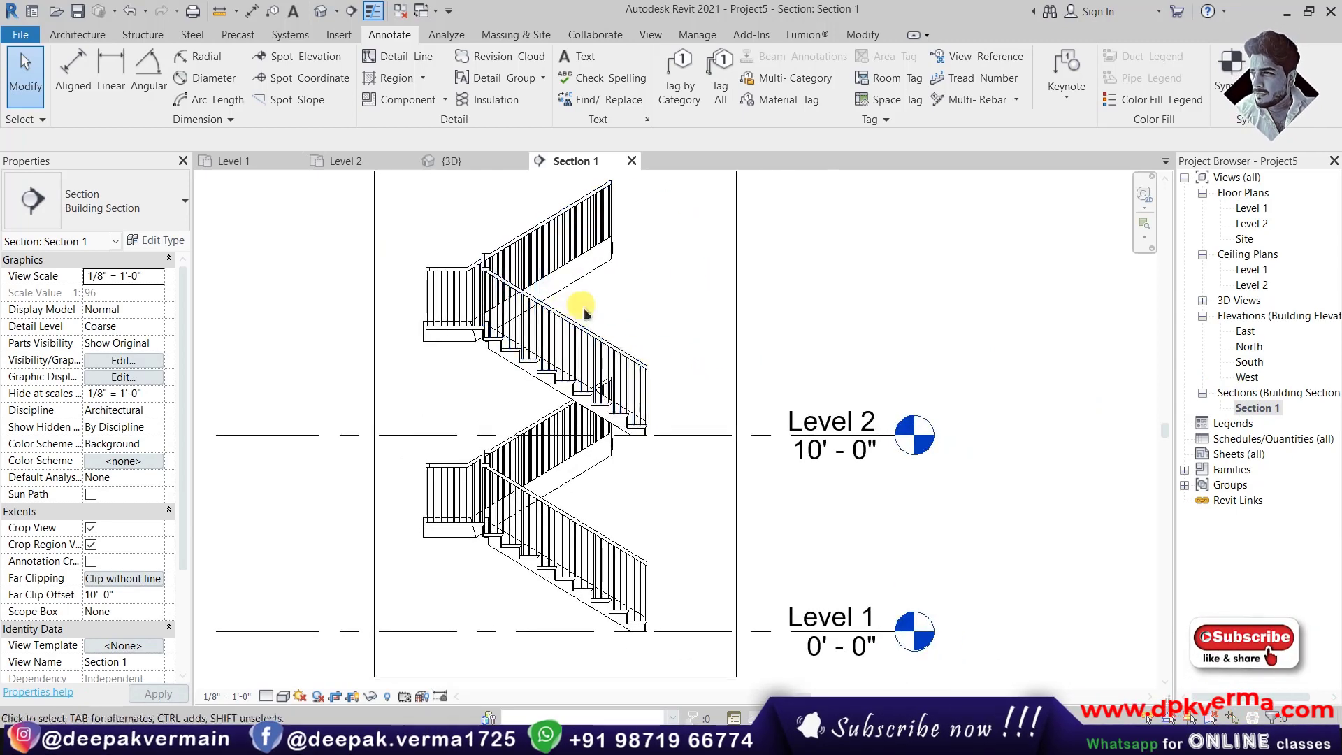
Delete the railings of the upper and lower stairs in the section view.
{"action": "left_click", "coordinate": [589, 332]}
{"action": "key", "text": "Escape"}
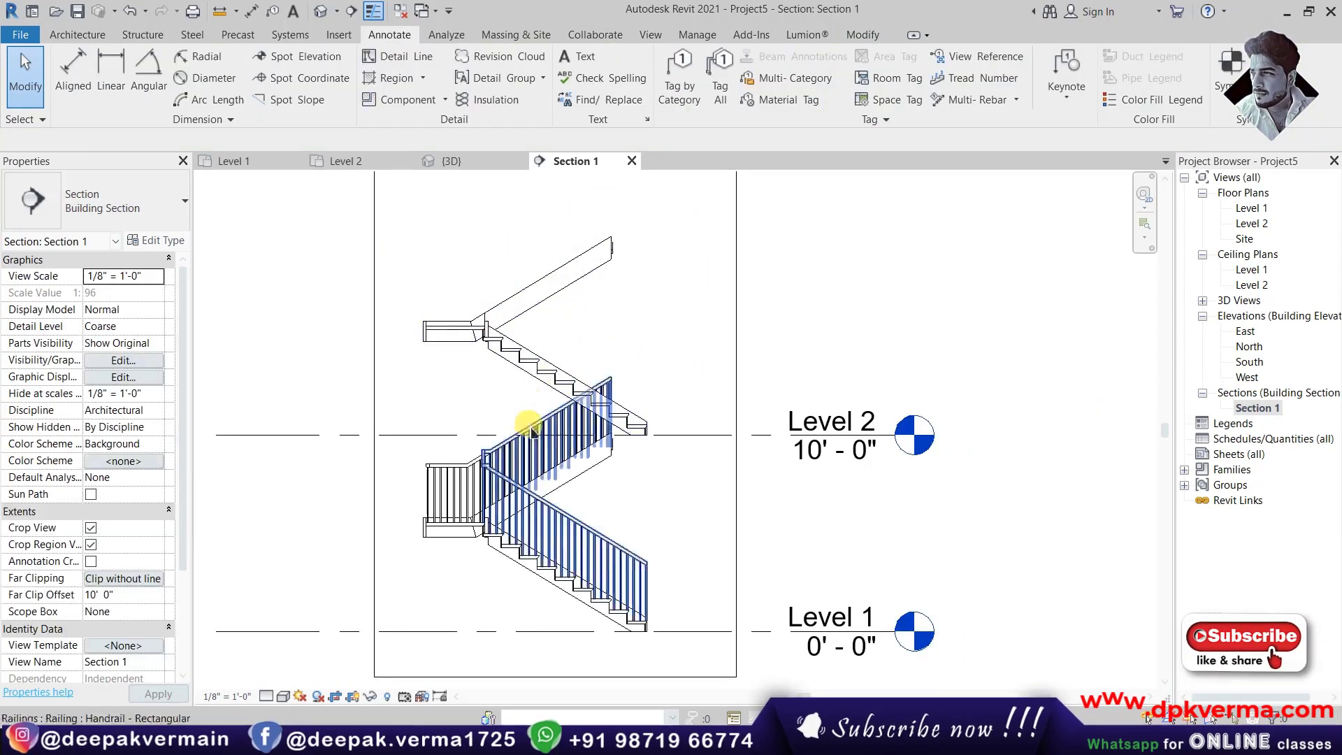
{"action": "left_click", "coordinate": [509, 469]}
{"action": "key", "text": "Delete"}
Change the upper and lower stairs to the Cast-In-Place Monolithic Stair type.
{"action": "left_click", "coordinate": [547, 379]}
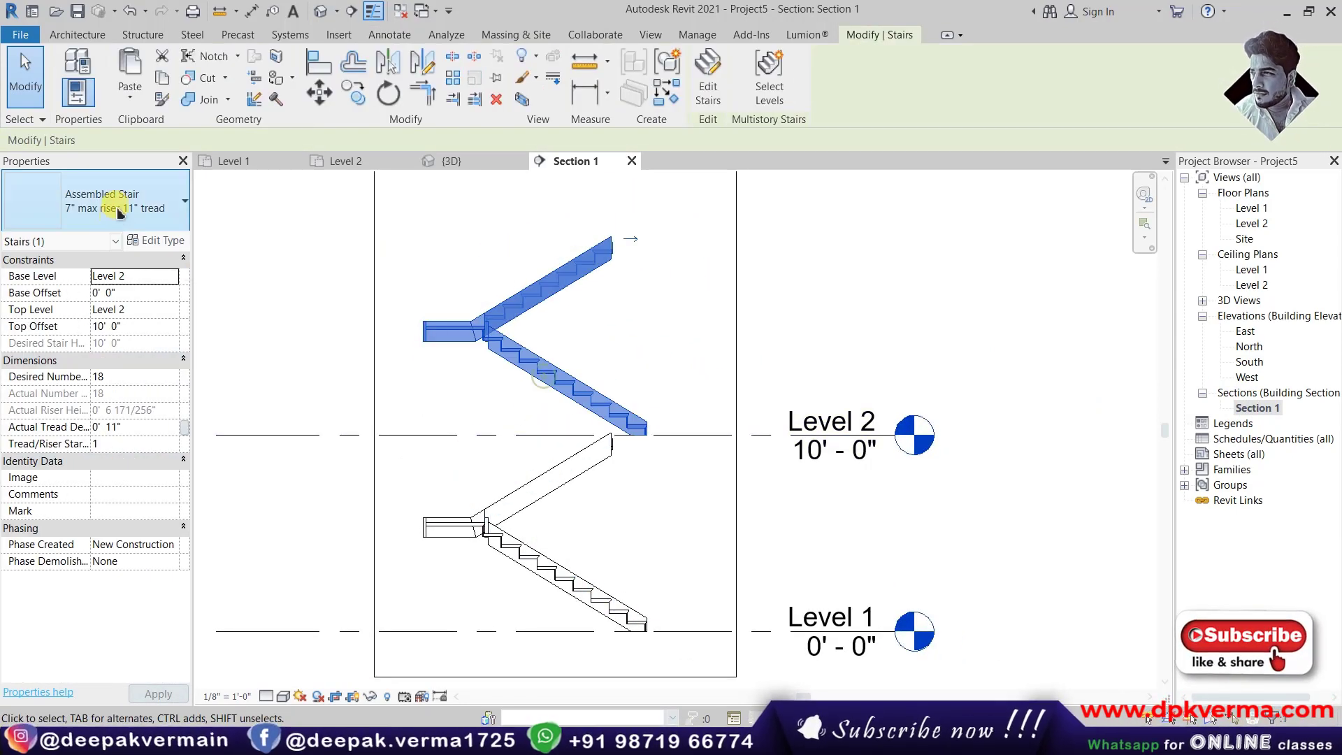
{"action": "left_click", "coordinate": [117, 206]}
{"action": "left_click", "coordinate": [80, 332]}
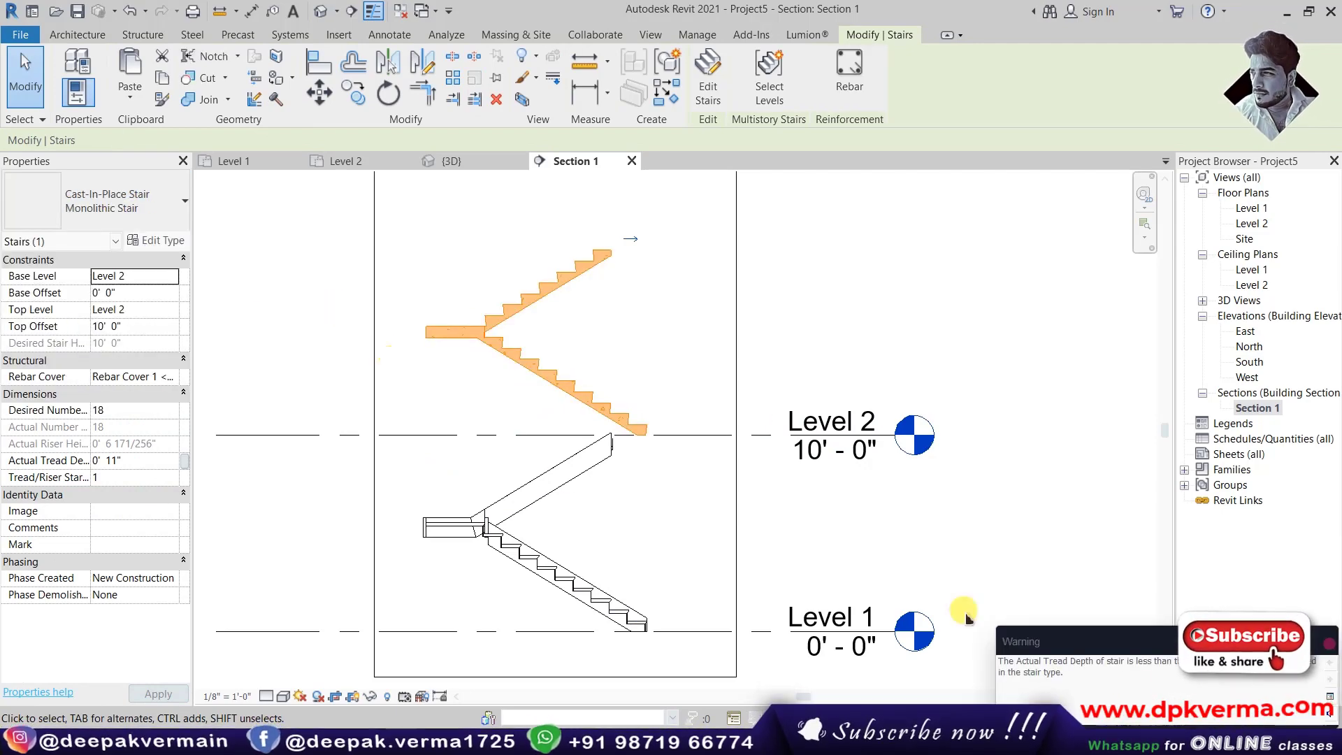
{"action": "left_click", "coordinate": [523, 508]}
{"action": "left_click", "coordinate": [515, 503]}
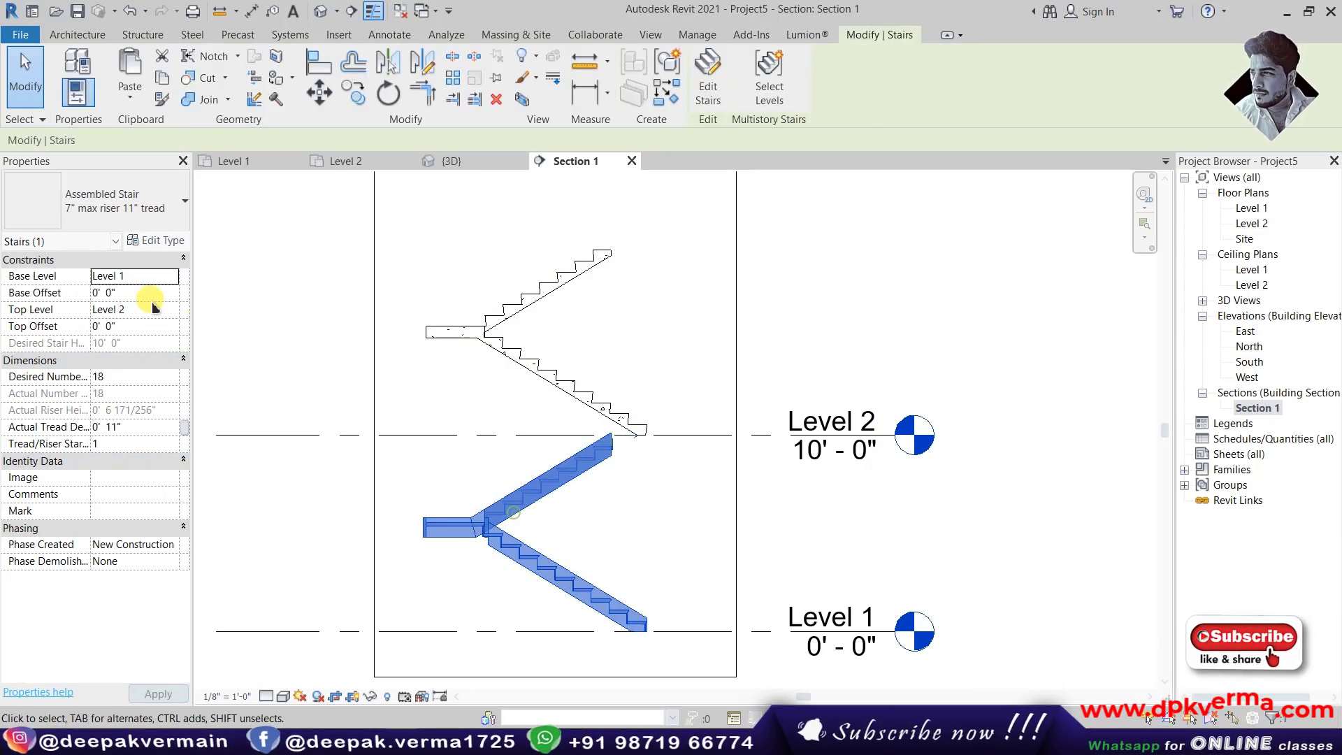
{"action": "left_click", "coordinate": [110, 208]}
{"action": "left_click", "coordinate": [74, 332]}
{"action": "left_click", "coordinate": [287, 300]}
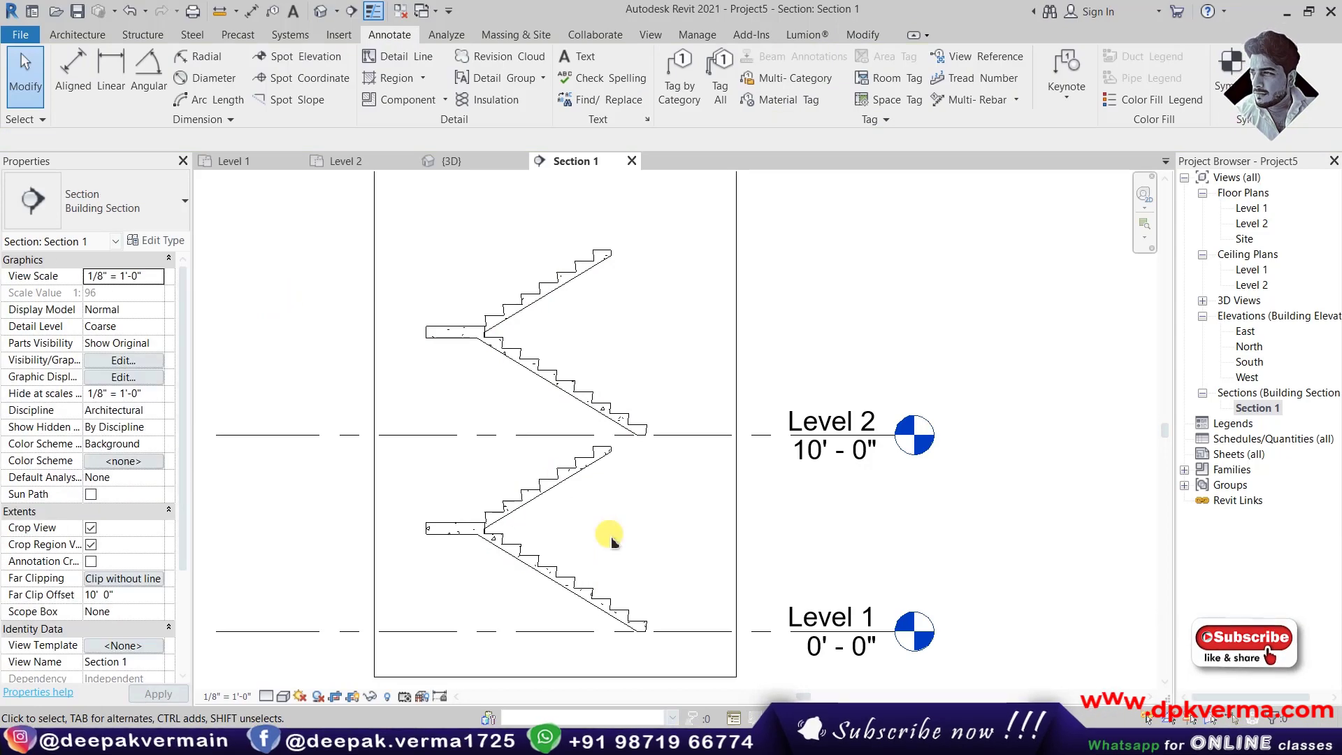
Examine the section where the lower stair's last riser and the upper stair's first riser approach the Level 2 line.
{"action": "scroll", "coordinate": [609, 534], "scroll_direction": "up", "scroll_amount": 1}
{"action": "scroll", "coordinate": [591, 448], "scroll_direction": "up", "scroll_amount": 4}
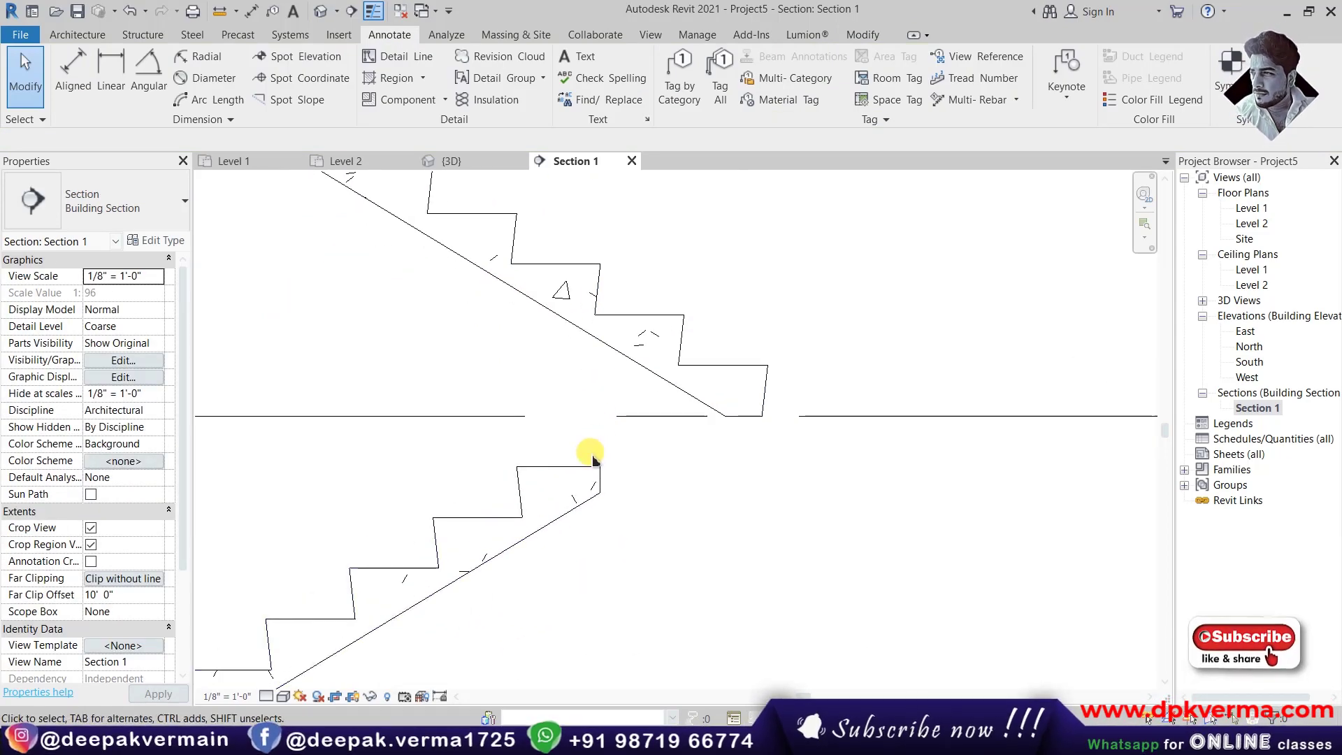
{"action": "scroll", "coordinate": [606, 433], "scroll_direction": "down", "scroll_amount": 1}
{"action": "scroll", "coordinate": [626, 451], "scroll_direction": "down", "scroll_amount": 3}
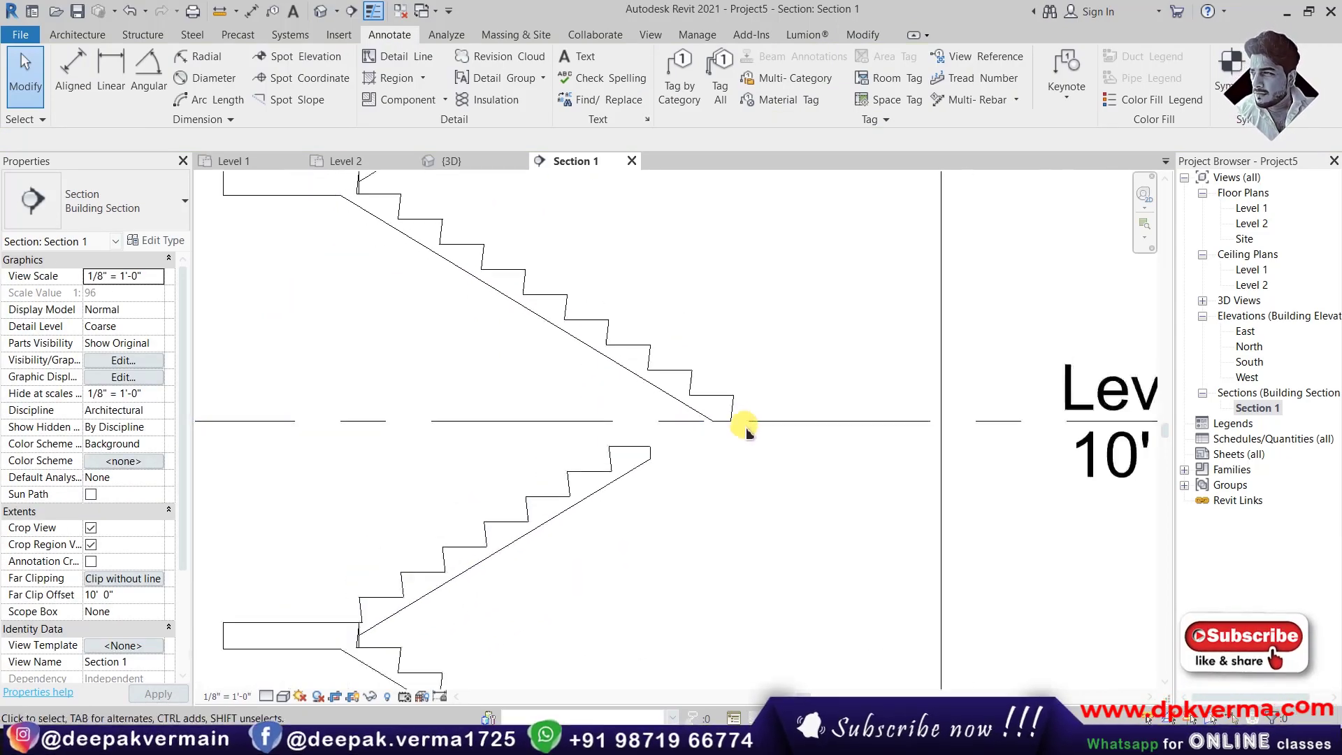
{"action": "scroll", "coordinate": [744, 442], "scroll_direction": "up", "scroll_amount": 1}
{"action": "middle_click_drag", "start_coordinate": [744, 442], "coordinate": [596, 453]}
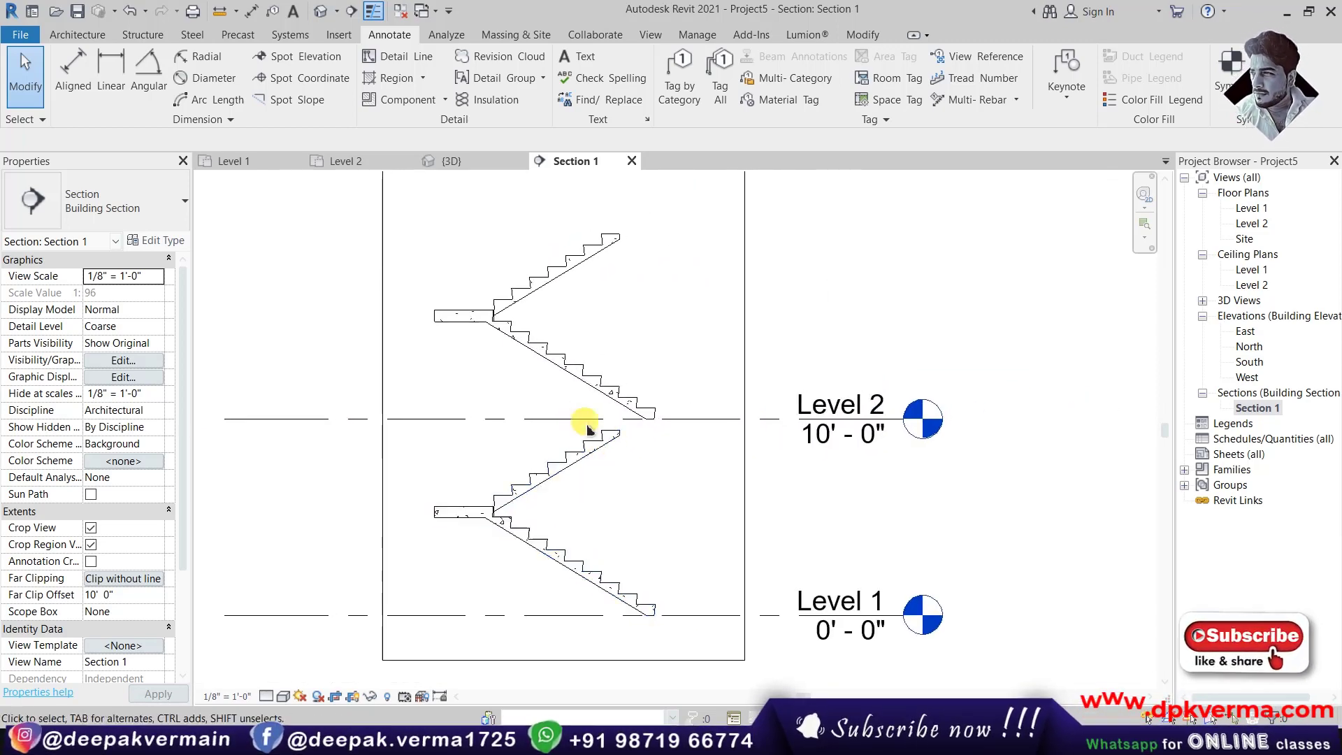
{"action": "middle_click_drag", "start_coordinate": [567, 336], "coordinate": [545, 346]}
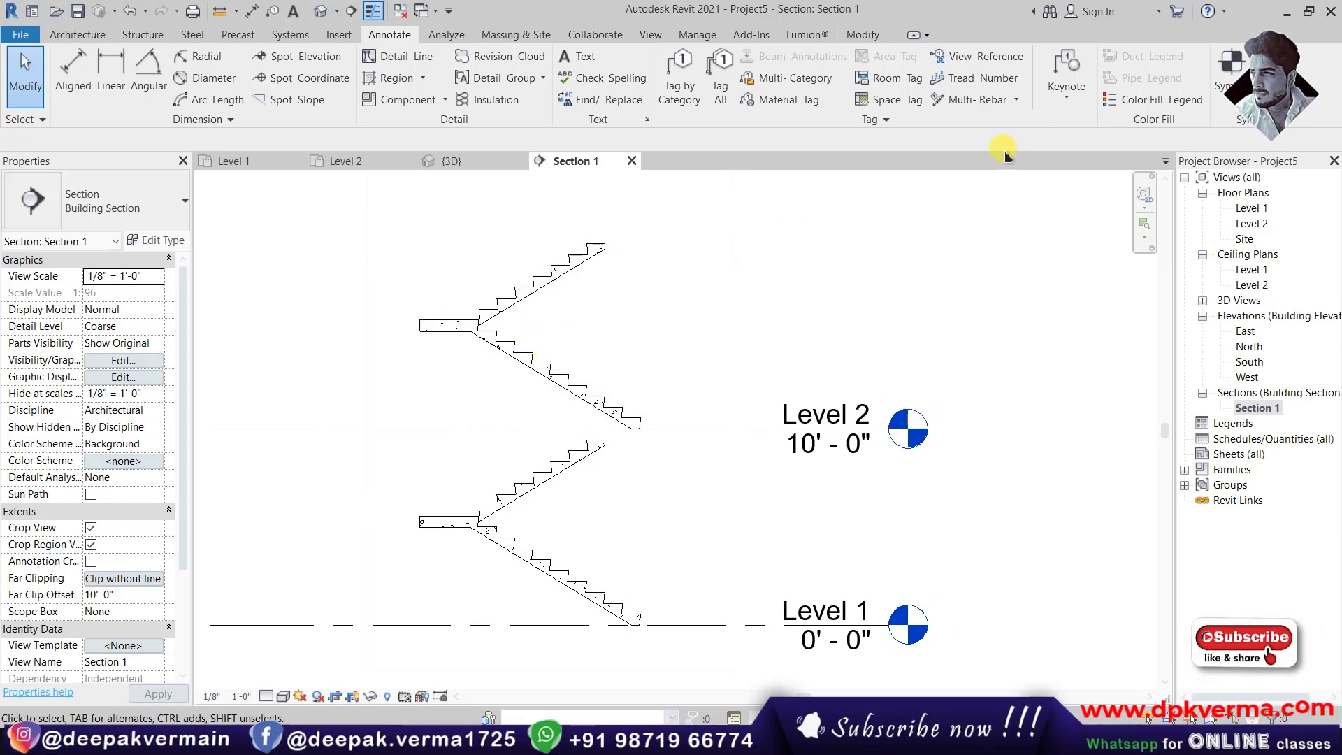
Add riser numbers to the first flights of the lower and upper stairs in the section with the Tread Number tool.
{"action": "left_click", "coordinate": [970, 82]}
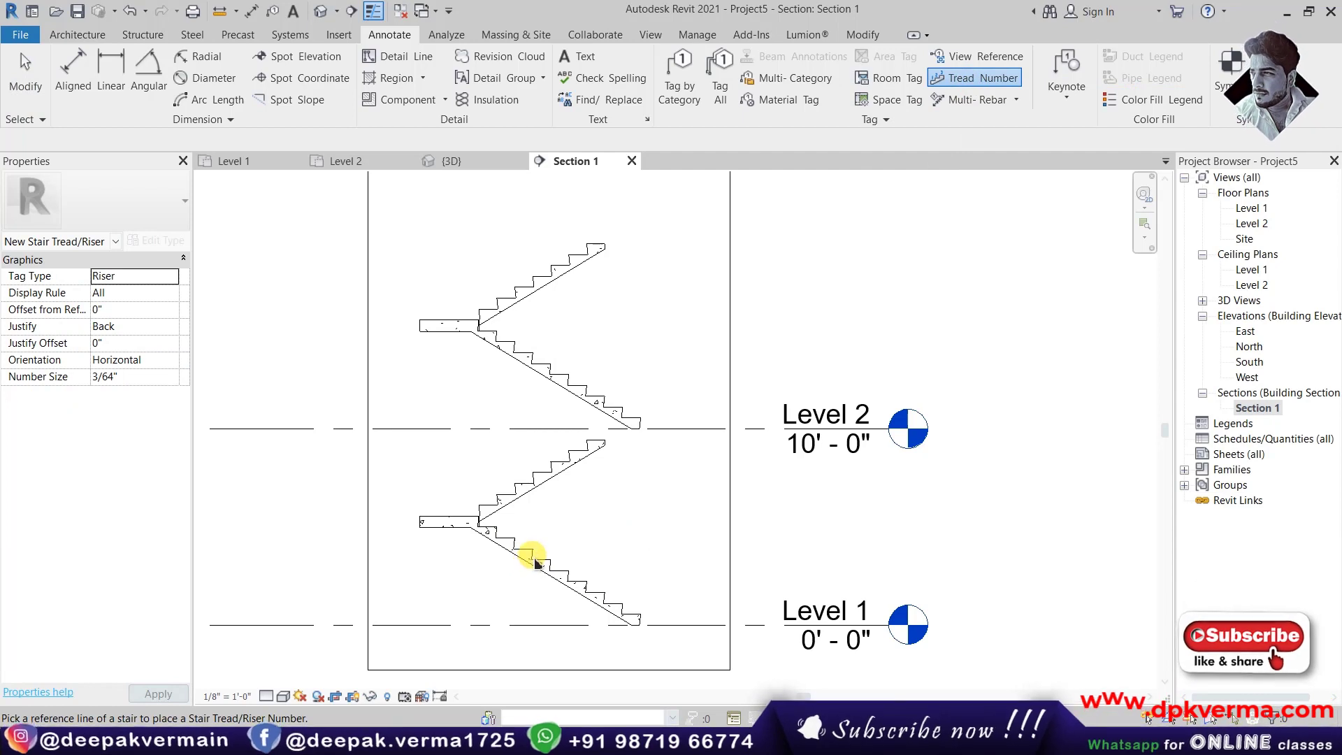
{"action": "left_click", "coordinate": [535, 563]}
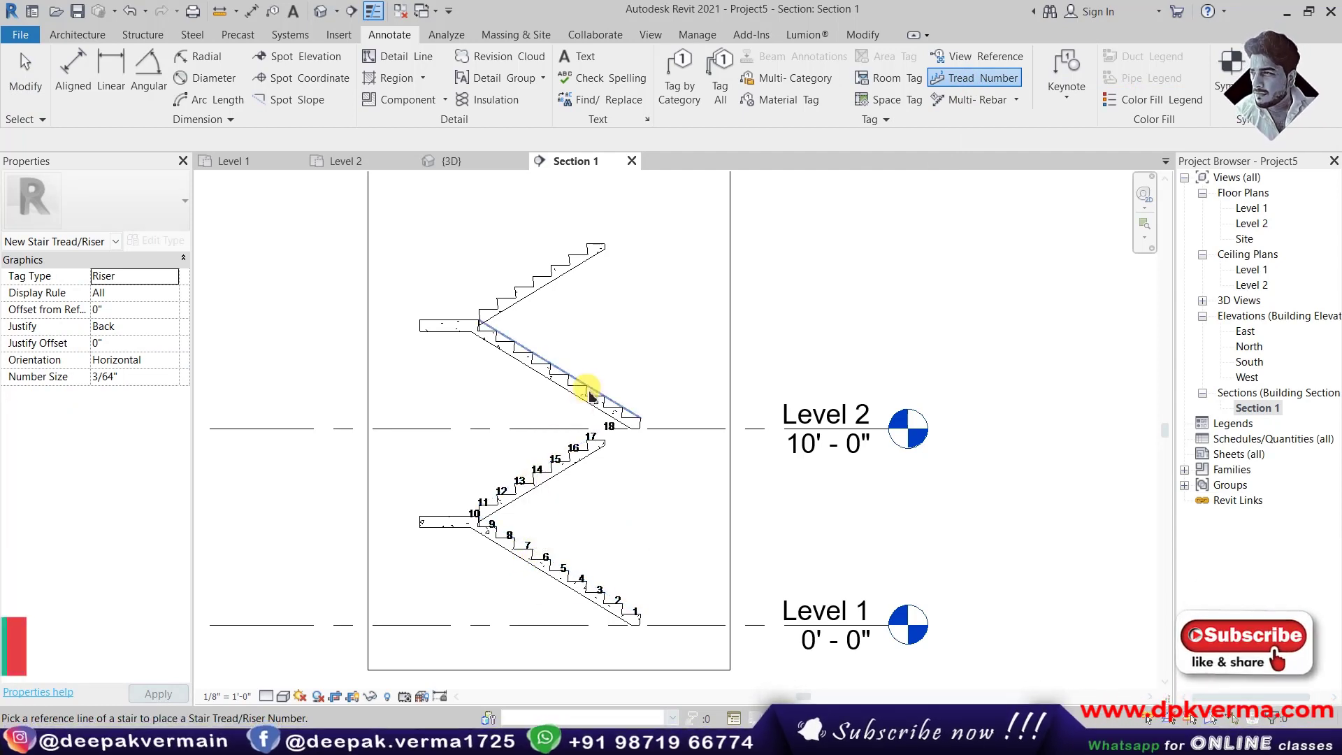
{"action": "left_click", "coordinate": [589, 396]}
{"action": "key", "text": "Escape"}
{"action": "key", "text": "Escape"}
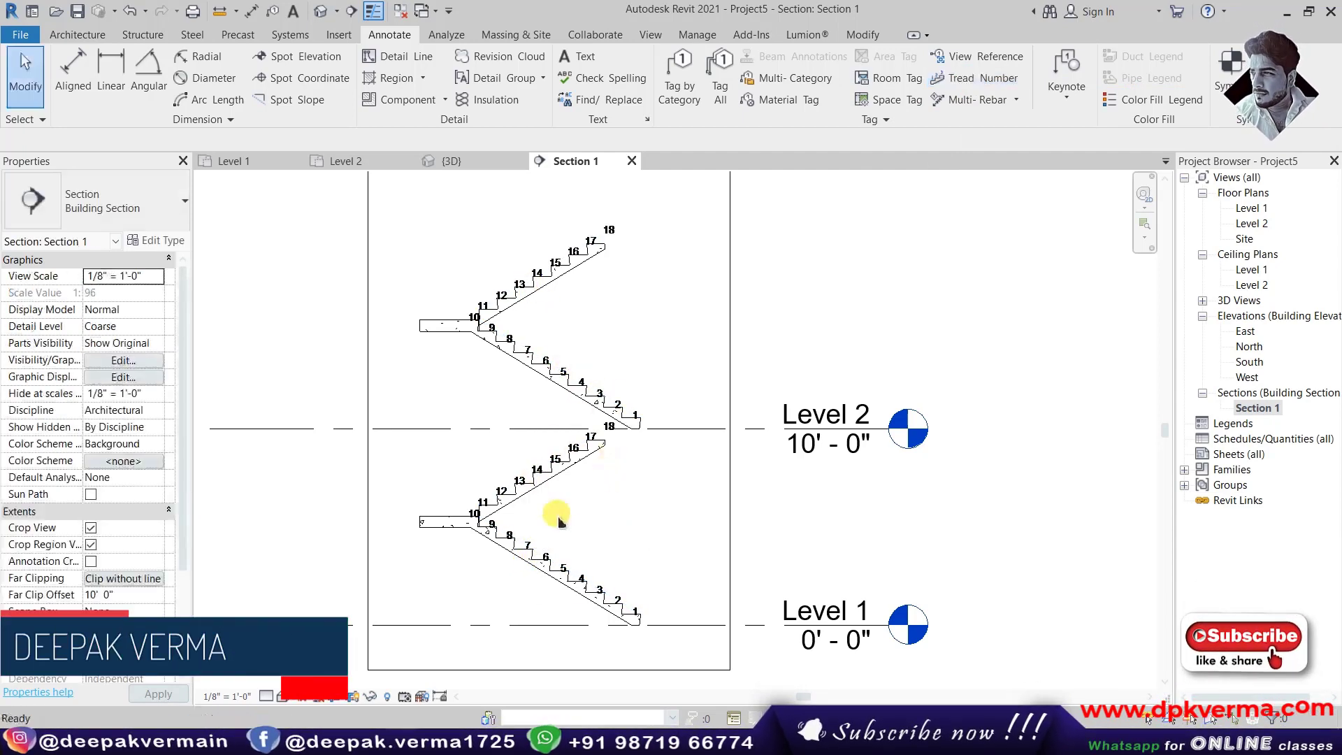
Try the Tread tag type on the numbers of the lower stair's first flight and return it to Riser.
{"action": "scroll", "coordinate": [587, 440], "scroll_direction": "up", "scroll_amount": 1}
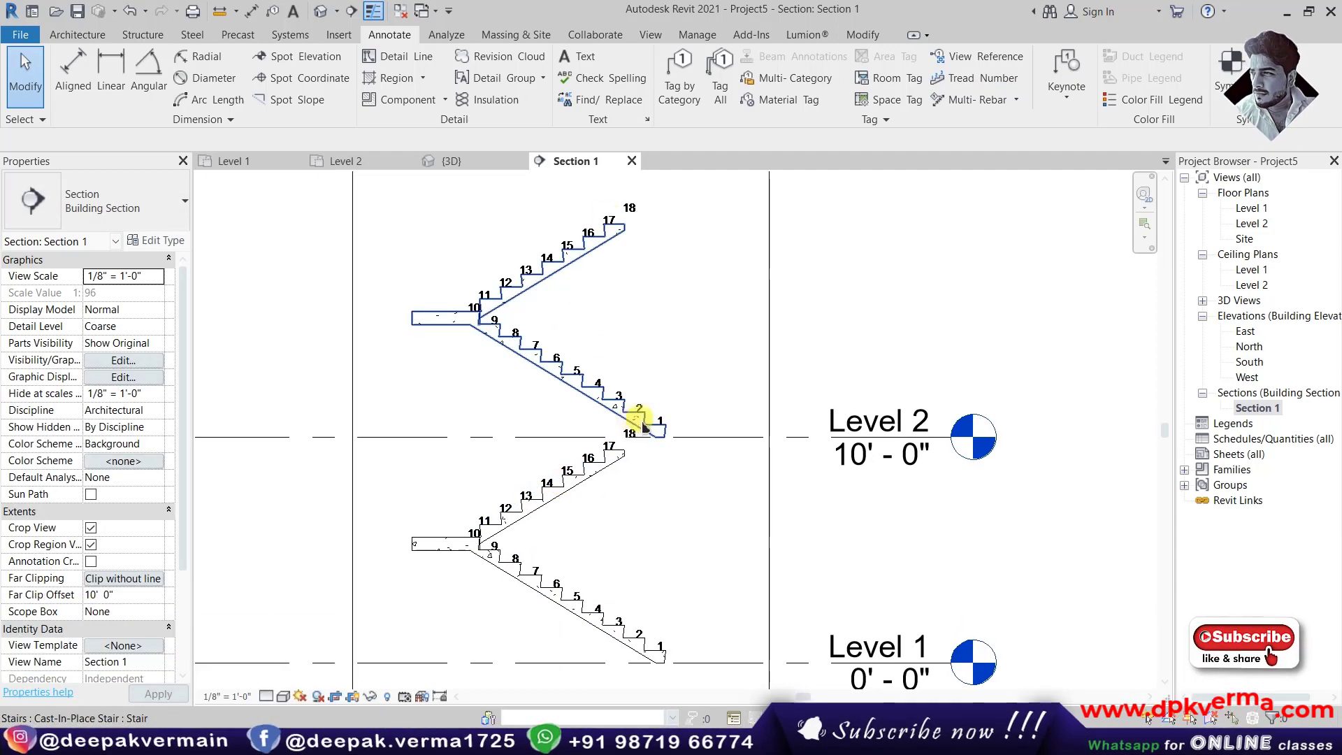
{"action": "left_click", "coordinate": [526, 563]}
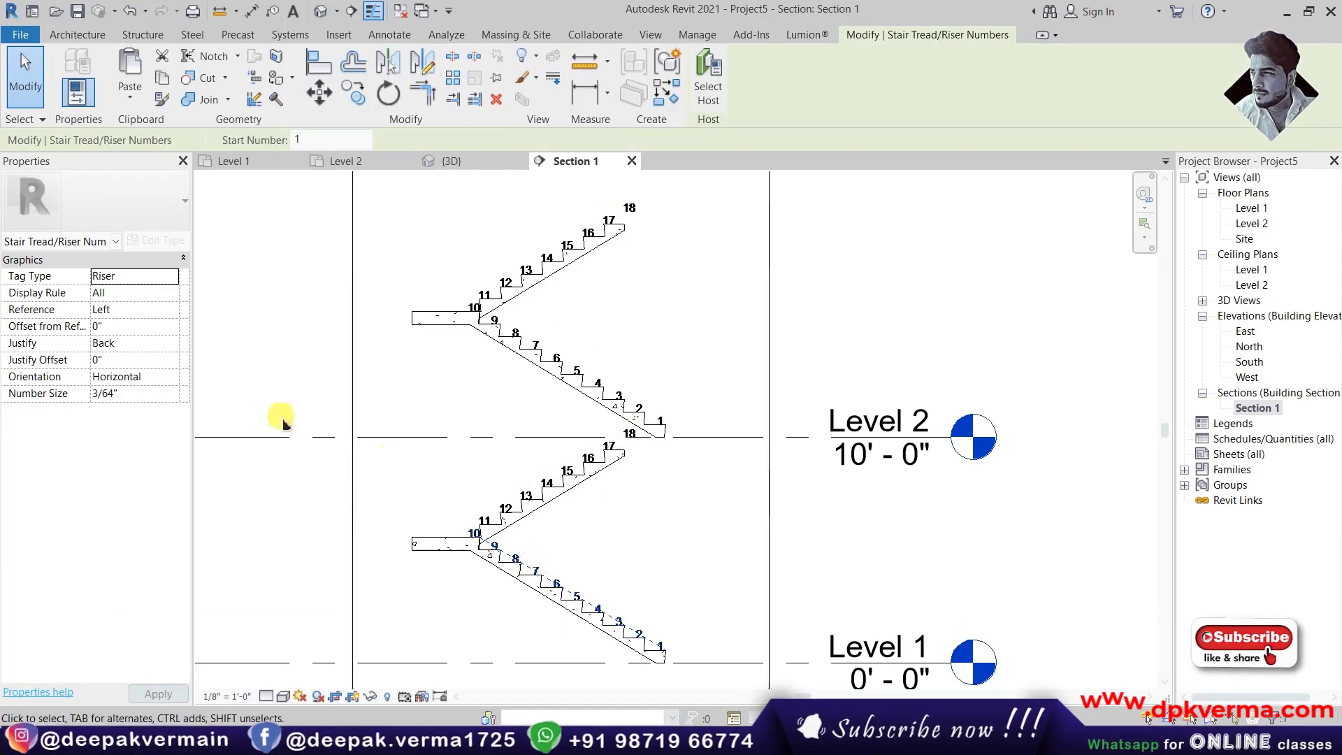
{"action": "left_click", "coordinate": [171, 283]}
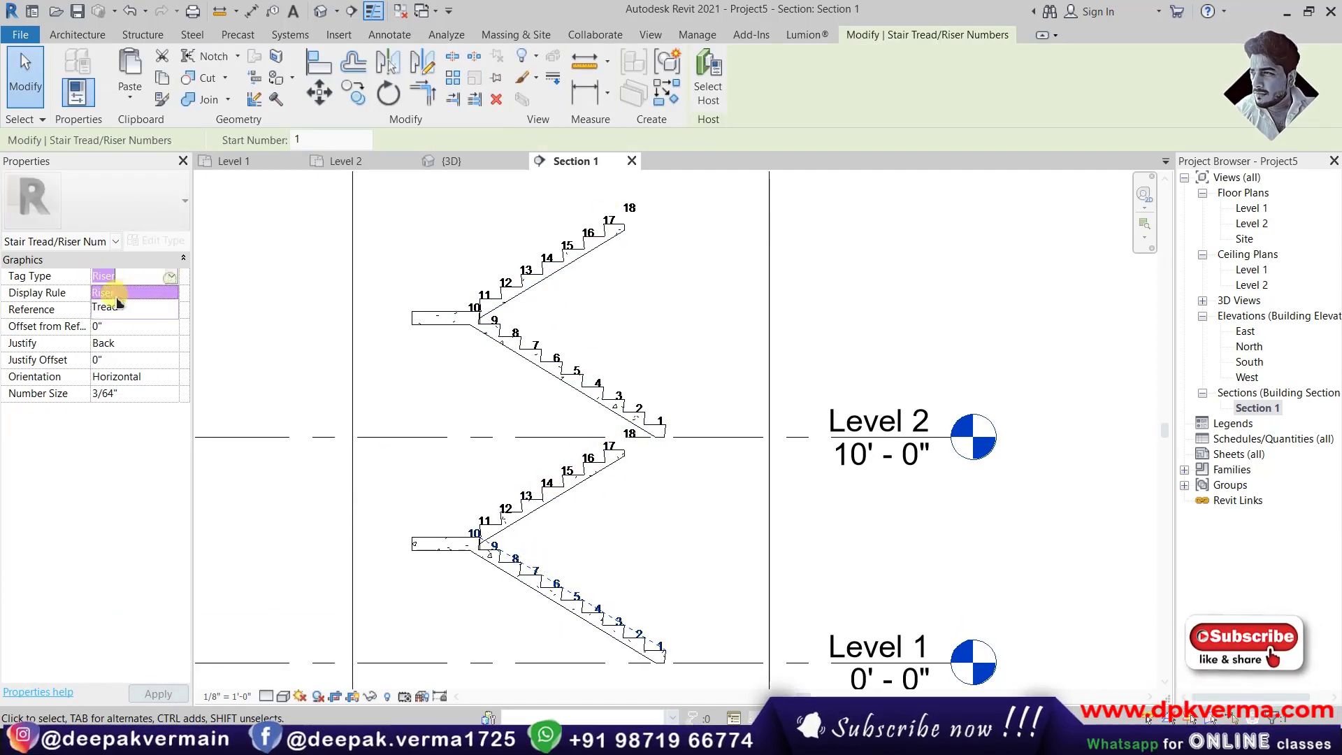
{"action": "left_click", "coordinate": [109, 308]}
{"action": "left_click", "coordinate": [171, 283]}
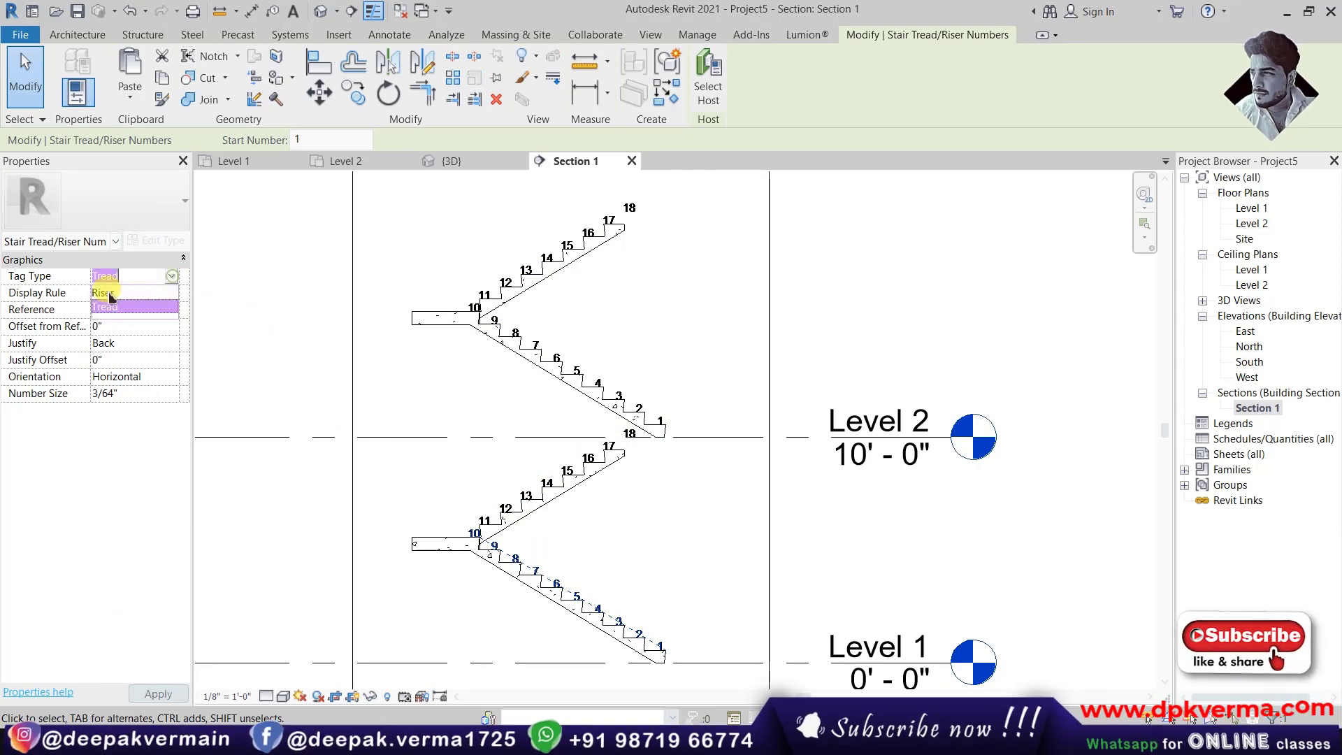
{"action": "left_click", "coordinate": [106, 293]}
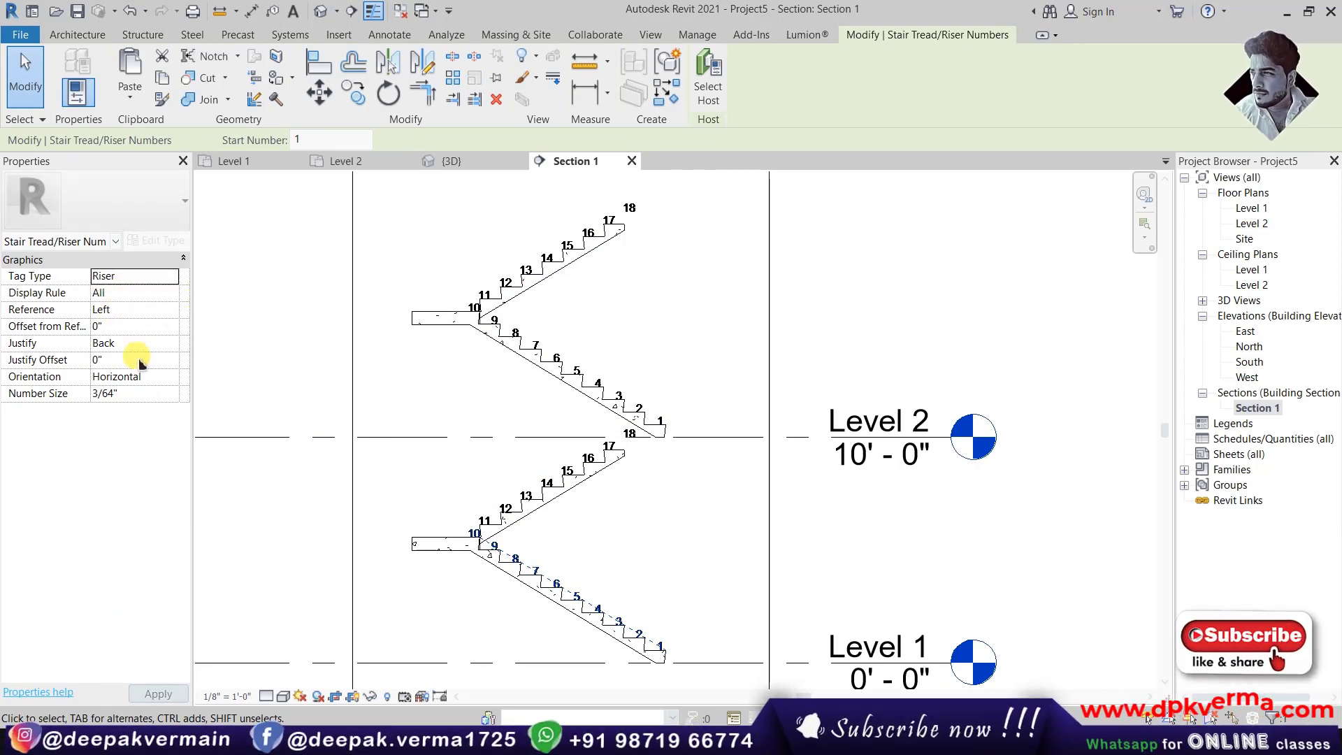
Try the Center and Front justifications on the riser numbers of the lower stair's first flight and return them to Back.
{"action": "left_click", "coordinate": [171, 343]}
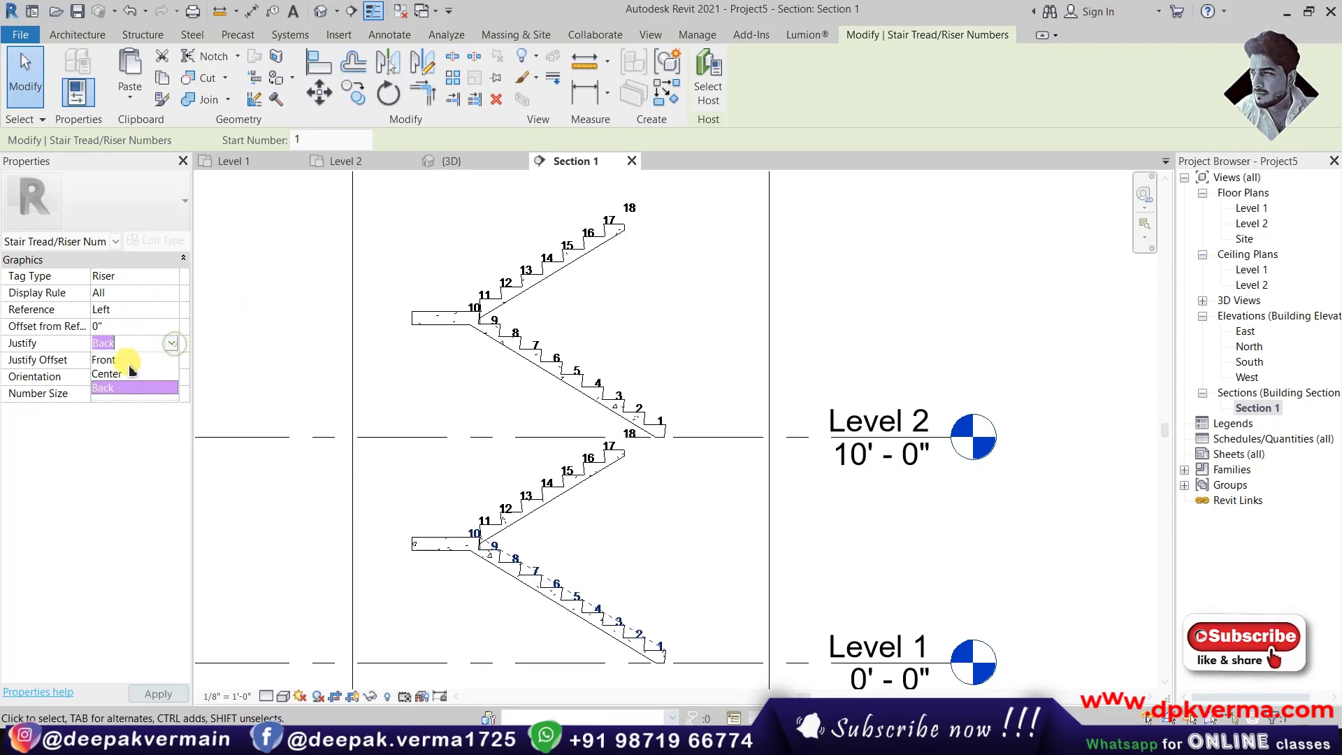
{"action": "left_click", "coordinate": [111, 370]}
{"action": "left_click", "coordinate": [169, 343]}
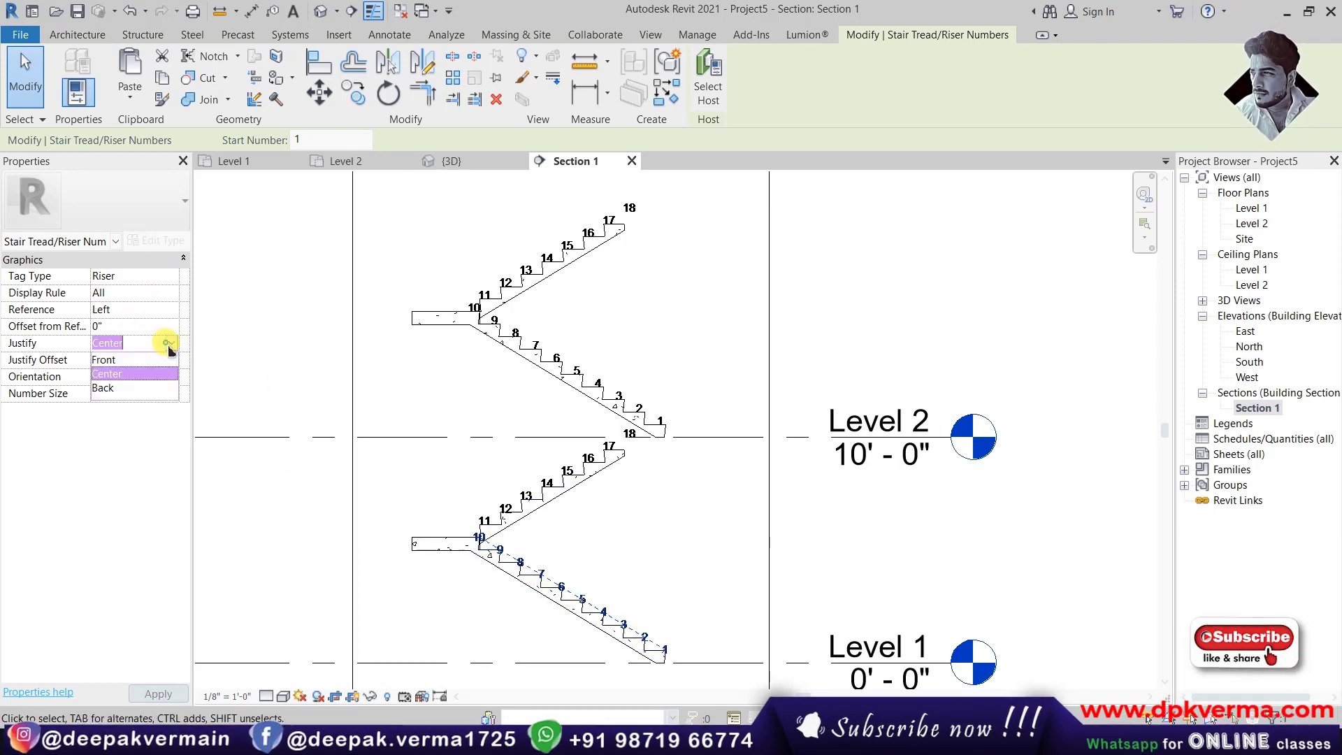
{"action": "left_click", "coordinate": [105, 360]}
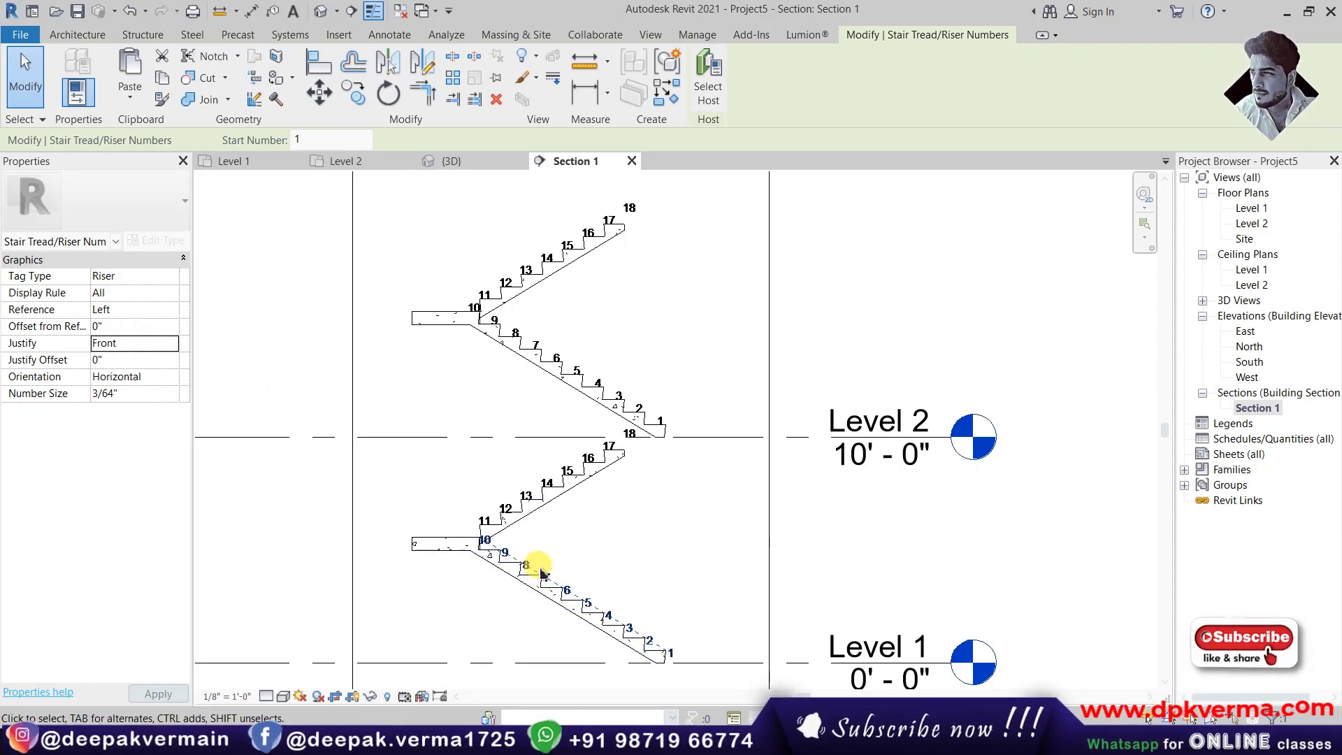
{"action": "left_click", "coordinate": [171, 343]}
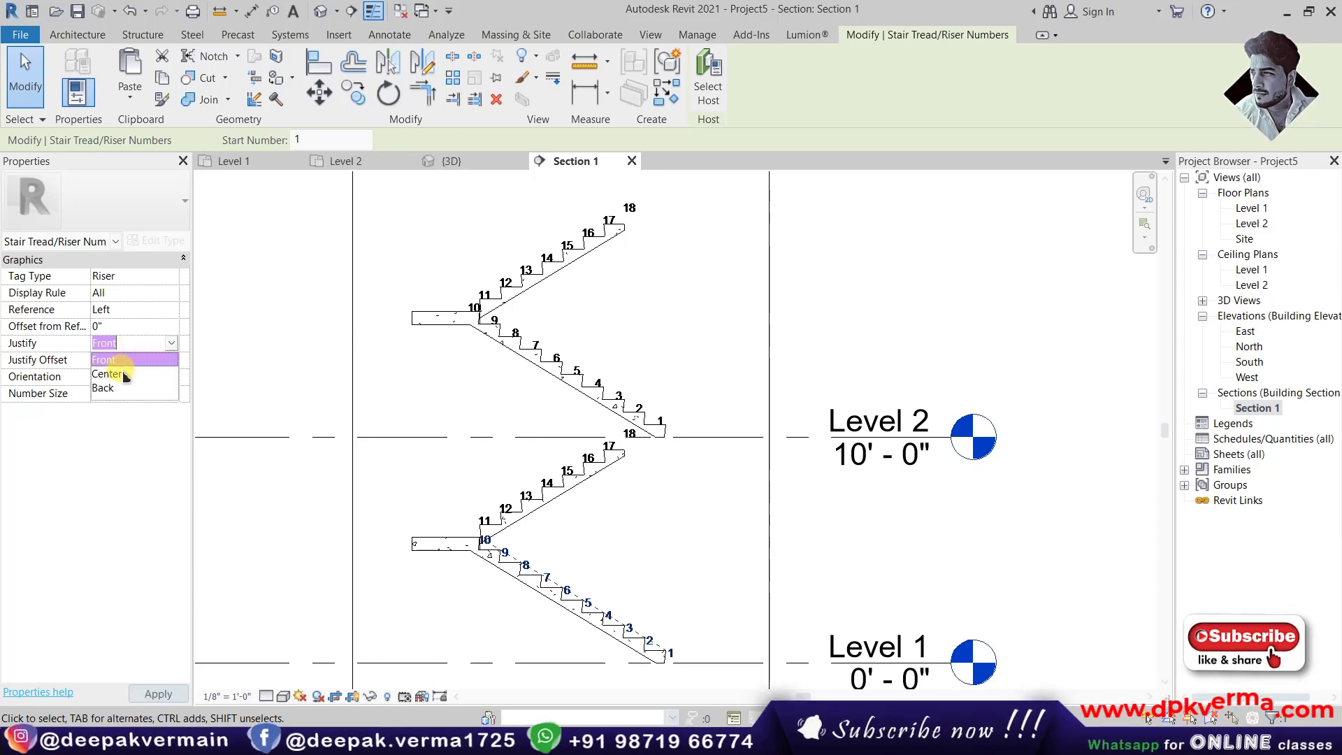
{"action": "left_click", "coordinate": [108, 382]}
{"action": "scroll", "coordinate": [596, 539], "scroll_direction": "down", "scroll_amount": 2}
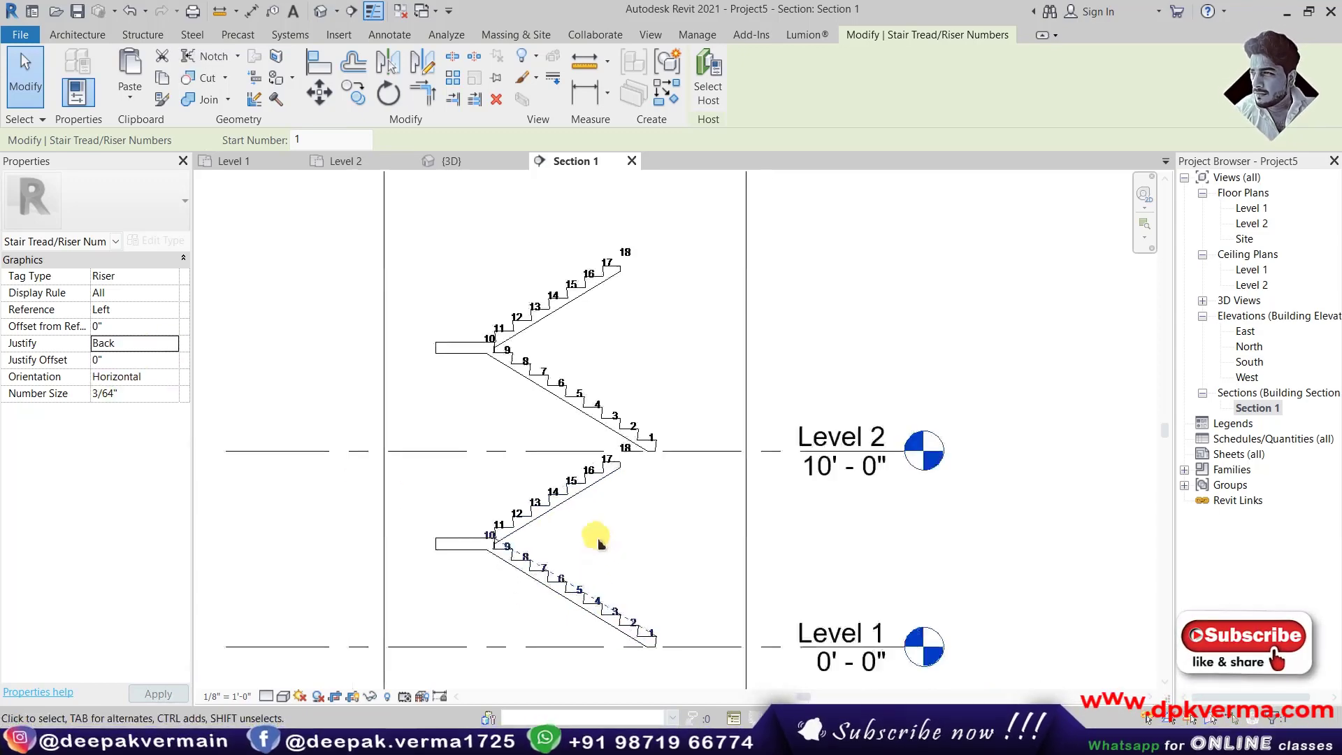
{"action": "left_click", "coordinate": [565, 549]}
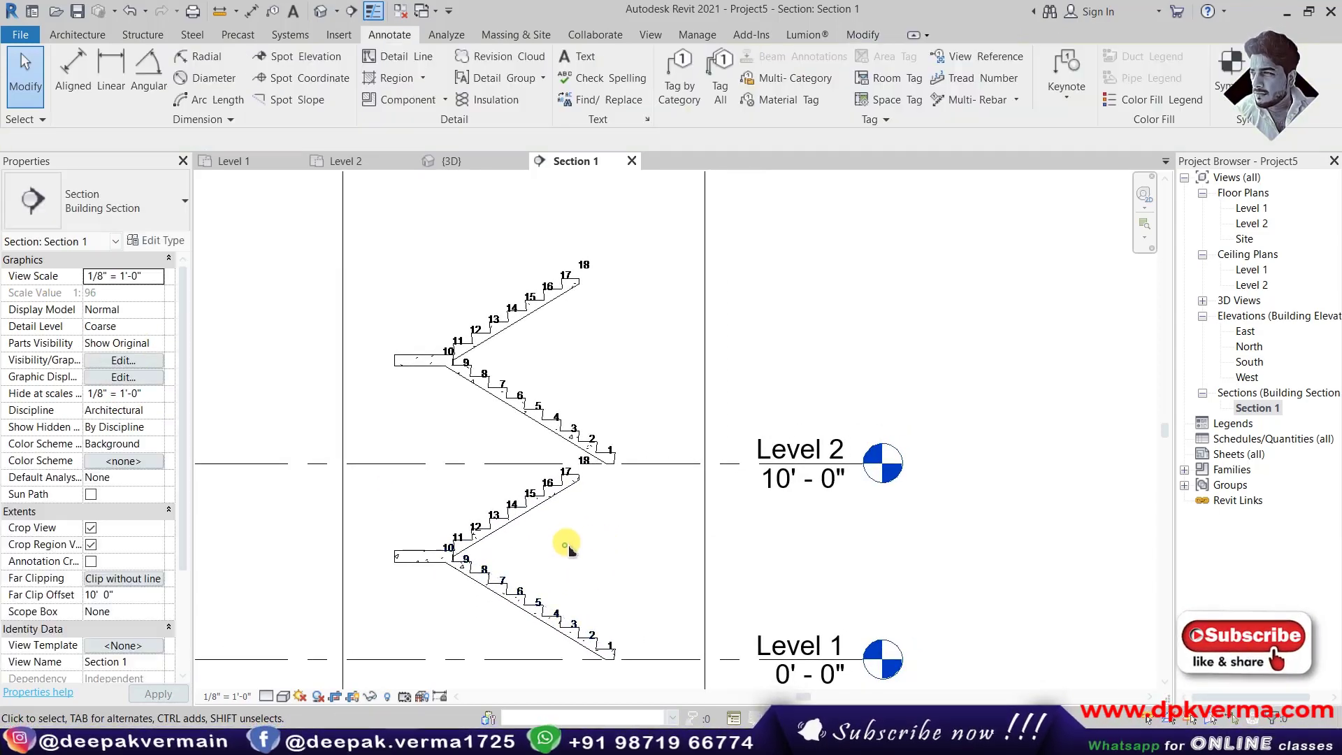
Set the start number of the riser numbers on the upper stair's first flight to 19.
{"action": "scroll", "coordinate": [601, 490], "scroll_direction": "up", "scroll_amount": 3}
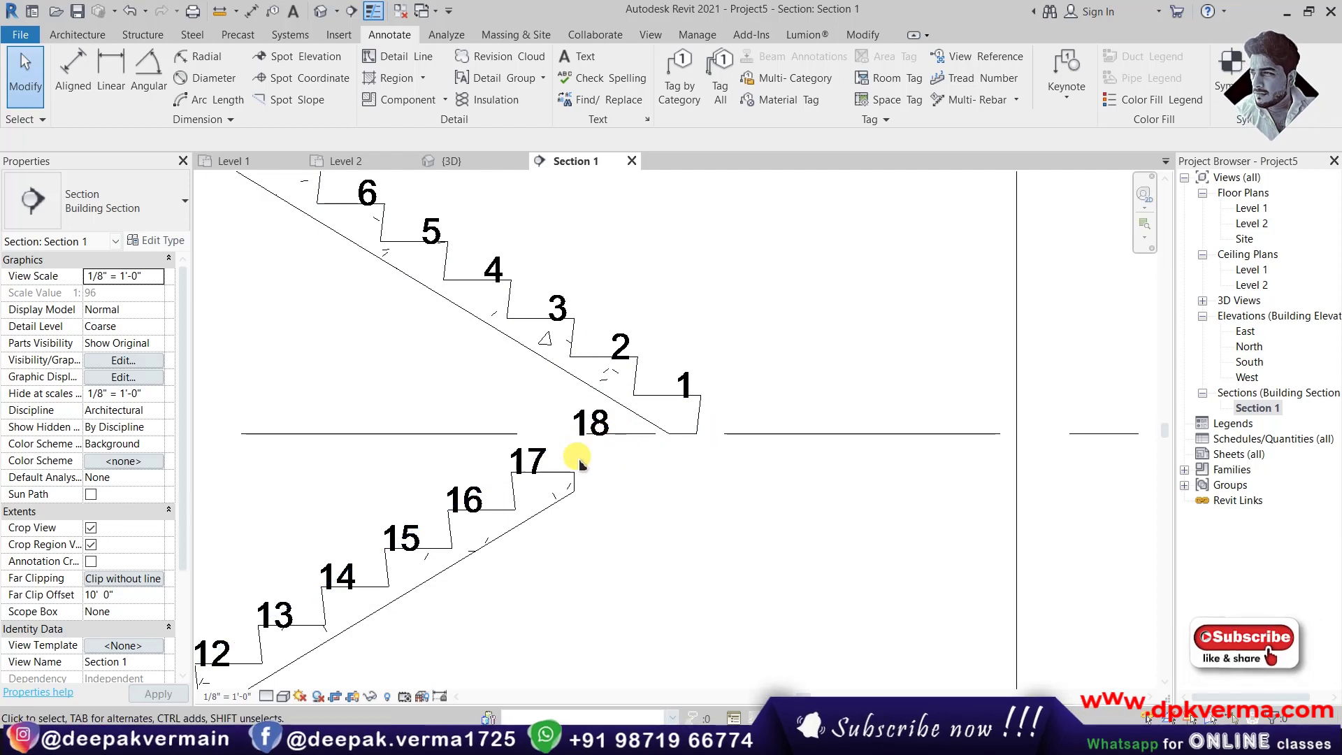
{"action": "scroll", "coordinate": [578, 451], "scroll_direction": "down", "scroll_amount": 5}
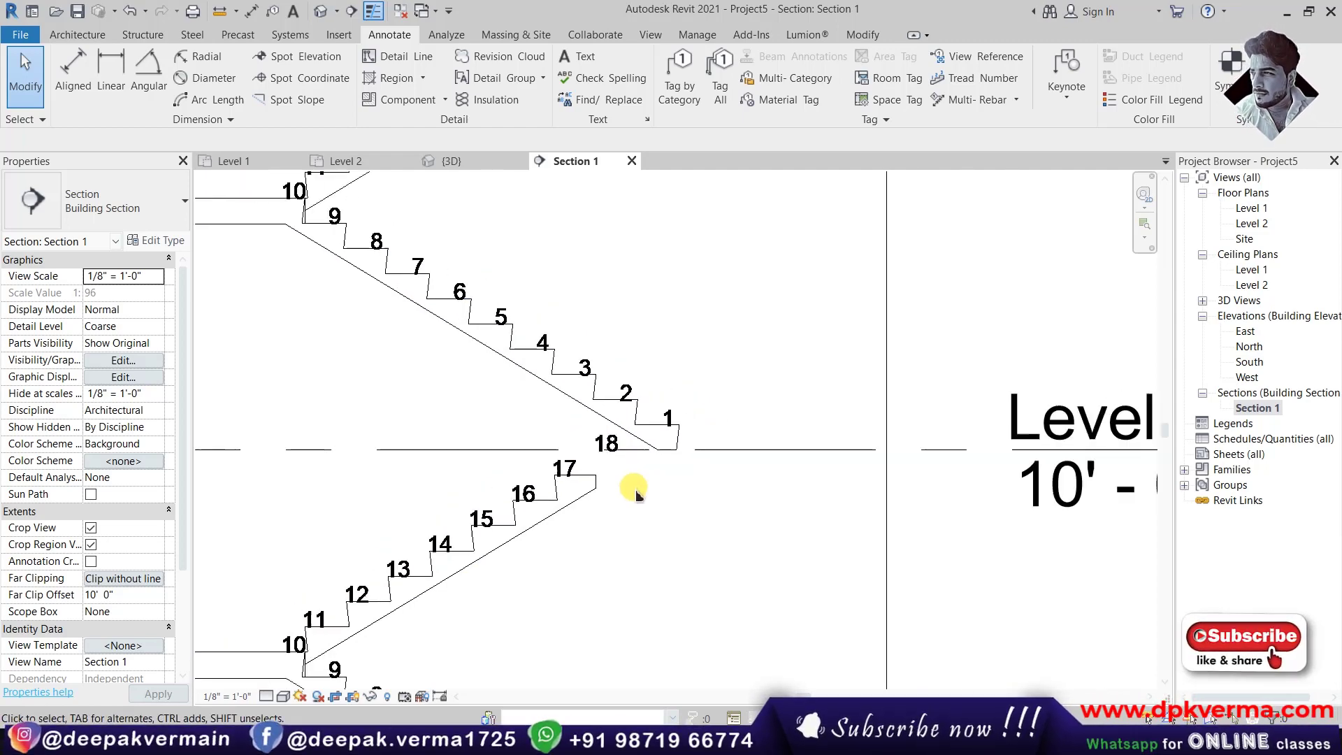
{"action": "middle_click_drag", "start_coordinate": [636, 507], "coordinate": [589, 487]}
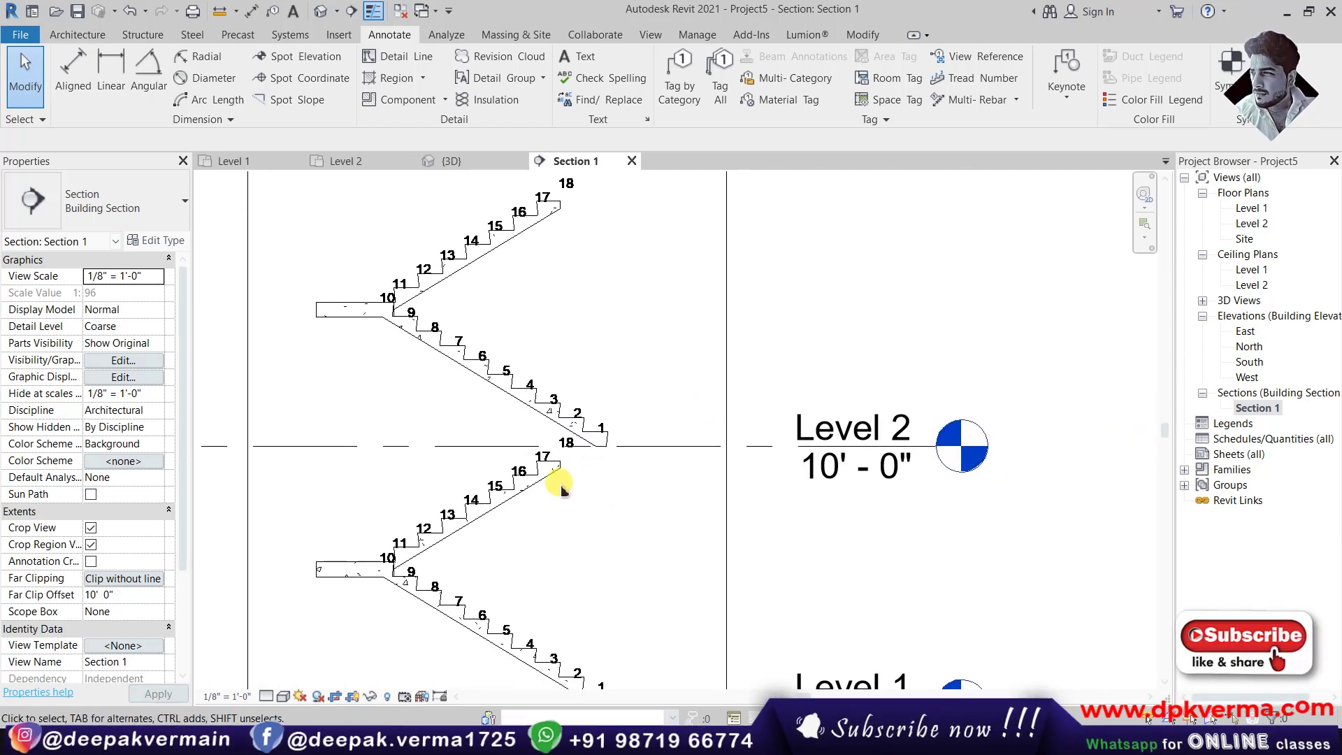
{"action": "scroll", "coordinate": [560, 483], "scroll_direction": "down", "scroll_amount": 1}
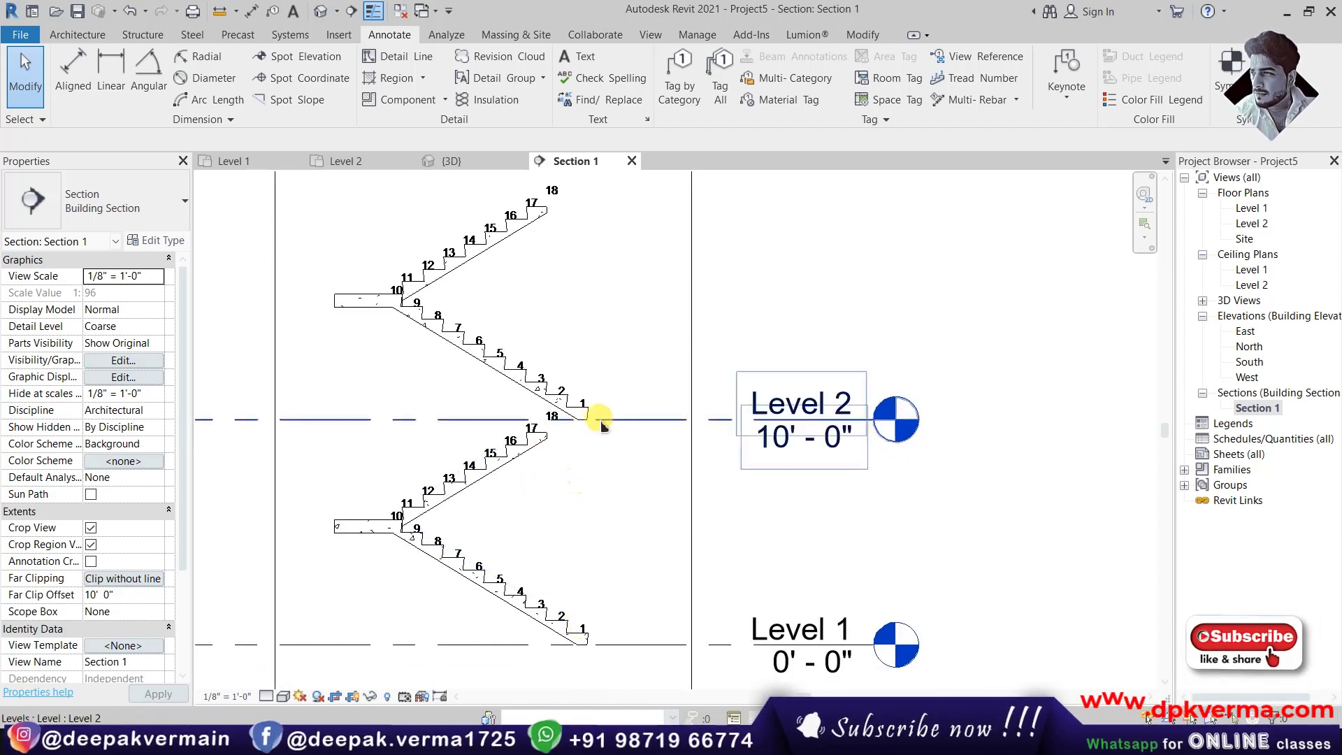
{"action": "middle_click_drag", "start_coordinate": [596, 420], "coordinate": [612, 428]}
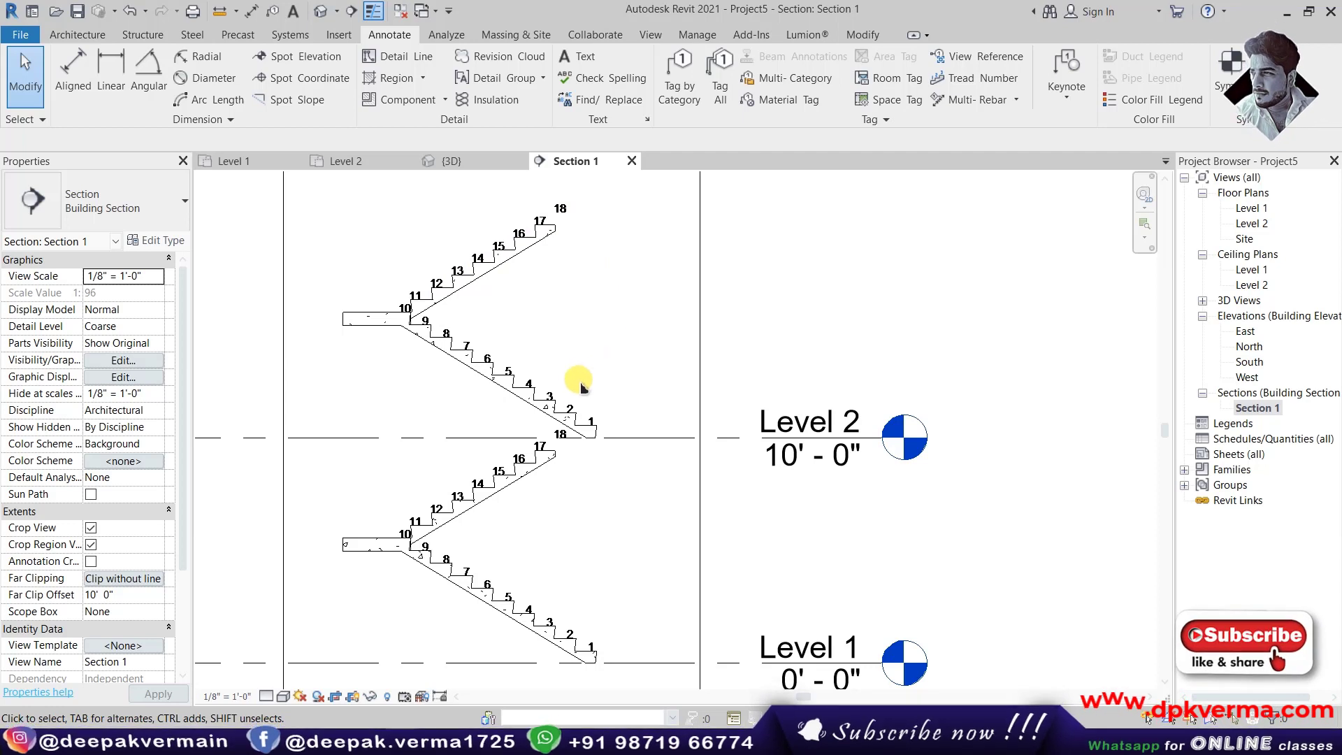
{"action": "left_click", "coordinate": [563, 410]}
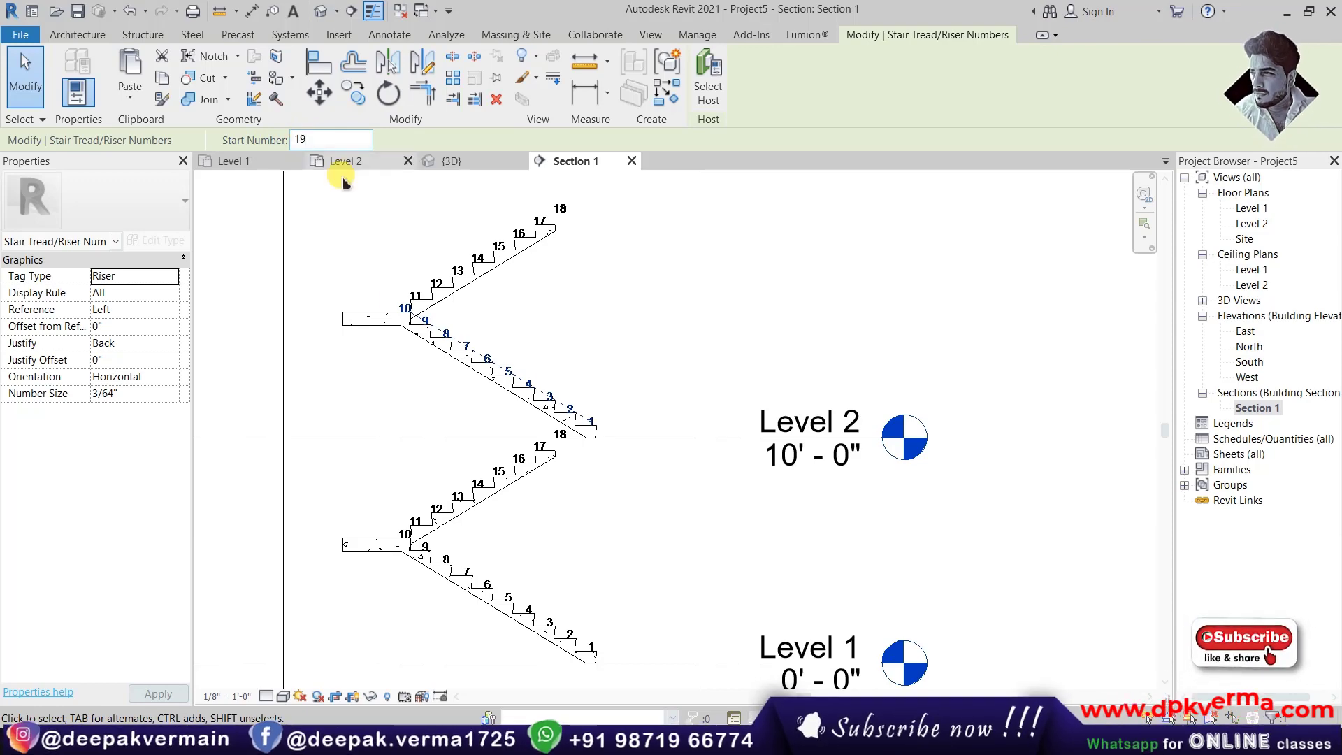
{"action": "left_click", "coordinate": [601, 420]}
{"action": "left_click", "coordinate": [599, 285]}
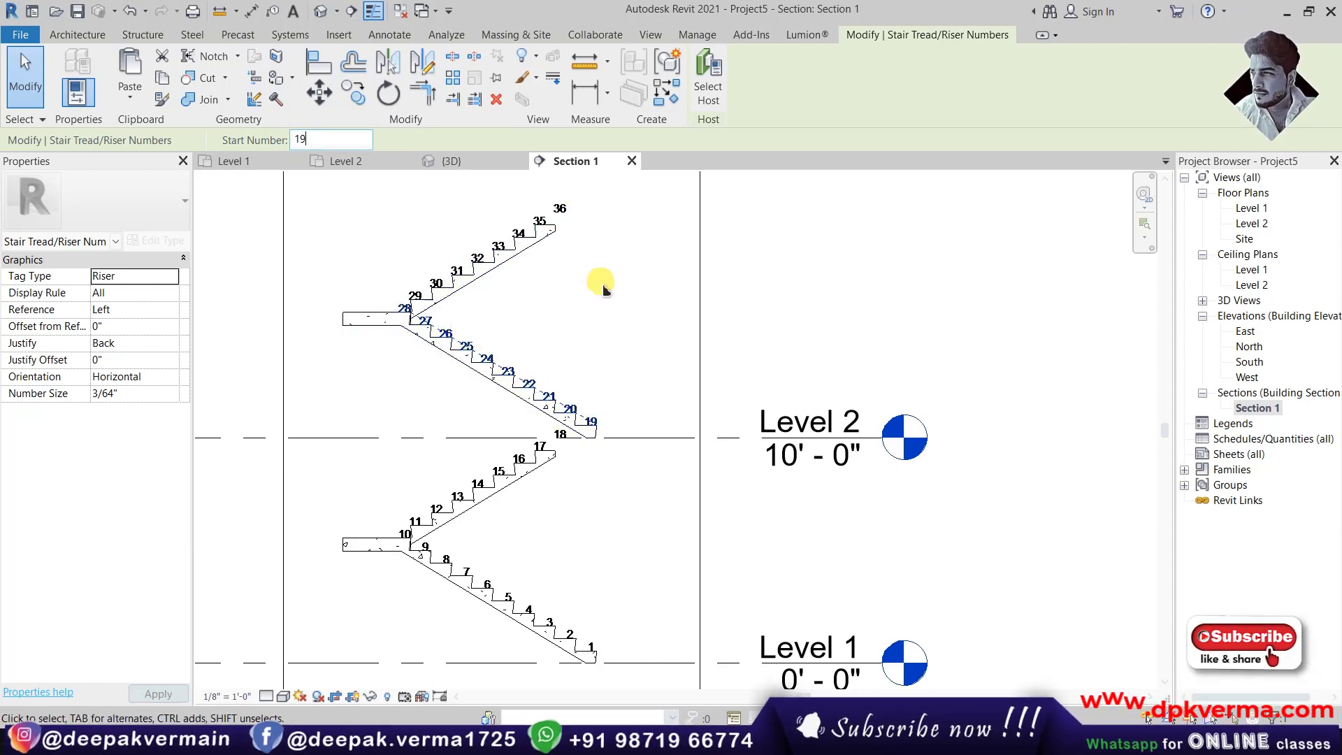
{"action": "scroll", "coordinate": [608, 286], "scroll_direction": "down", "scroll_amount": 1}
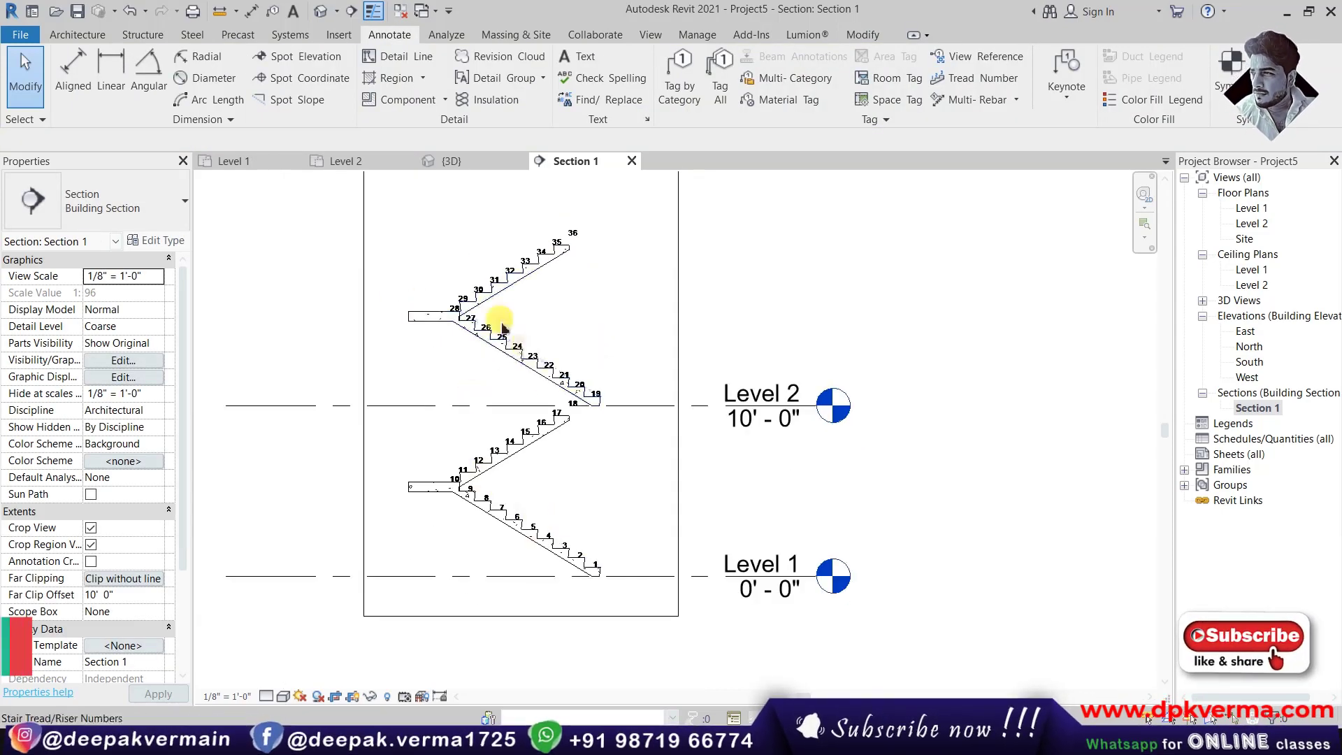
{"action": "middle_click_drag", "start_coordinate": [553, 464], "coordinate": [558, 498]}
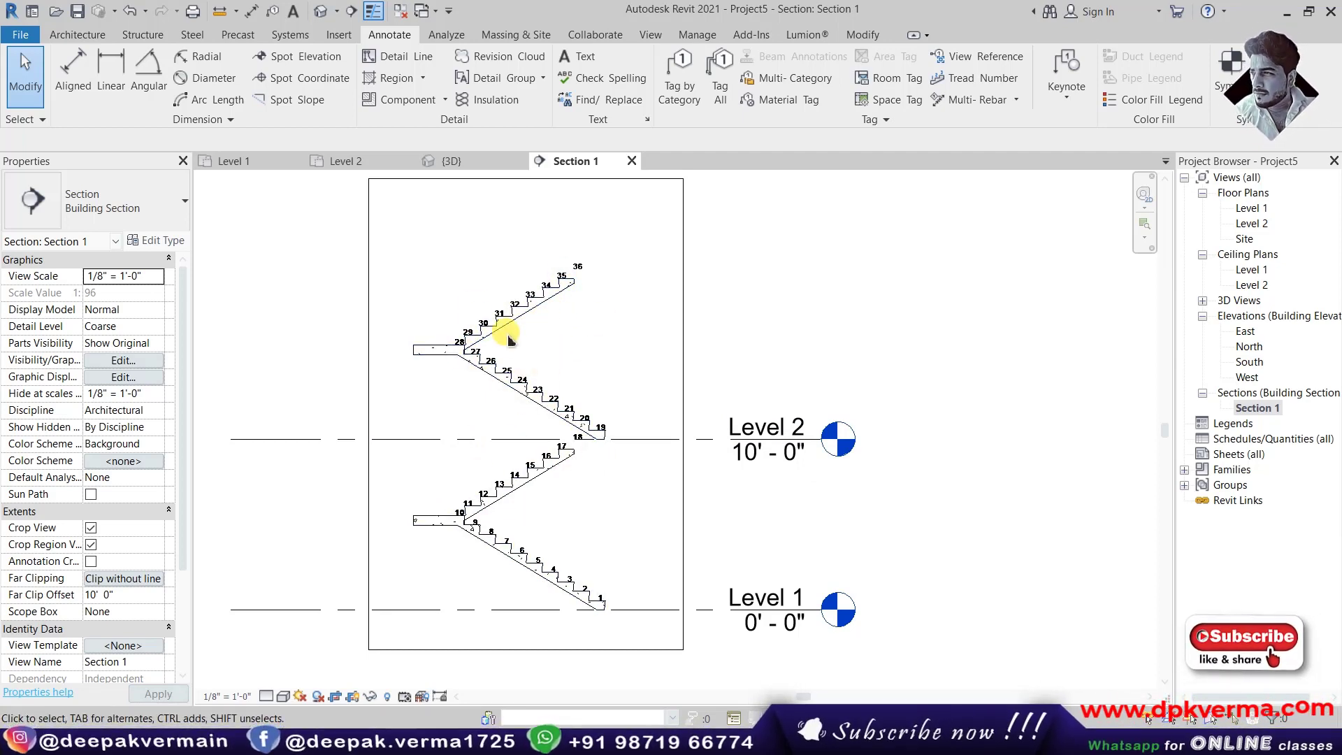
Open the Level 1 floor plan and delete the section line running through the stair.
{"action": "double_click", "coordinate": [1248, 209]}
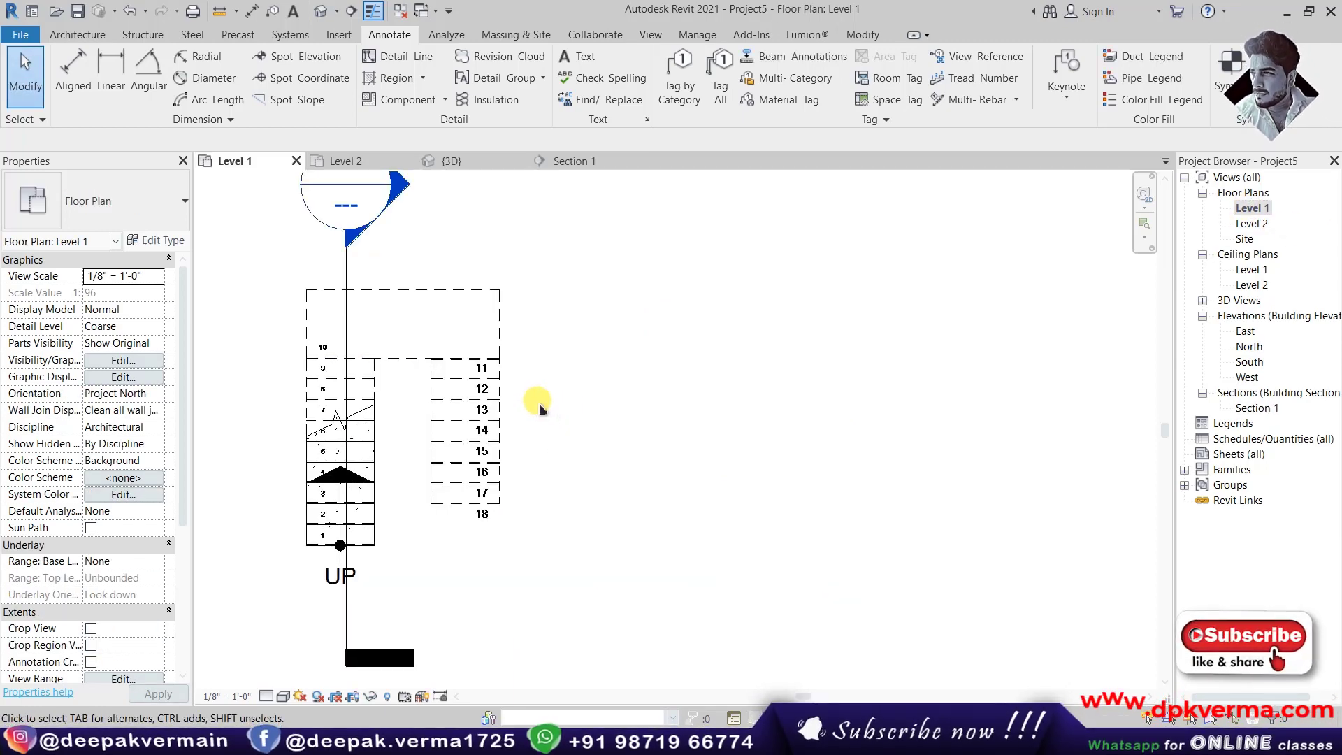
{"action": "middle_click_drag", "start_coordinate": [424, 375], "coordinate": [436, 385]}
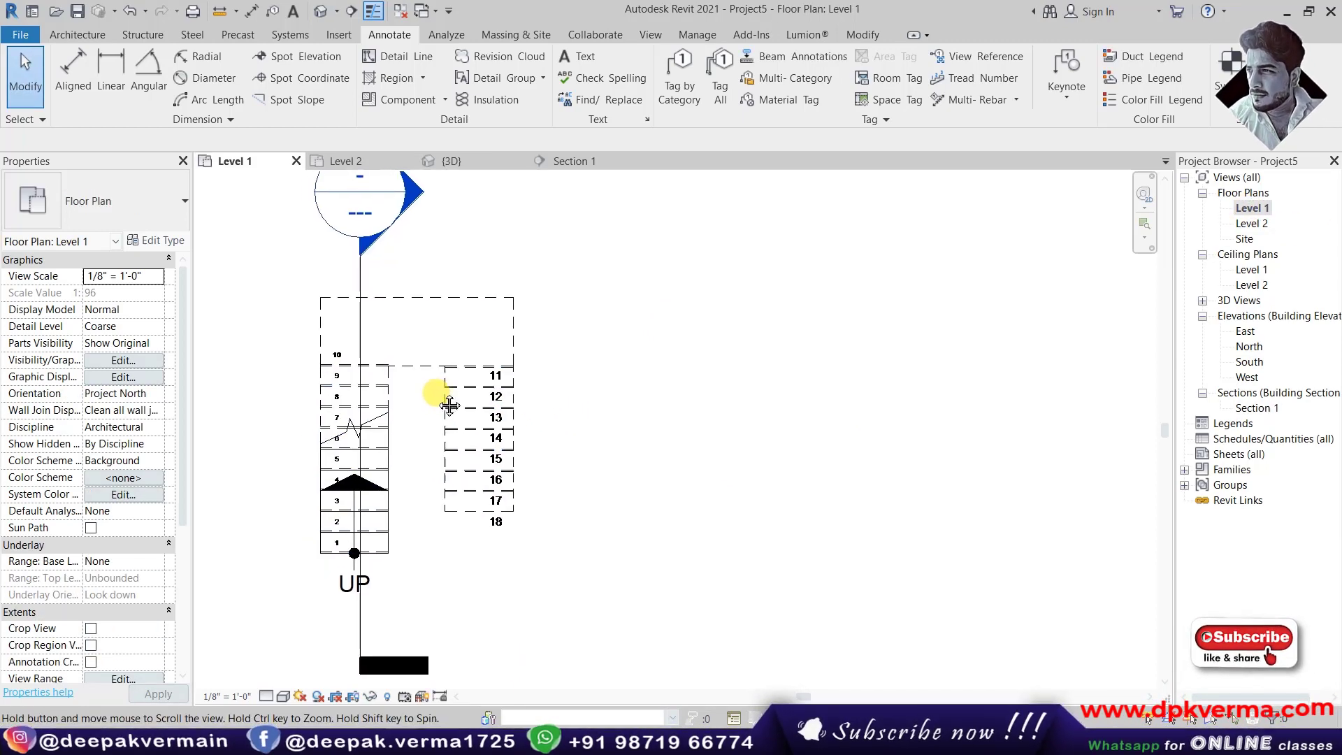
{"action": "left_click", "coordinate": [362, 278]}
{"action": "key", "text": "Delete"}
{"action": "left_click", "coordinate": [727, 423]}
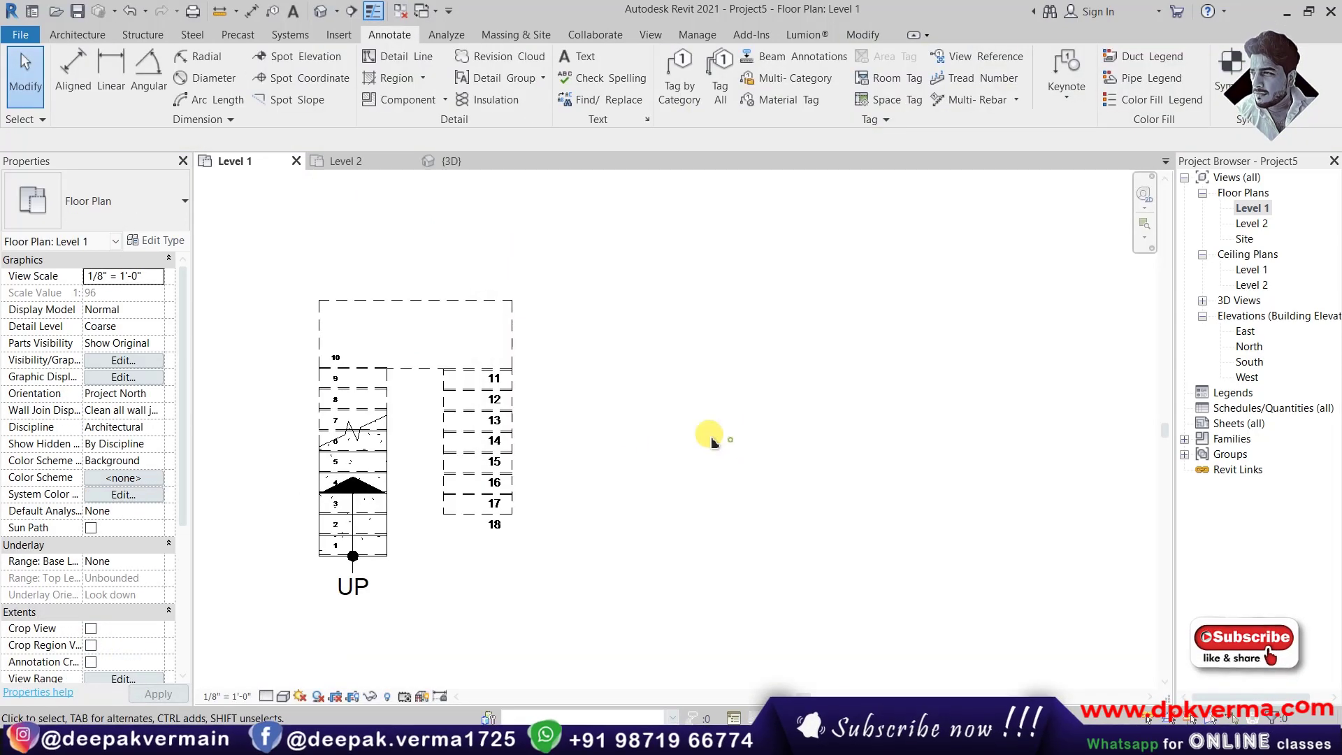
Change the Level 1 stair to the Assembled Stair type 7" max riser 11" tread.
{"action": "left_click", "coordinate": [421, 301]}
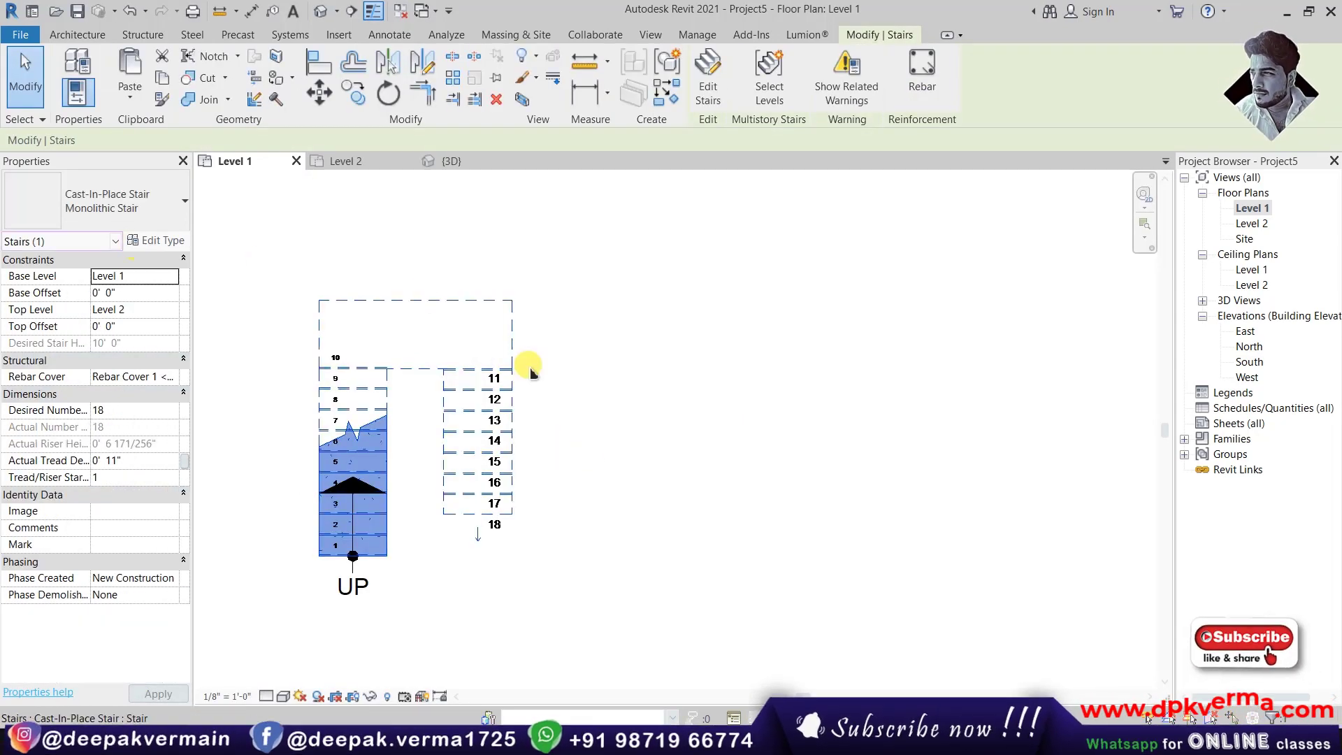
{"action": "left_click", "coordinate": [119, 199]}
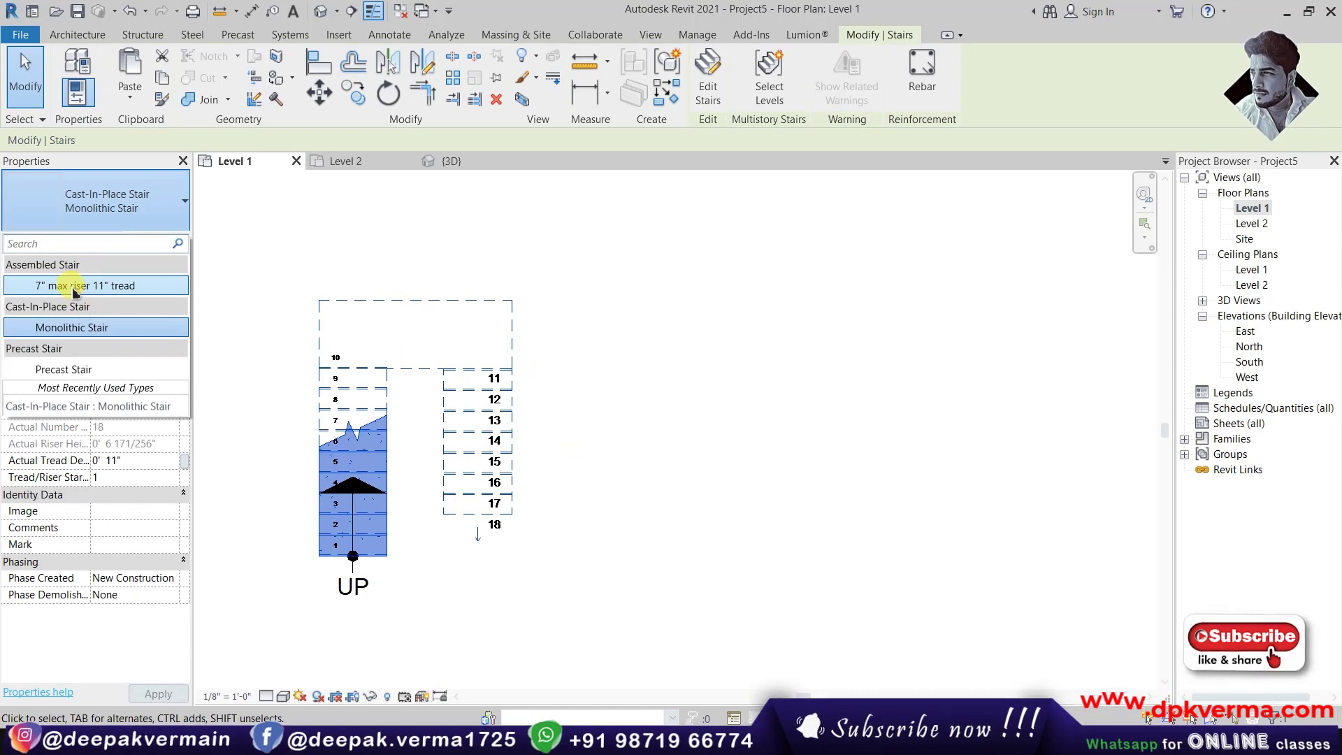
{"action": "left_click", "coordinate": [77, 279]}
{"action": "left_click", "coordinate": [634, 296]}
Examine the stair, landing and railing lines of the U-shaped stair in the Level 1 plan, including the dashed portion above the cut.
{"action": "scroll", "coordinate": [349, 380], "scroll_direction": "up", "scroll_amount": 2}
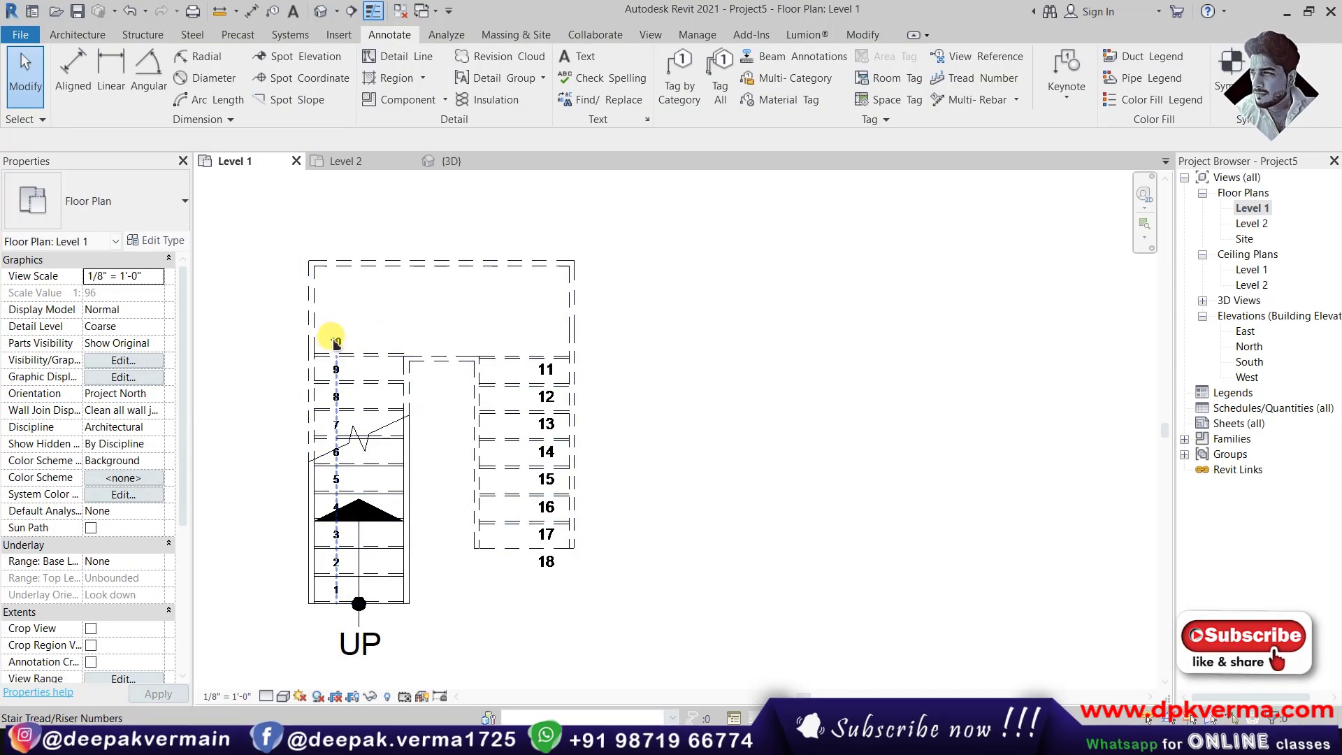
{"action": "scroll", "coordinate": [329, 339], "scroll_direction": "up", "scroll_amount": 2}
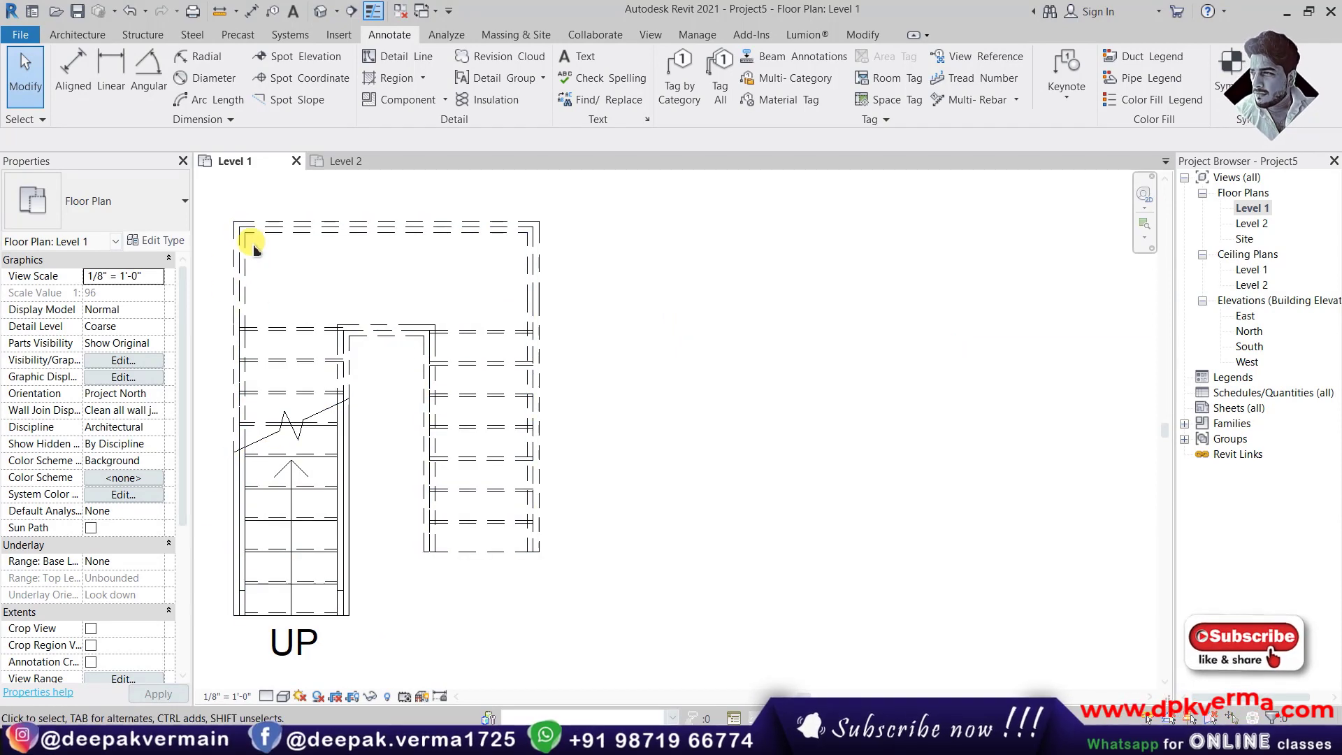
{"action": "left_click", "coordinate": [233, 223]}
{"action": "key", "text": "Escape"}
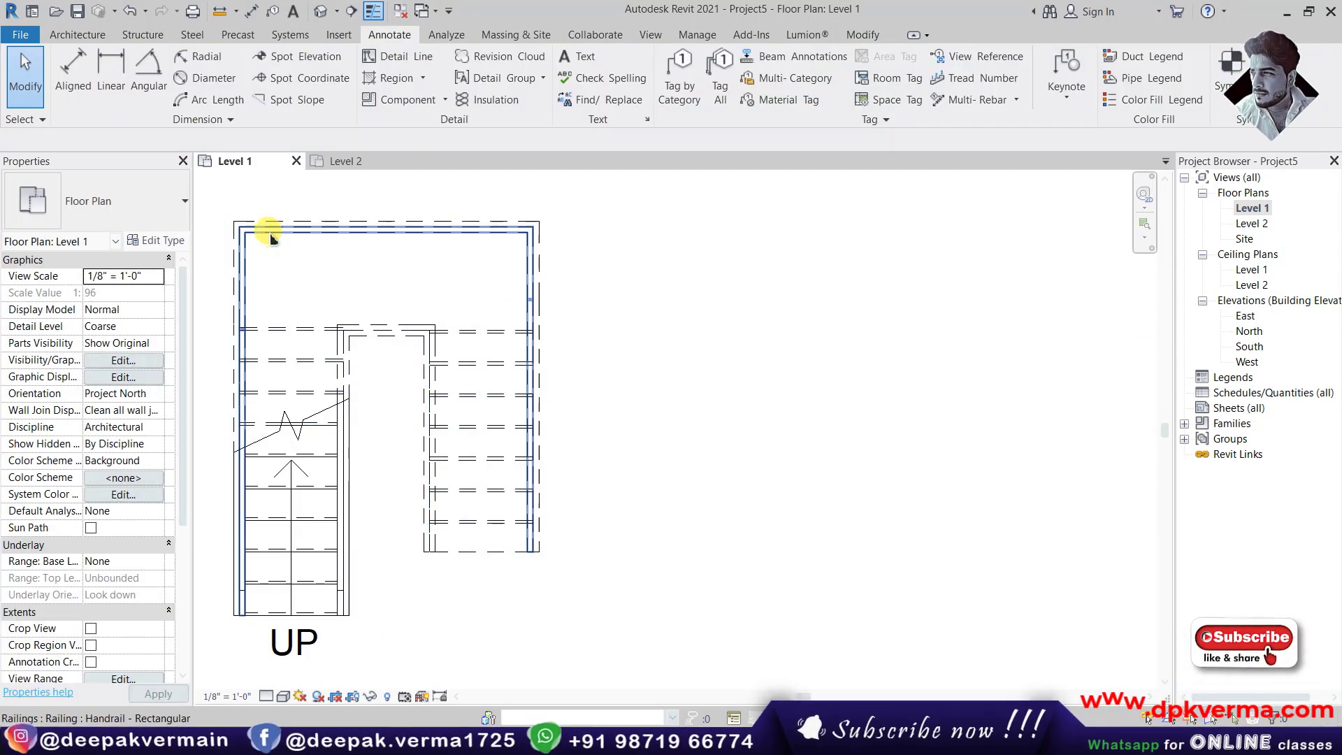
{"action": "left_click", "coordinate": [271, 237]}
{"action": "key", "text": "Escape"}
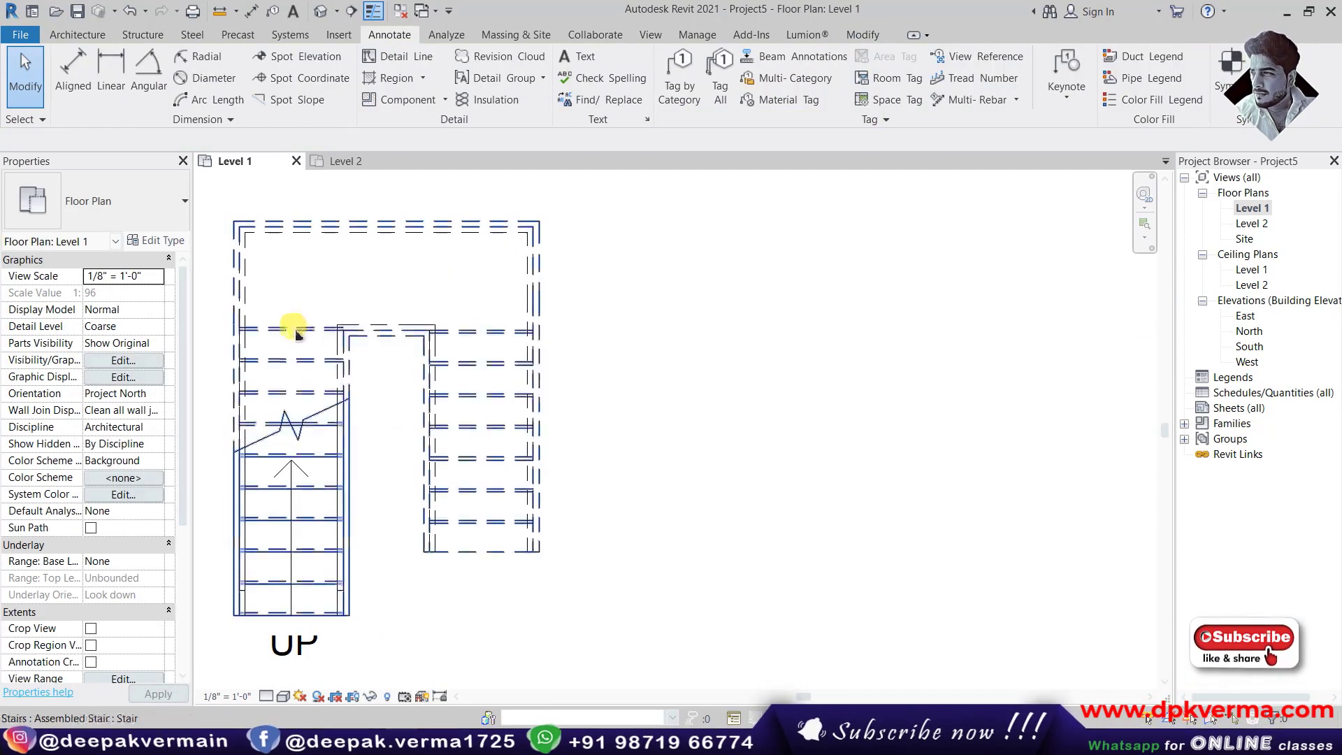
{"action": "scroll", "coordinate": [271, 337], "scroll_direction": "up", "scroll_amount": 3}
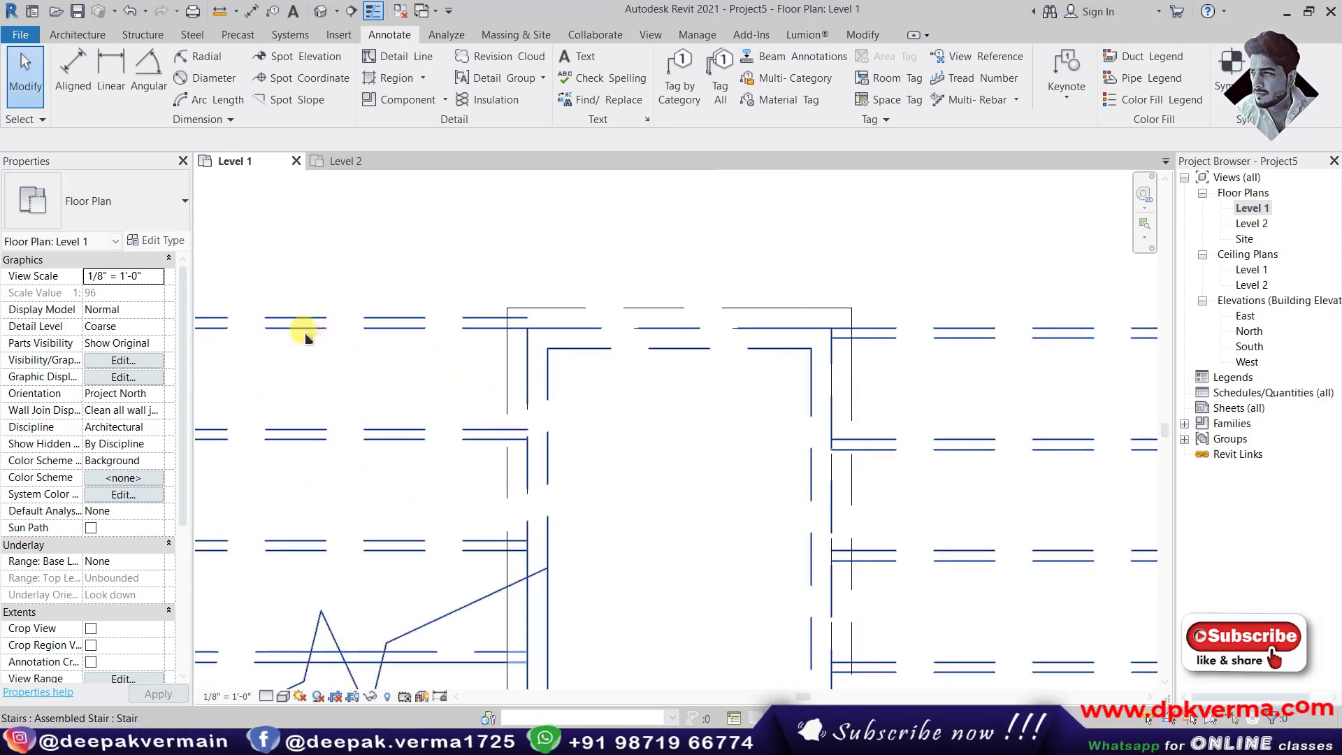
{"action": "scroll", "coordinate": [302, 329], "scroll_direction": "down", "scroll_amount": 3}
{"action": "scroll", "coordinate": [311, 318], "scroll_direction": "up", "scroll_amount": 1}
{"action": "mouse_move", "coordinate": [353, 330]}
{"action": "middle_mouse_down"}
{"action": "mouse_move", "coordinate": [306, 309]}
{"action": "mouse_move", "coordinate": [398, 334]}
{"action": "mouse_move", "coordinate": [371, 333]}
{"action": "middle_mouse_up"}
{"action": "scroll", "coordinate": [356, 318], "scroll_direction": "down", "scroll_amount": 1}
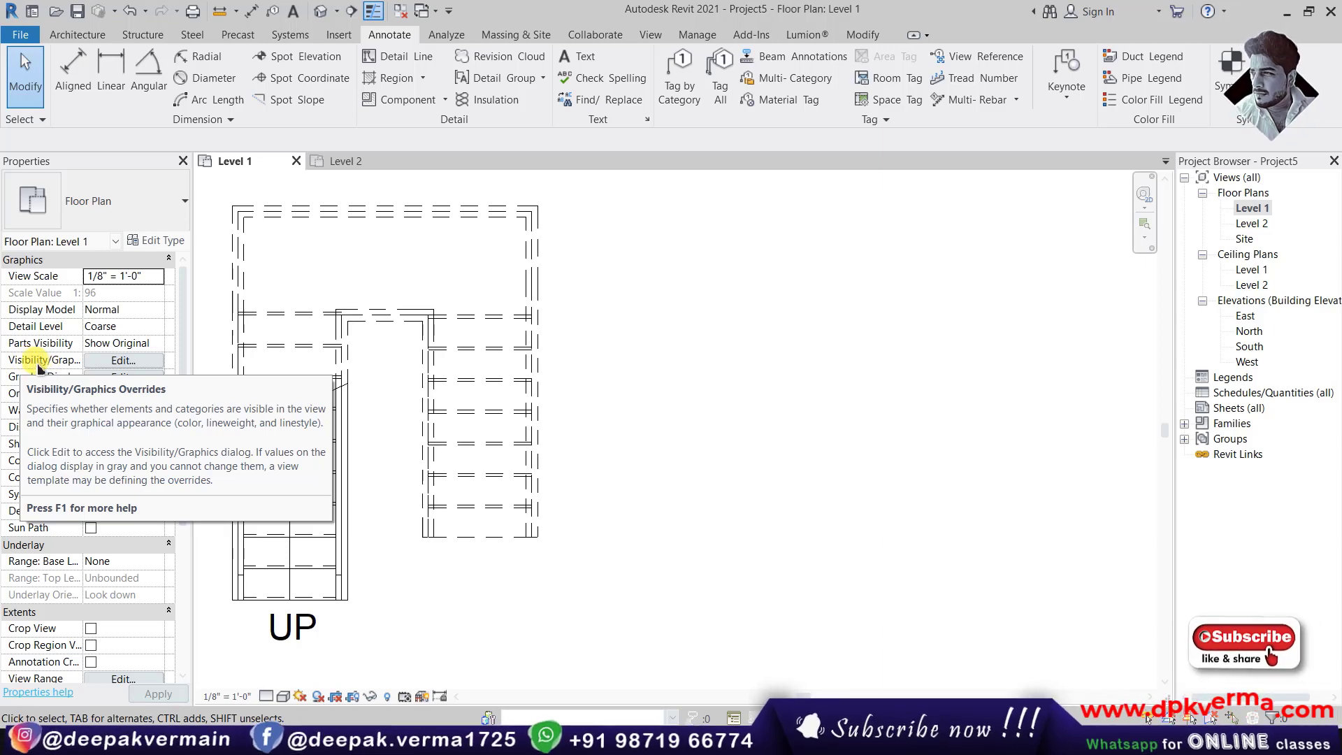
Review the Stairs subcategories in the Level 1 Visibility/Graphic Overrides, widening the Visibility column to read their names, and leave without changes.
{"action": "left_click", "coordinate": [650, 35]}
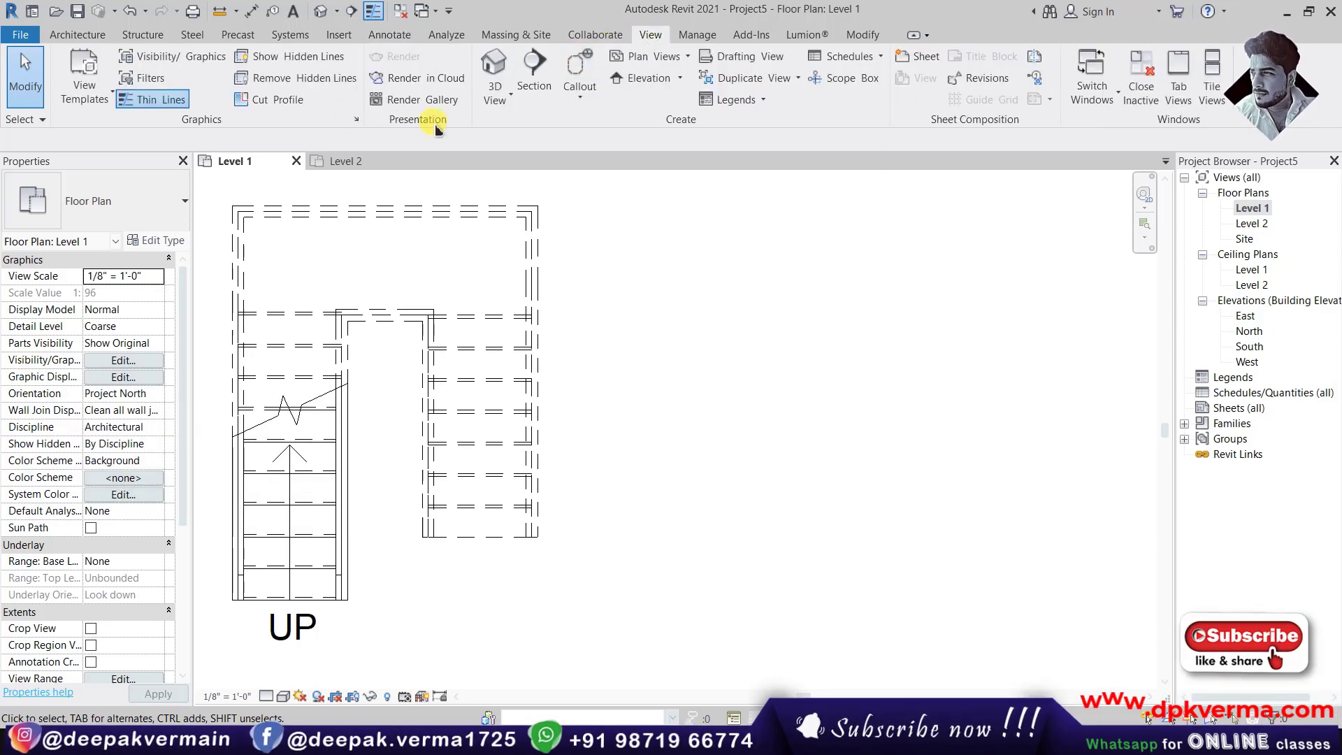
{"action": "left_click", "coordinate": [189, 56]}
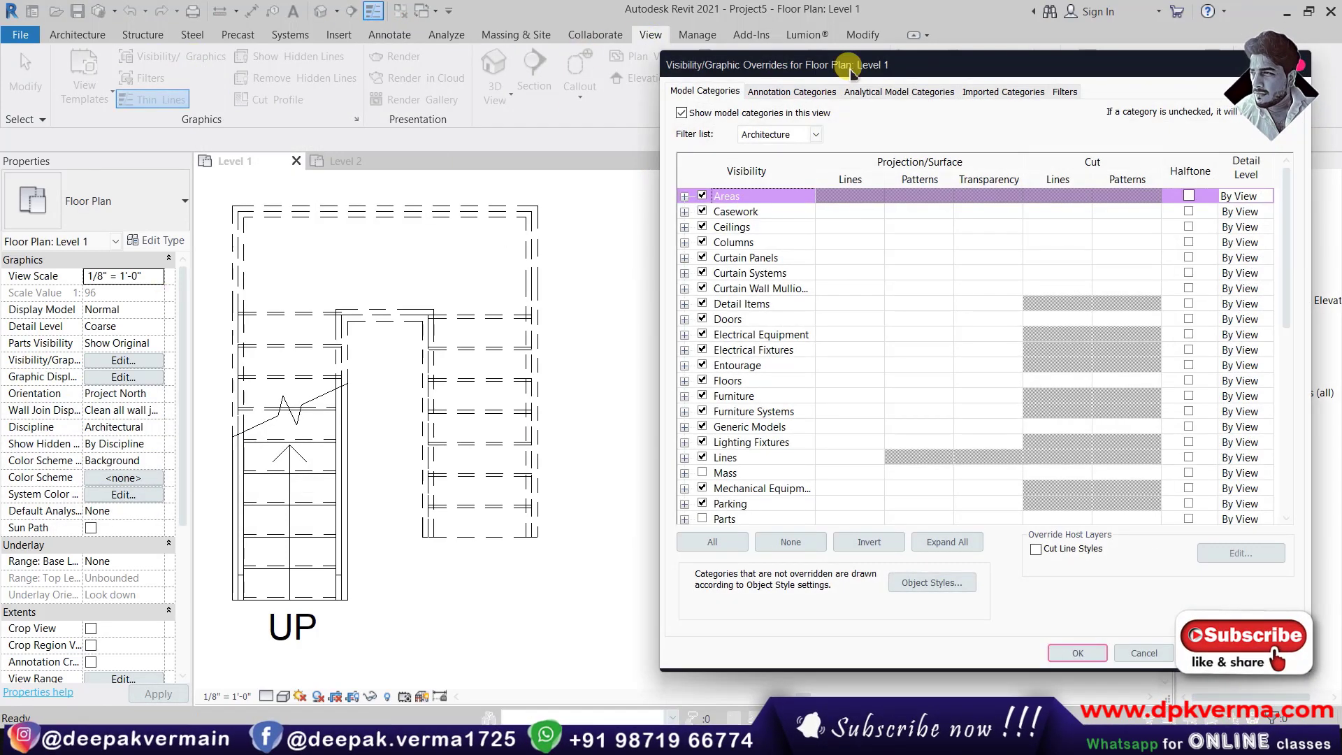
{"action": "left_click_drag", "start_coordinate": [848, 67], "coordinate": [814, 73]}
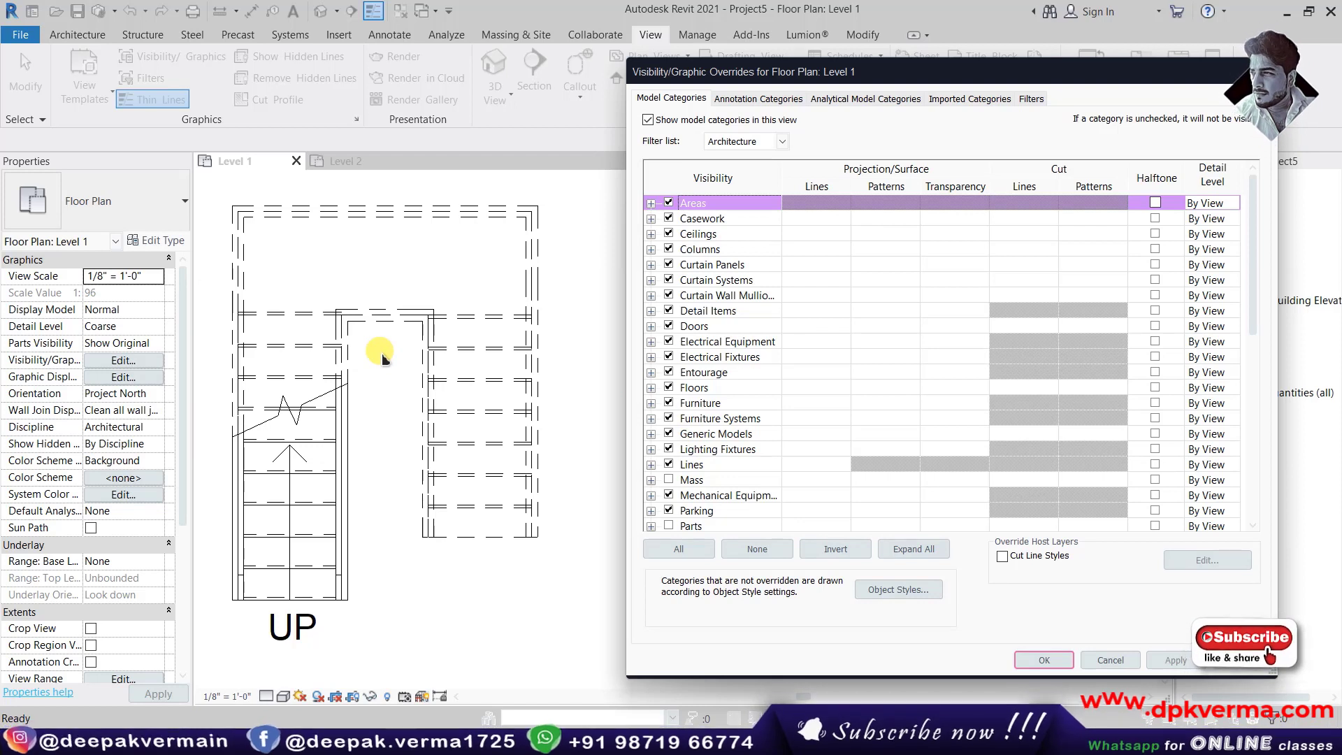
{"action": "left_click_drag", "start_coordinate": [1264, 276], "coordinate": [1262, 475]}
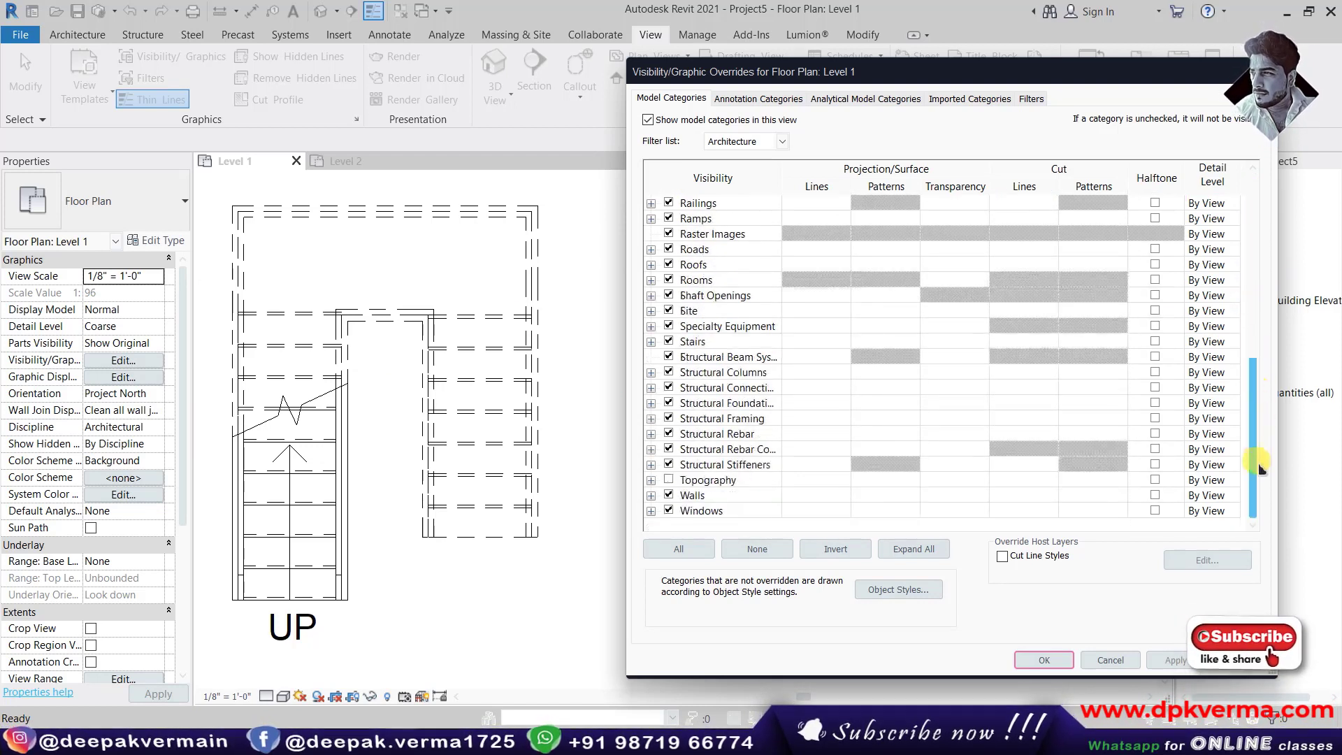
{"action": "left_click", "coordinate": [651, 341]}
{"action": "scroll", "coordinate": [699, 357], "scroll_direction": "down", "scroll_amount": 1}
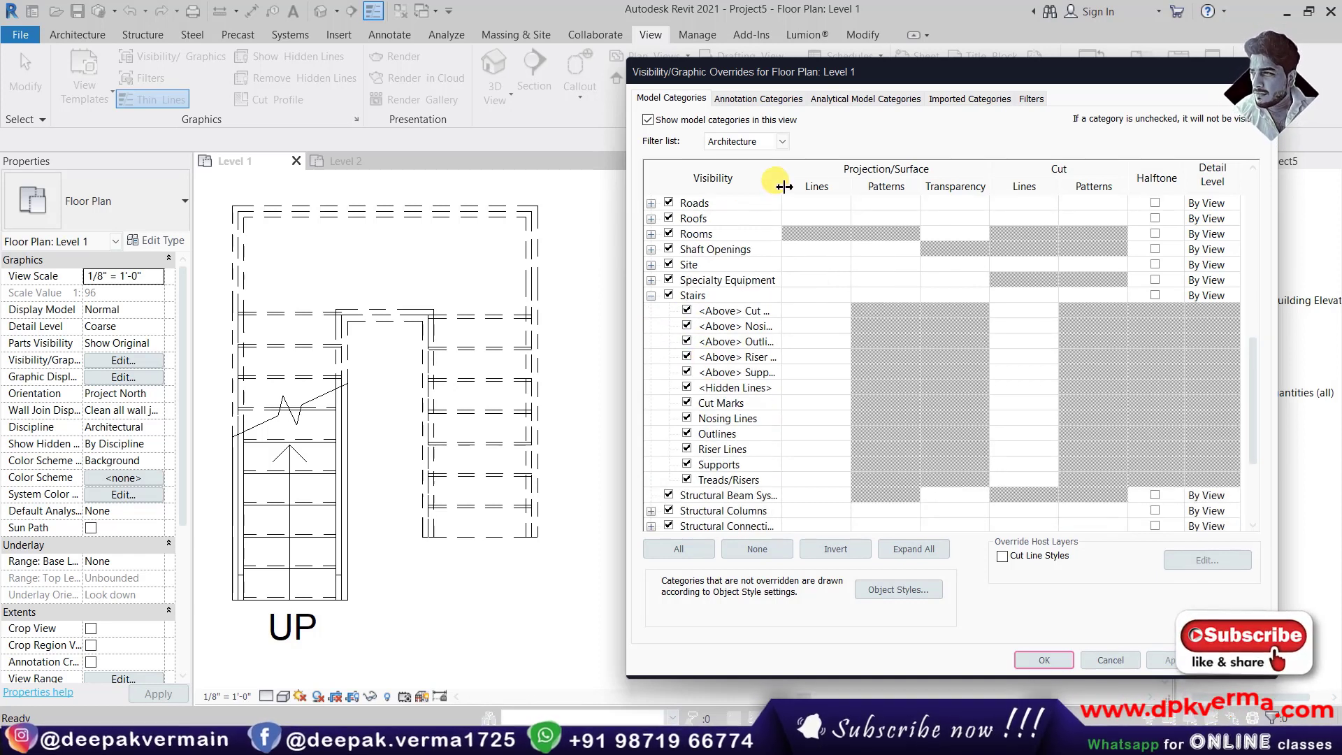
{"action": "left_click_drag", "start_coordinate": [781, 192], "coordinate": [834, 198]}
{"action": "scroll", "coordinate": [782, 293], "scroll_direction": "down", "scroll_amount": 1}
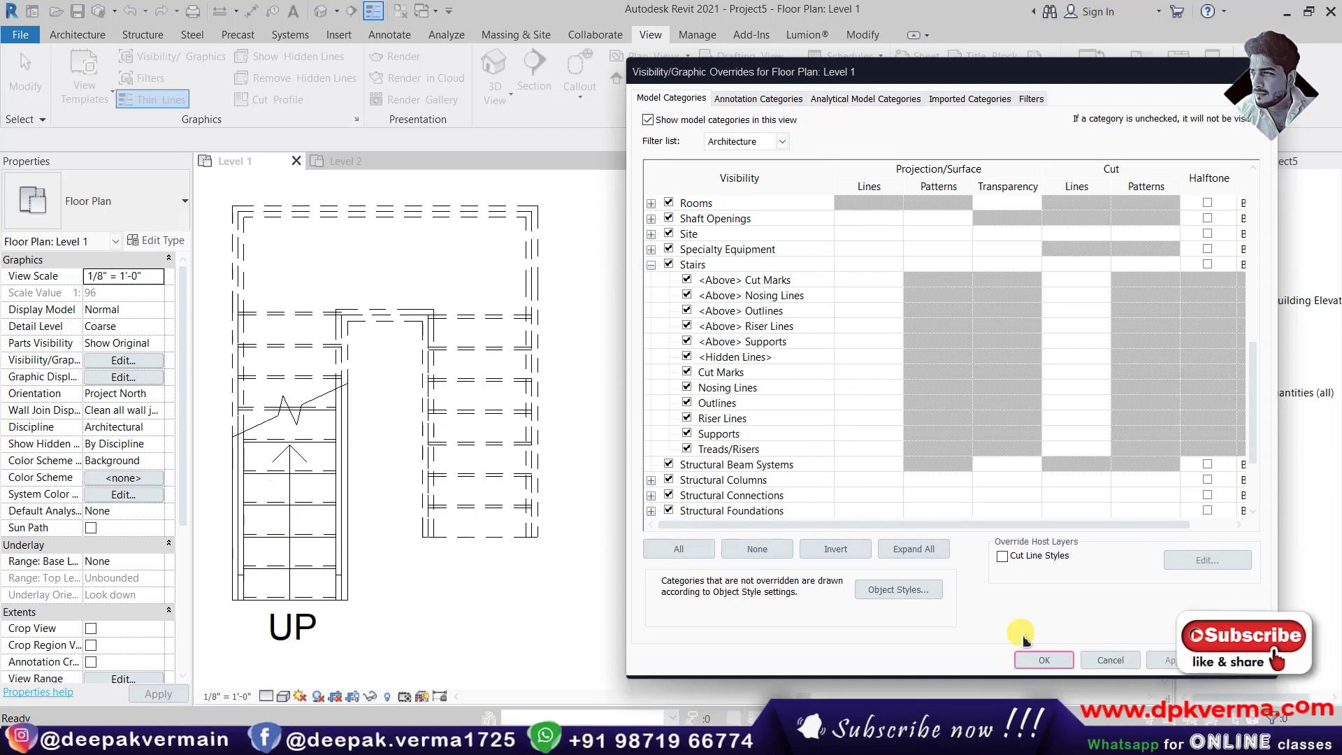
{"action": "left_click", "coordinate": [1112, 660]}
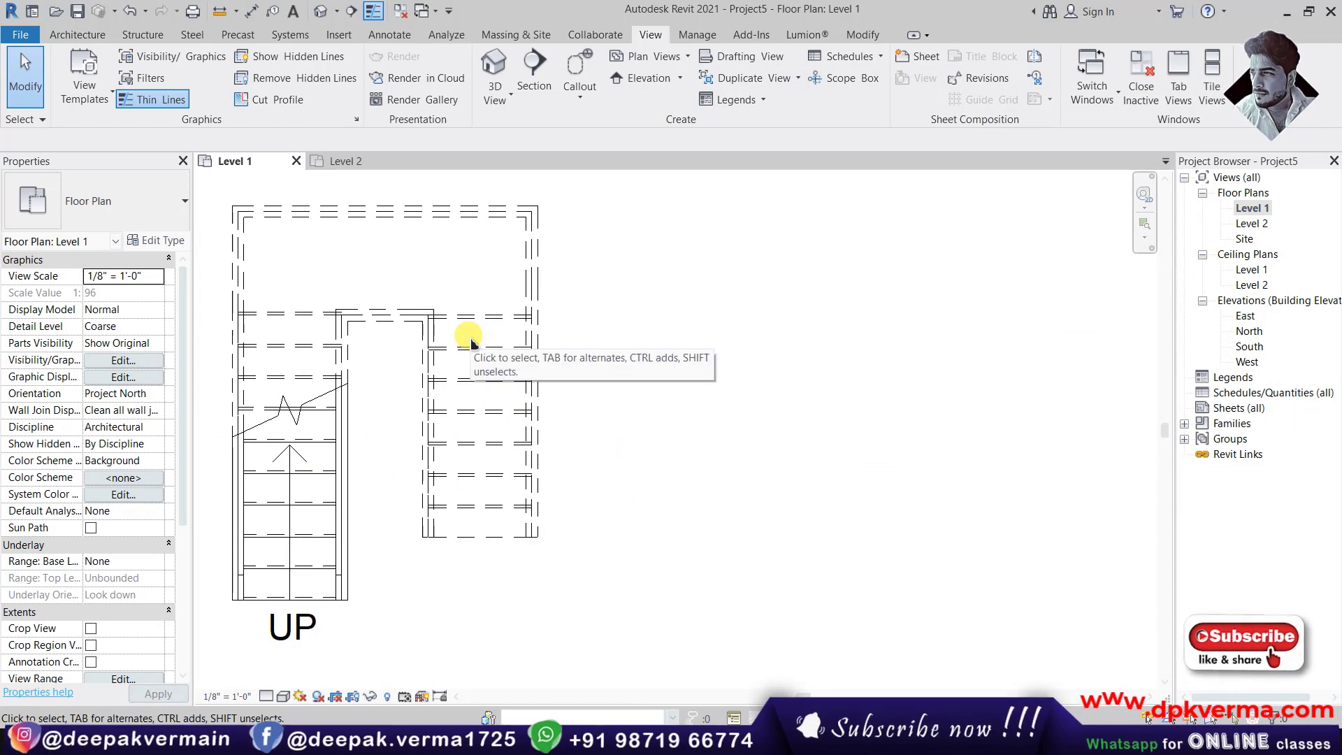
{"action": "scroll", "coordinate": [239, 428], "scroll_direction": "up", "scroll_amount": 2}
{"action": "scroll", "coordinate": [321, 384], "scroll_direction": "down", "scroll_amount": 2}
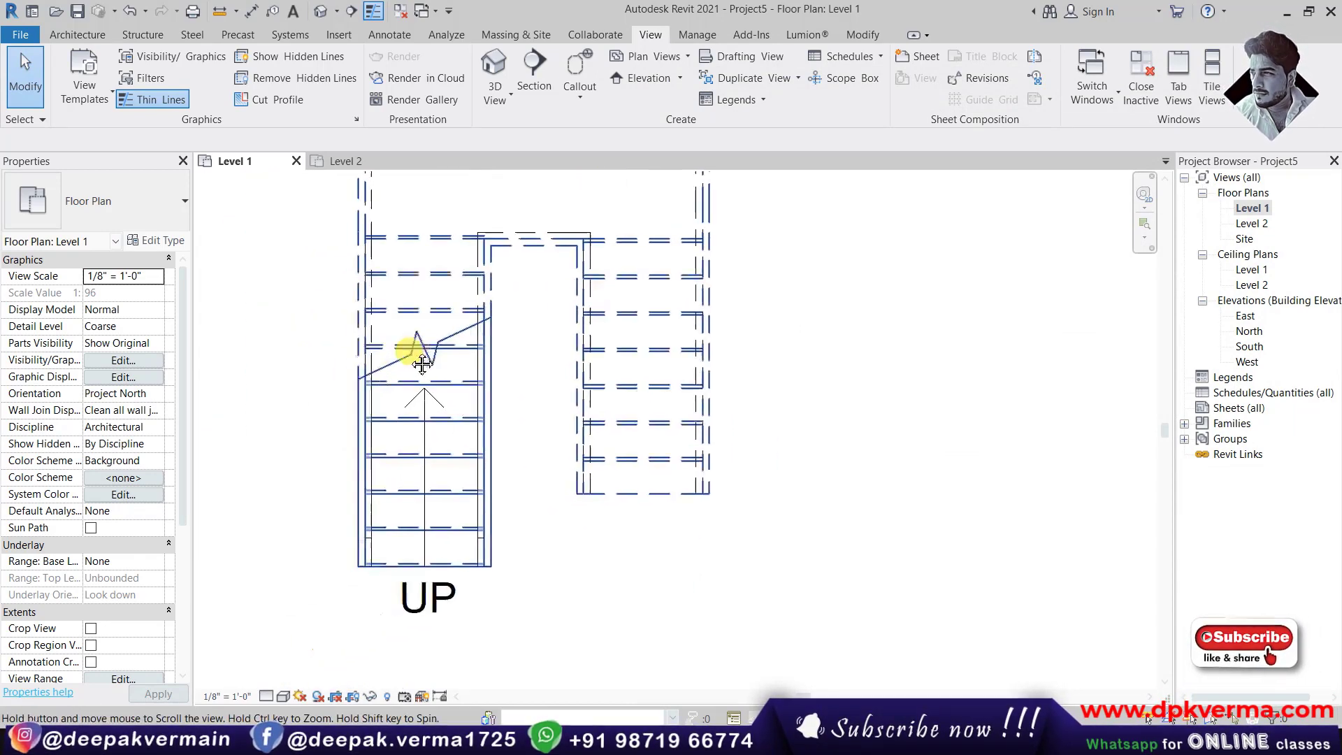
{"action": "scroll", "coordinate": [390, 384], "scroll_direction": "down", "scroll_amount": 1}
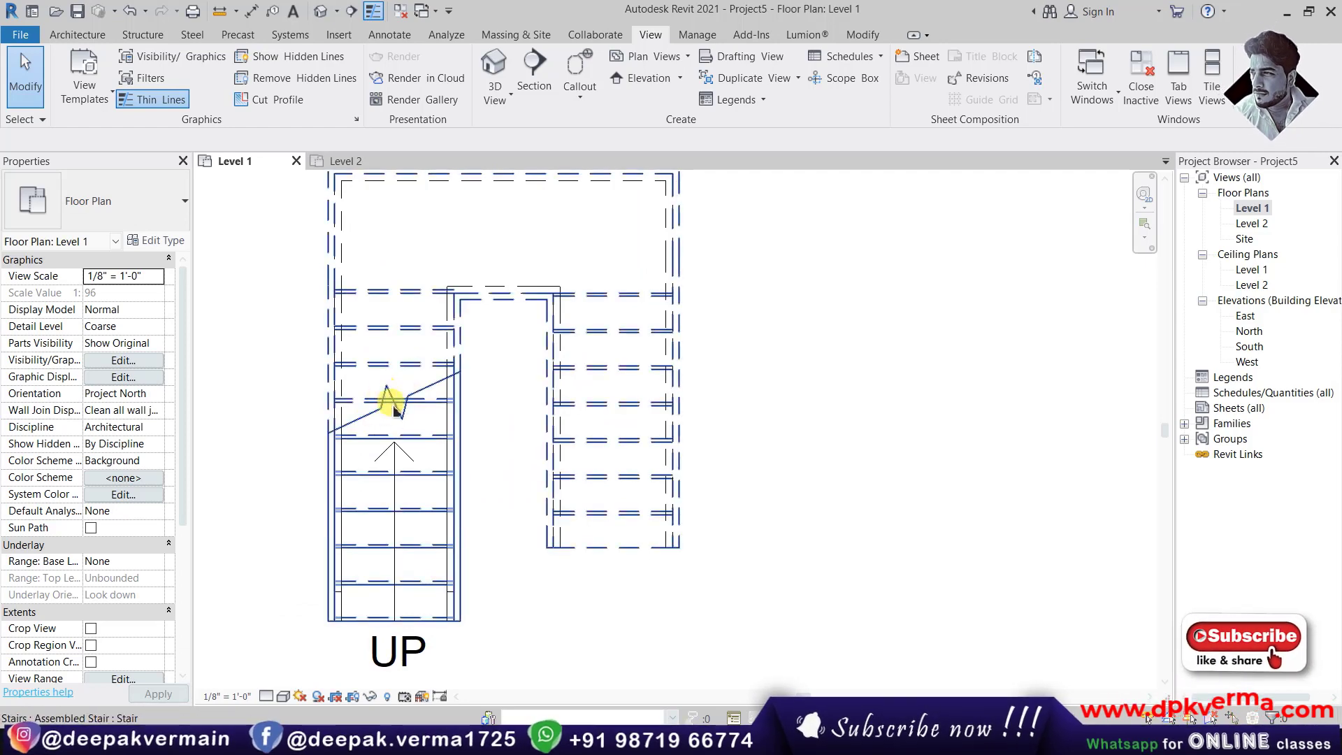
Set the Cut Line Type of the Level 1 stair's Single Zigzag cut mark to Double Line.
{"action": "middle_click_drag", "start_coordinate": [417, 403], "coordinate": [348, 426]}
{"action": "scroll", "coordinate": [348, 426], "scroll_direction": "down", "scroll_amount": 1}
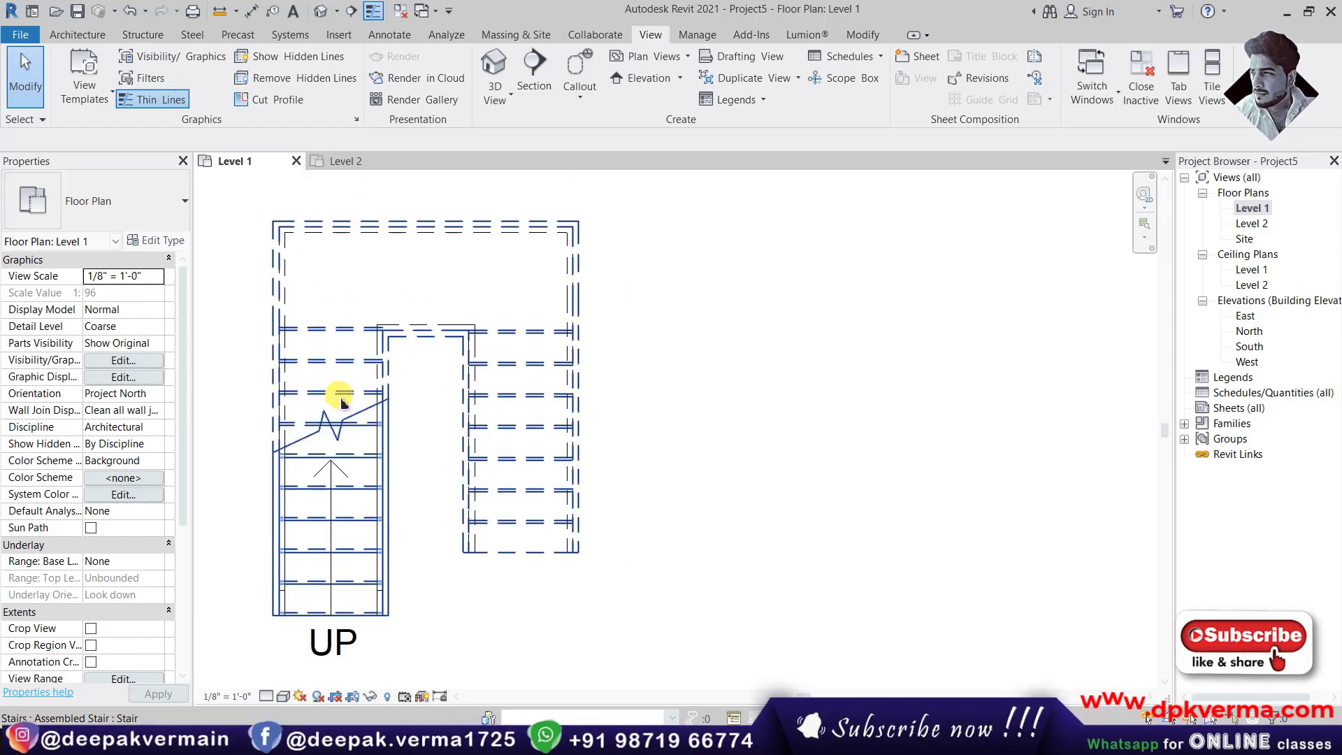
{"action": "left_click", "coordinate": [341, 400]}
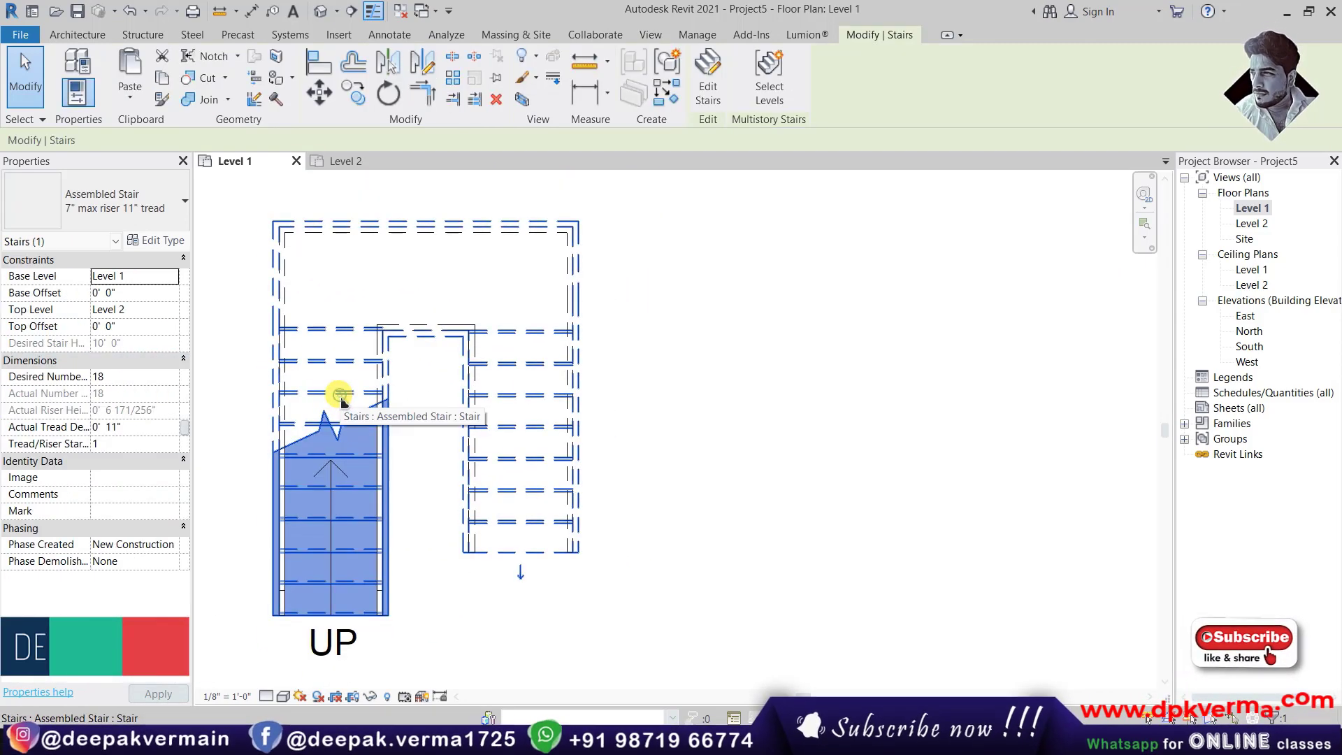
{"action": "left_click", "coordinate": [175, 247]}
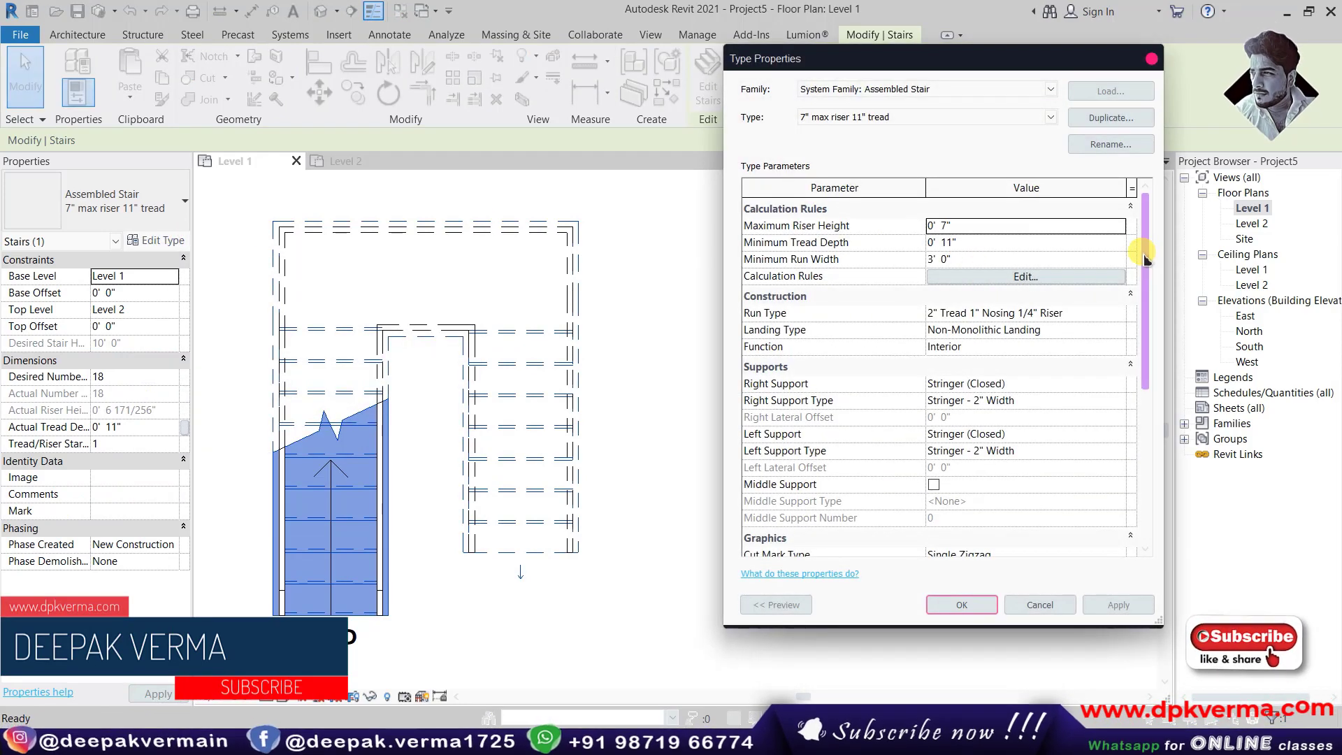
{"action": "left_click_drag", "start_coordinate": [1147, 259], "coordinate": [1094, 392]}
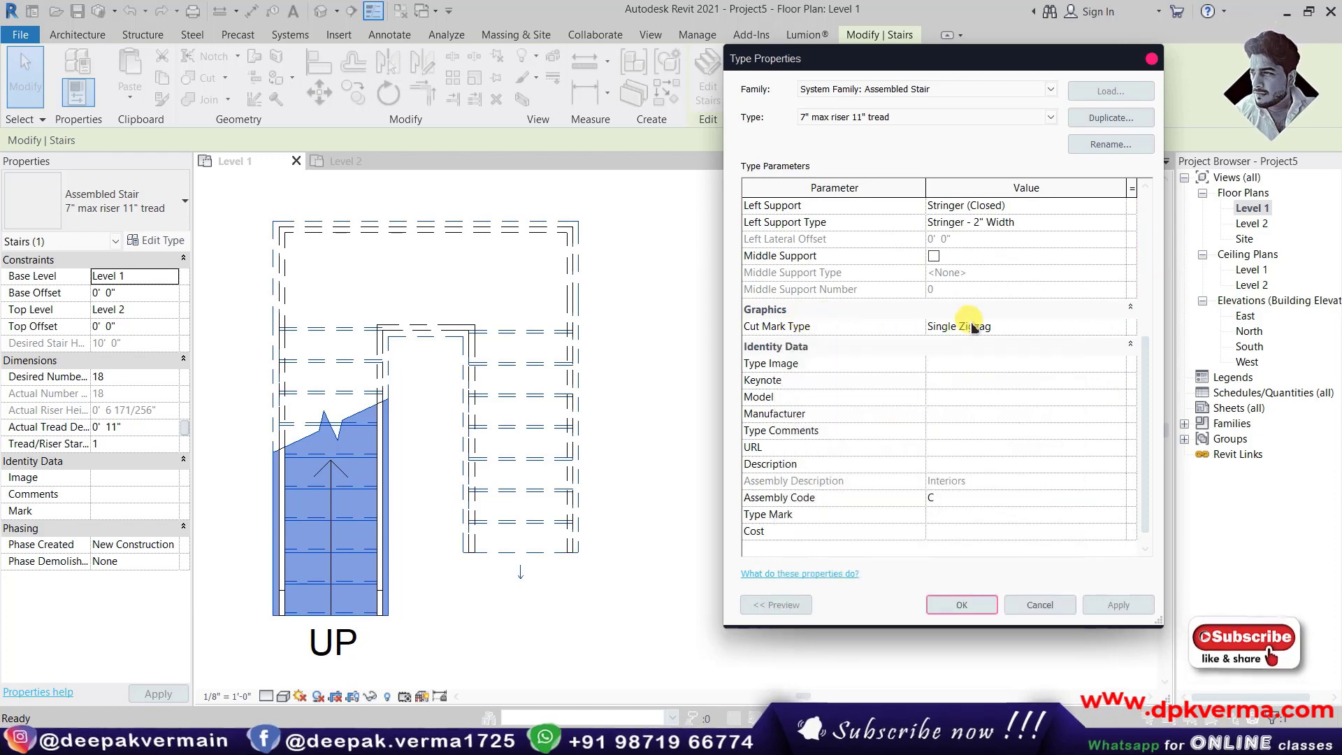
{"action": "left_click", "coordinate": [1119, 327]}
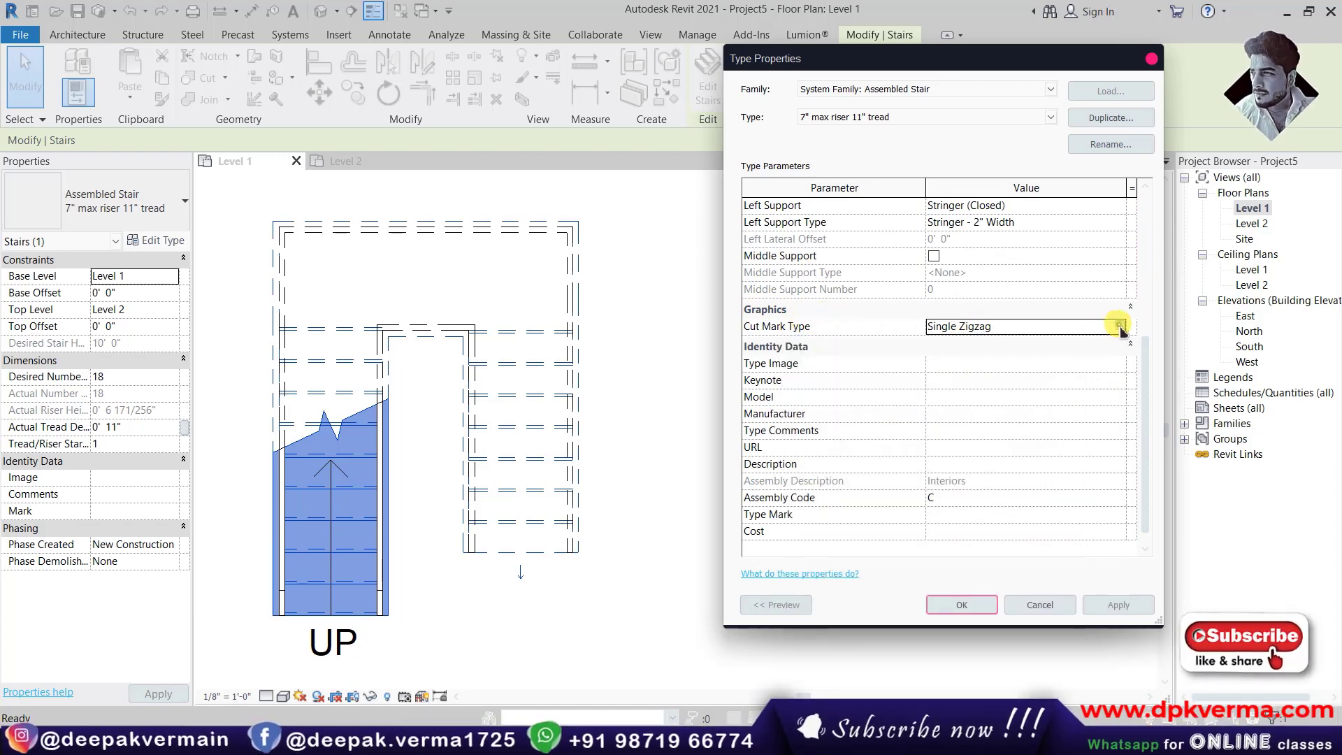
{"action": "left_click", "coordinate": [1118, 327]}
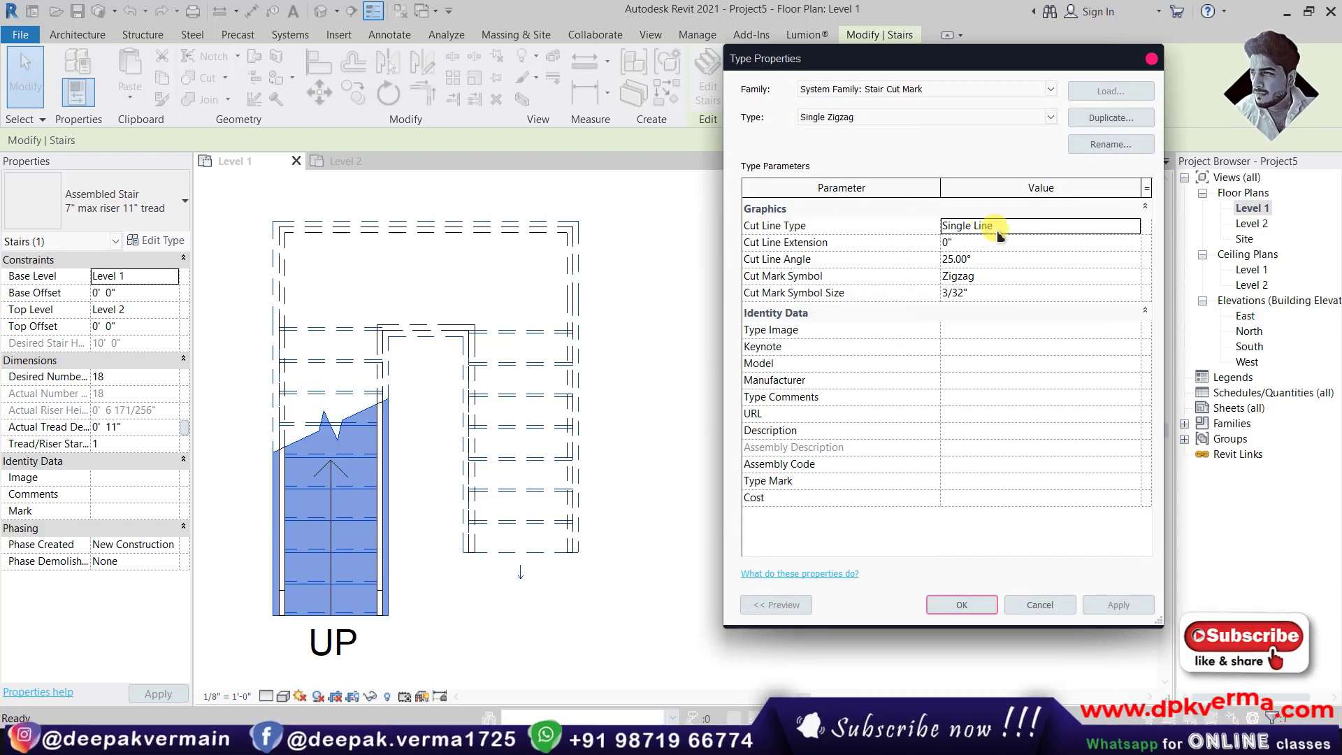
{"action": "left_click", "coordinate": [1134, 231]}
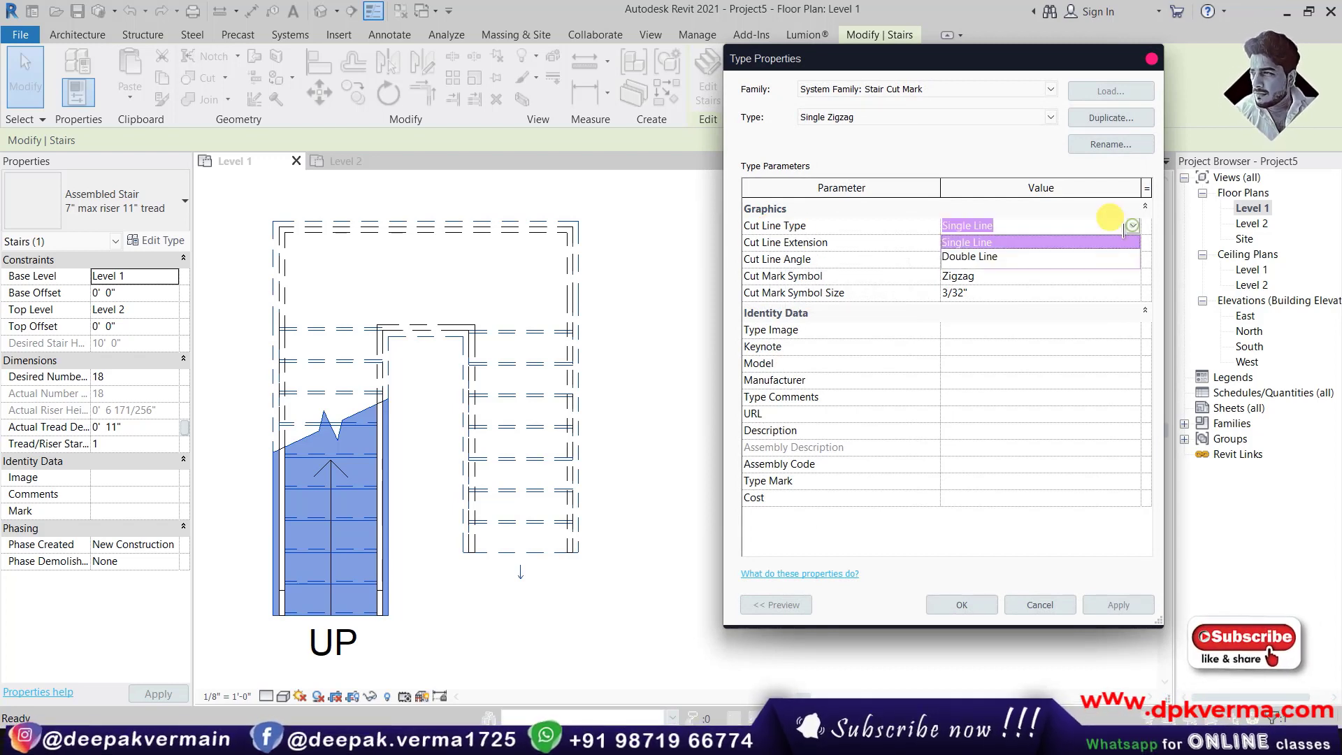
{"action": "left_click", "coordinate": [988, 257]}
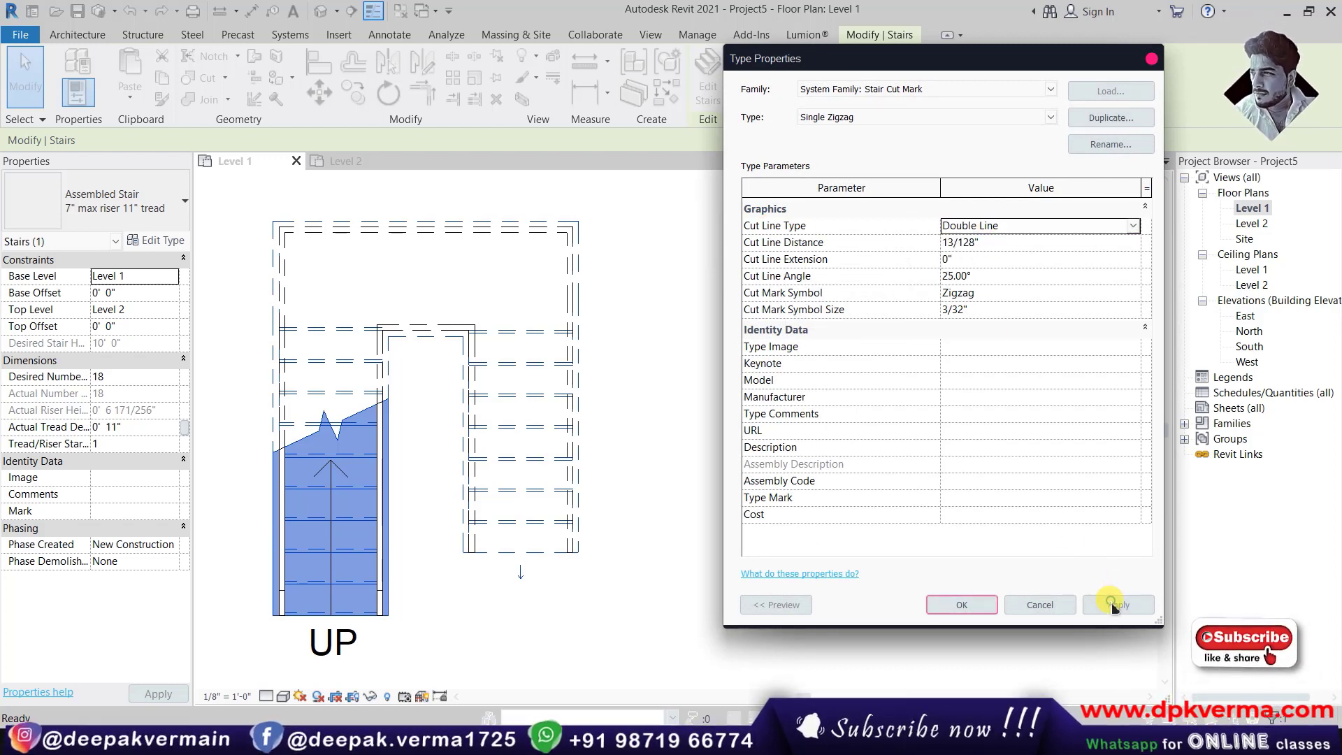
{"action": "left_click", "coordinate": [962, 604]}
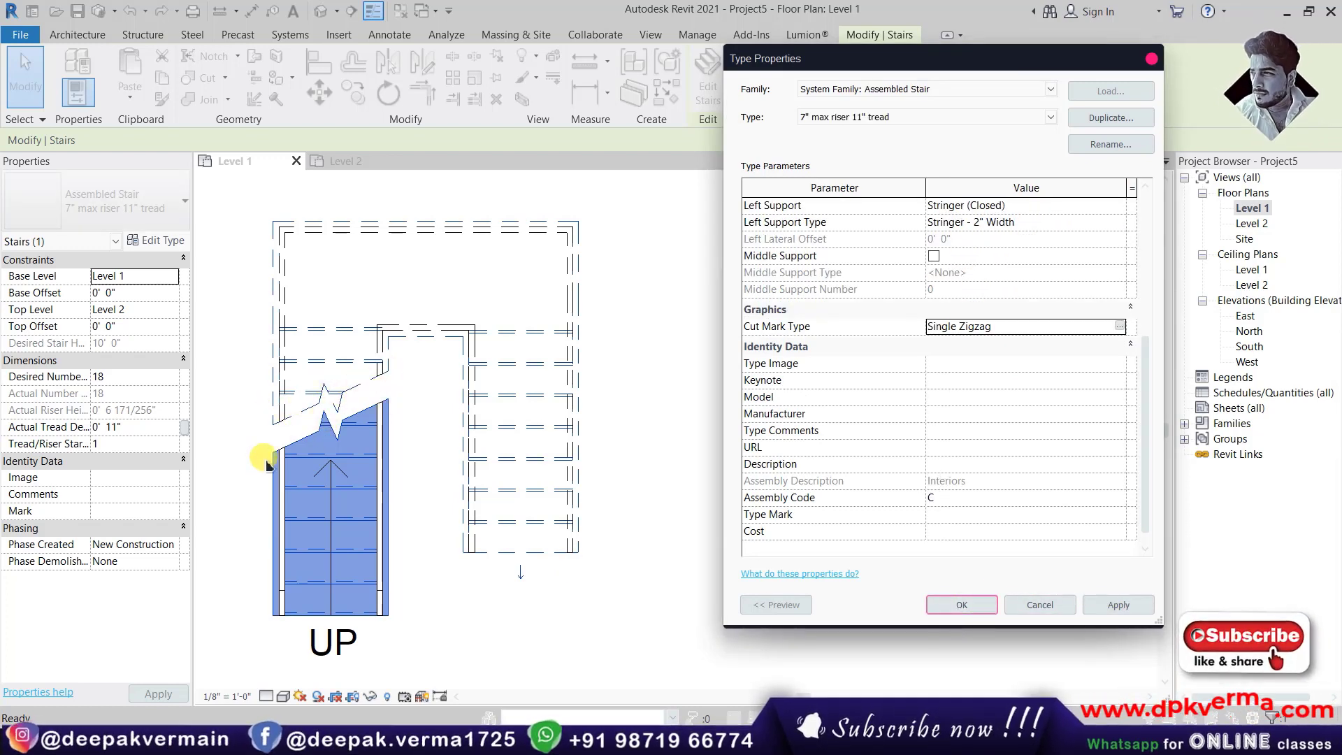
Set the Single Zigzag cut mark's Cut Line Distance to .1".
{"action": "left_click", "coordinate": [1119, 326]}
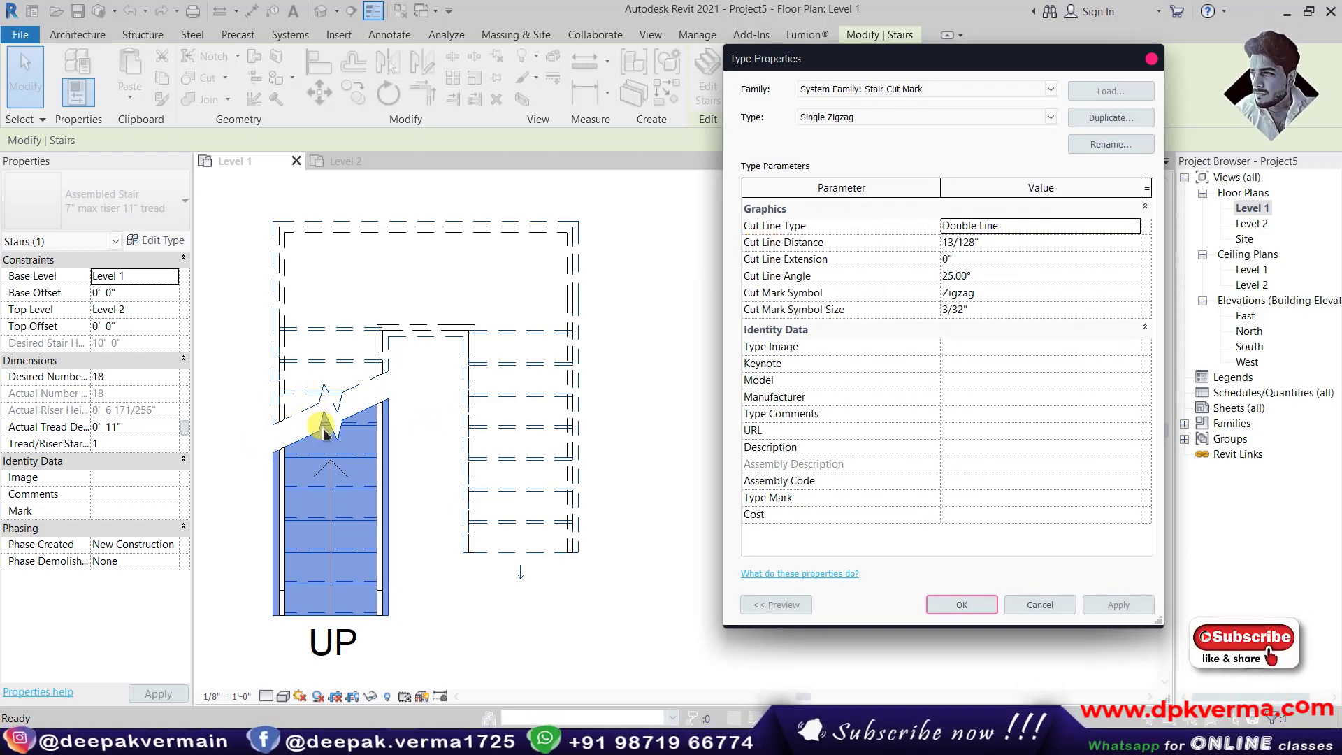
{"action": "left_click", "coordinate": [992, 243]}
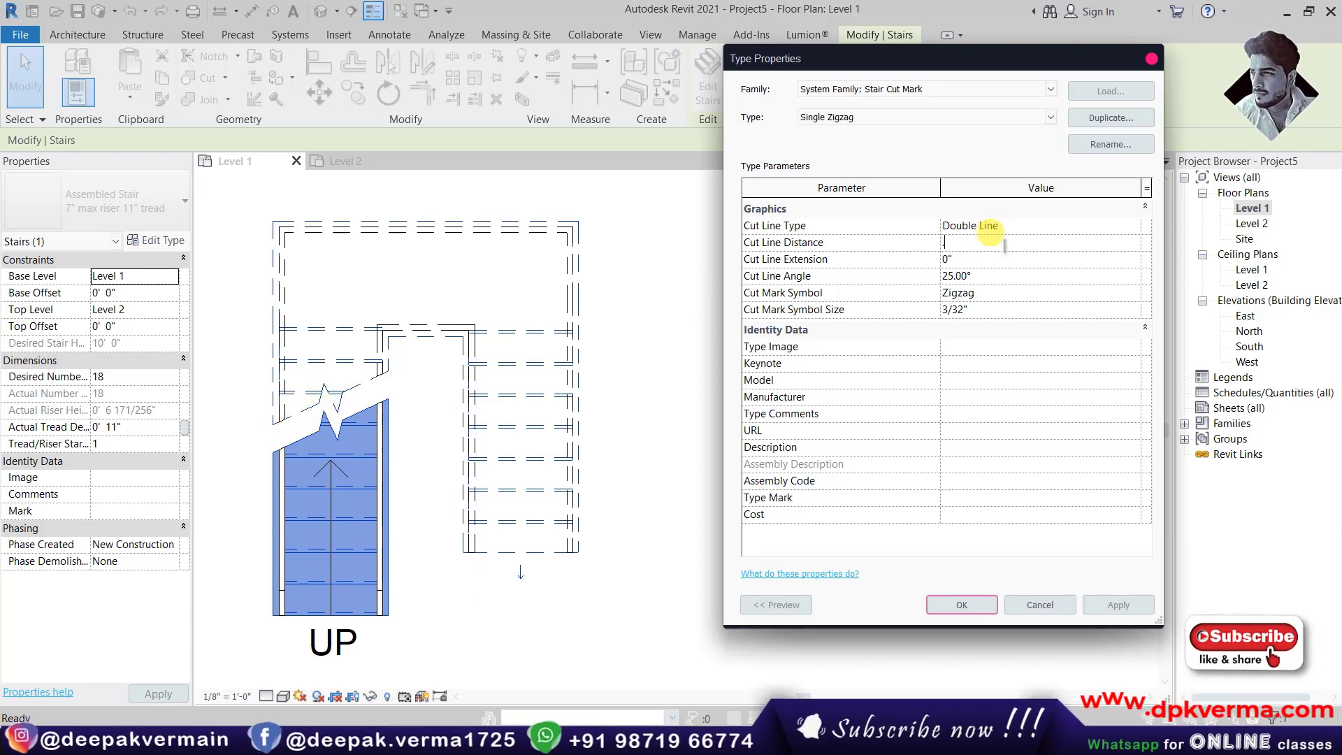
{"action": "type", "text": ".1\""}
{"action": "left_click", "coordinate": [992, 606]}
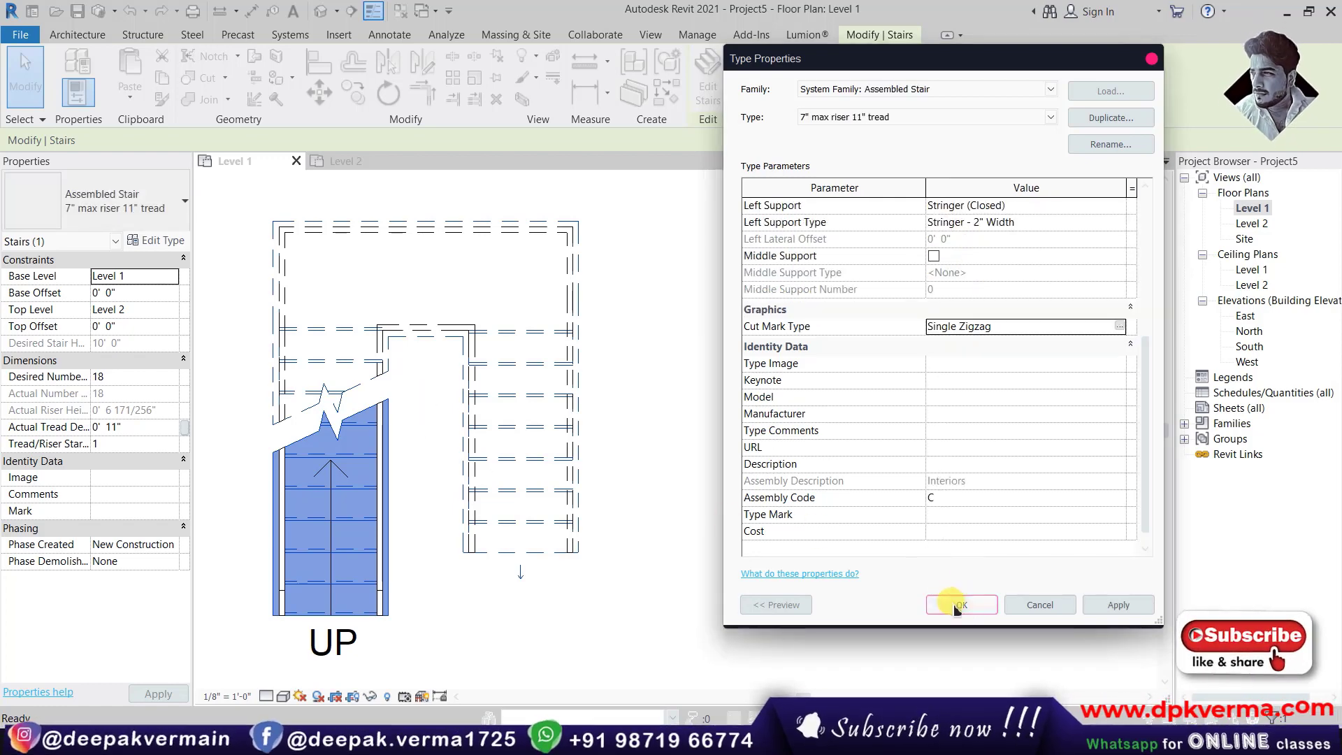
Try a Cut Line Distance of 1" for the Single Zigzag cut mark.
{"action": "left_click", "coordinate": [1120, 327]}
{"action": "left_click", "coordinate": [1017, 242]}
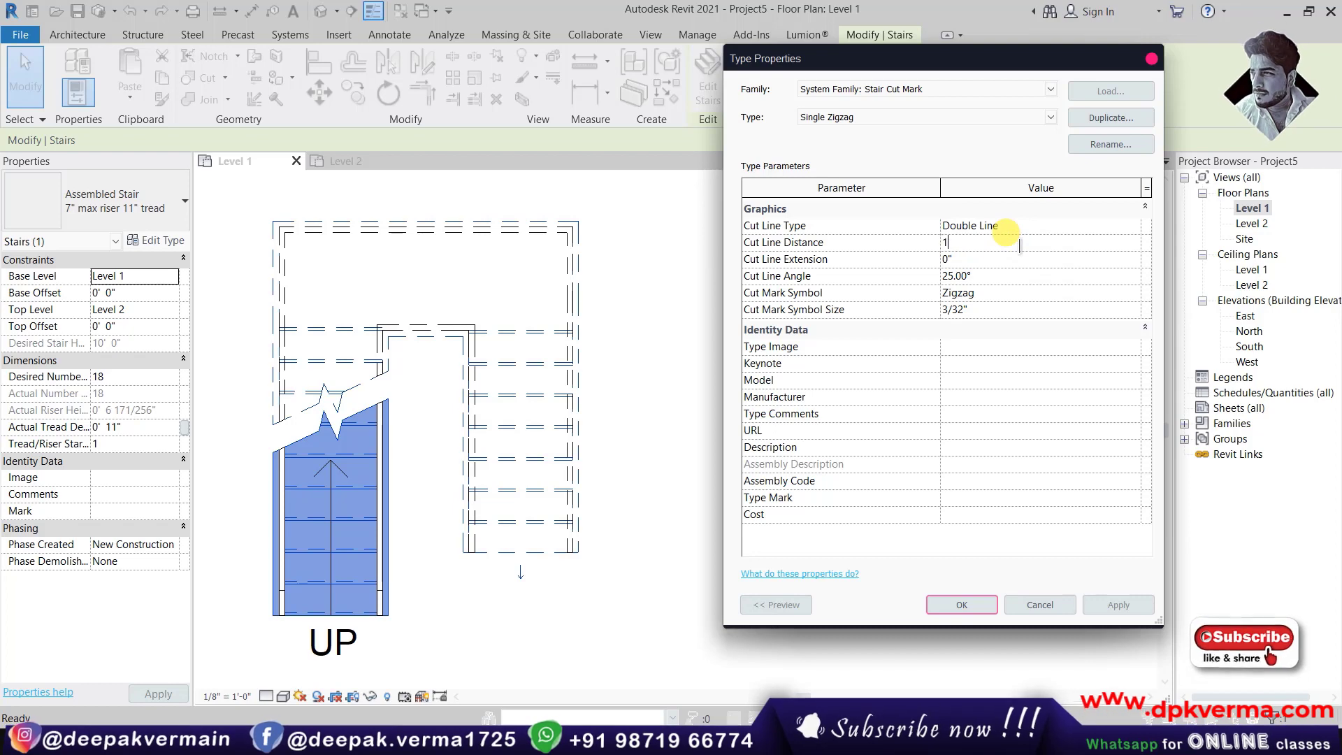
{"action": "type", "text": "1"}
{"action": "left_click", "coordinate": [955, 604]}
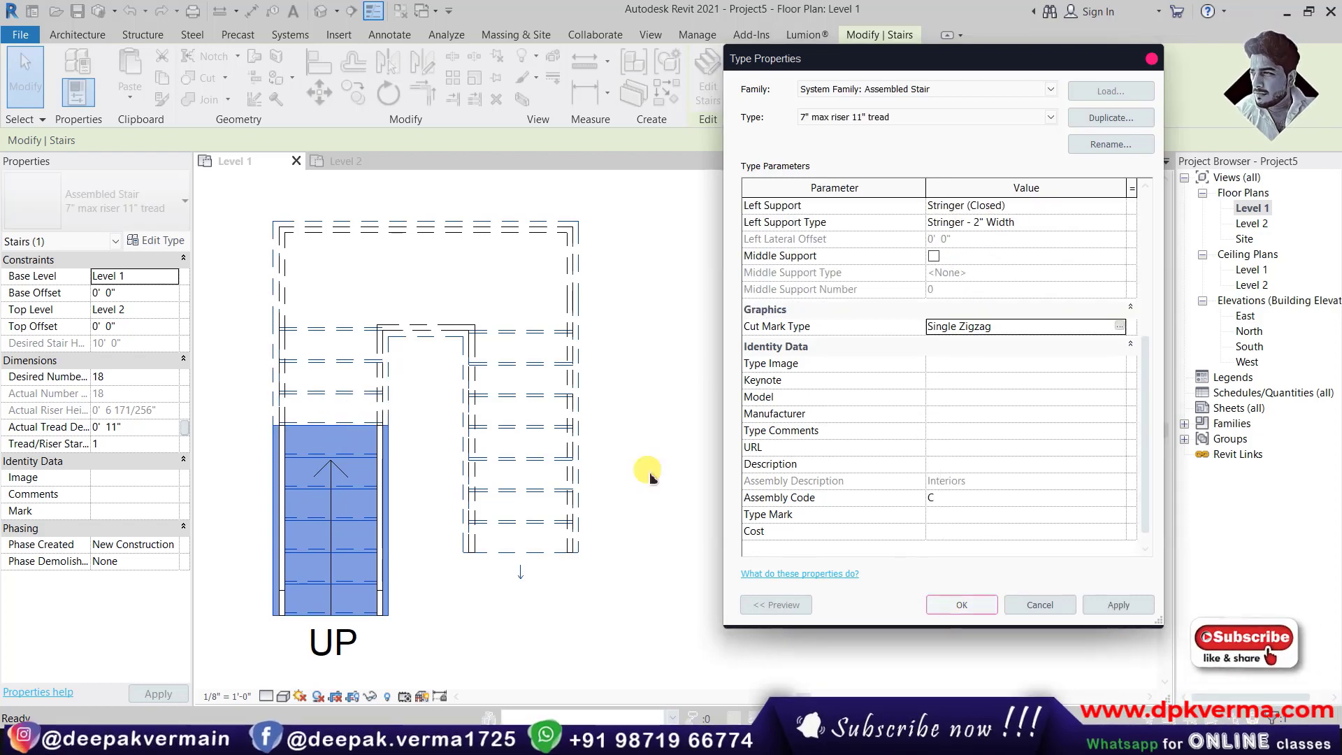
Reduce the Single Zigzag cut mark's Cut Line Distance to .01".
{"action": "left_click", "coordinate": [1120, 326]}
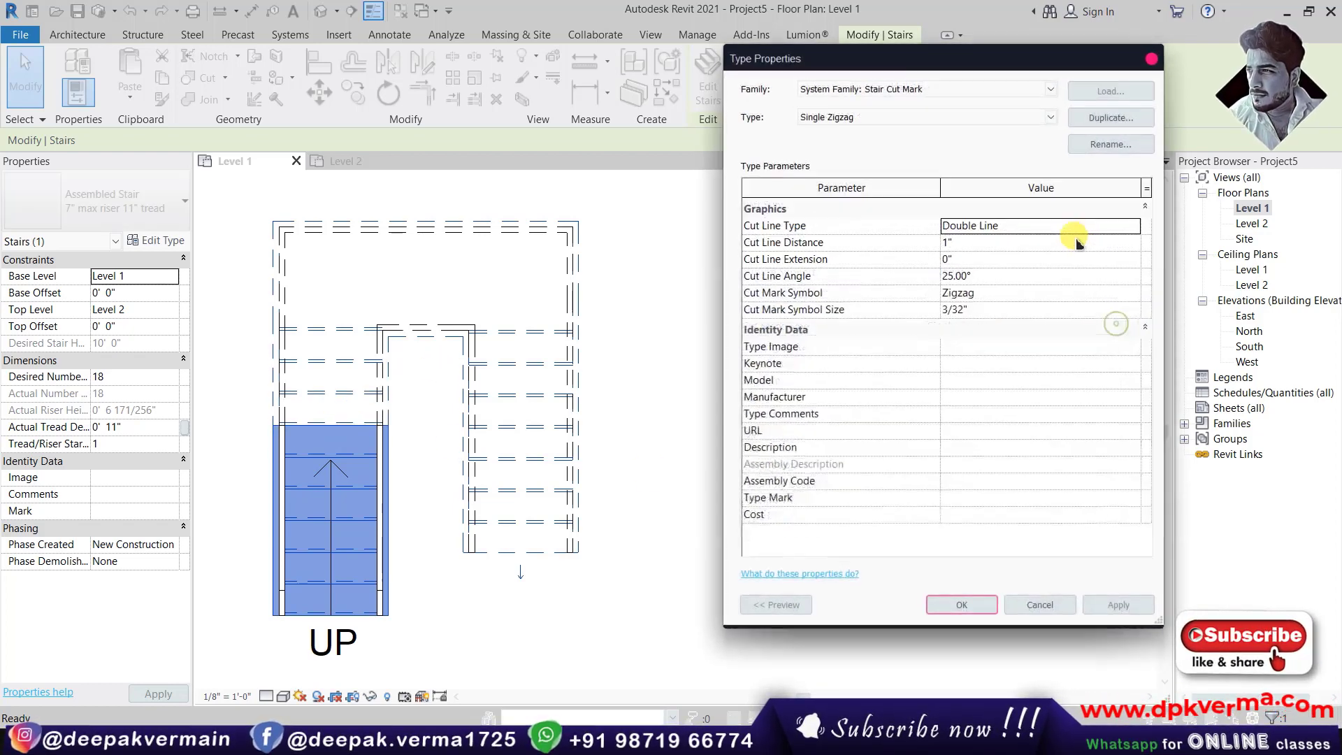
{"action": "left_click", "coordinate": [1038, 244]}
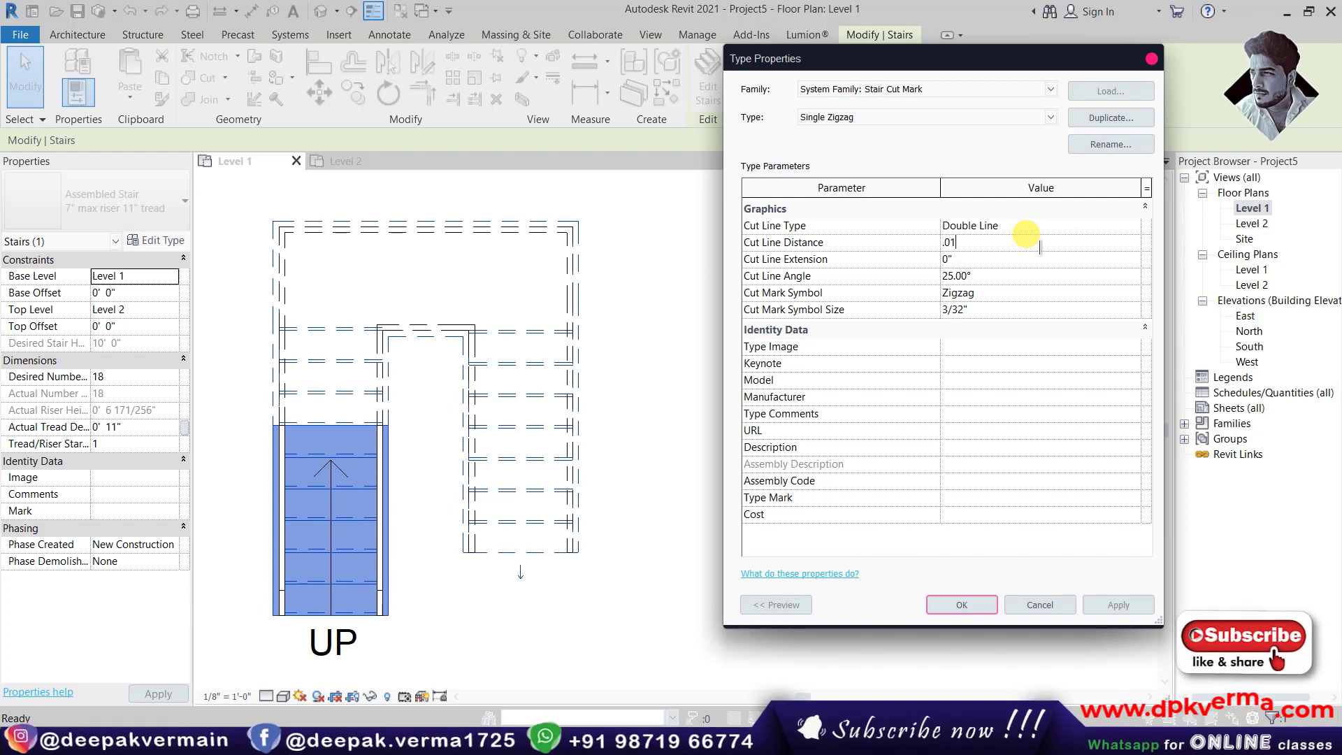
{"action": "type", "text": ".01\""}
{"action": "left_click", "coordinate": [1005, 295]}
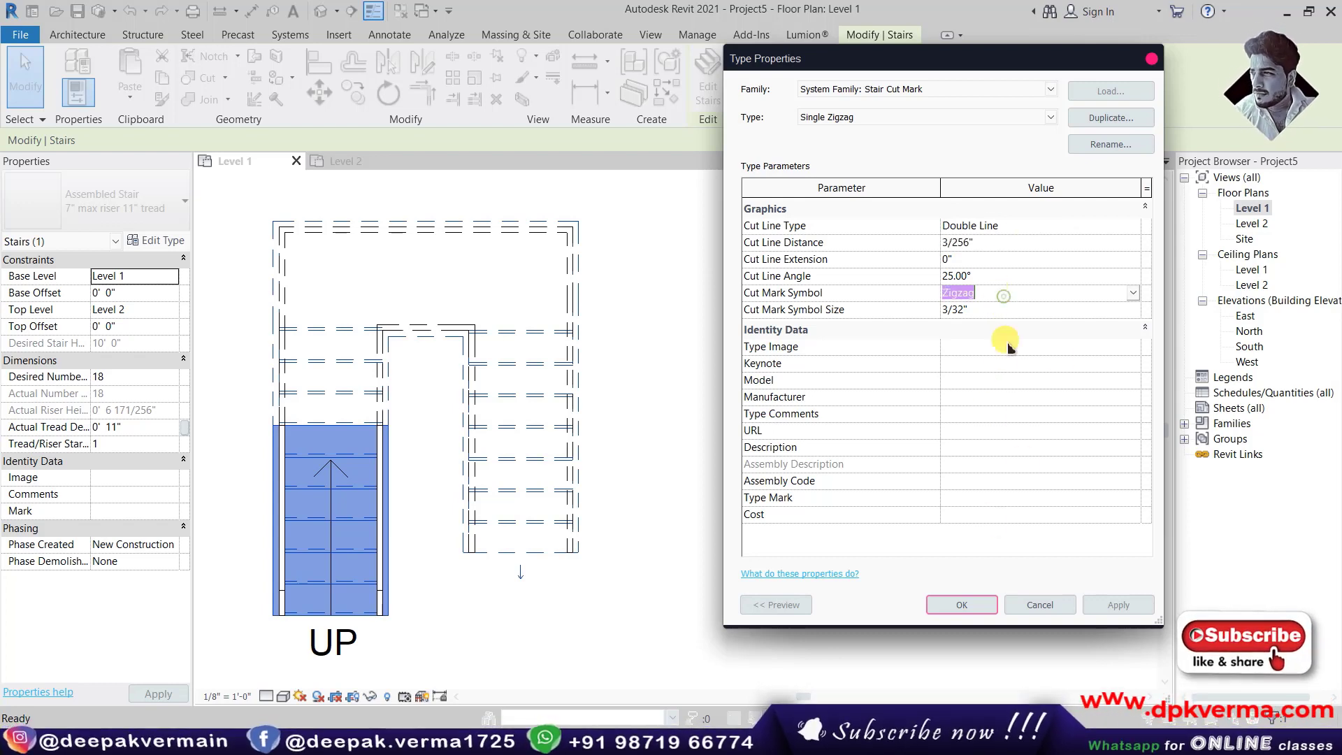
{"action": "left_click", "coordinate": [962, 604]}
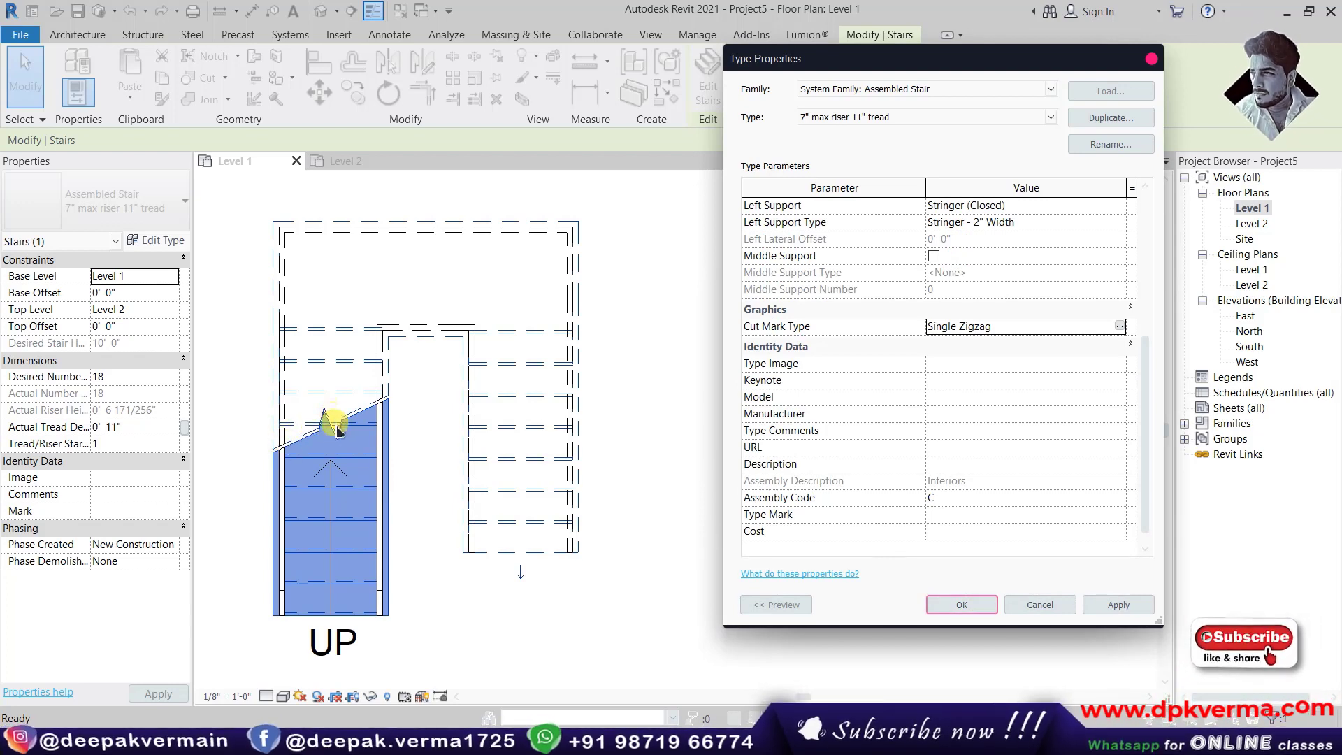
Set the Single Zigzag cut mark's Cut Line Distance to .05" and accept the stair's type properties.
{"action": "left_click", "coordinate": [1000, 223]}
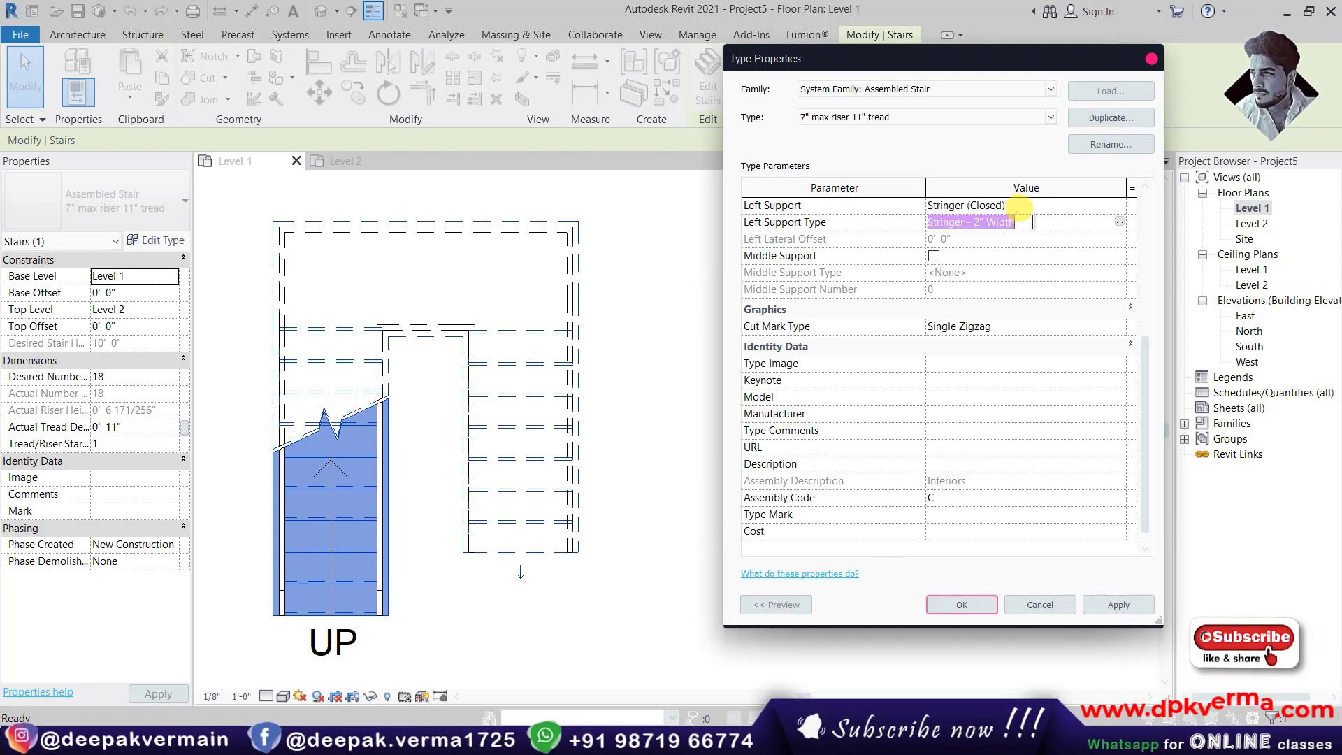
{"action": "left_click", "coordinate": [1118, 326]}
{"action": "left_click", "coordinate": [1119, 326]}
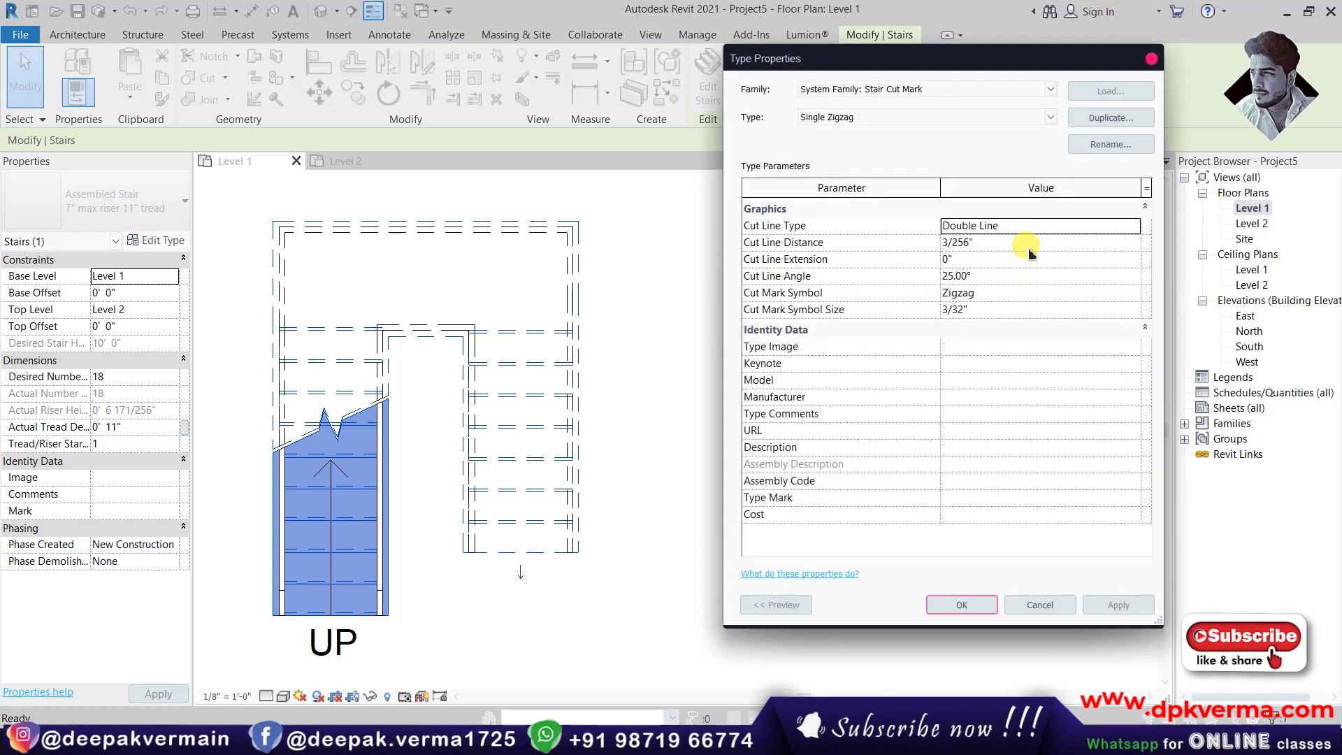
{"action": "left_click", "coordinate": [1021, 243]}
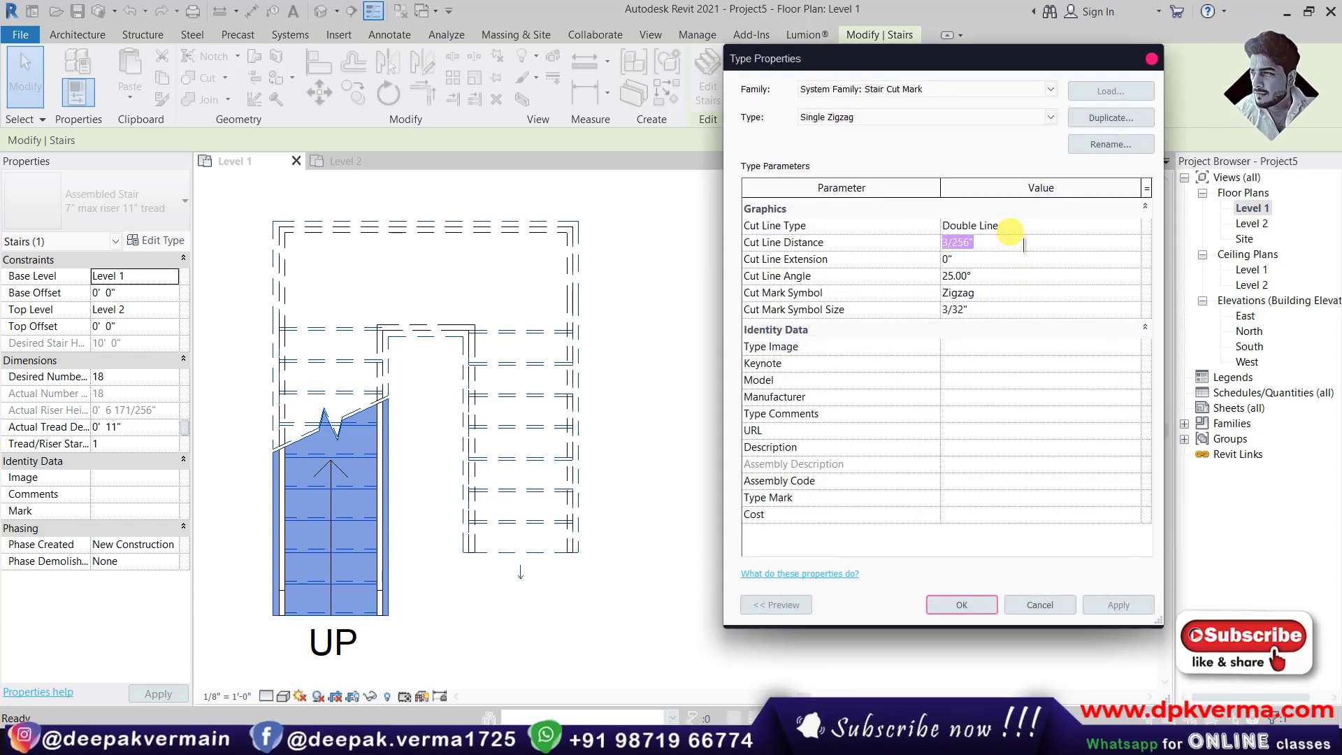
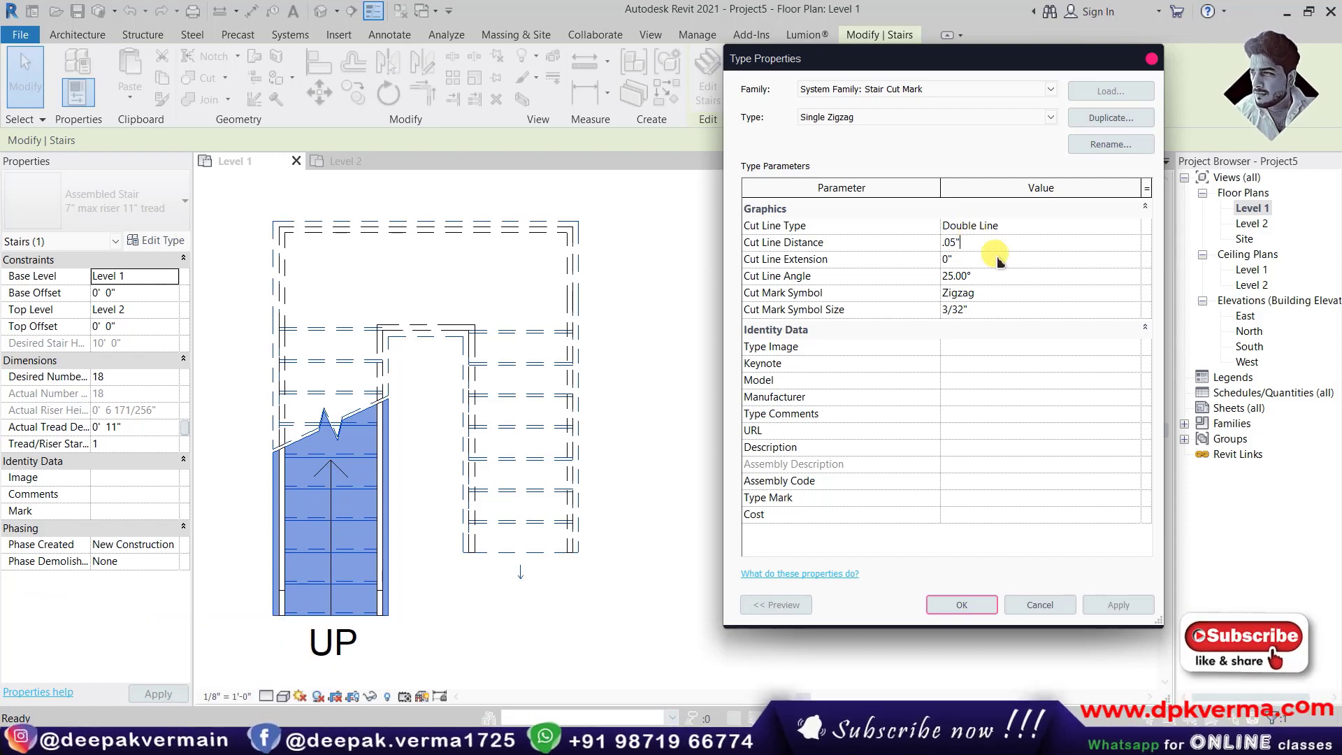
{"action": "key", "text": "Tab"}
{"action": "left_click", "coordinate": [974, 613]}
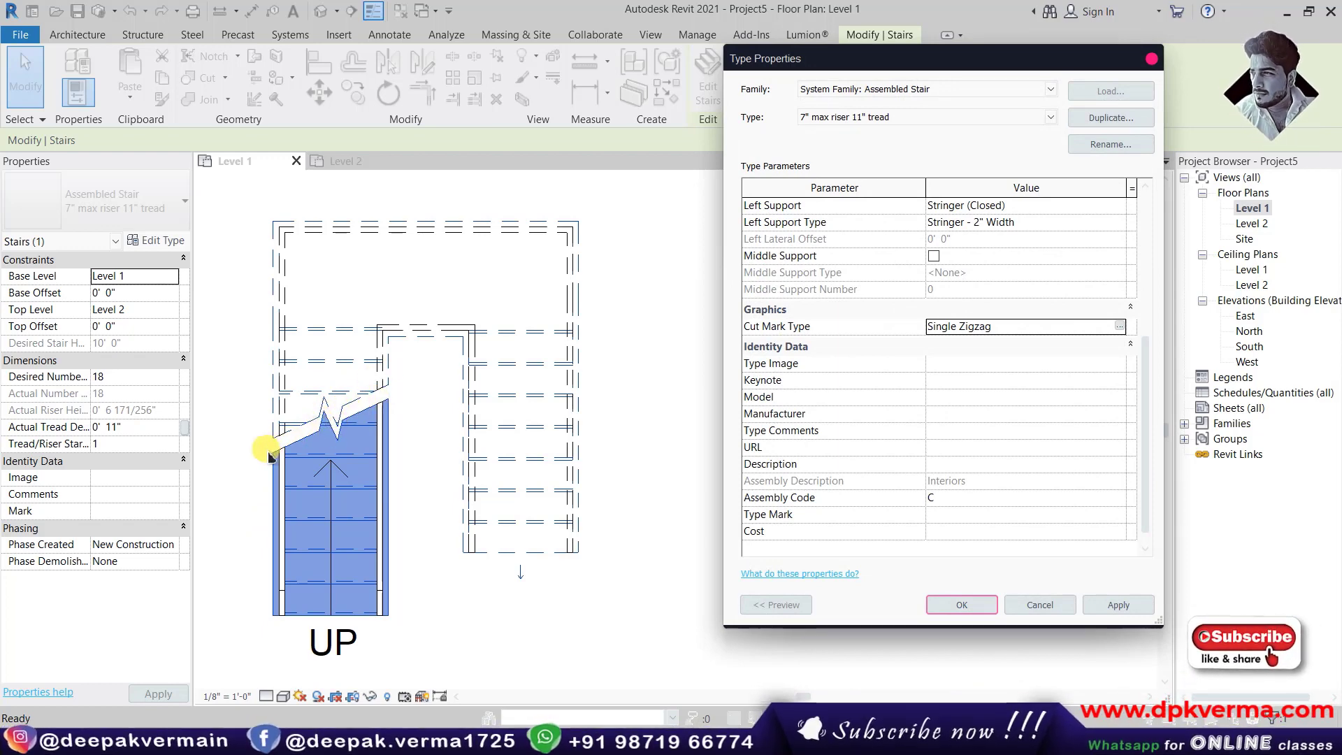
{"action": "left_click", "coordinate": [961, 603]}
Set the Cut Line Extension of the stair's Single Zigzag cut mark to .1".
{"action": "scroll", "coordinate": [286, 426], "scroll_direction": "up", "scroll_amount": 3}
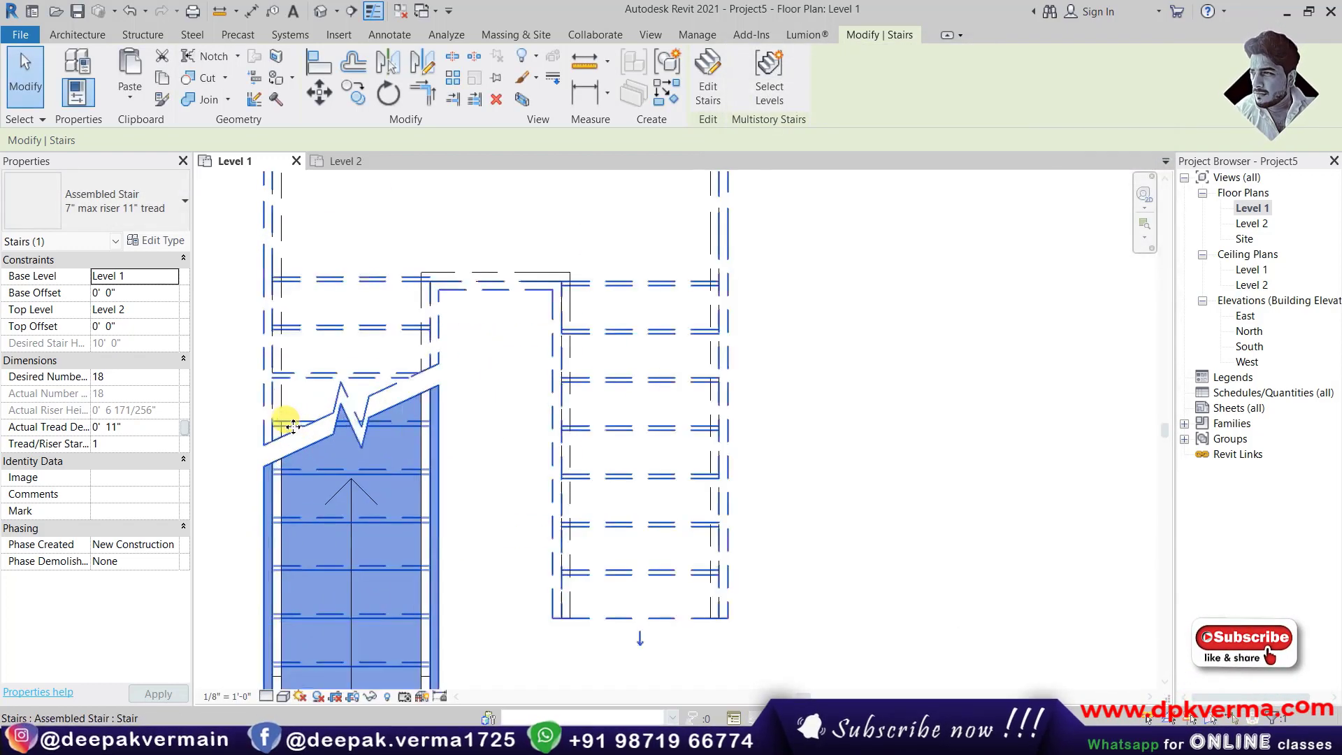
{"action": "left_click", "coordinate": [158, 240]}
{"action": "scroll", "coordinate": [1100, 509], "scroll_direction": "down", "scroll_amount": 5}
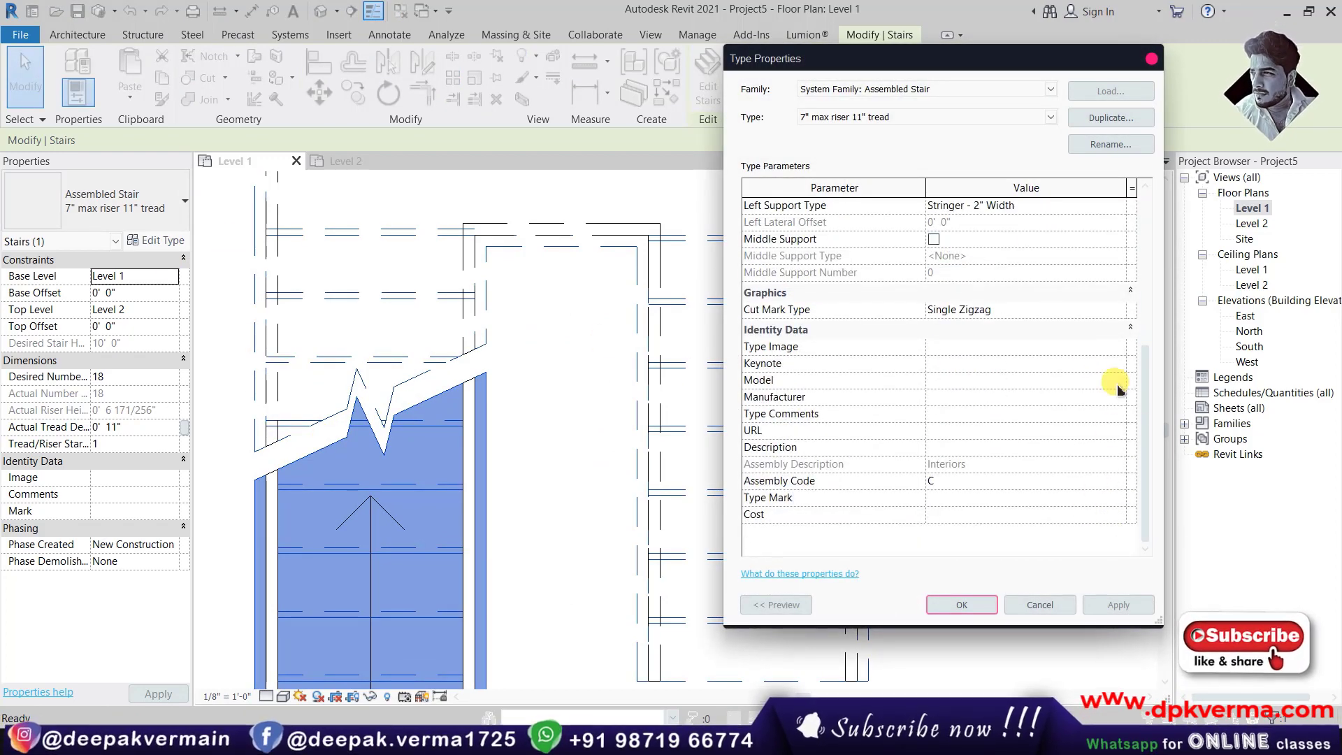
{"action": "left_click", "coordinate": [1117, 312]}
{"action": "left_click", "coordinate": [1119, 311]}
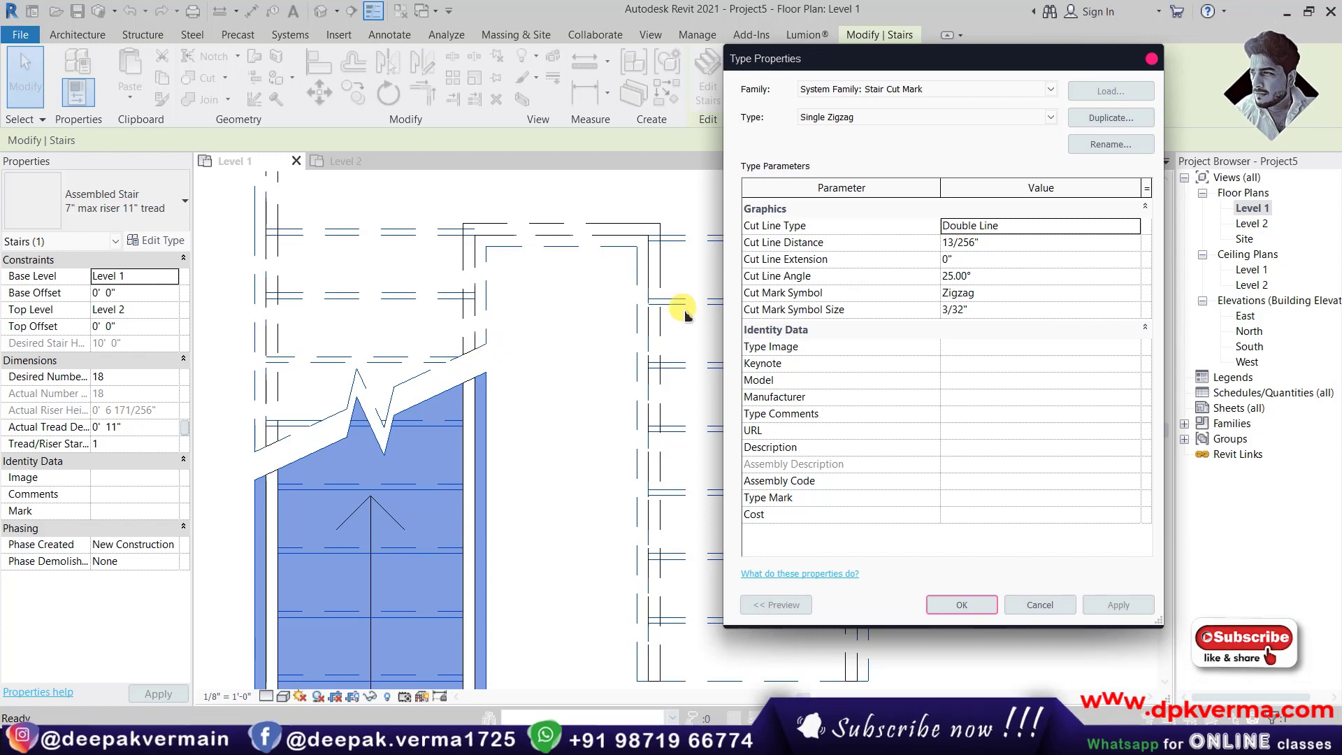
{"action": "left_click", "coordinate": [981, 259]}
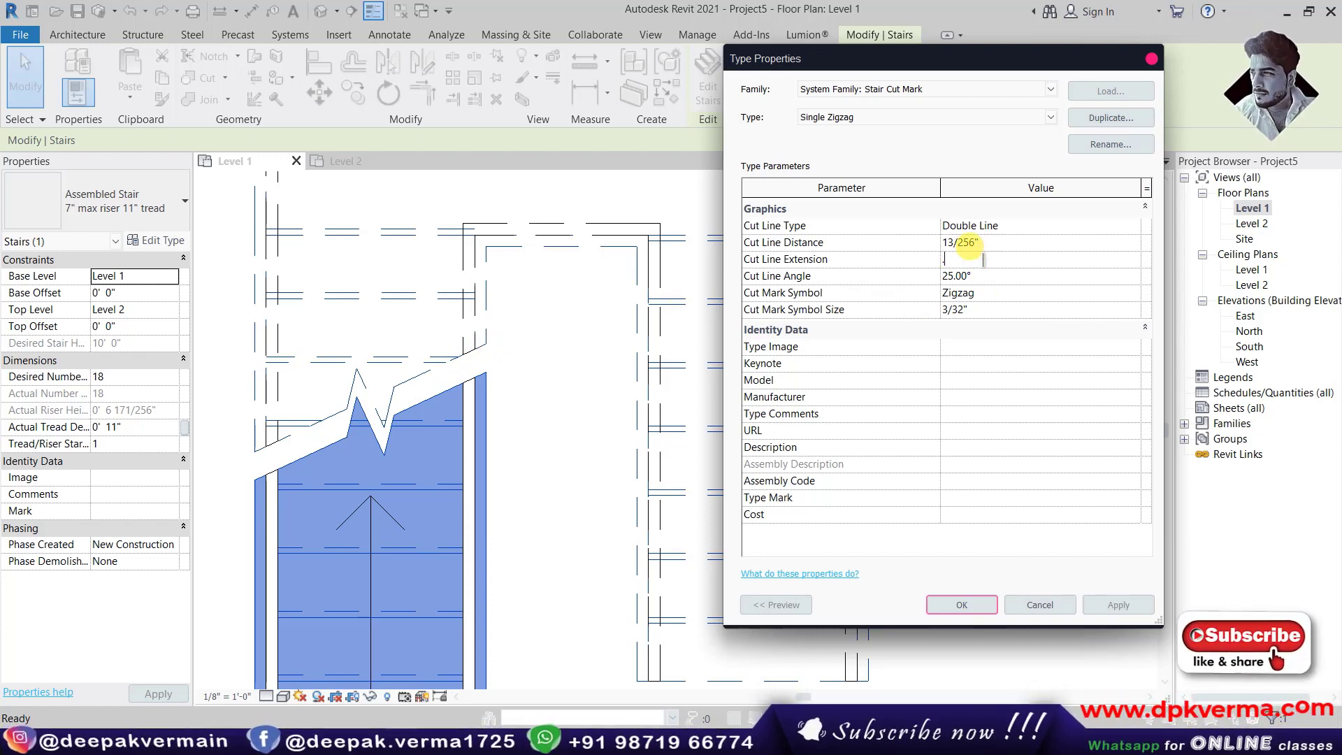
{"action": "type", "text": ".1"}
{"action": "key", "text": "Tab"}
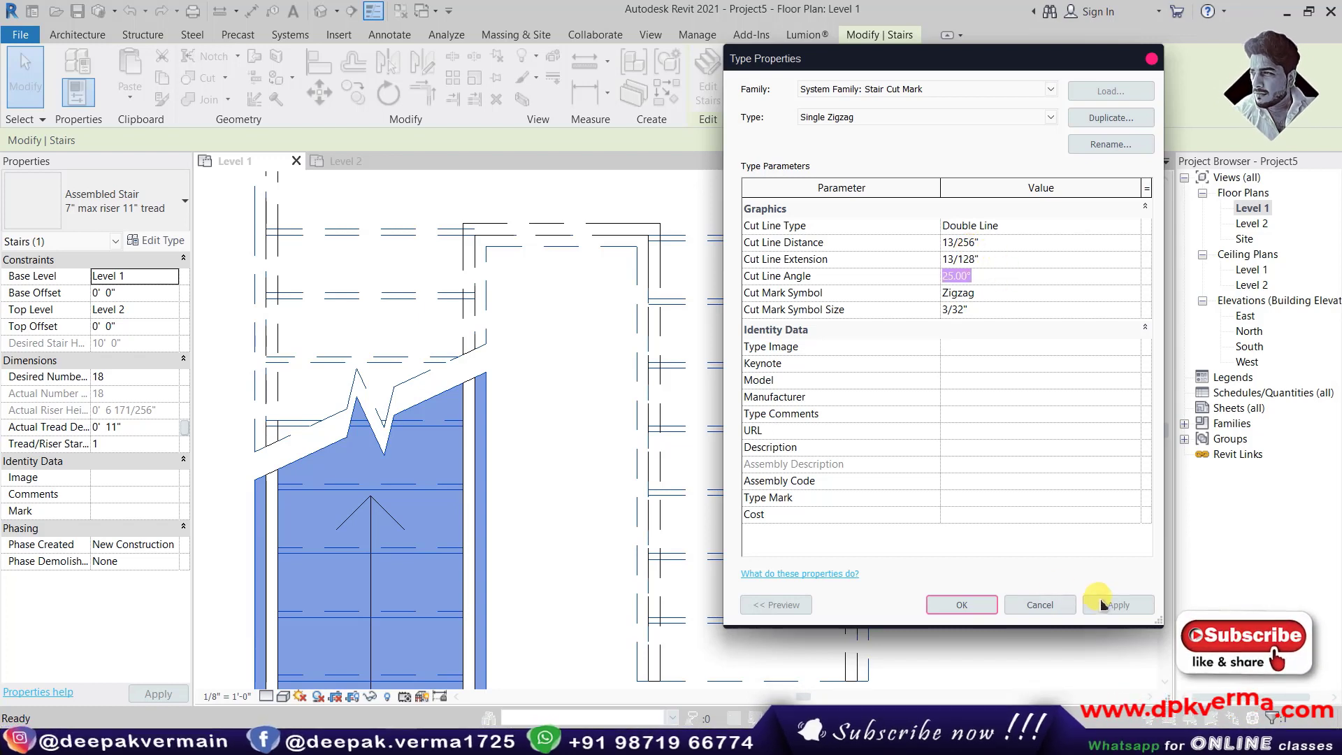
{"action": "left_click", "coordinate": [962, 604]}
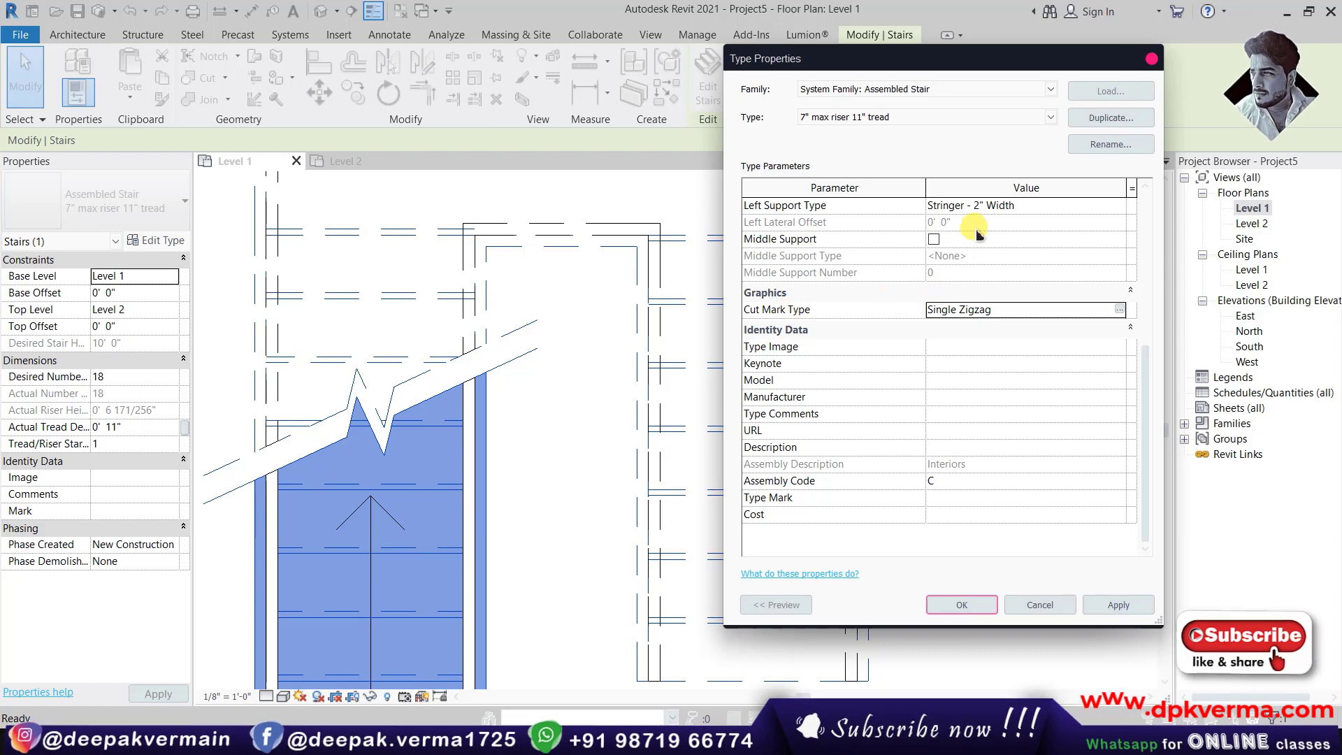
Set the Single Zigzag cut mark's Cut Line Angle to 45°.
{"action": "left_click", "coordinate": [1122, 309]}
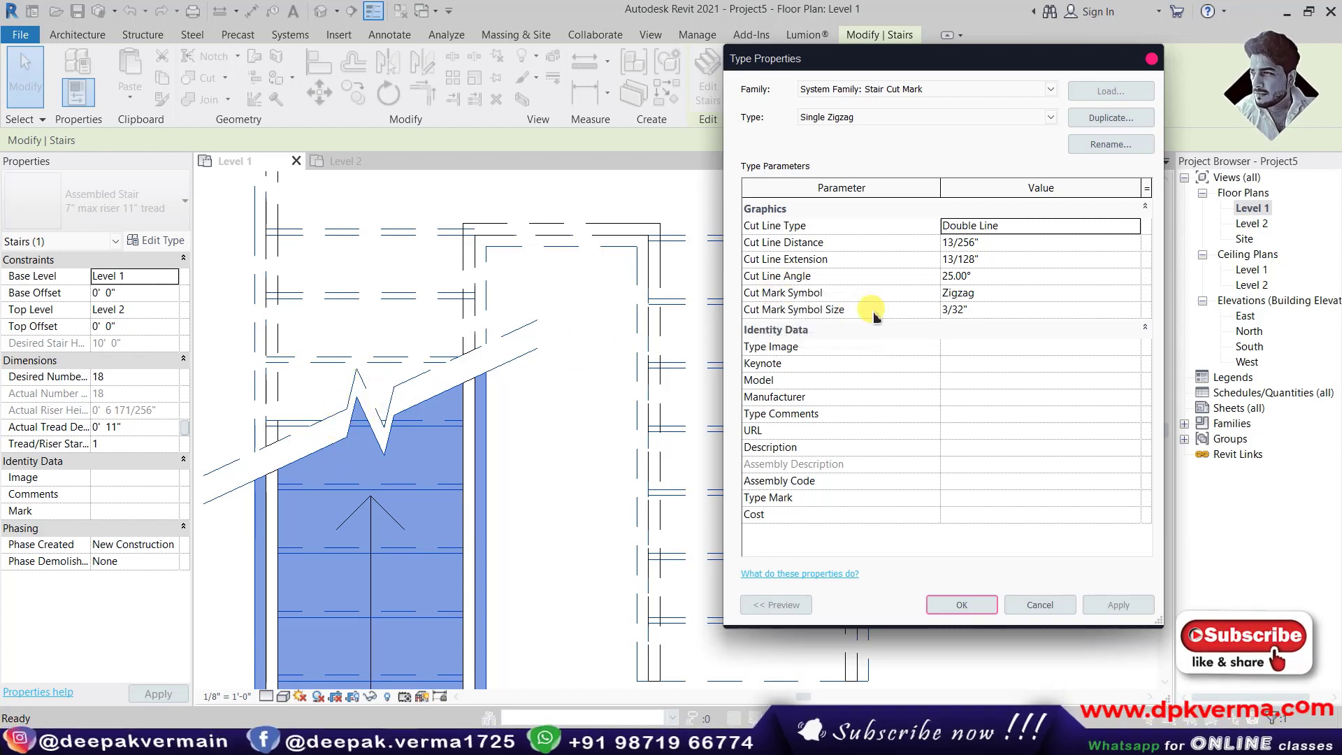
{"action": "left_click", "coordinate": [985, 277]}
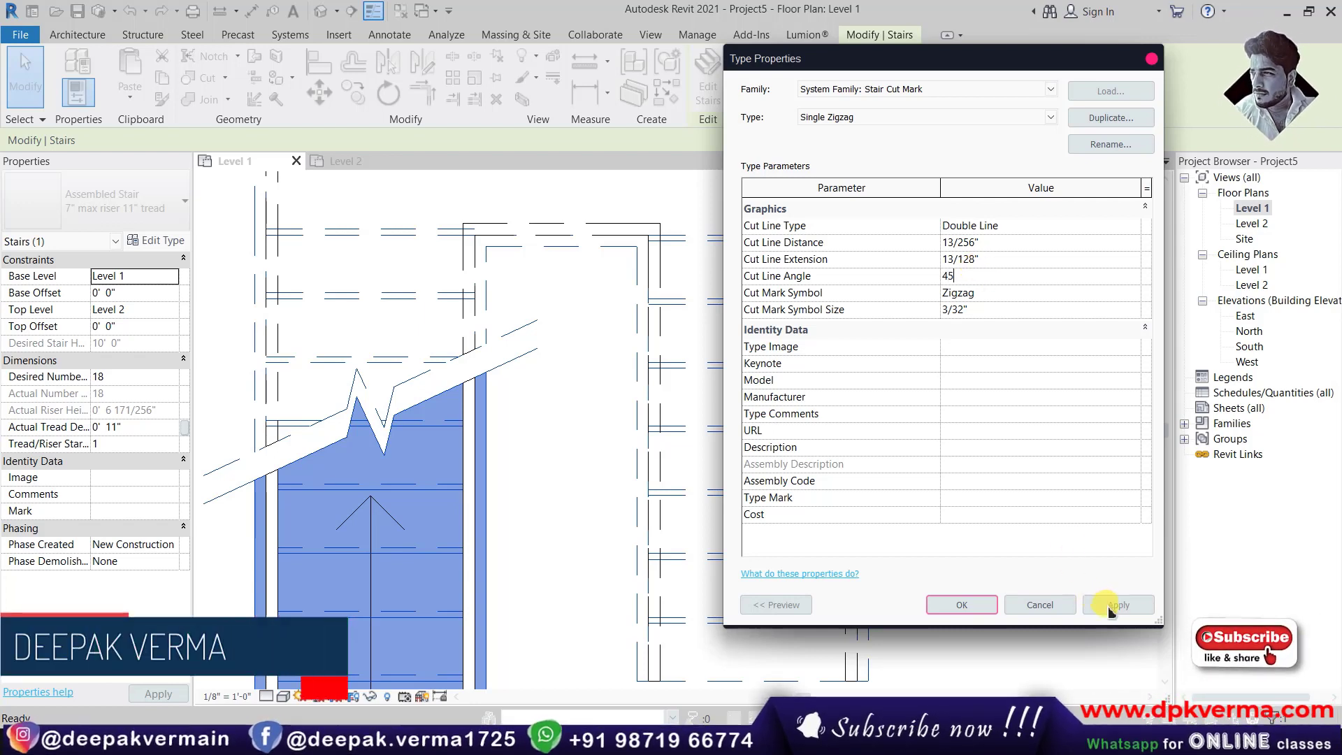
{"action": "left_click", "coordinate": [962, 604]}
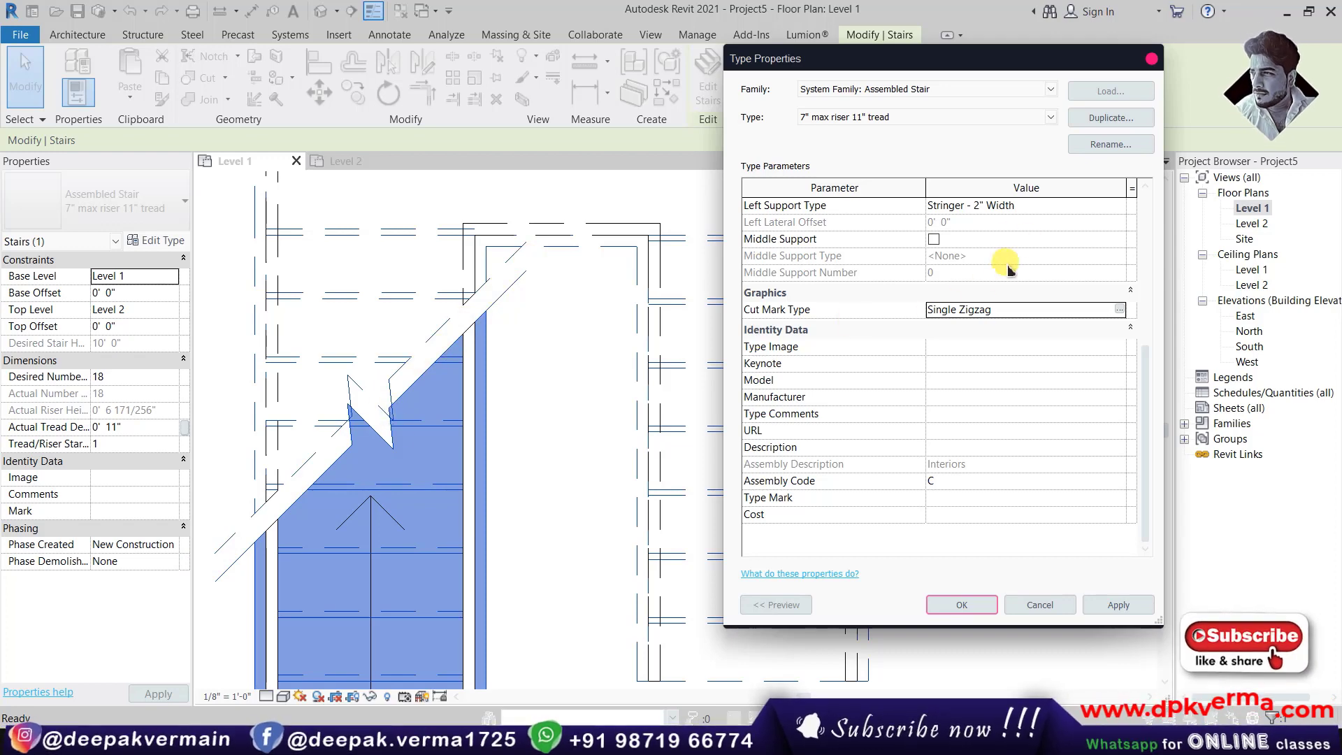
Set the Single Zigzag cut mark's Cut Line Angle to 0°.
{"action": "left_click", "coordinate": [1120, 309]}
{"action": "left_click", "coordinate": [1007, 276]}
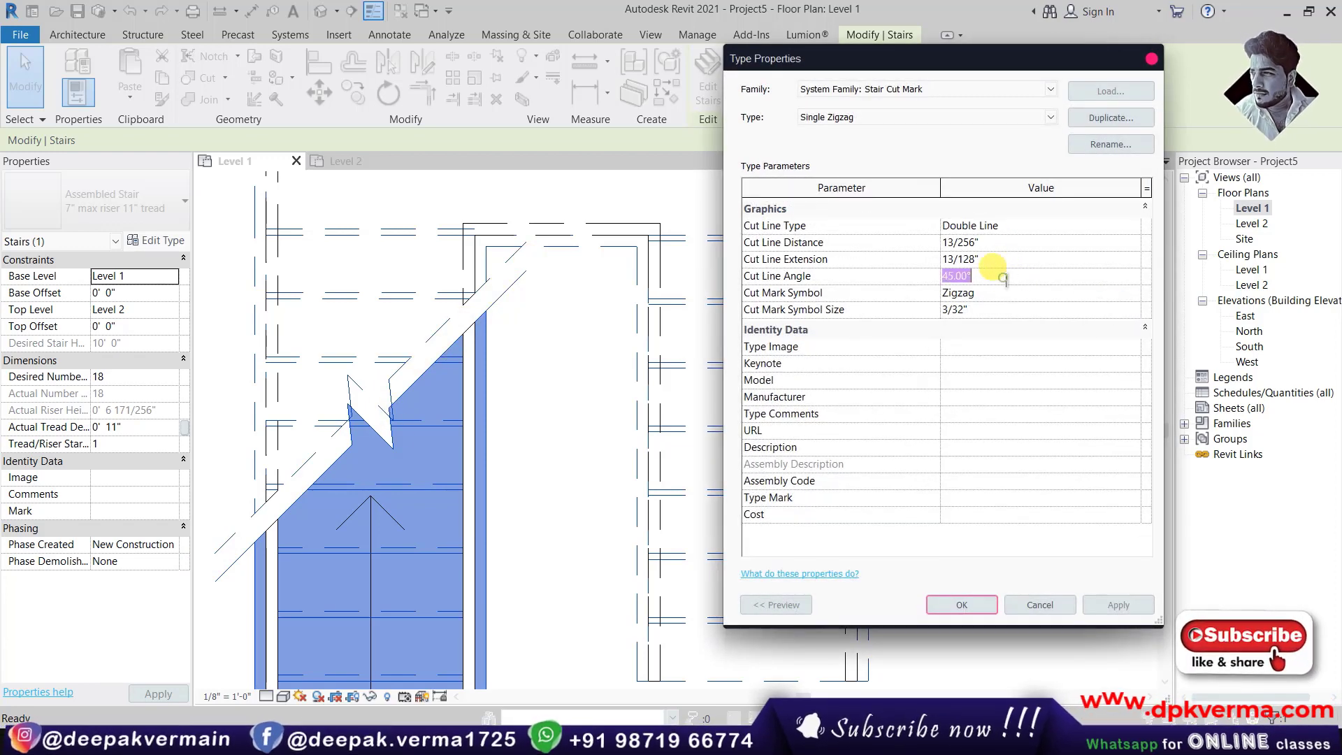
{"action": "type", "text": "0"}
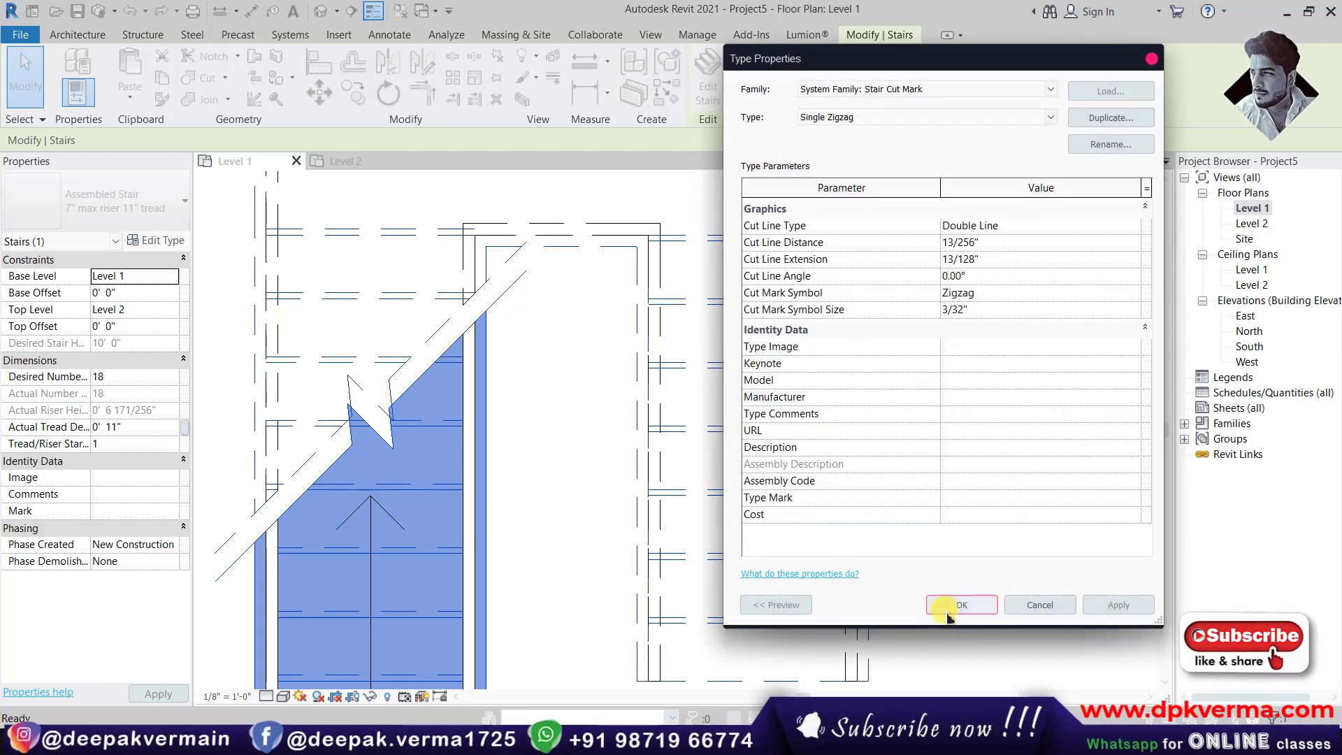
{"action": "left_click", "coordinate": [961, 605]}
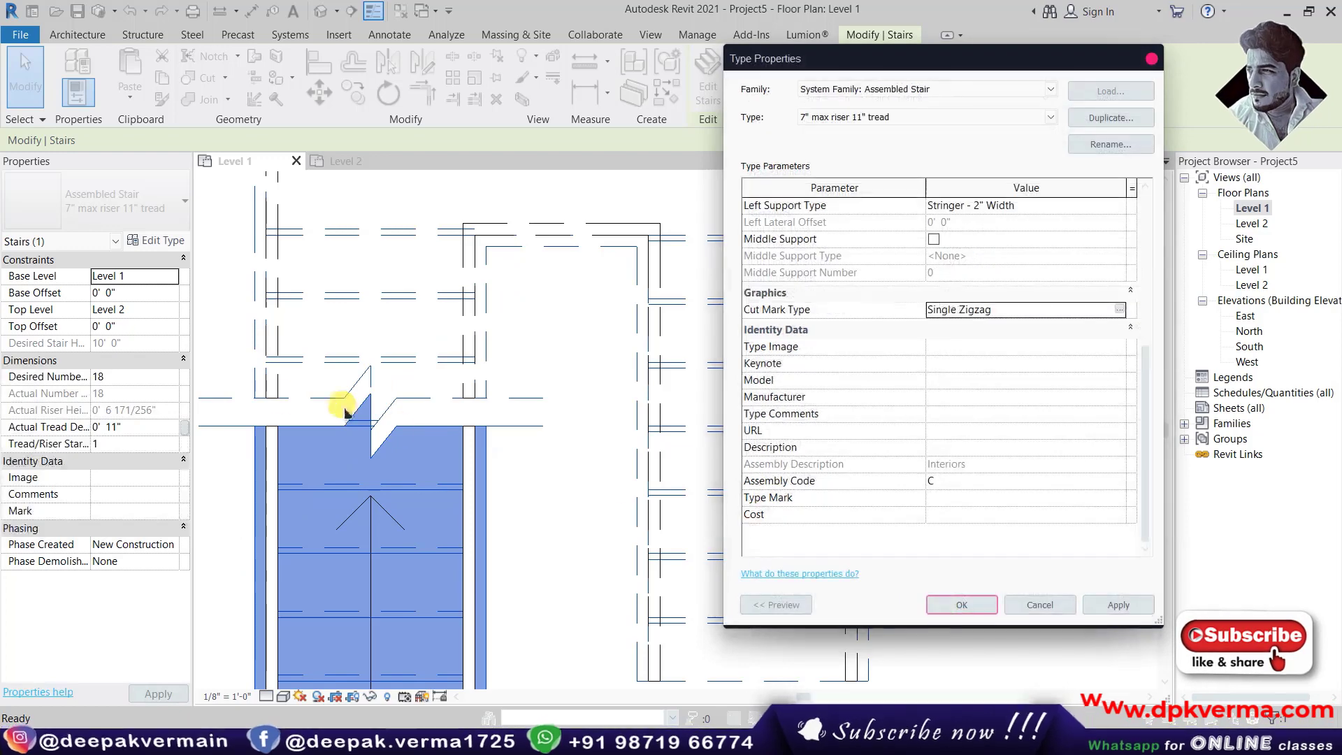
Set the Single Zigzag cut mark's Cut Line Angle to 30°.
{"action": "left_click", "coordinate": [1119, 309]}
{"action": "left_click", "coordinate": [996, 275]}
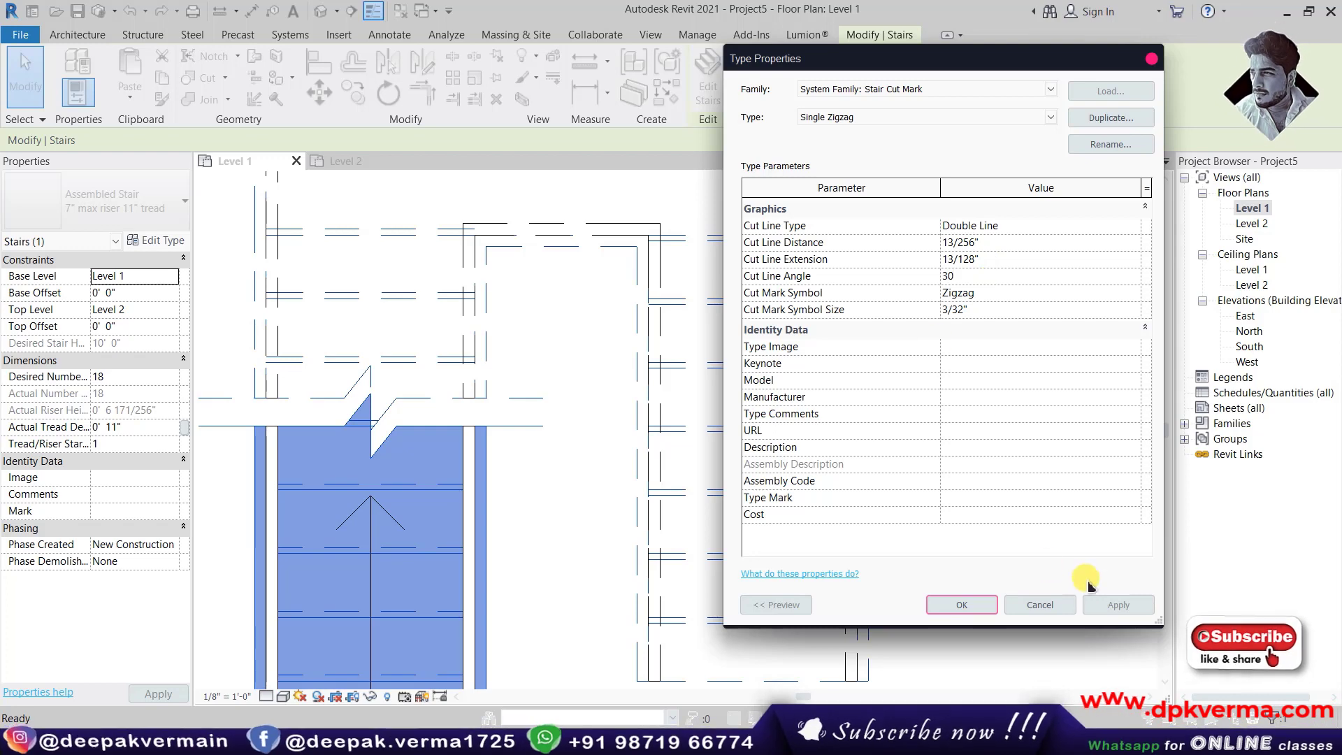
{"action": "left_click", "coordinate": [972, 605]}
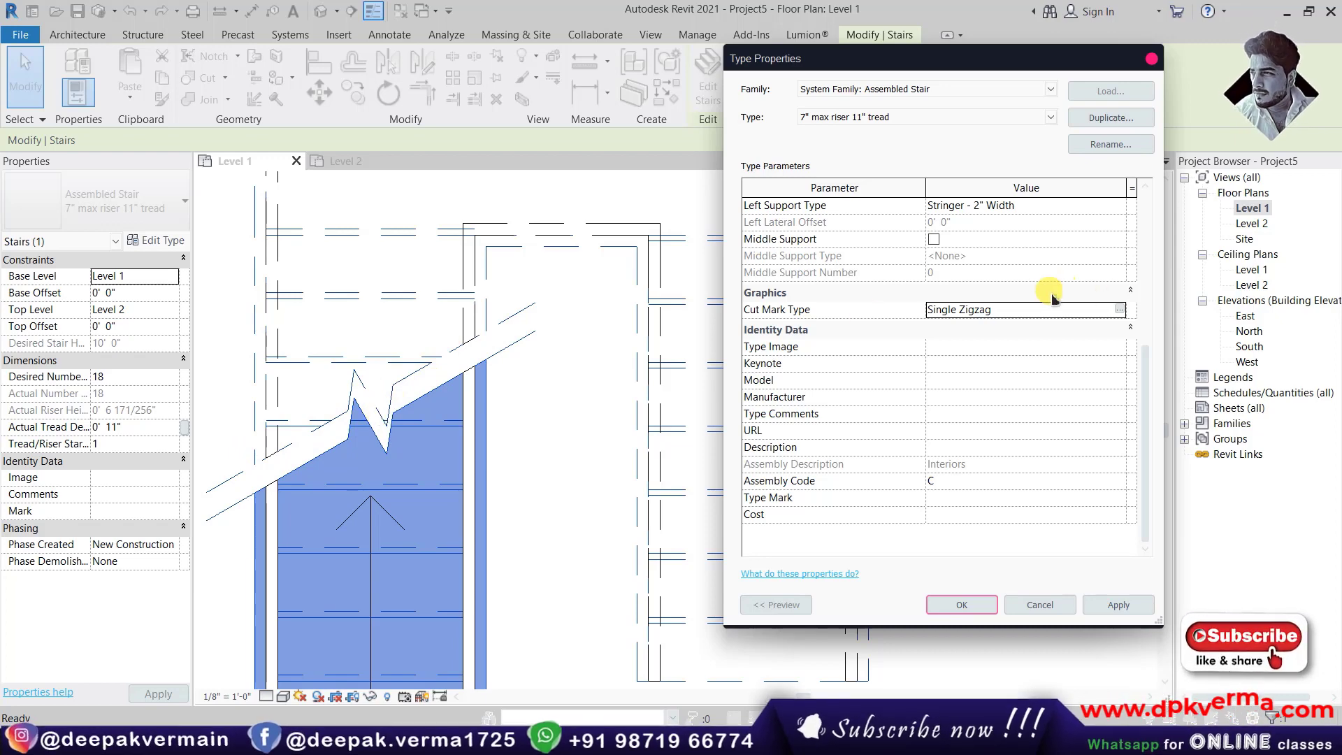
Set the Single Zigzag cut mark's Cut Mark Symbol to None and apply it to the stair.
{"action": "left_click", "coordinate": [1119, 309]}
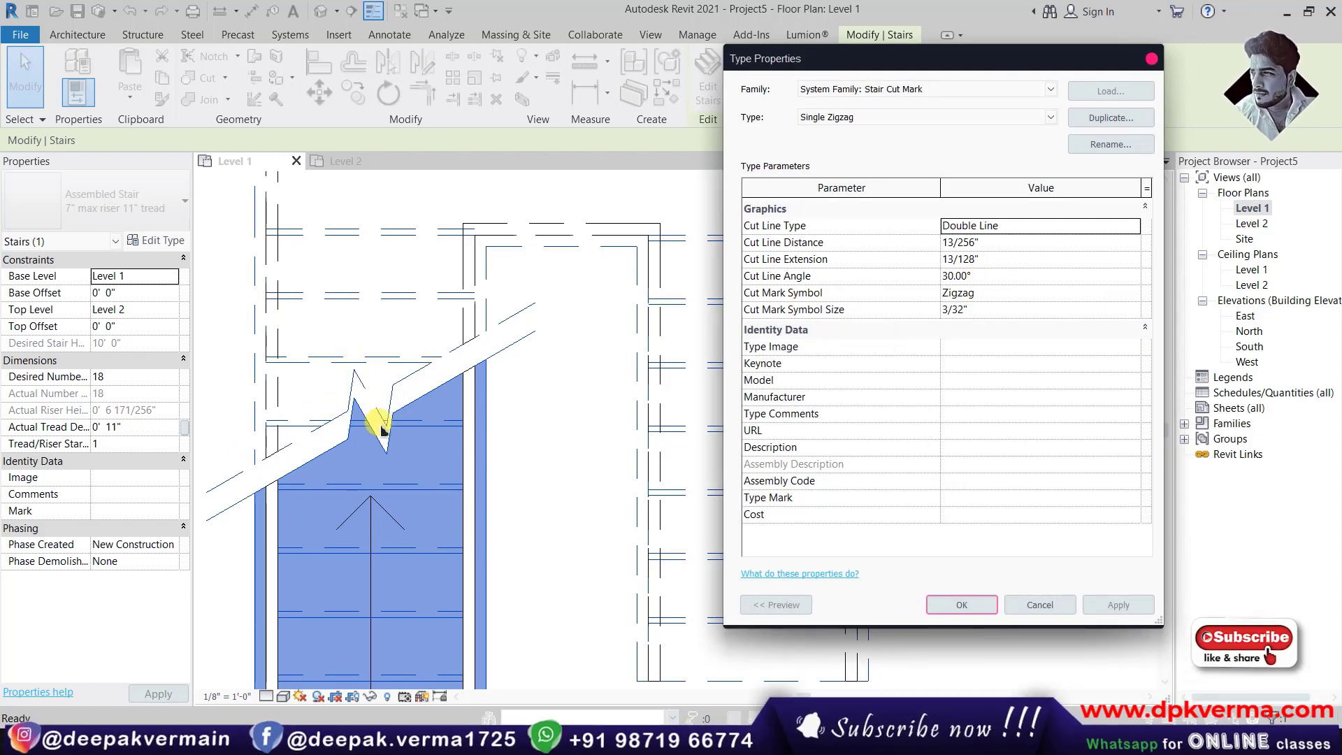
{"action": "left_click", "coordinate": [1132, 292]}
{"action": "left_click", "coordinate": [1134, 293]}
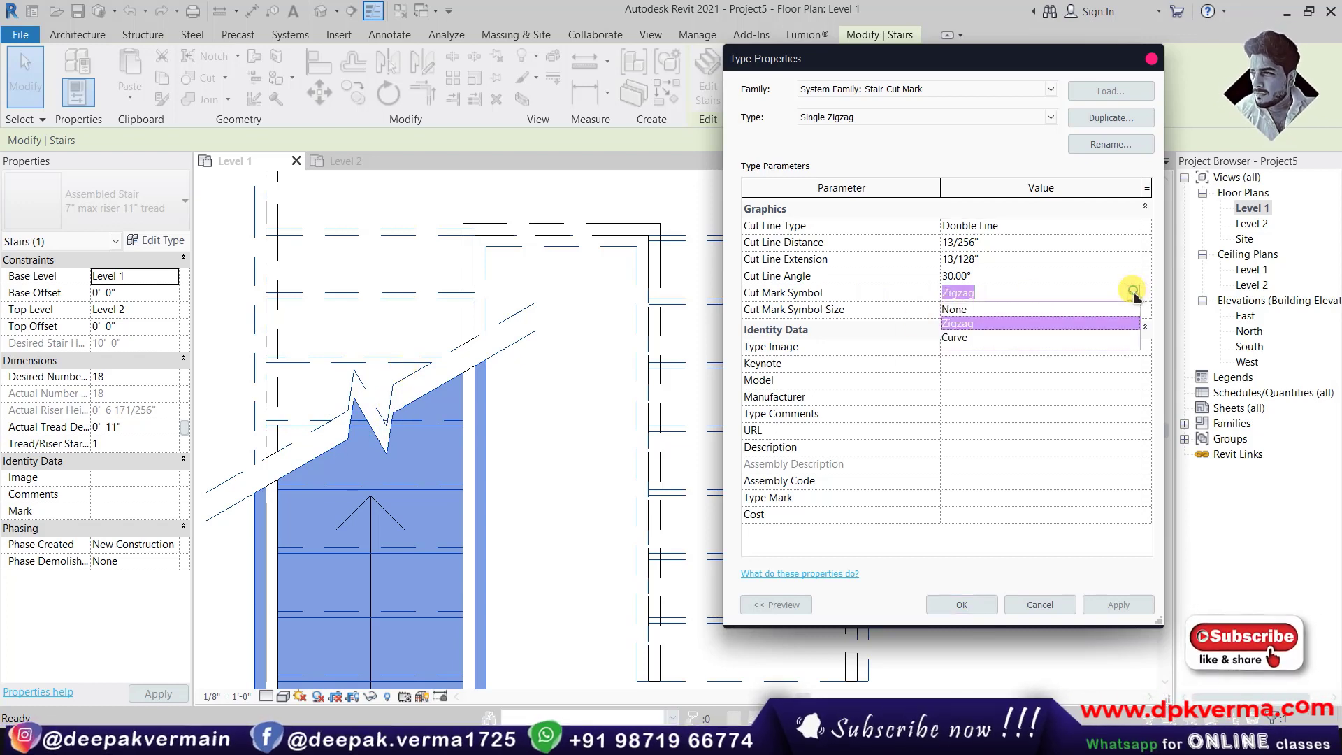
{"action": "left_click", "coordinate": [980, 309]}
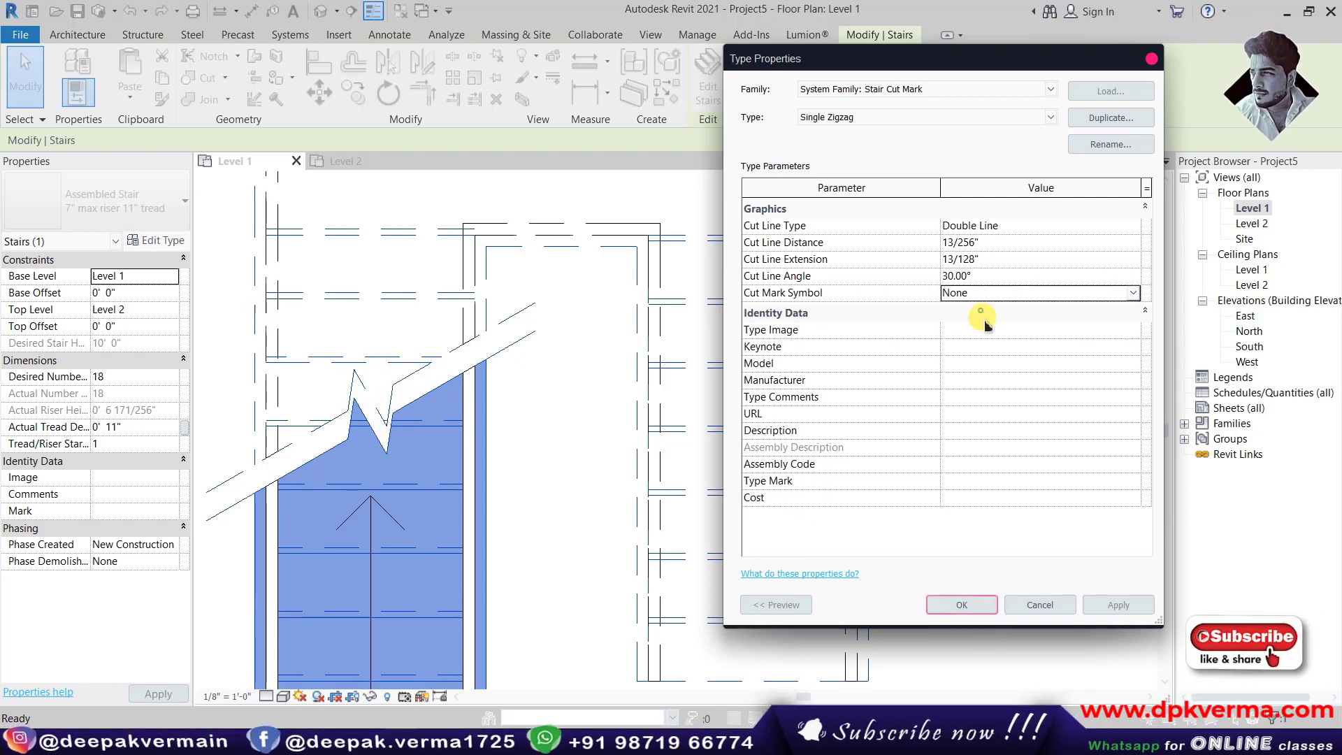
{"action": "left_click", "coordinate": [962, 606]}
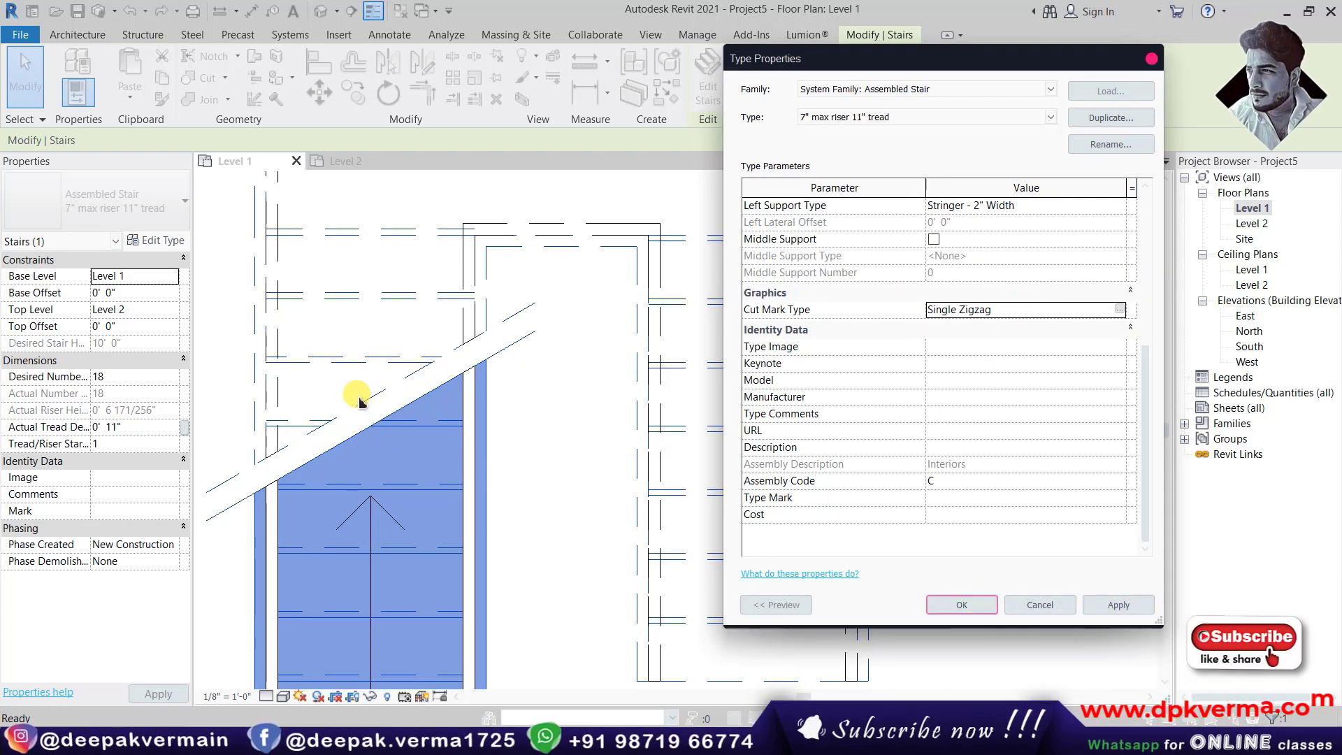
Change the Cut Mark Symbol of the Single Zigzag cut mark to Curve.
{"action": "left_click", "coordinate": [1119, 309]}
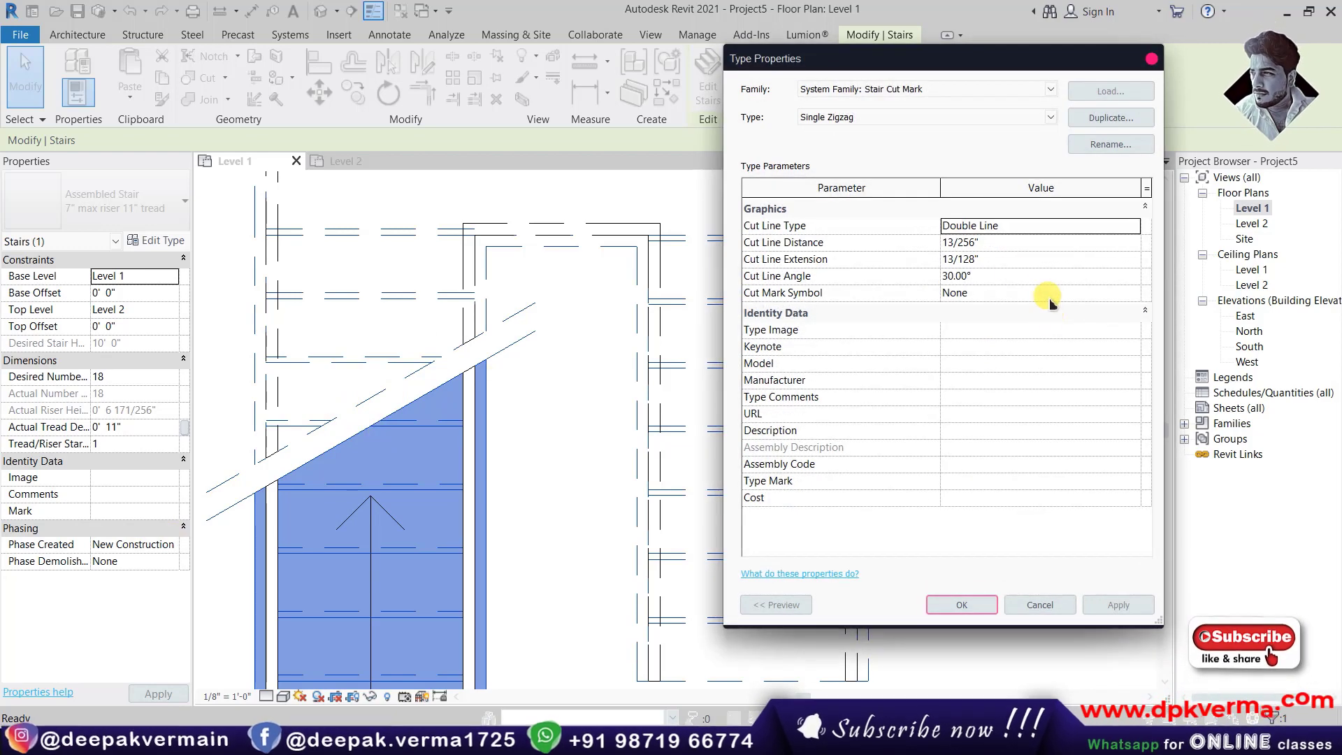
{"action": "left_click", "coordinate": [1116, 293]}
{"action": "left_click", "coordinate": [989, 323]}
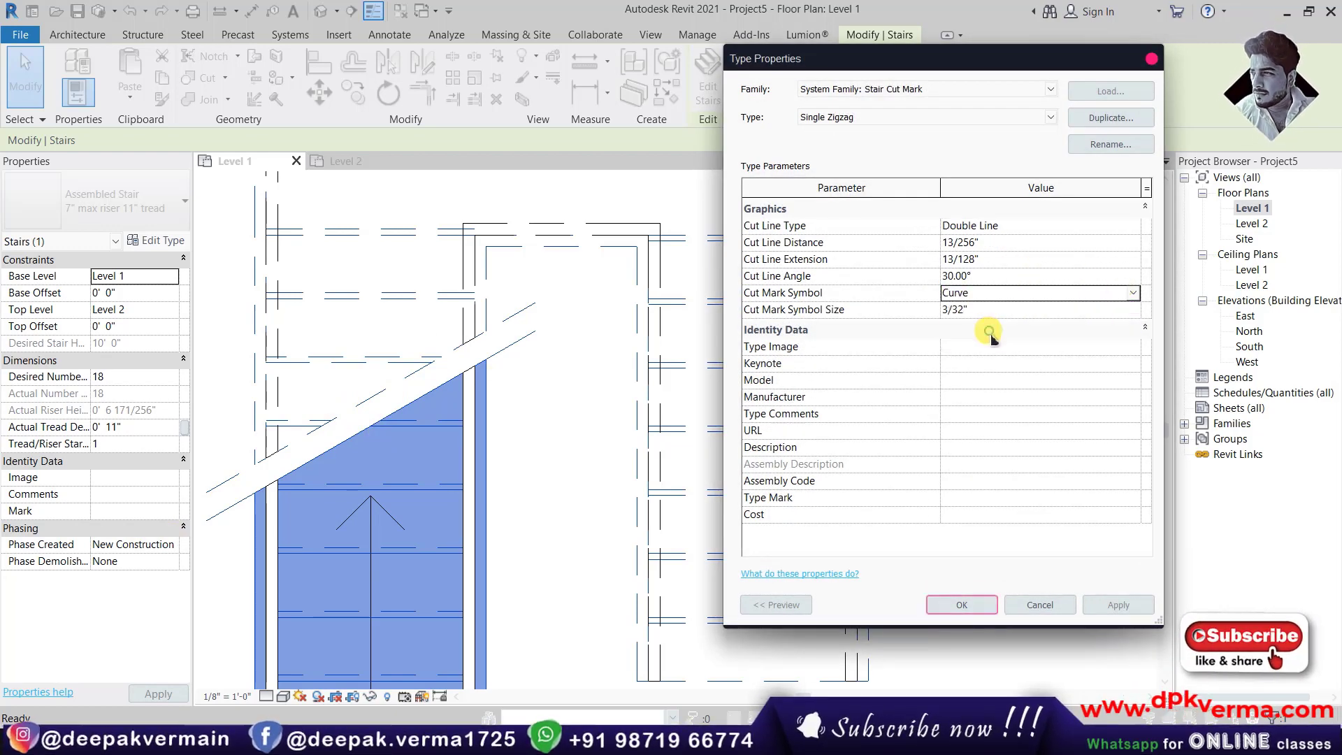
{"action": "left_click", "coordinate": [1029, 606]}
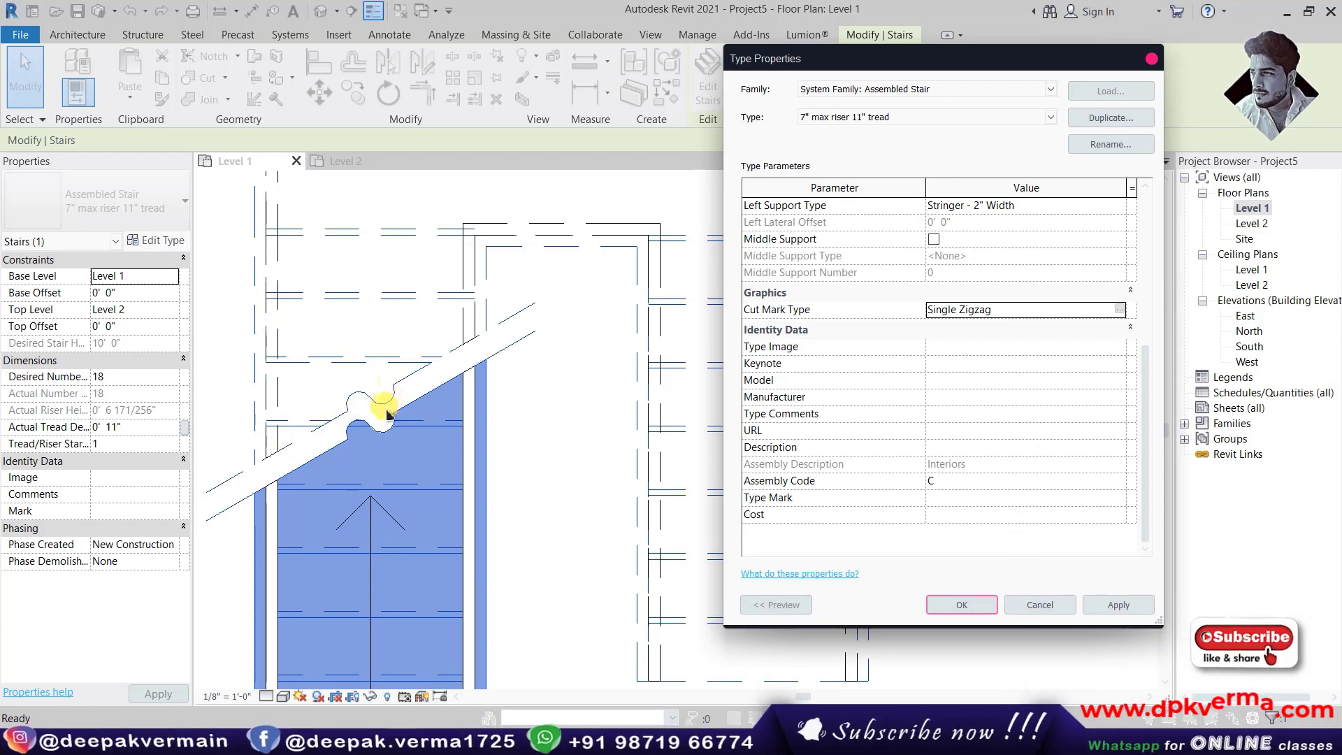
Set the Single Zigzag cut mark's symbol to Zigzag and its Cut Mark Symbol Size to 1/16".
{"action": "left_click", "coordinate": [1119, 309]}
{"action": "left_click", "coordinate": [1136, 295]}
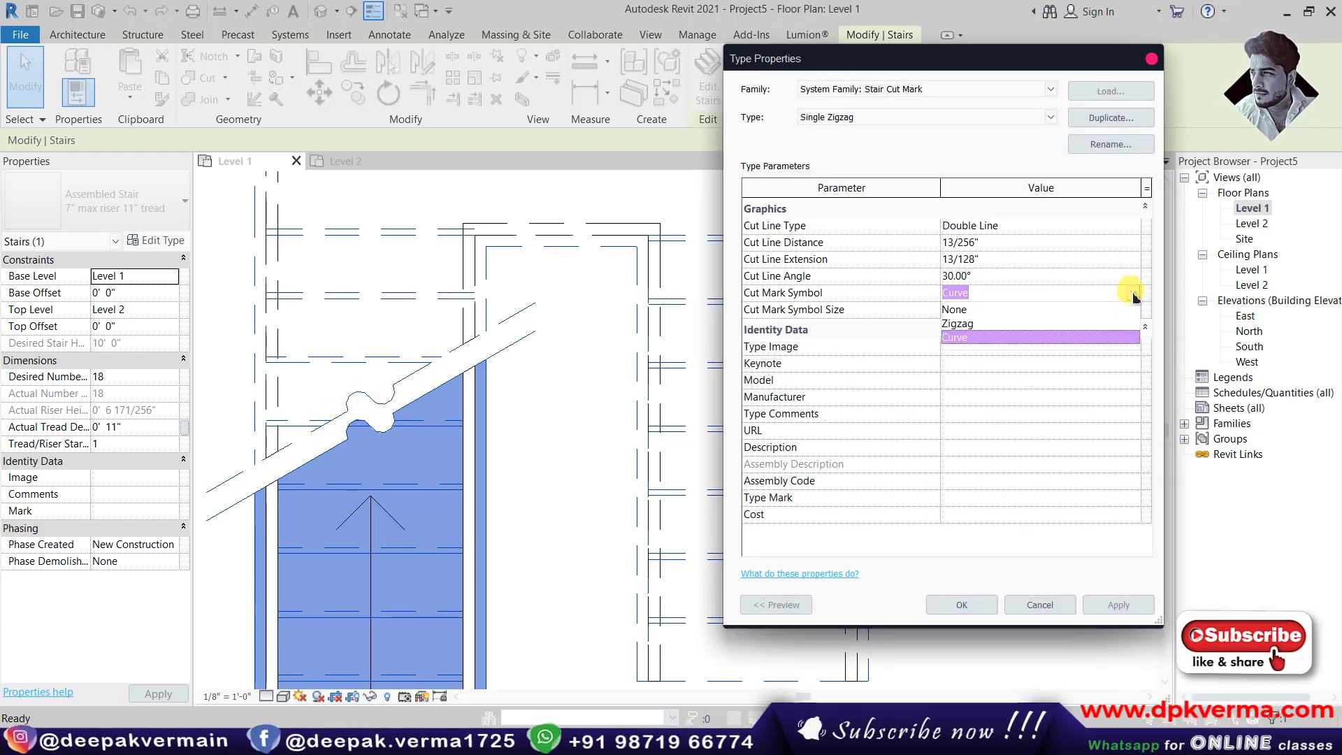
{"action": "left_click", "coordinate": [1028, 324]}
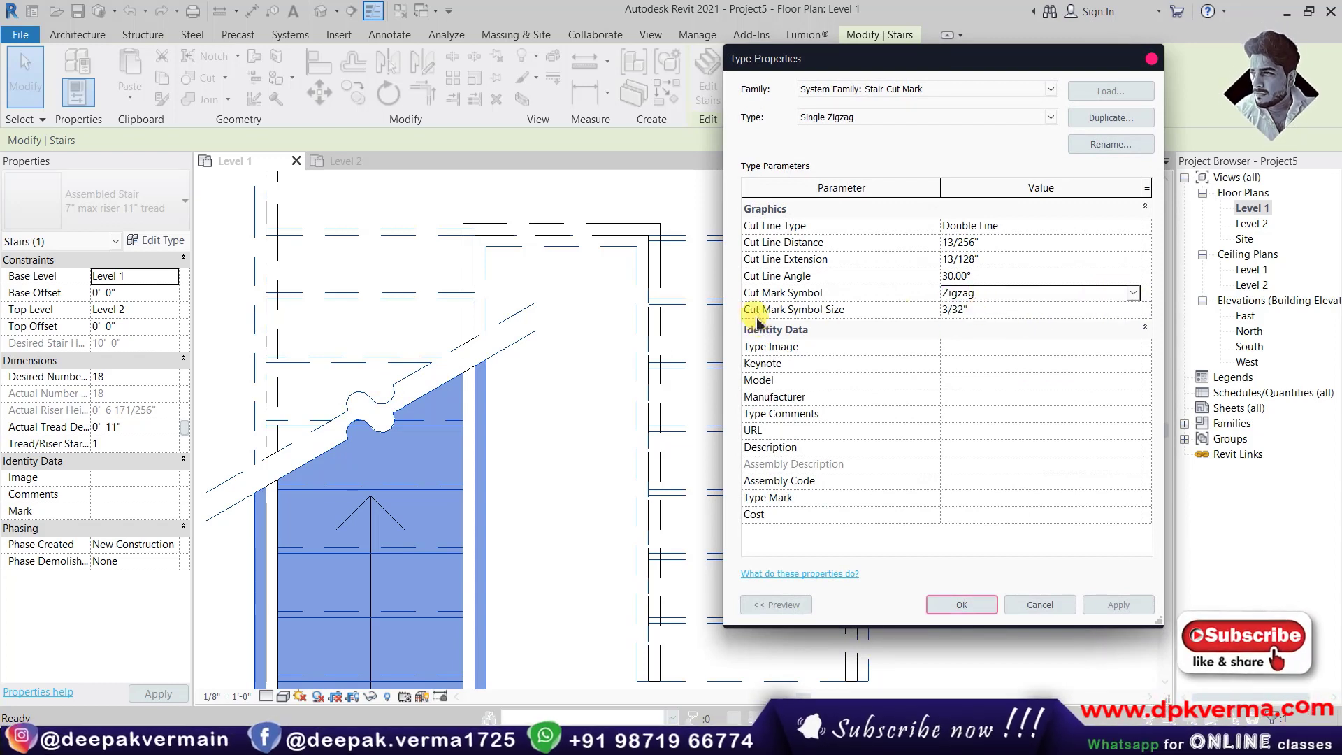
{"action": "left_click", "coordinate": [967, 311]}
{"action": "left_click_drag", "start_coordinate": [952, 310], "coordinate": [916, 323]}
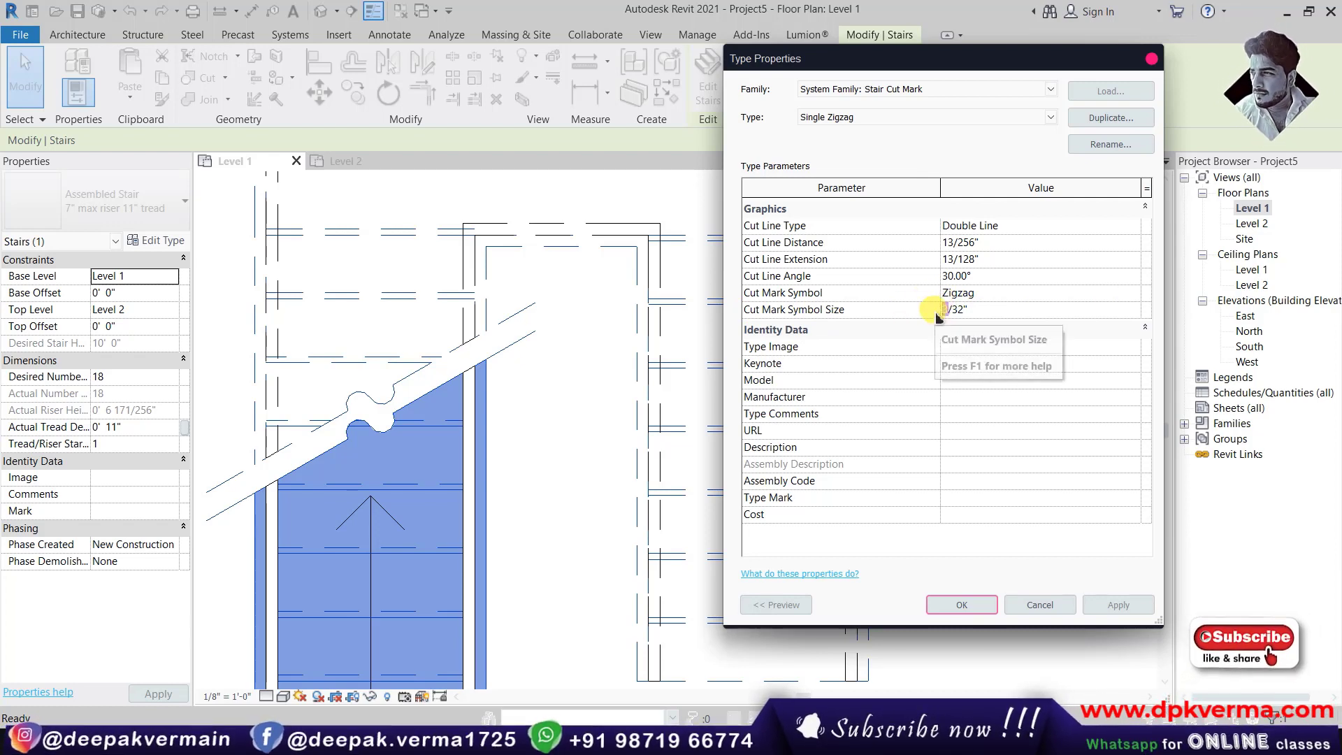
{"action": "type", "text": "2"}
{"action": "left_click", "coordinate": [998, 292]}
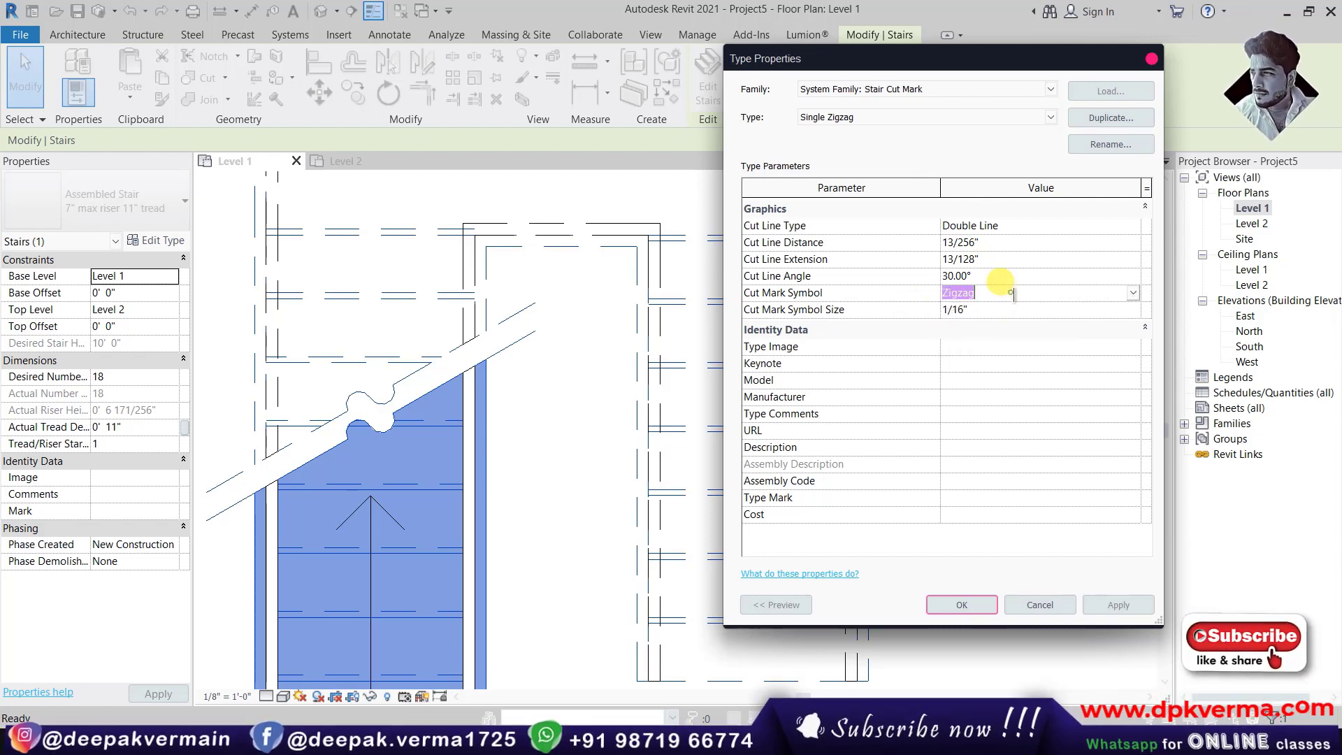
{"action": "left_click", "coordinate": [984, 599]}
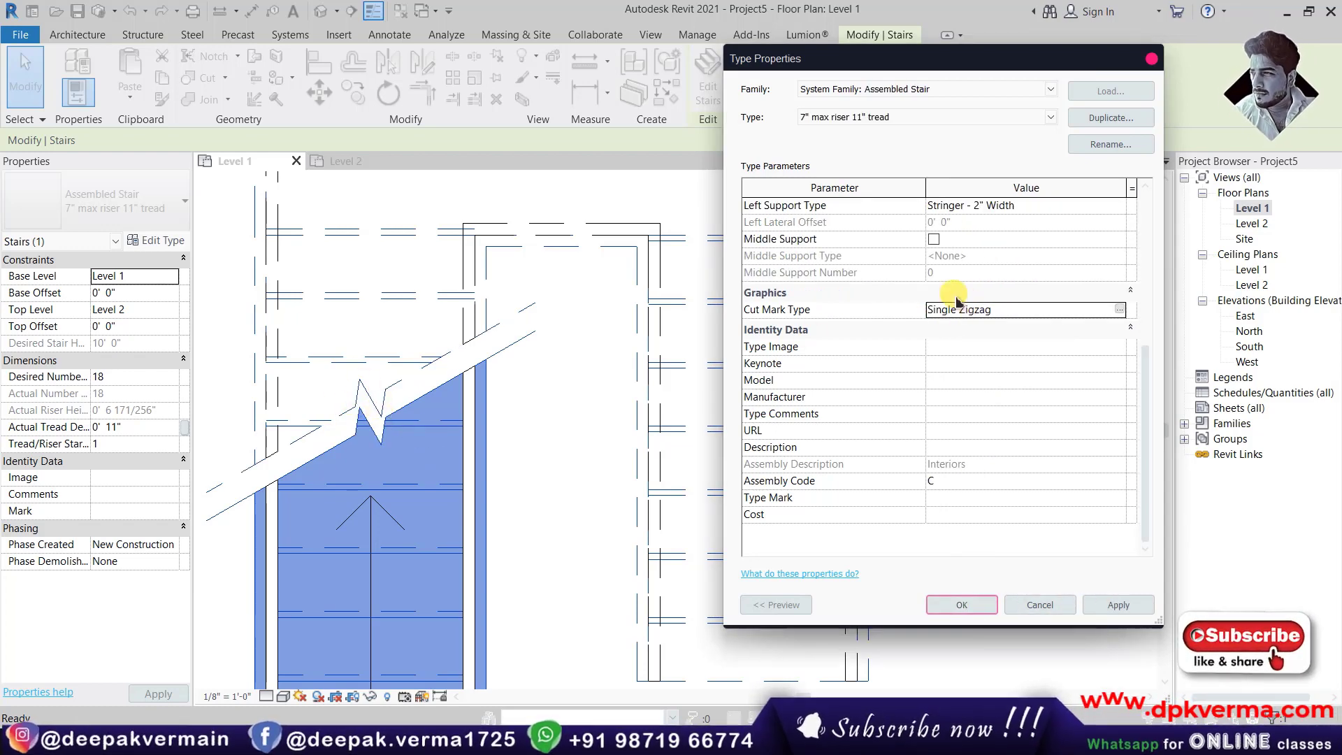
Increase the Cut Mark Symbol Size of the Single Zigzag cut mark.
{"action": "left_click", "coordinate": [1125, 308]}
{"action": "left_click", "coordinate": [980, 309]}
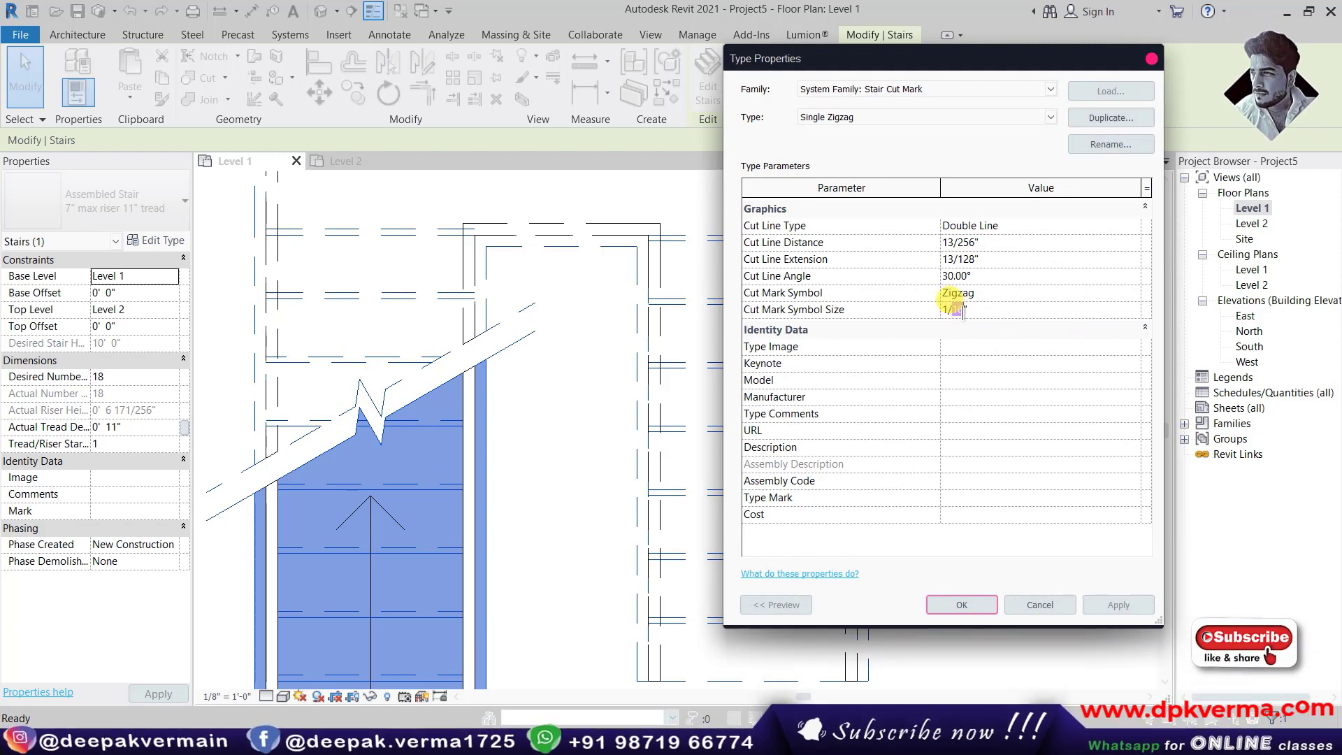
{"action": "left_click", "coordinate": [963, 605]}
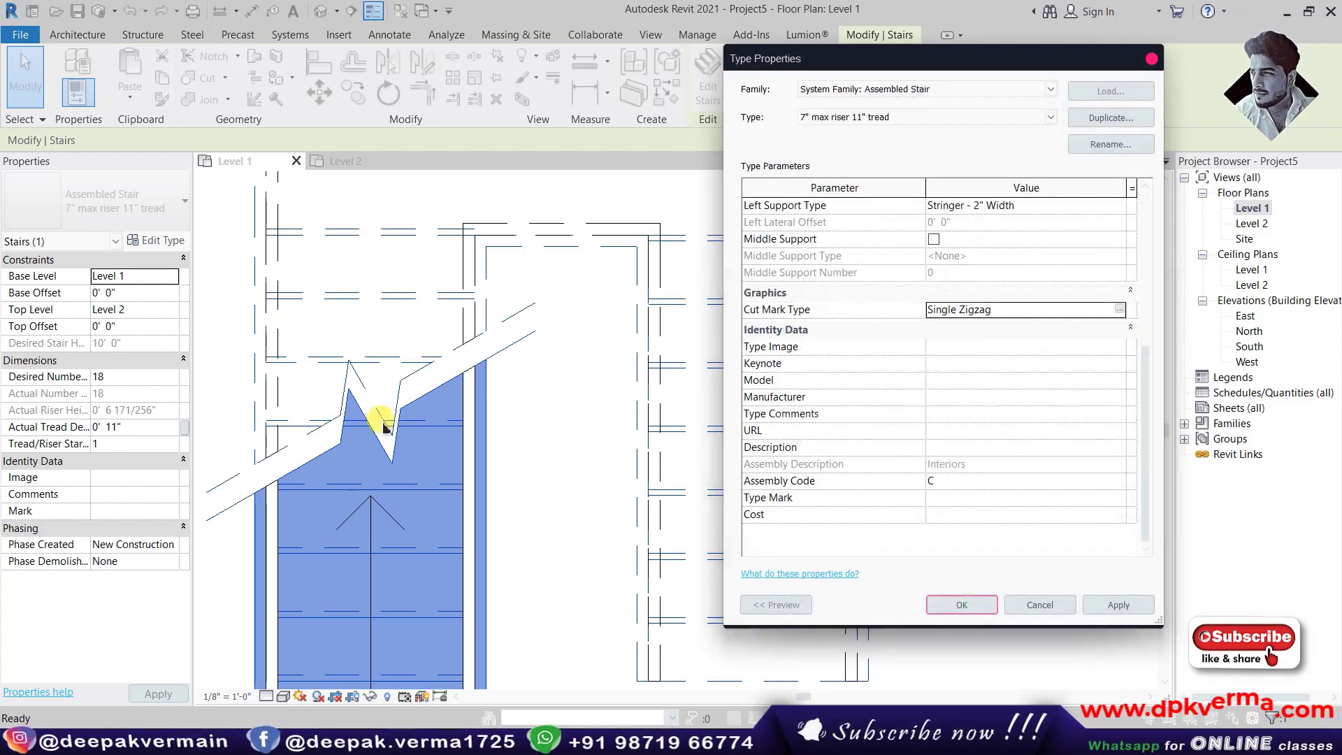
Reduce the Single Zigzag cut mark's Cut Mark Symbol Size.
{"action": "left_click", "coordinate": [1119, 309]}
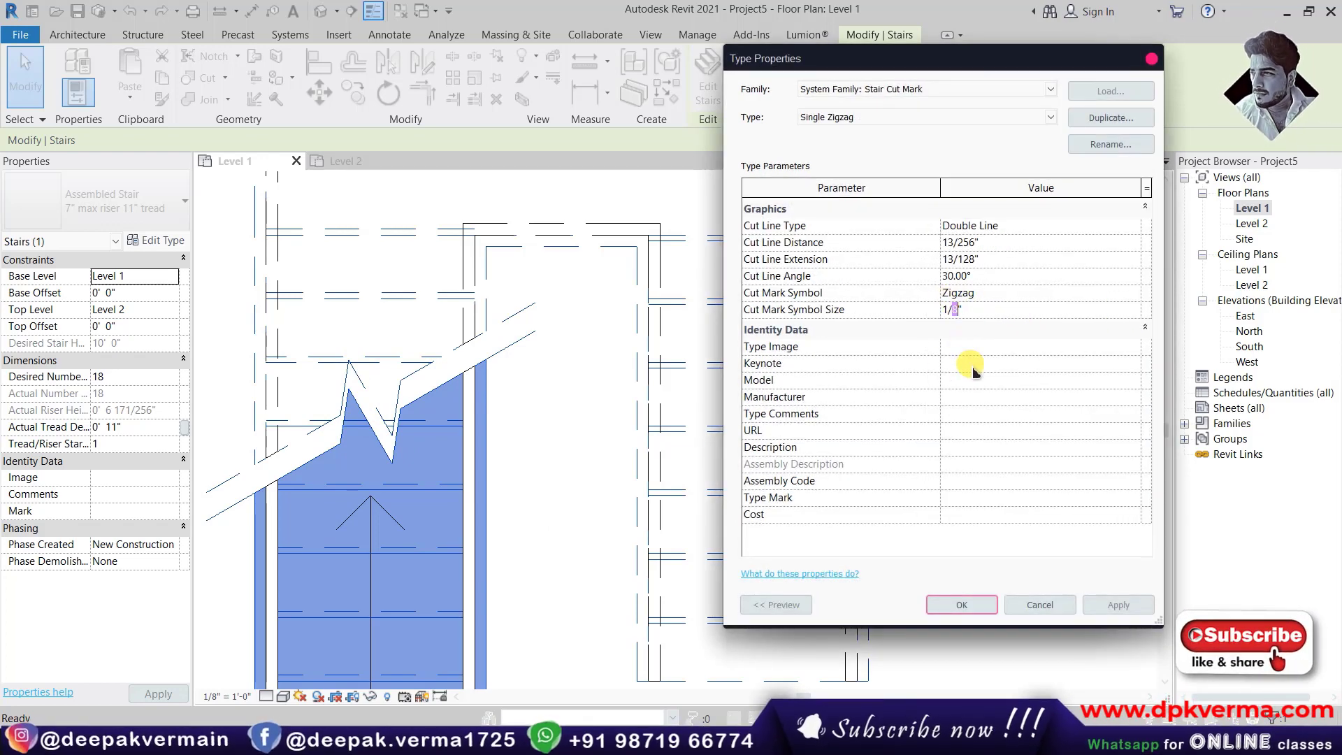
{"action": "left_click", "coordinate": [959, 603]}
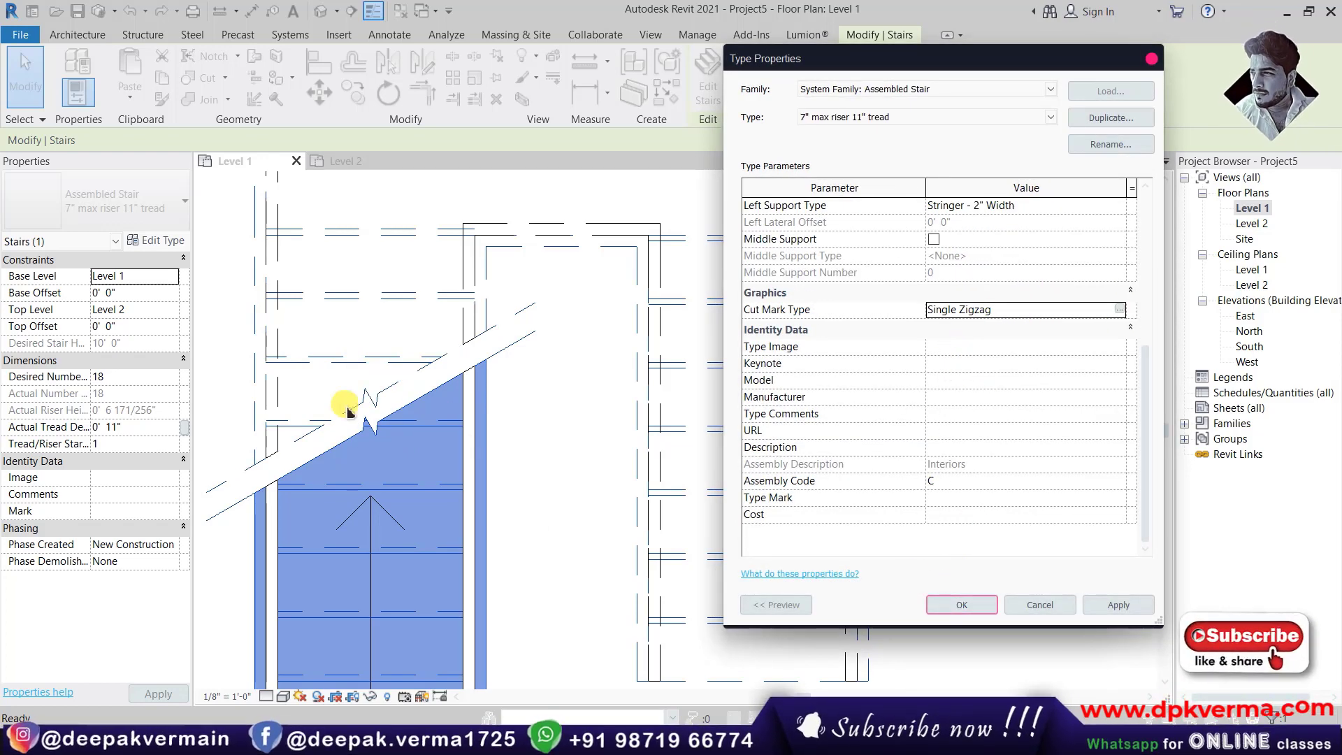
Enlarge the Single Zigzag cut mark's symbol size again, accept the stair's type properties and deselect the stair.
{"action": "left_click", "coordinate": [1119, 309]}
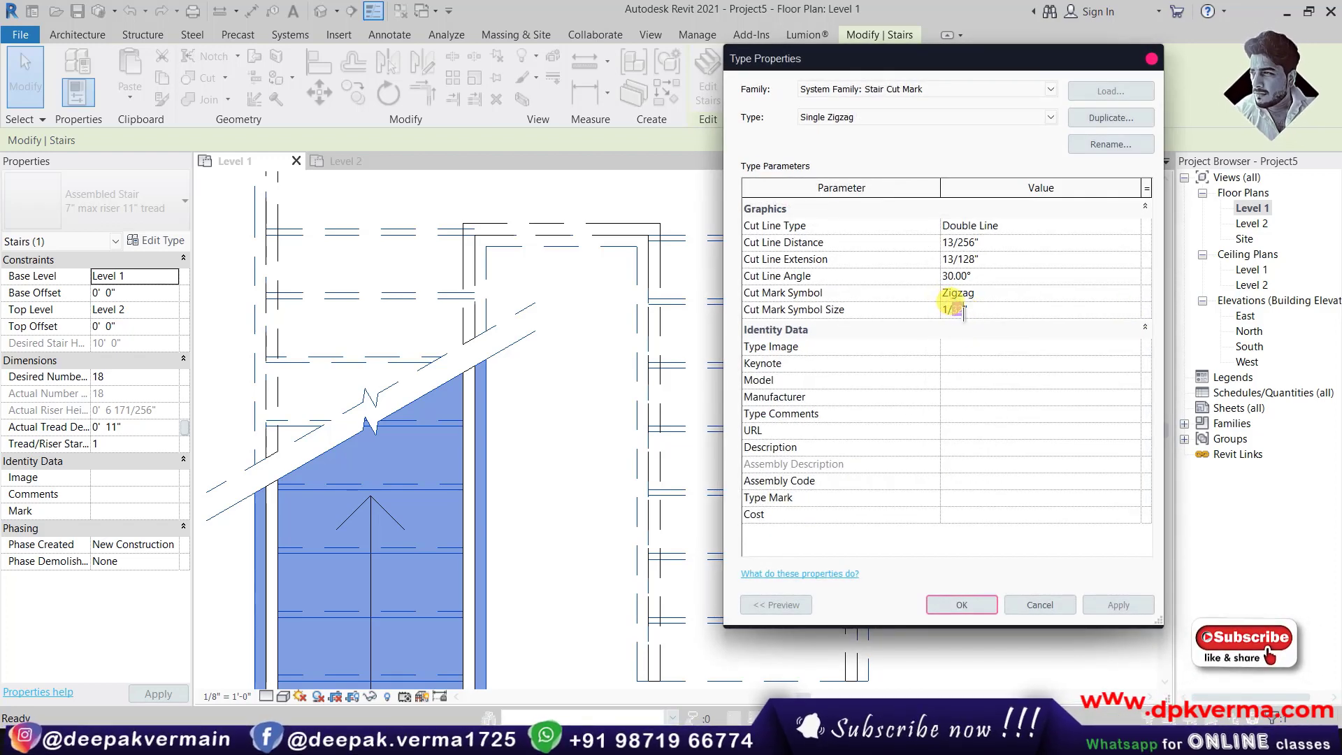
{"action": "left_click", "coordinate": [942, 607]}
{"action": "left_click", "coordinate": [962, 605]}
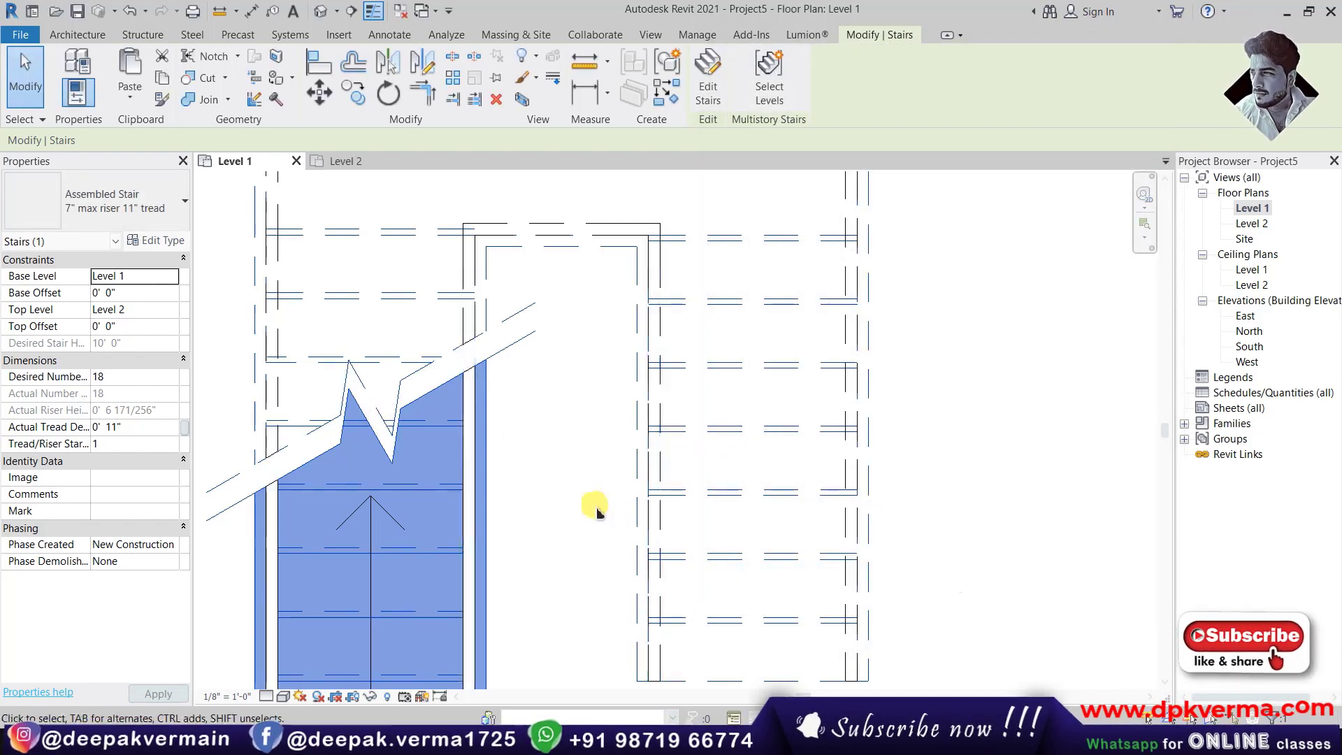
{"action": "scroll", "coordinate": [601, 503], "scroll_direction": "down", "scroll_amount": 4}
{"action": "left_click", "coordinate": [750, 444]}
{"action": "scroll", "coordinate": [471, 455], "scroll_direction": "down", "scroll_amount": 2}
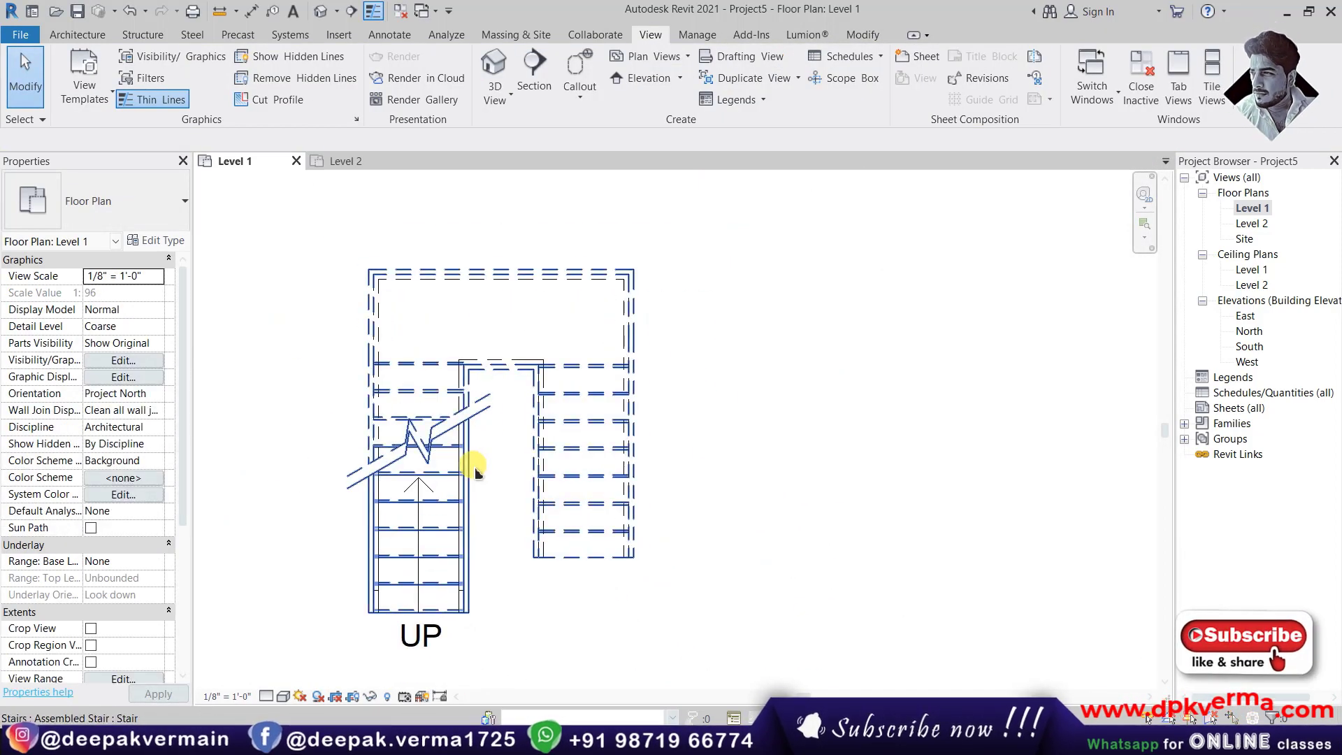
Open the visibility/graphic overrides of the Level 1 floor plan and expand the Stairs category with its subcategory names fully readable.
{"action": "scroll", "coordinate": [429, 434], "scroll_direction": "up", "scroll_amount": 4}
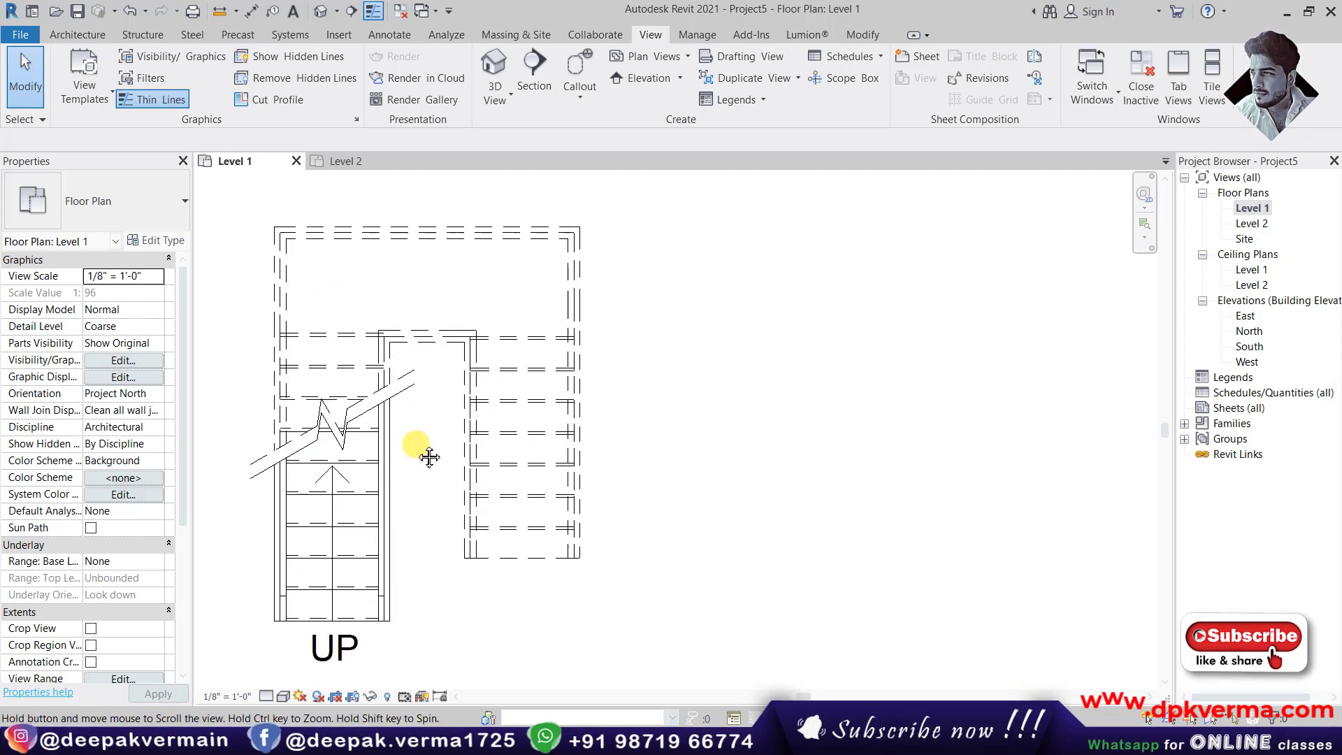
{"action": "left_click", "coordinate": [198, 56]}
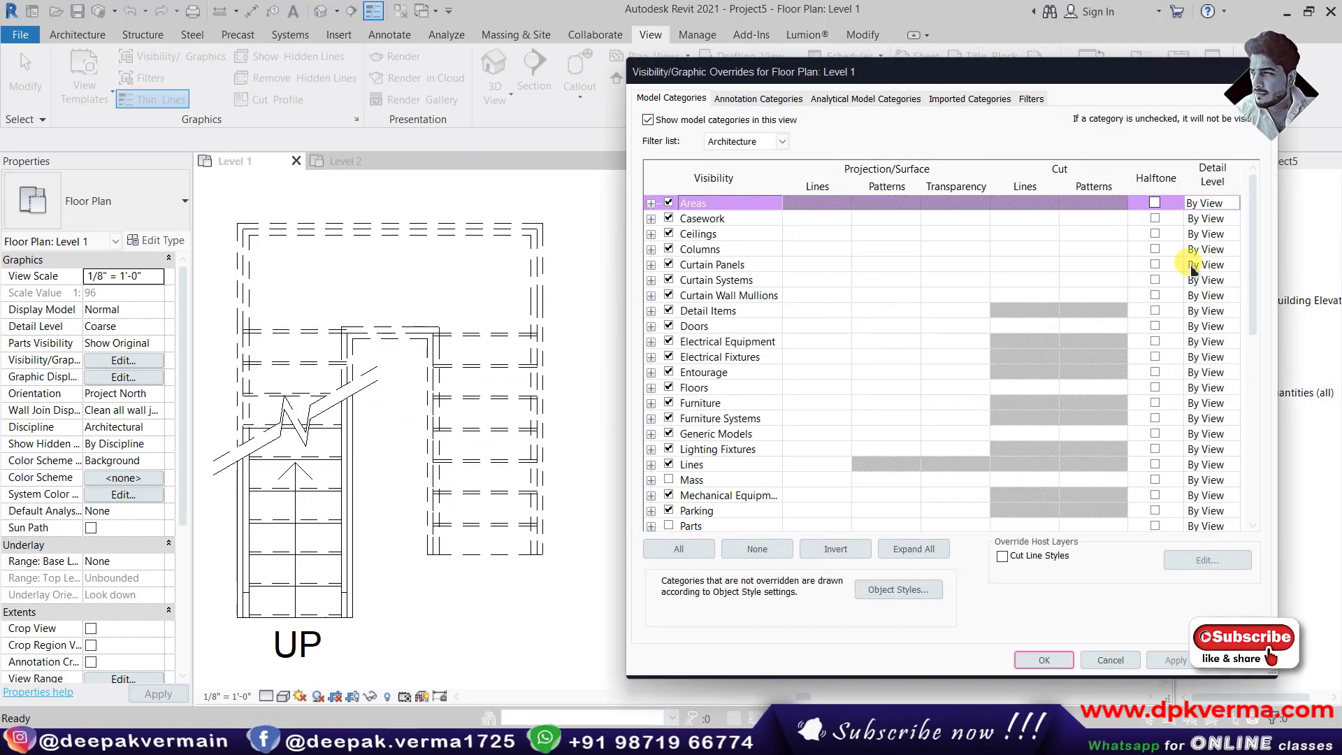
{"action": "left_click_drag", "start_coordinate": [1251, 266], "coordinate": [1251, 427]}
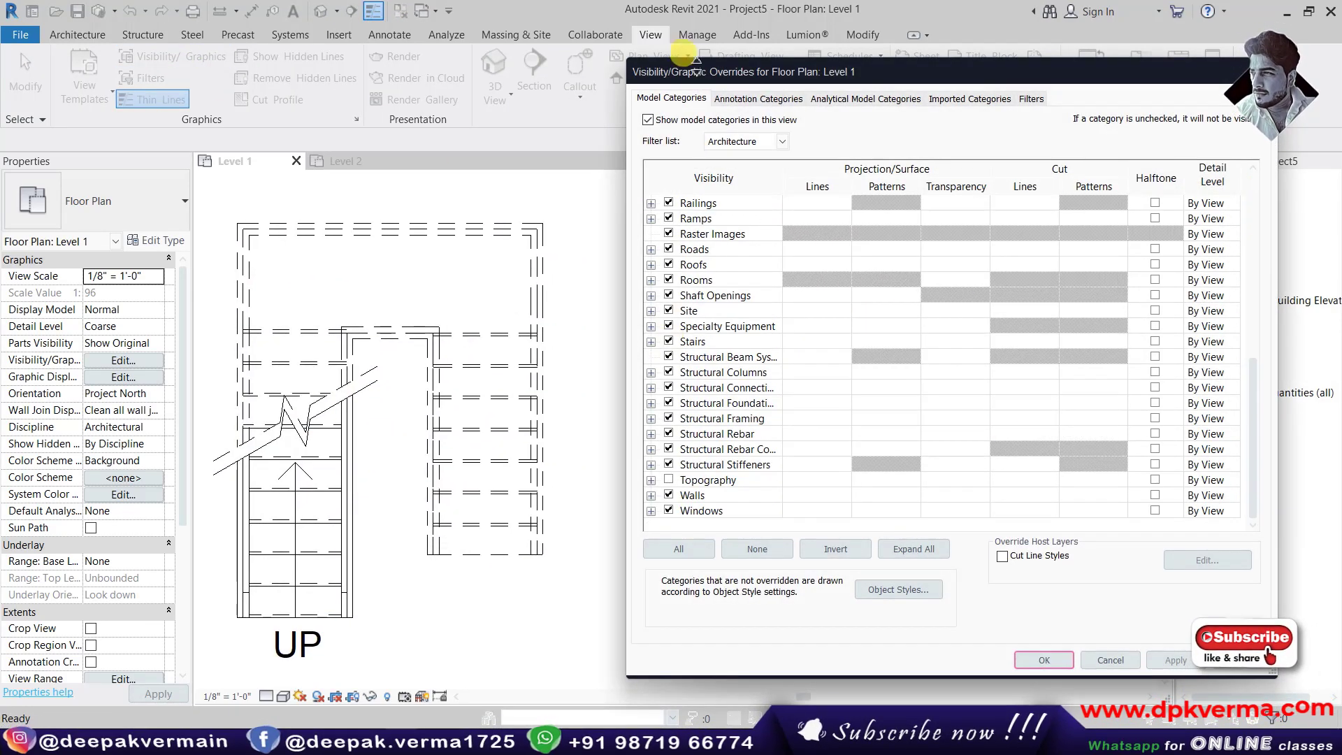
{"action": "left_click", "coordinate": [650, 342]}
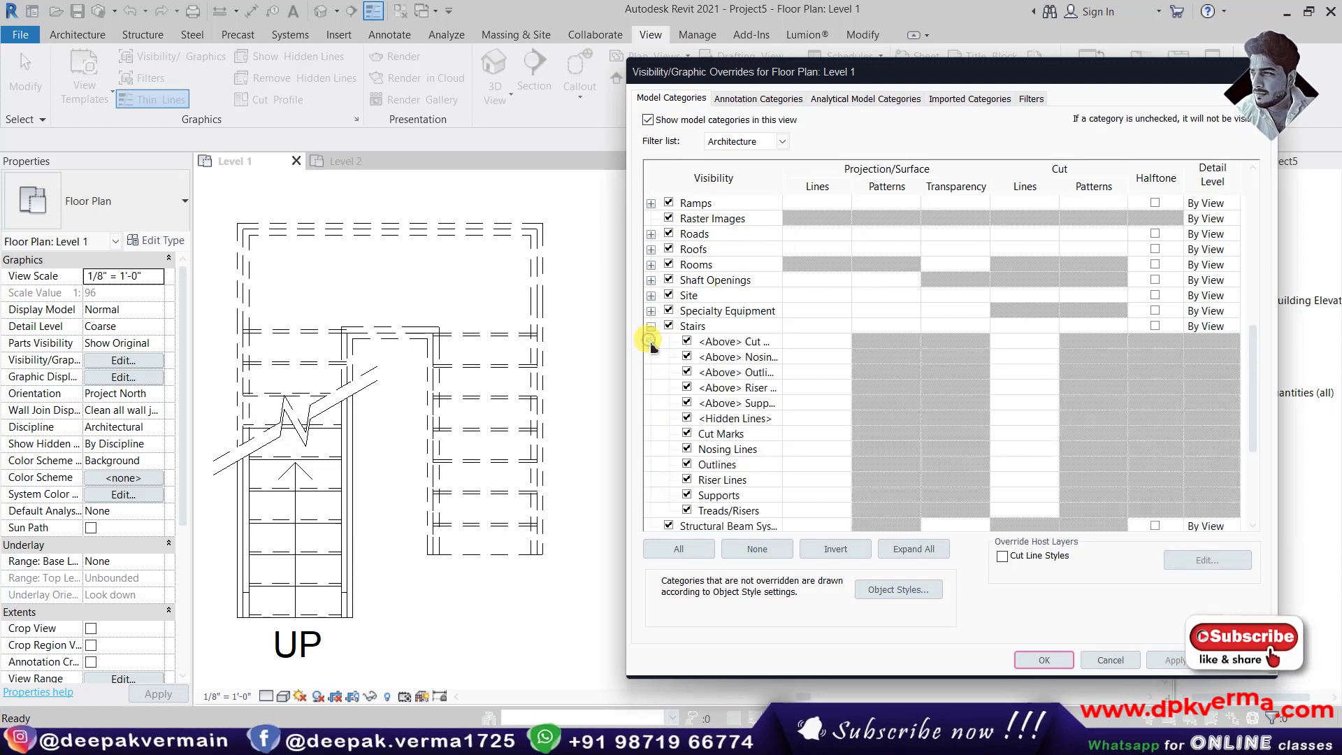
{"action": "scroll", "coordinate": [725, 367], "scroll_direction": "down", "scroll_amount": 1}
{"action": "left_click_drag", "start_coordinate": [783, 181], "coordinate": [829, 181]}
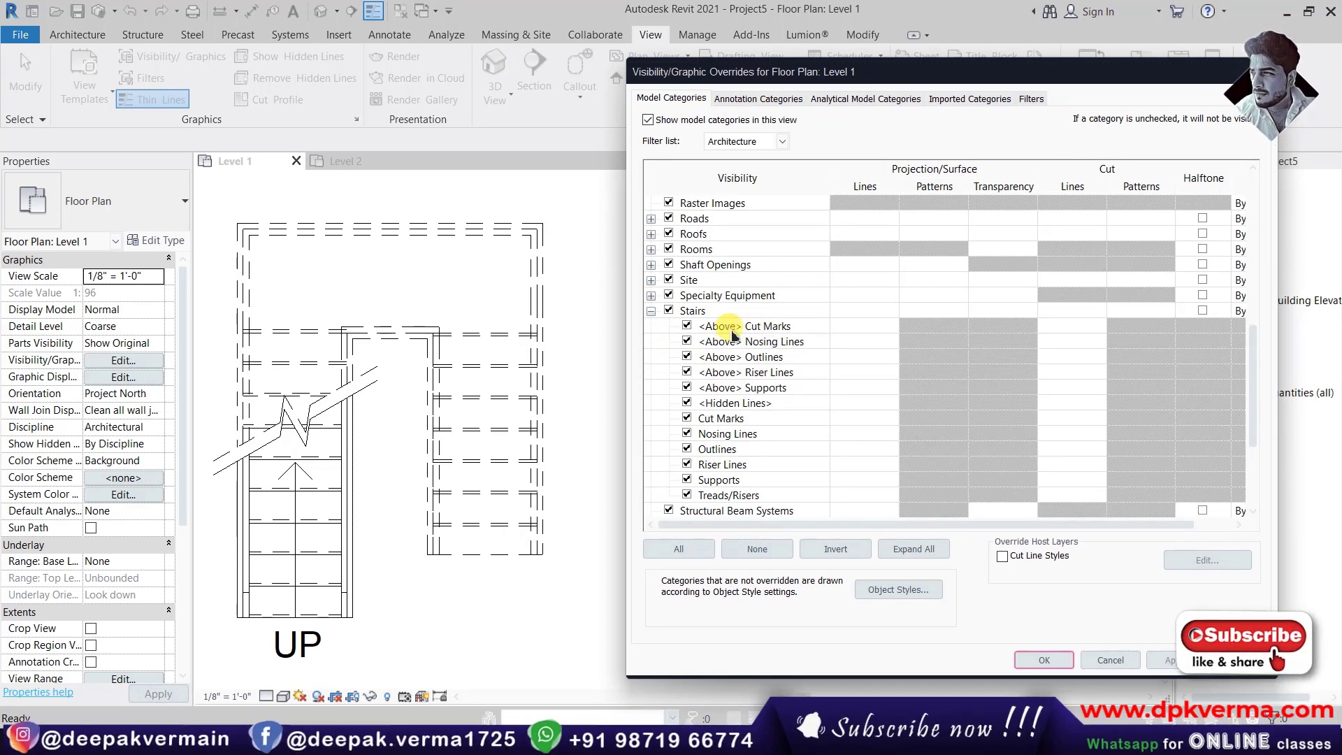
Try hiding the stairs' <Above> Cut Marks in the Level 1 plan, then restore their visibility.
{"action": "left_click", "coordinate": [687, 327]}
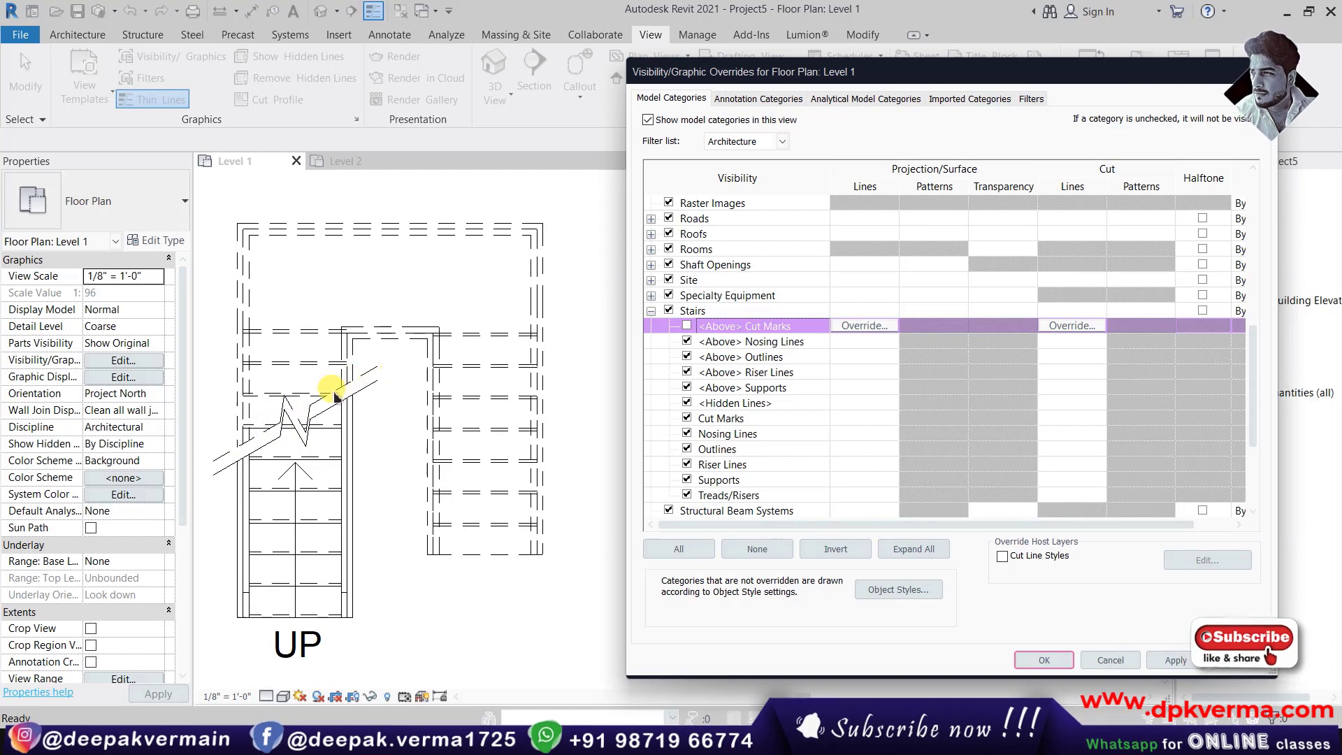
{"action": "left_click", "coordinate": [1163, 661]}
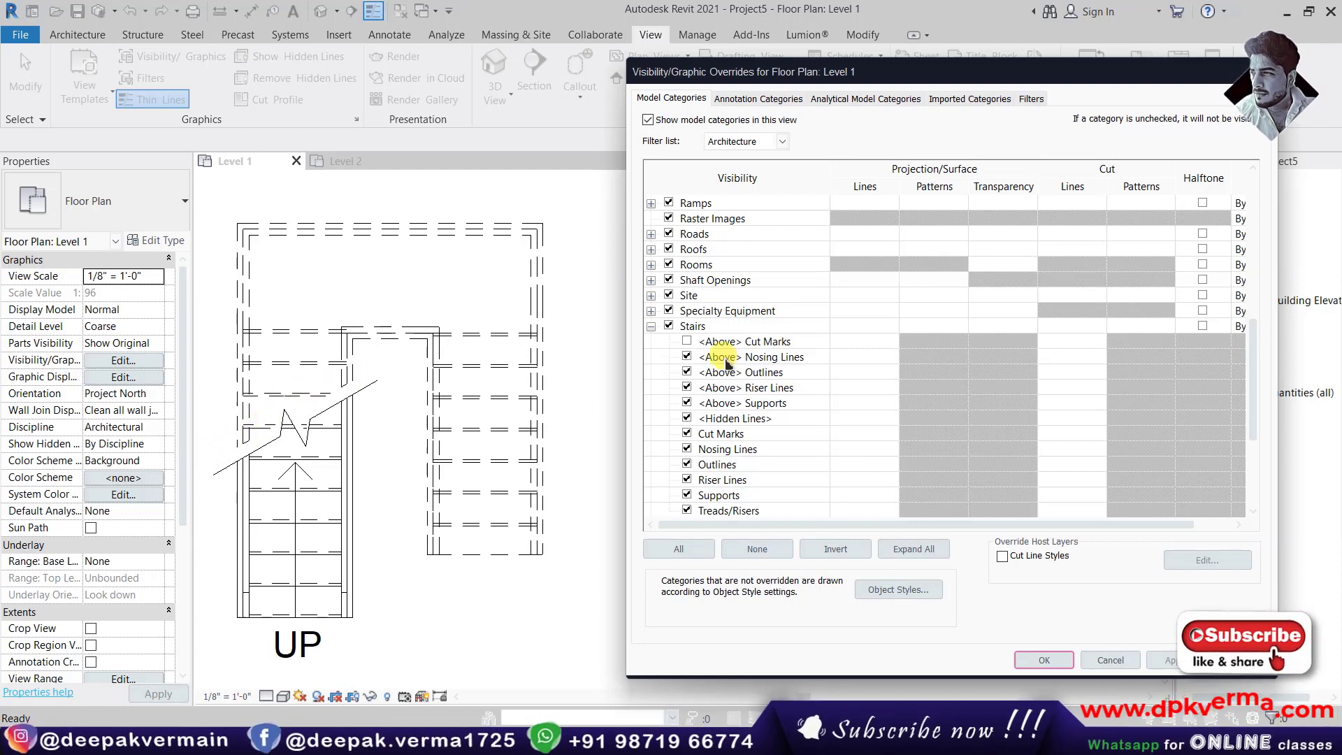
{"action": "left_click", "coordinate": [687, 341]}
{"action": "left_click", "coordinate": [1169, 661]}
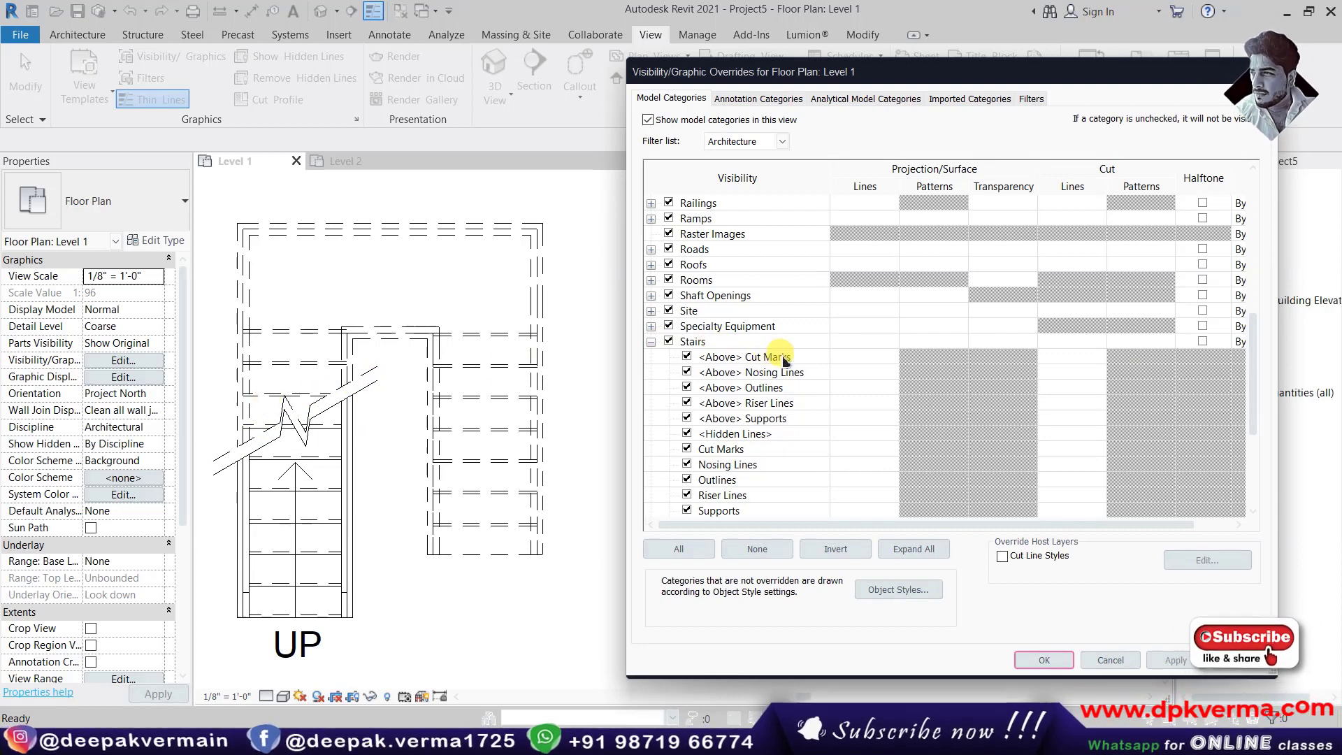
Override the projection lines of the stairs' <Above> Cut Marks with the Aligning Line pattern in red and apply the change.
{"action": "left_click", "coordinate": [852, 356]}
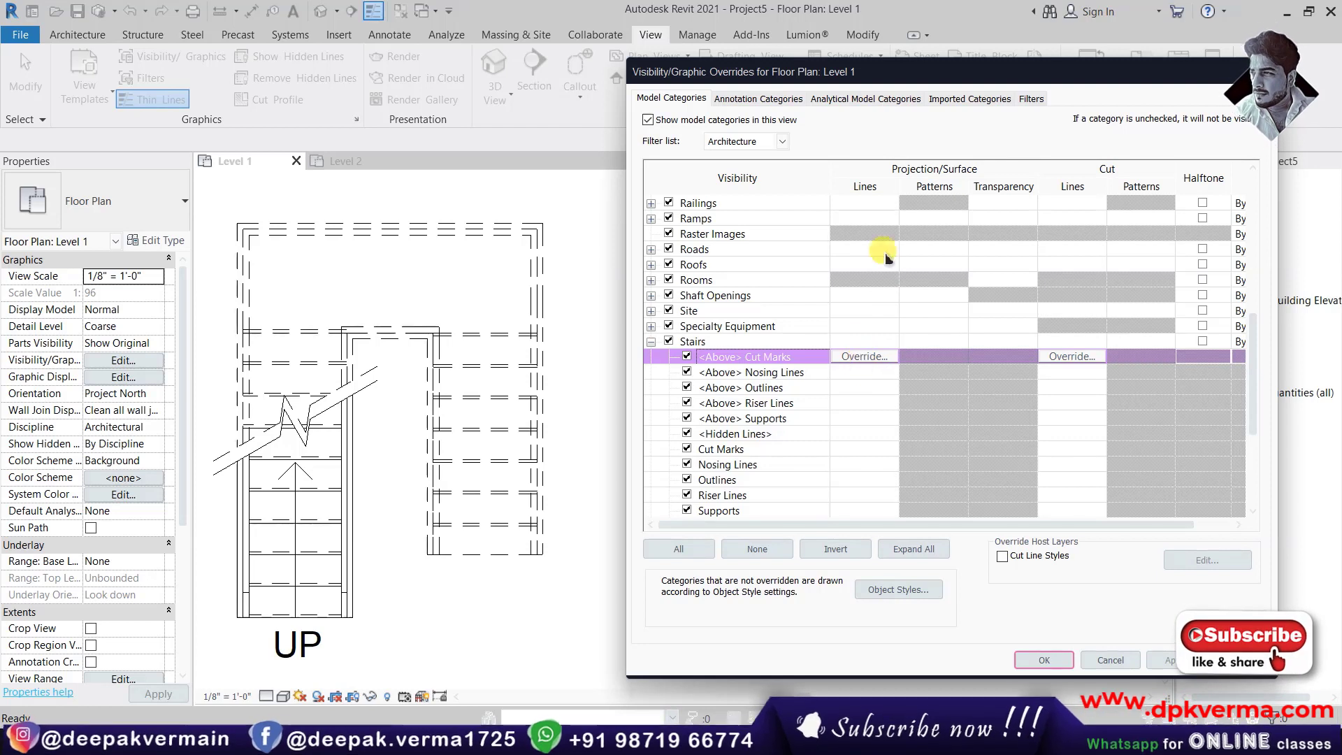
{"action": "left_click", "coordinate": [865, 357]}
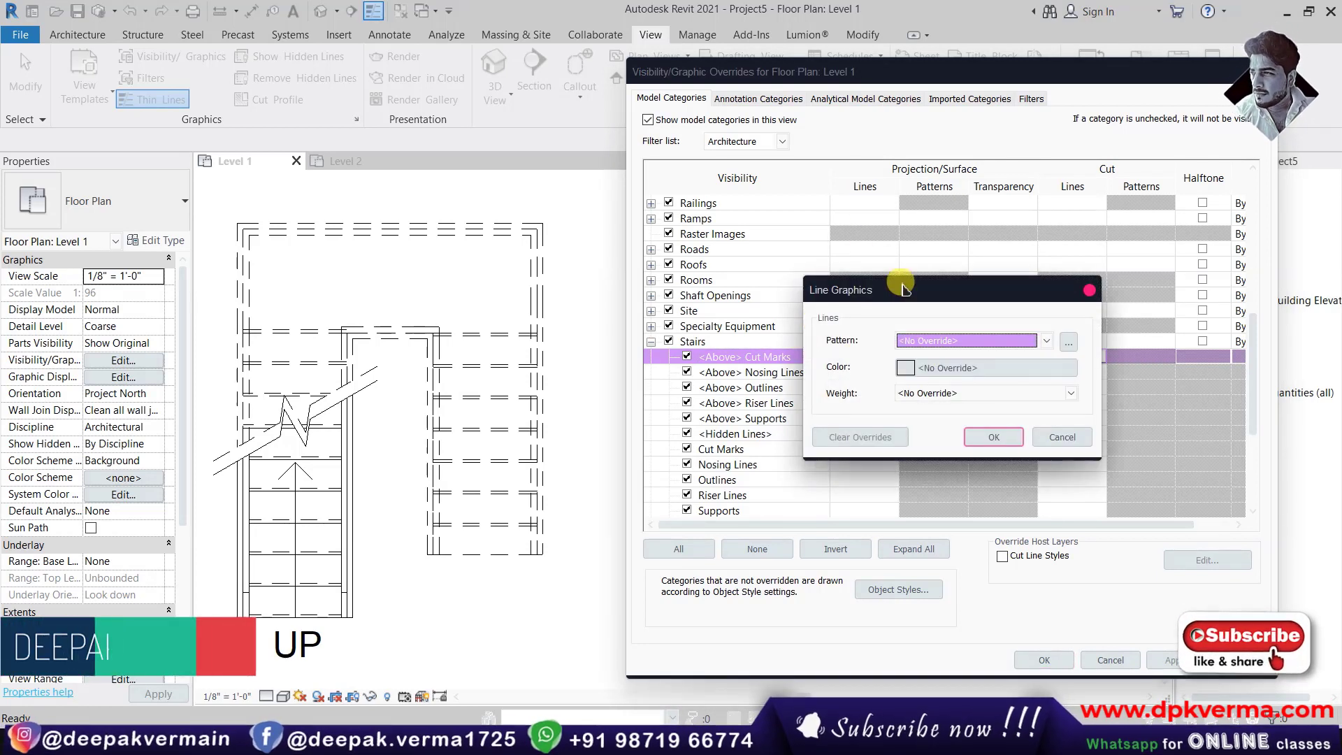
{"action": "left_click", "coordinate": [956, 323]}
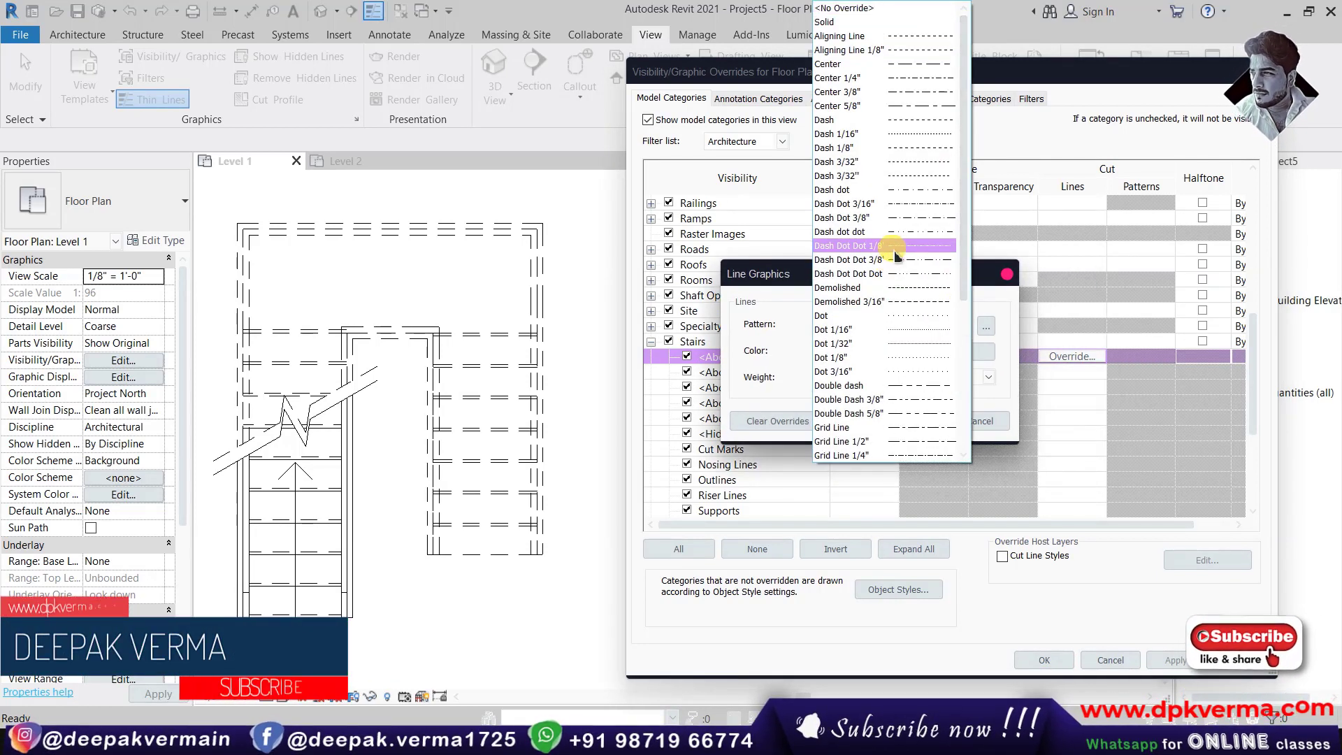
{"action": "left_click", "coordinate": [913, 37]}
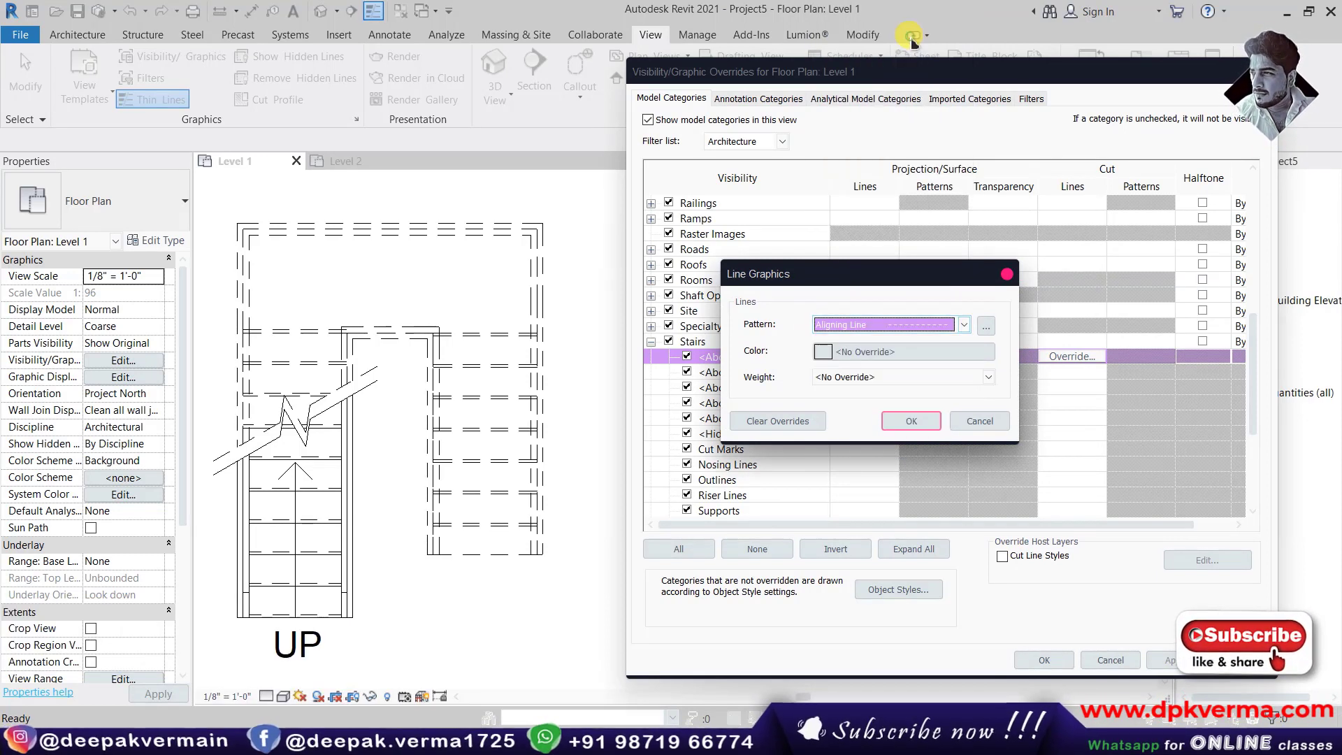
{"action": "left_click", "coordinate": [921, 350]}
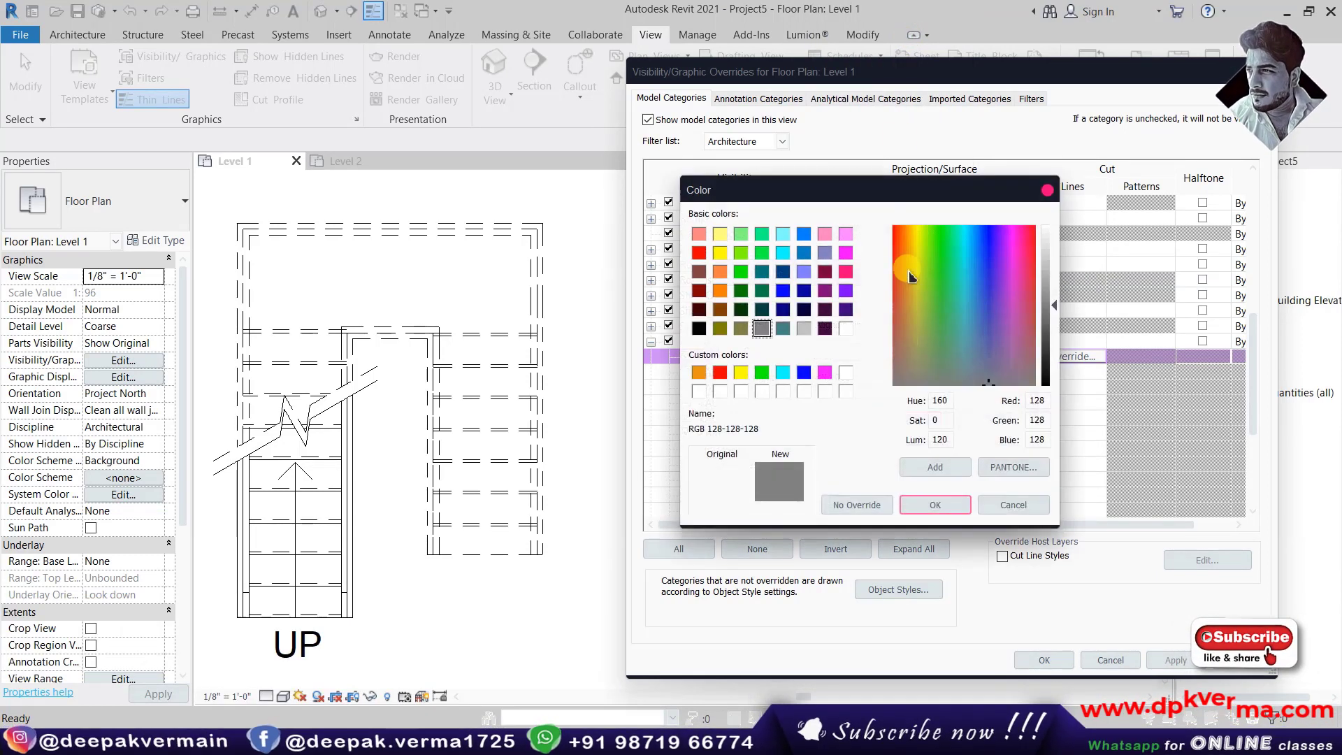
{"action": "left_click", "coordinate": [935, 503]}
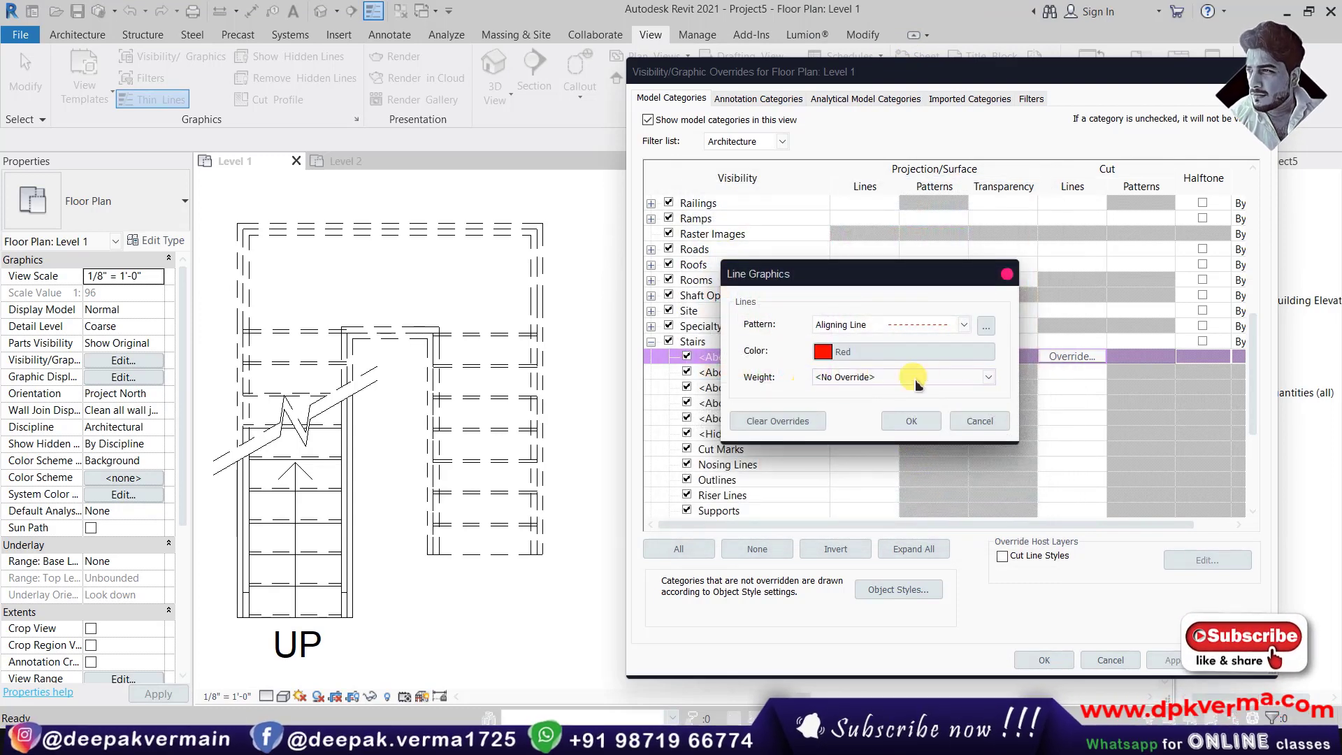
{"action": "left_click", "coordinate": [989, 377]}
{"action": "left_click", "coordinate": [855, 390]}
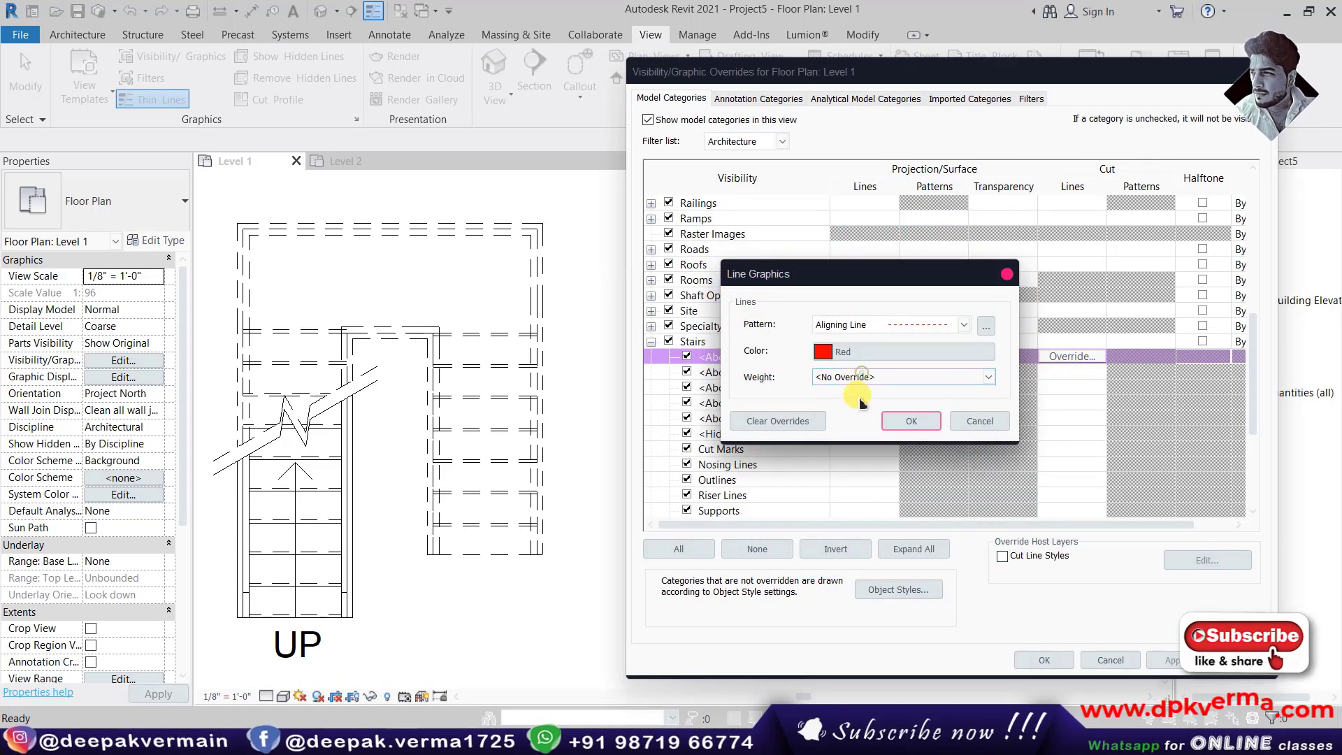
{"action": "left_click", "coordinate": [912, 421]}
{"action": "left_click", "coordinate": [1174, 661]}
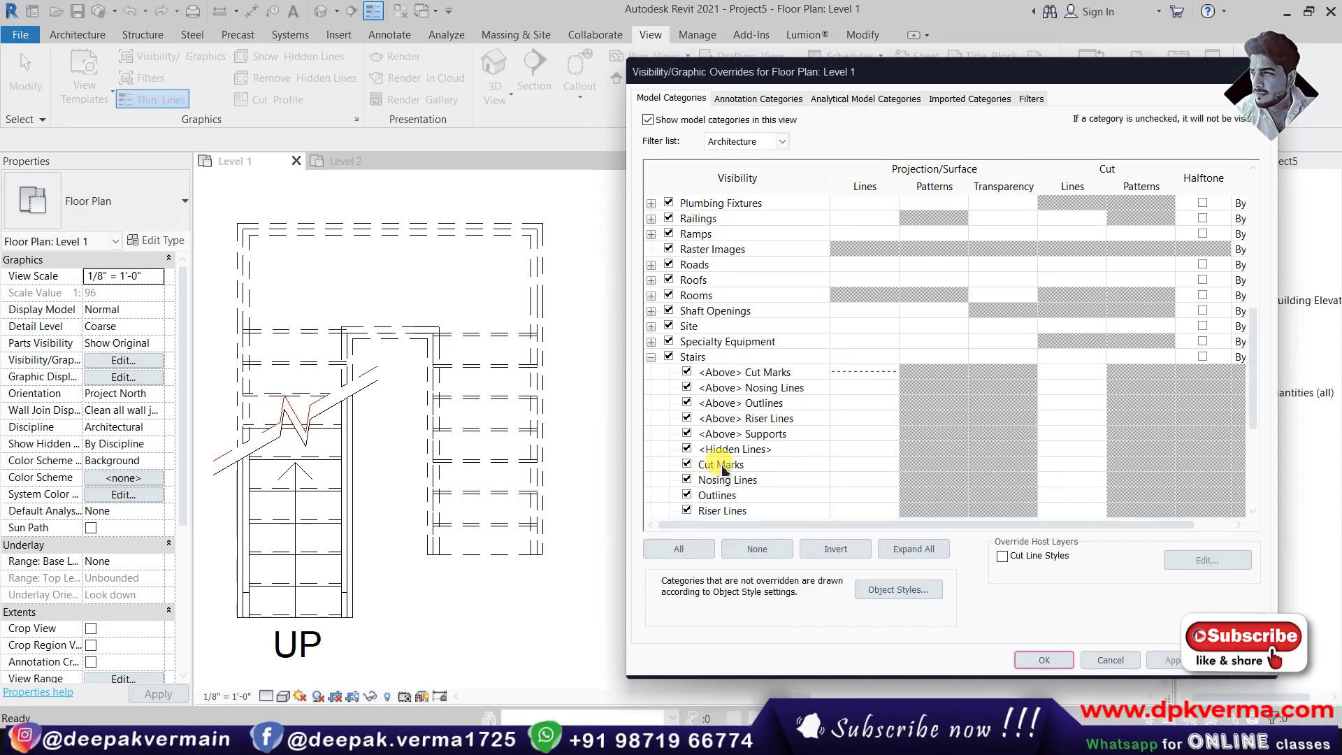
Try hiding the stairs' Cut Marks in the Level 1 plan, then restore their visibility.
{"action": "left_click", "coordinate": [856, 462]}
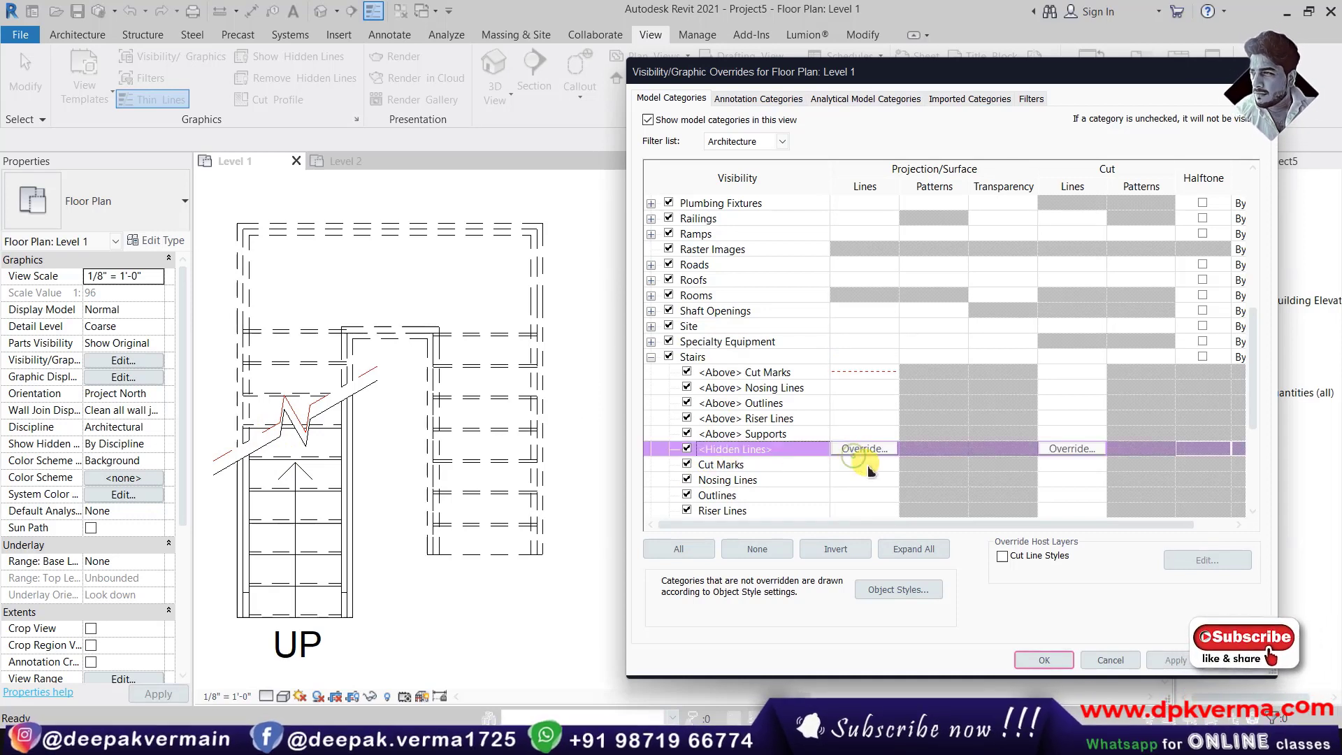
{"action": "left_click", "coordinate": [865, 464]}
{"action": "left_click", "coordinate": [980, 423]}
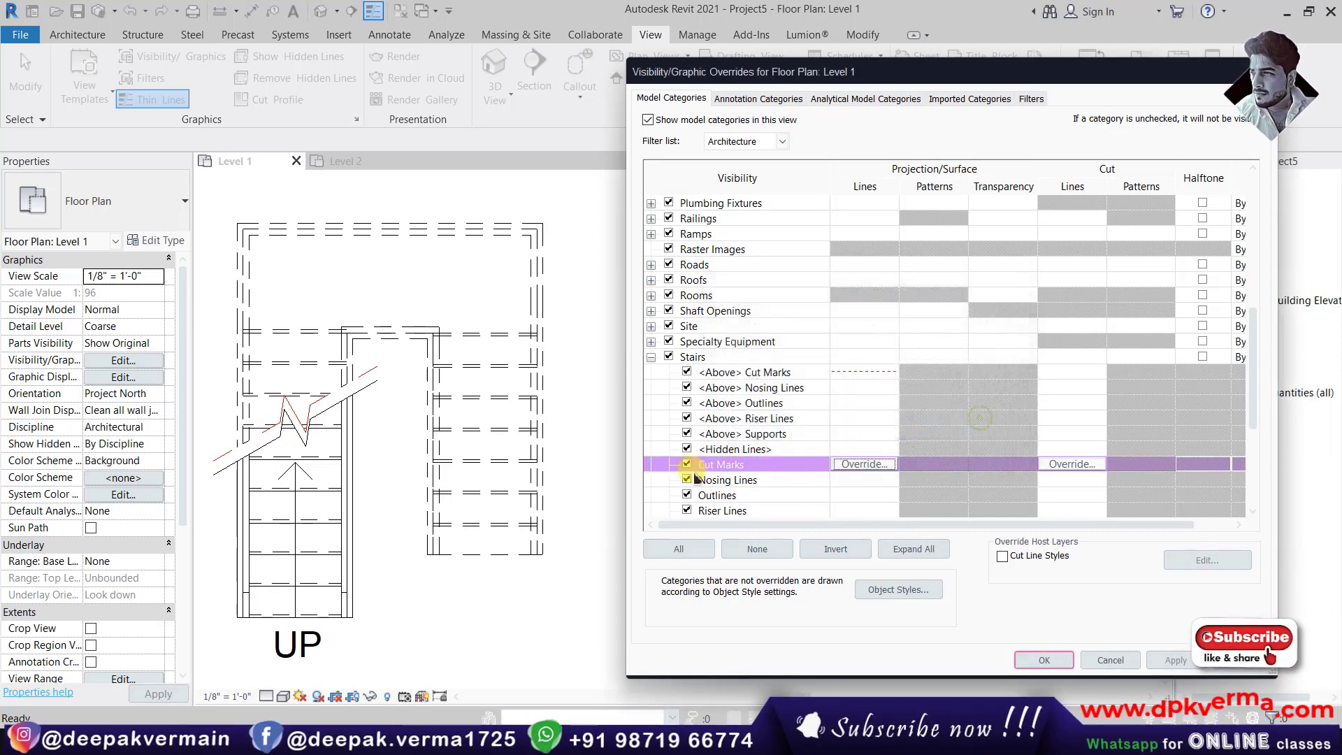
{"action": "left_click", "coordinate": [1170, 658]}
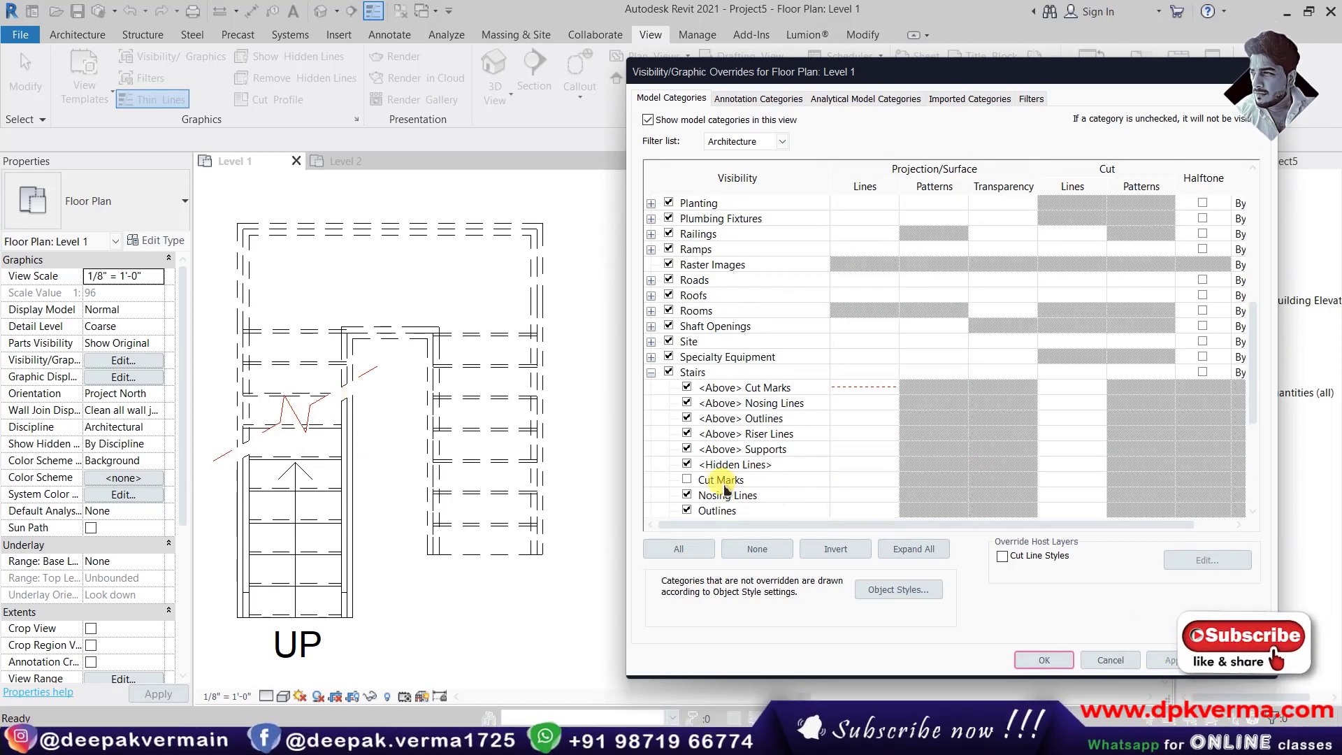
{"action": "left_click", "coordinate": [687, 480]}
{"action": "left_click", "coordinate": [1169, 659]}
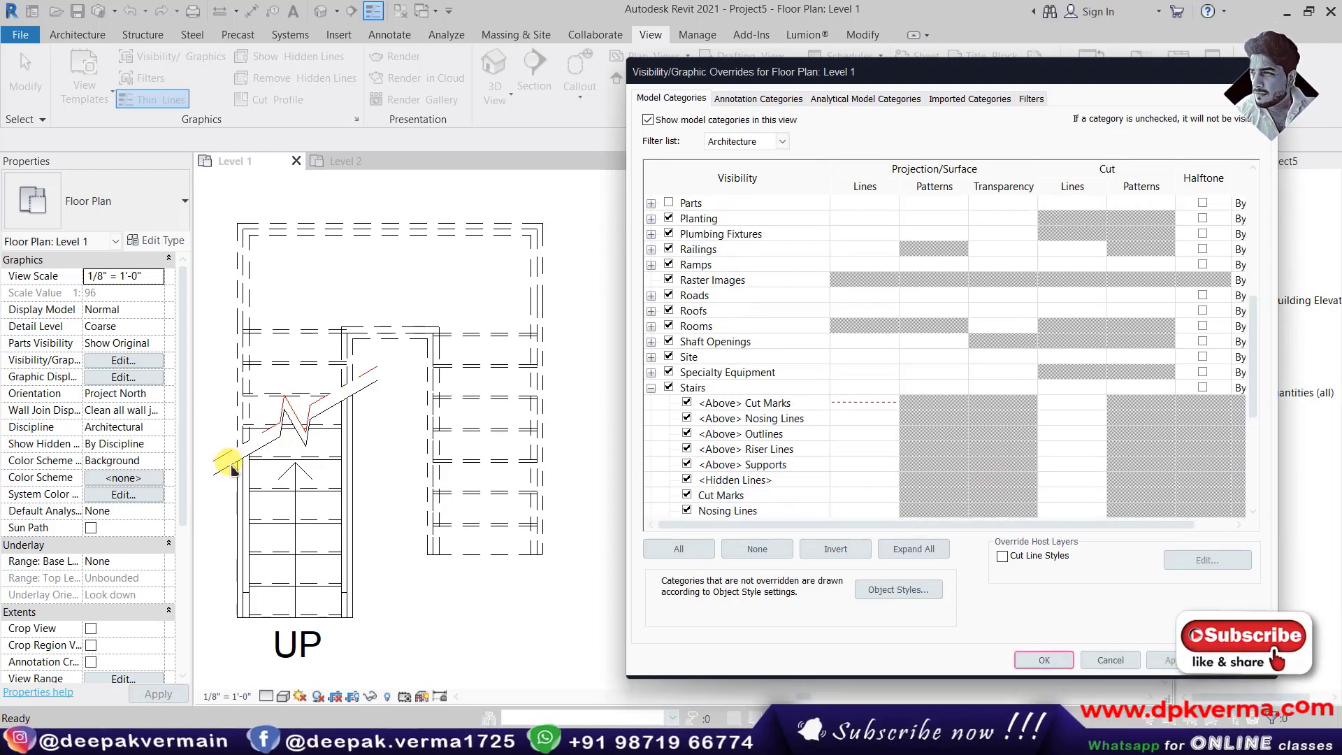
Override the stairs' Cut Marks projection lines with the Center 3/8" pattern in green RGB 000-128-000 and accept the view's overrides.
{"action": "left_click", "coordinate": [768, 496]}
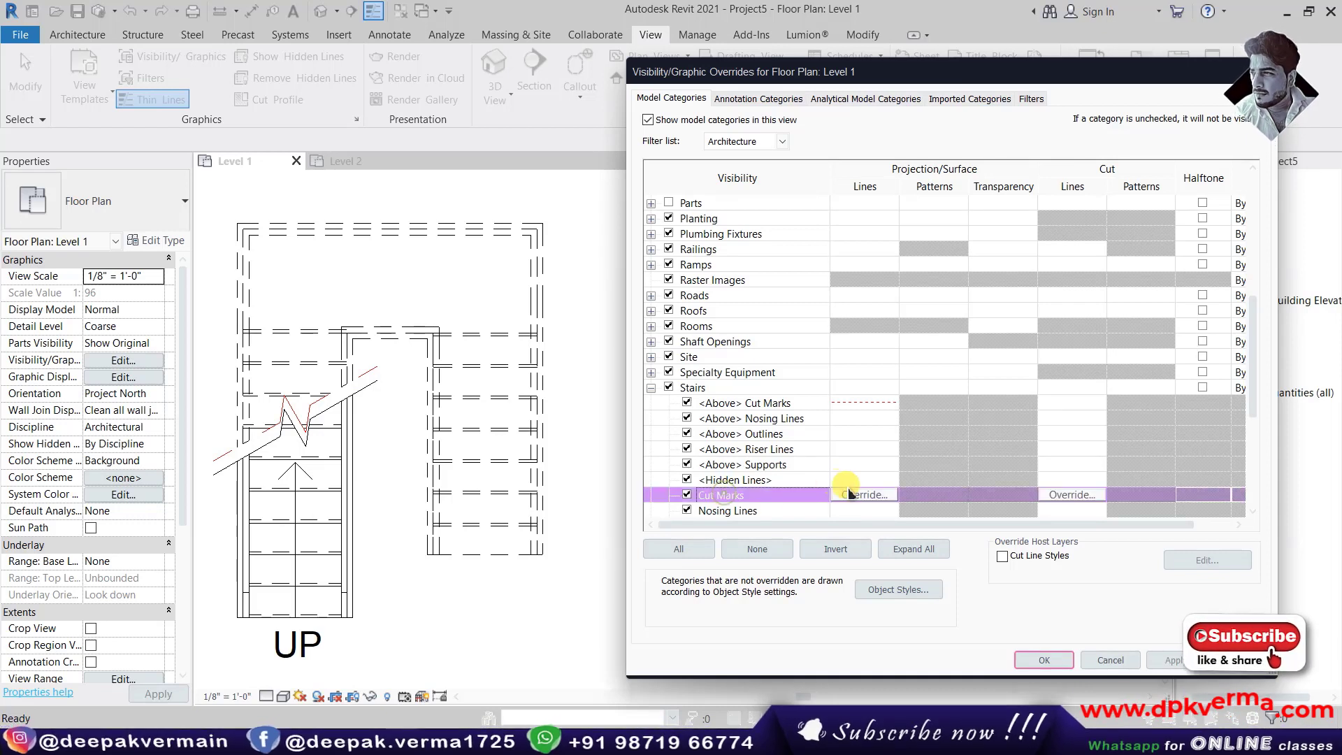
{"action": "left_click", "coordinate": [857, 494]}
{"action": "left_click", "coordinate": [886, 324]}
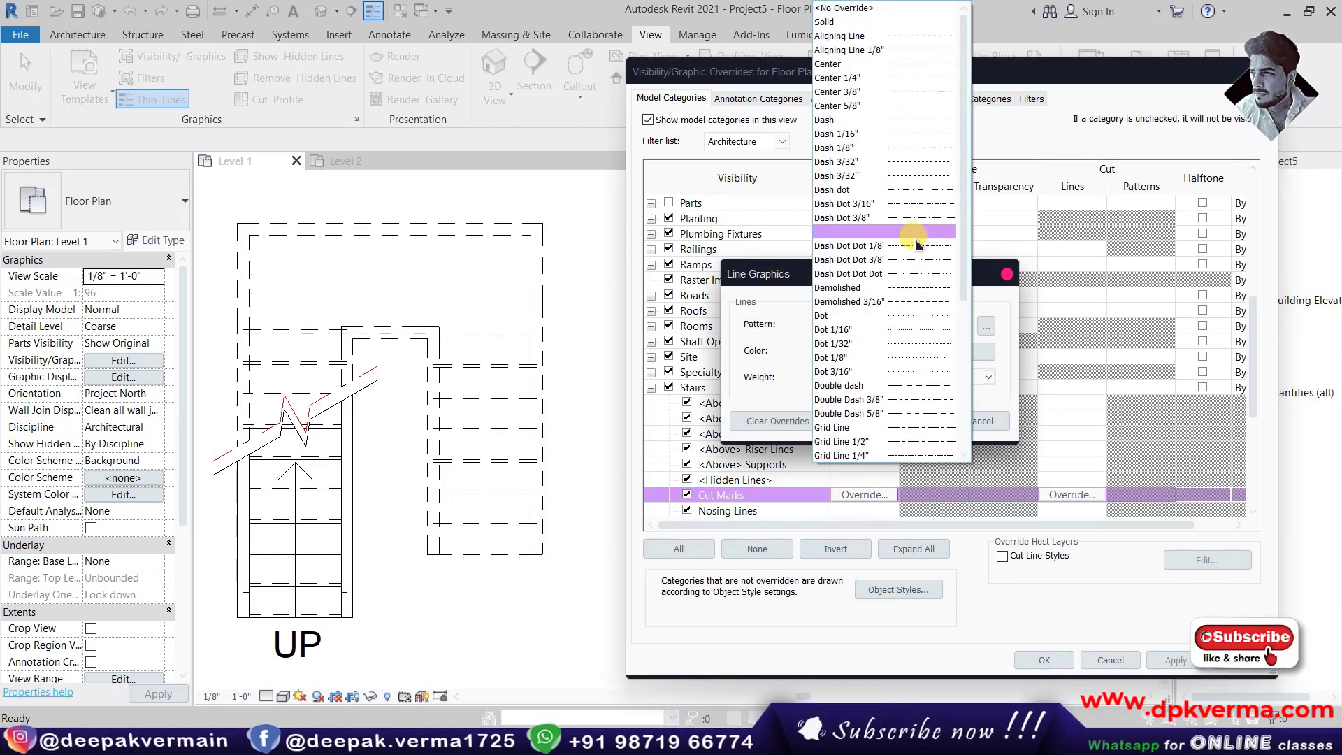
{"action": "left_click", "coordinate": [891, 92]}
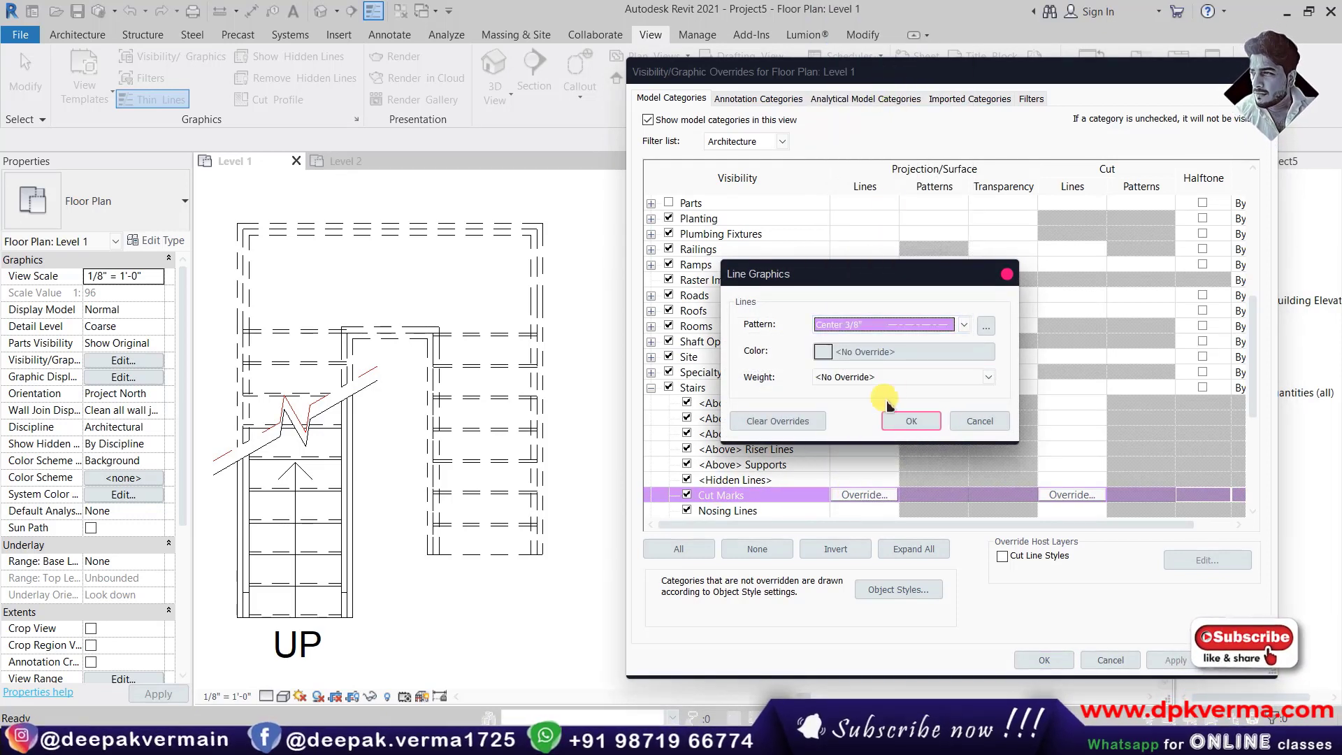
{"action": "left_click", "coordinate": [873, 350]}
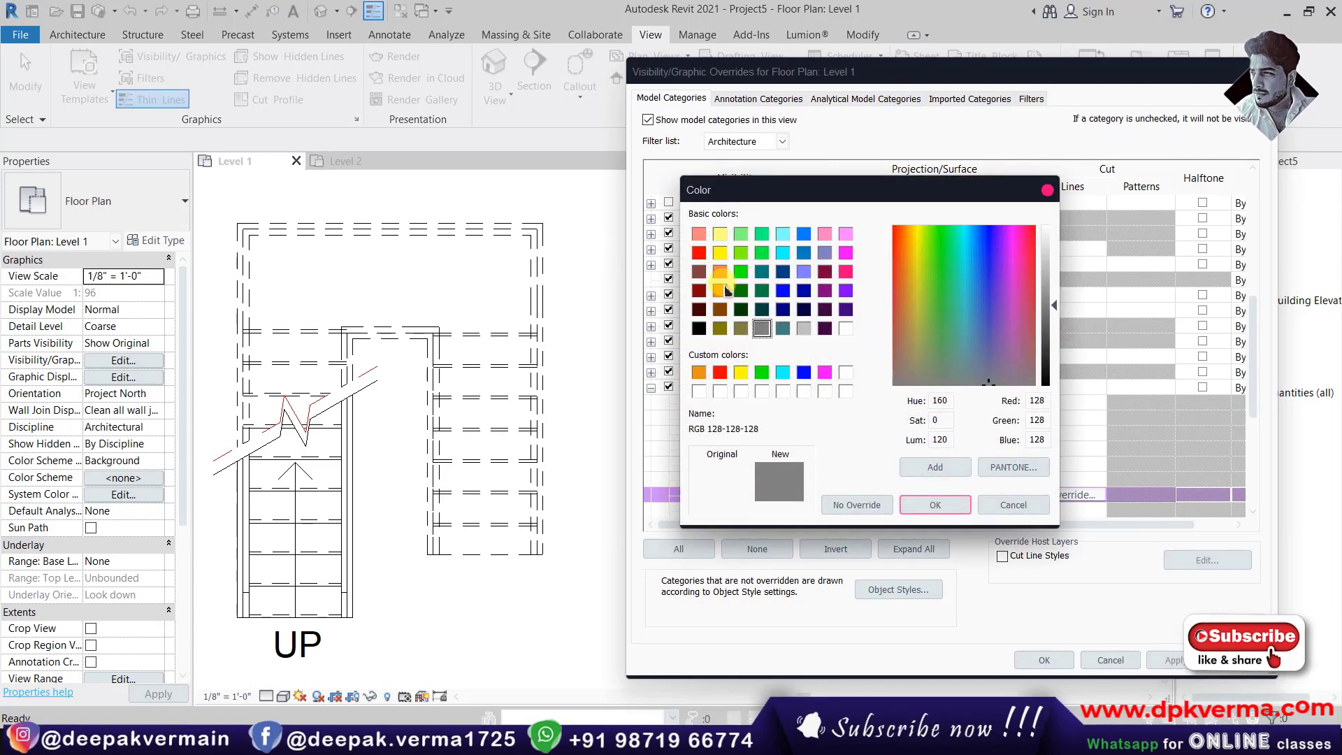
{"action": "left_click", "coordinate": [741, 290]}
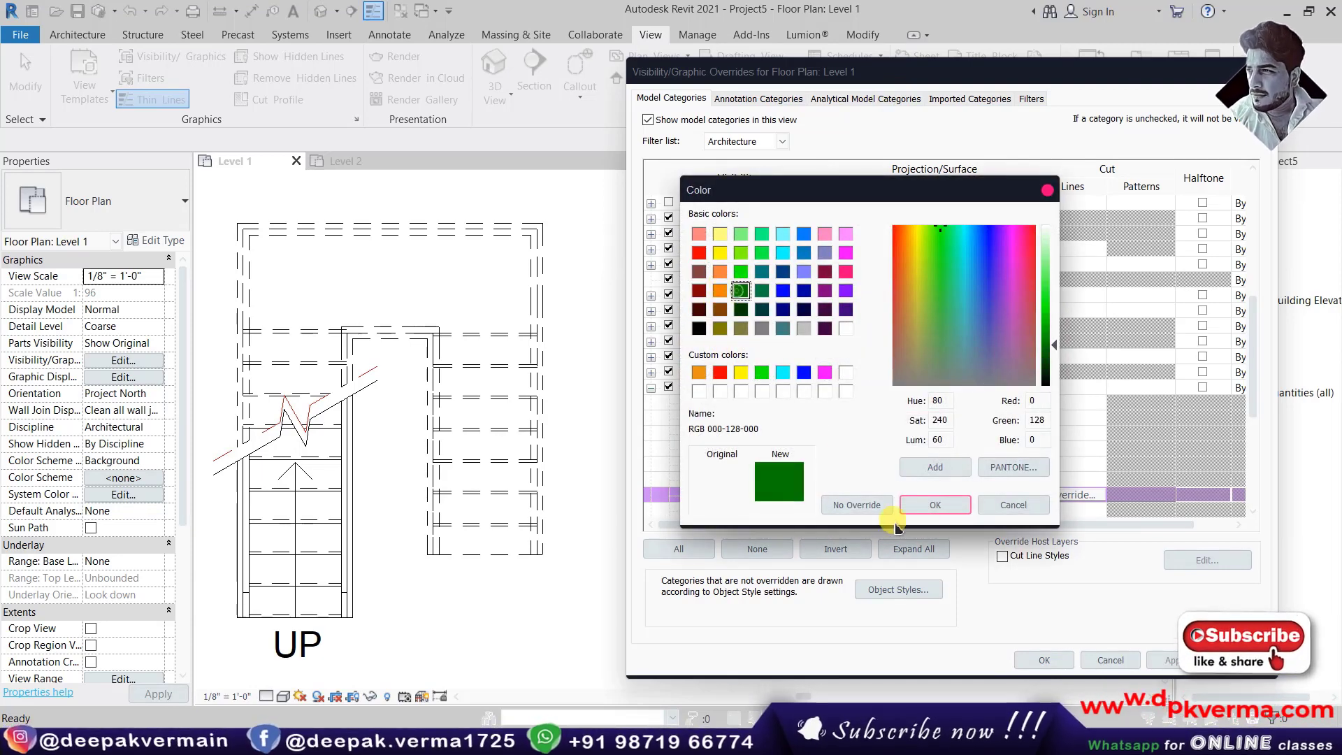
{"action": "left_click", "coordinate": [933, 504]}
{"action": "left_click", "coordinate": [908, 421]}
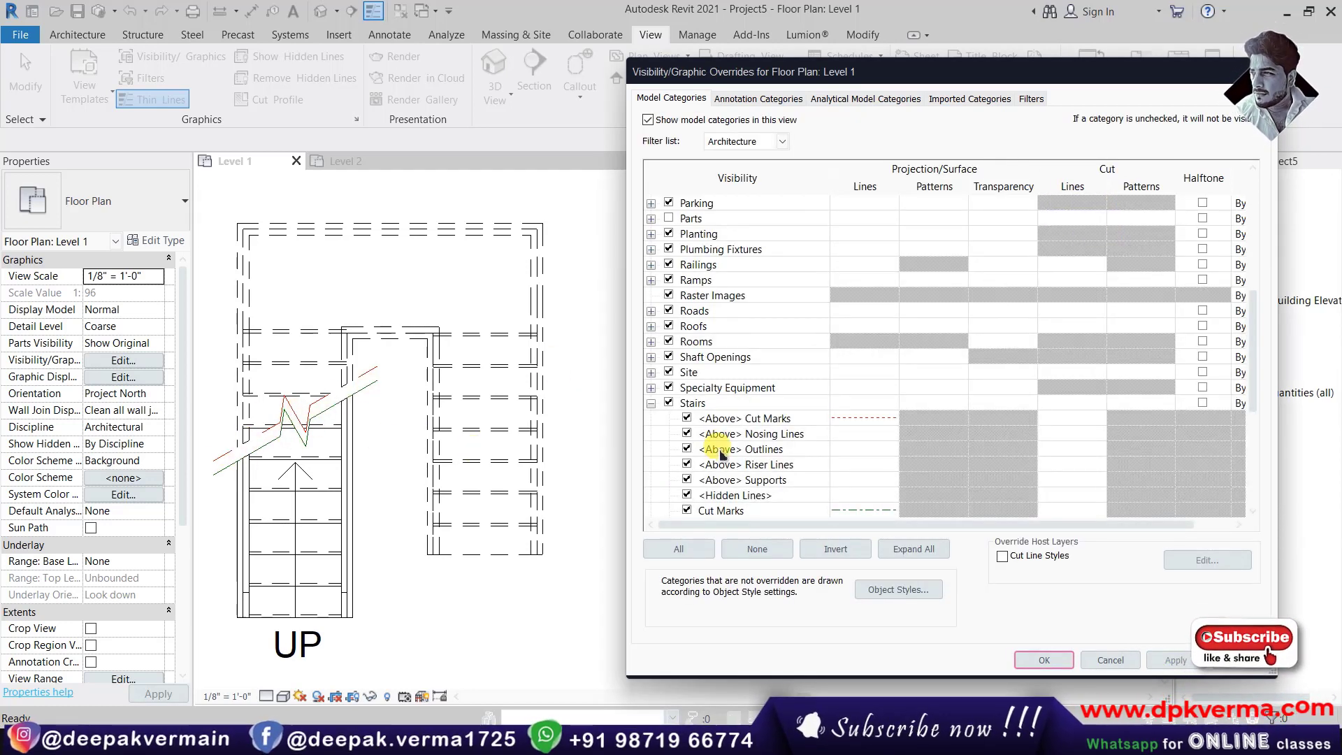
{"action": "scroll", "coordinate": [748, 357], "scroll_direction": "down", "scroll_amount": 5}
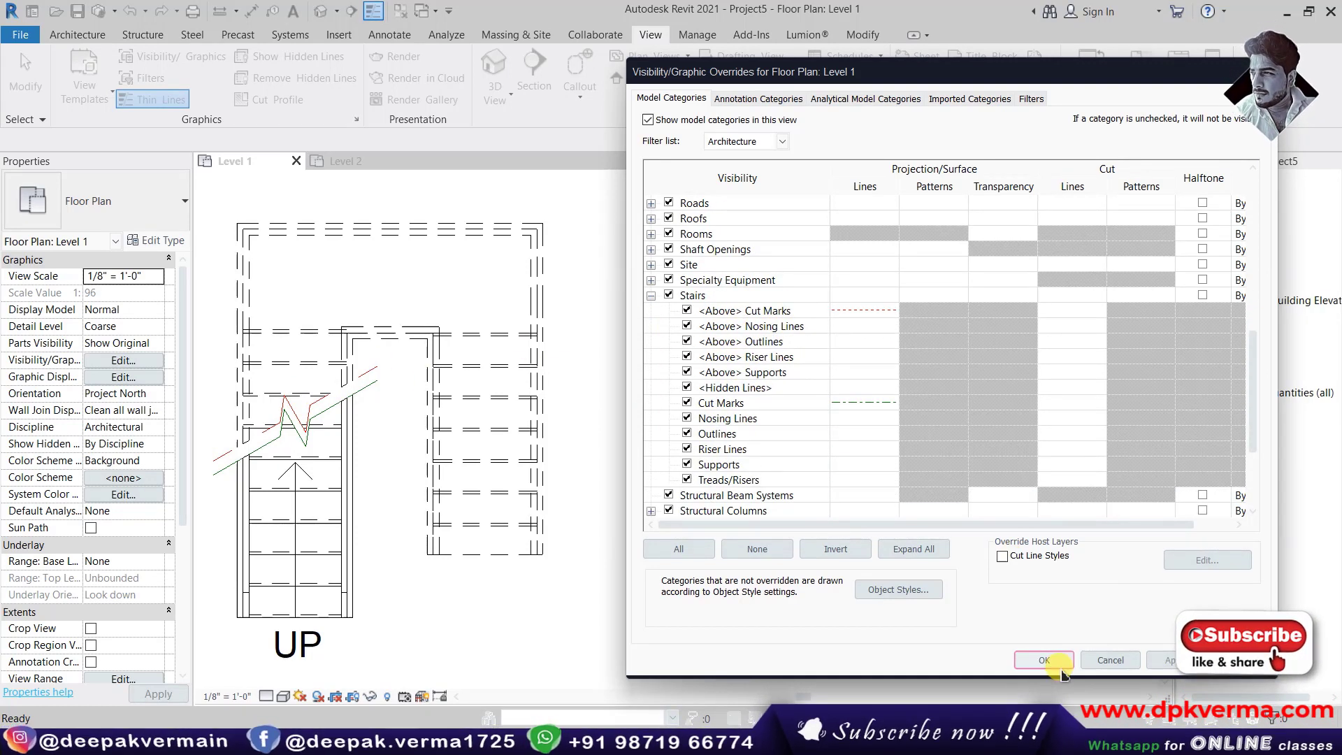
{"action": "left_click", "coordinate": [1043, 660]}
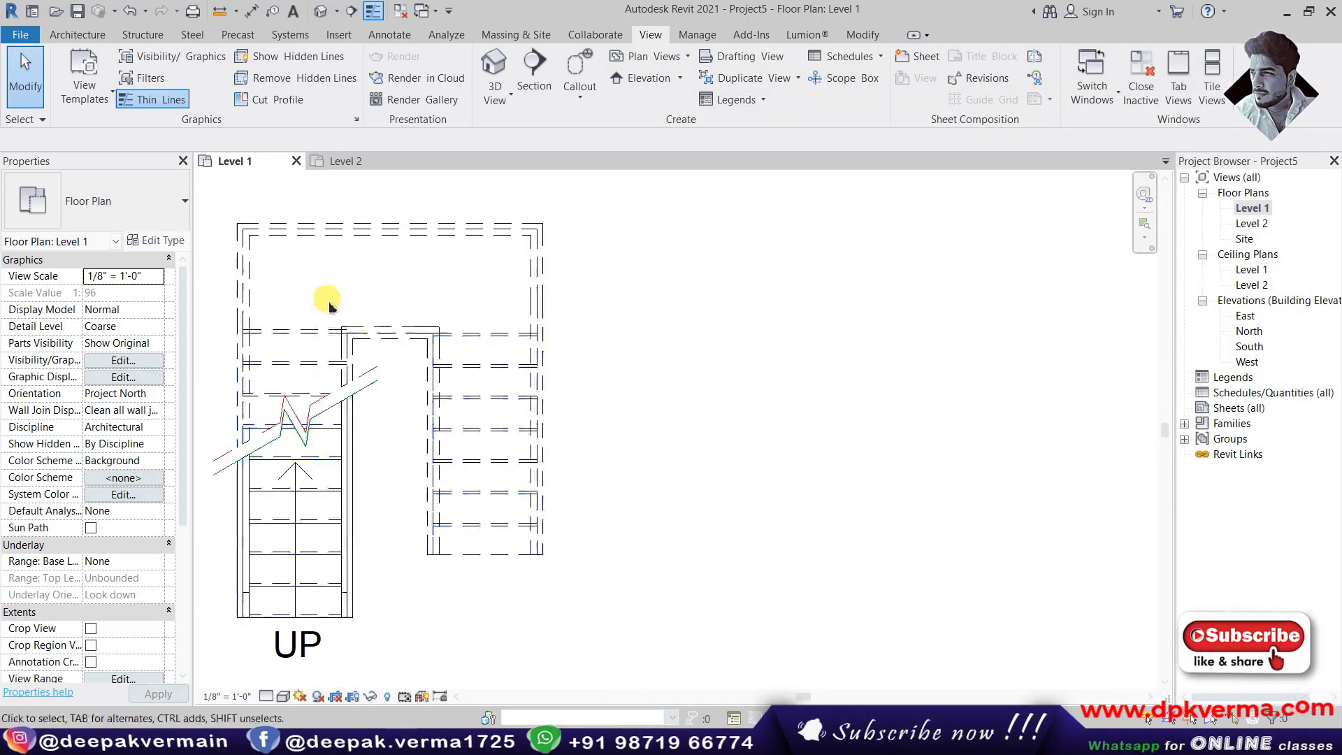
Inspect the stair's cut lines in plan, then reopen the Level 1 visibility overrides with the Stairs subcategories expanded and fully readable.
{"action": "scroll", "coordinate": [270, 366], "scroll_direction": "up", "scroll_amount": 5}
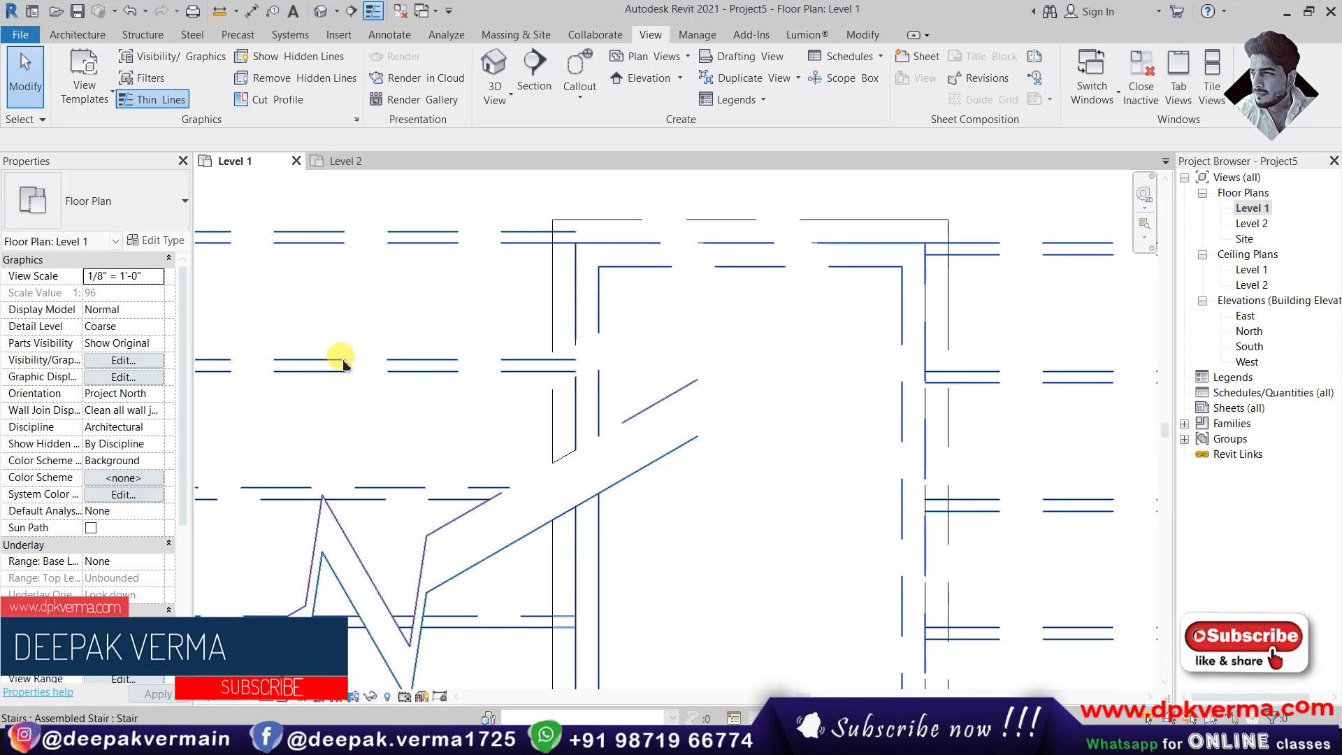
{"action": "scroll", "coordinate": [343, 362], "scroll_direction": "down", "scroll_amount": 5}
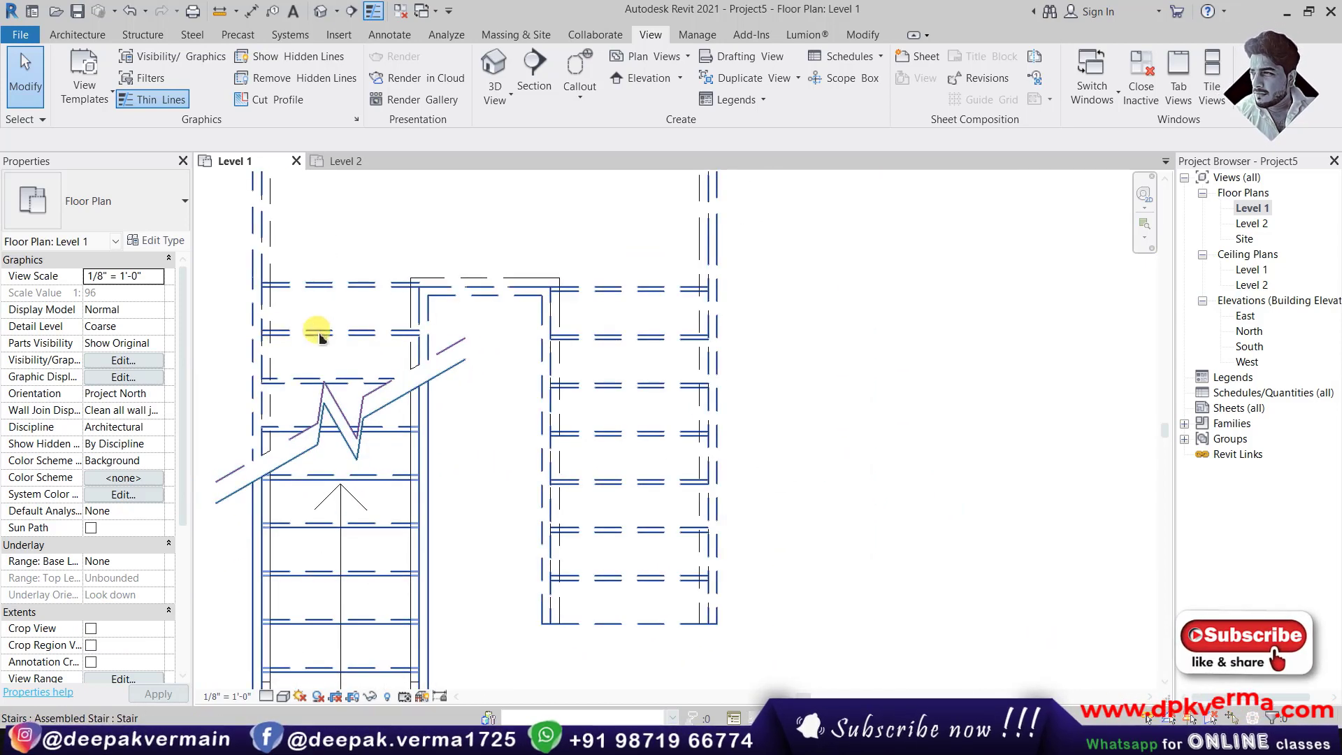
{"action": "scroll", "coordinate": [318, 337], "scroll_direction": "down", "scroll_amount": 2}
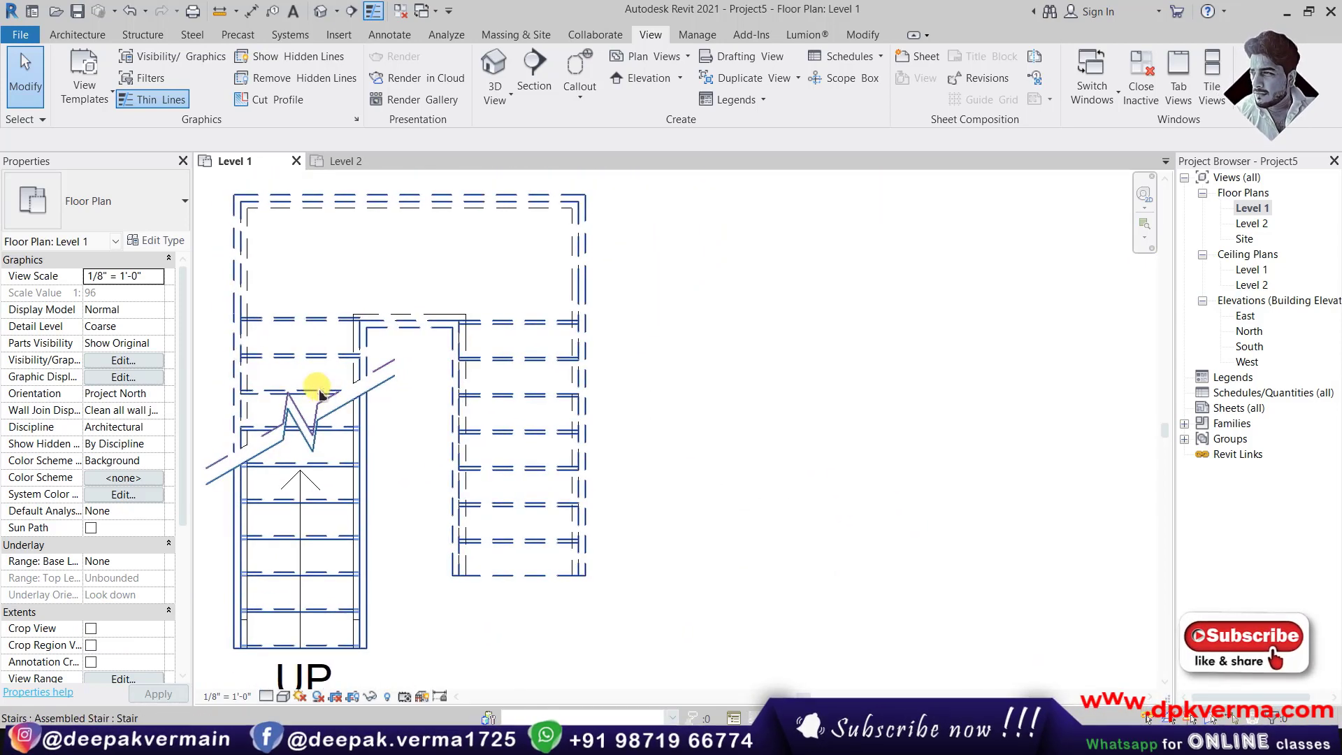
{"action": "left_click", "coordinate": [171, 56]}
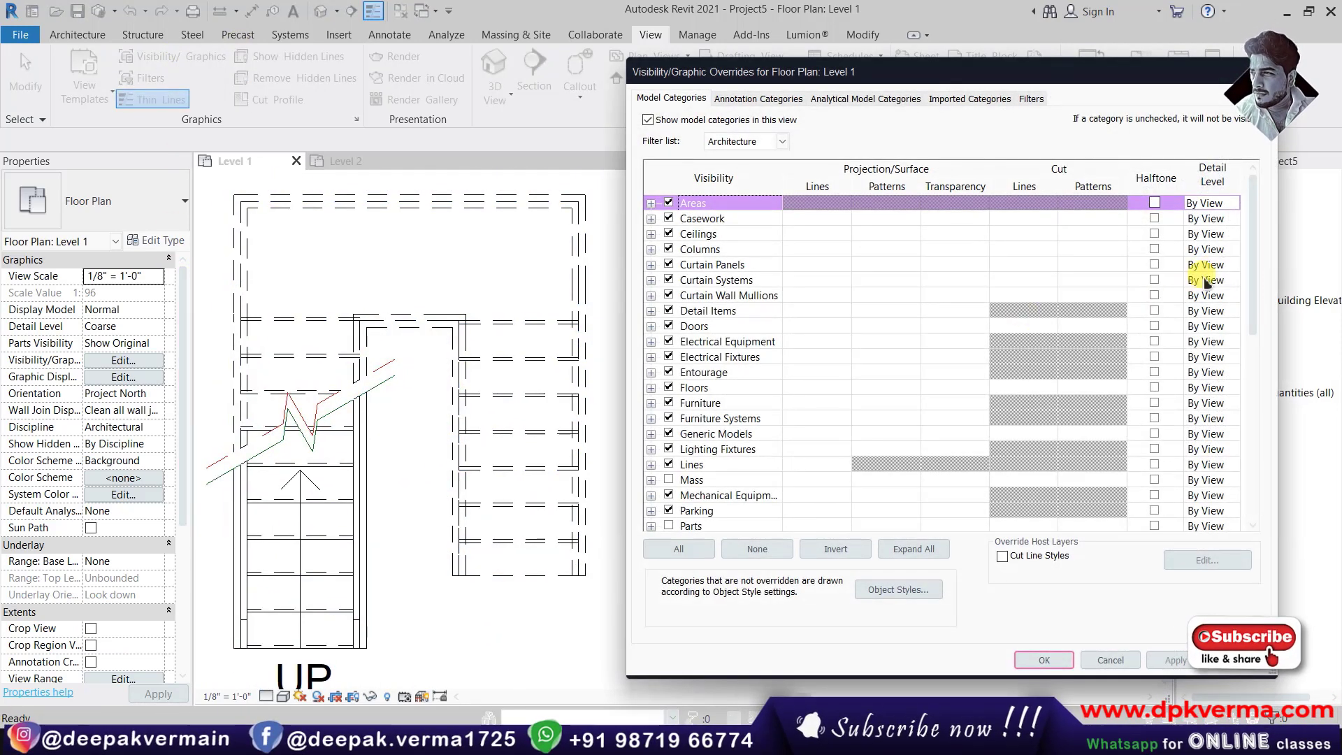
{"action": "left_click_drag", "start_coordinate": [1252, 259], "coordinate": [1252, 440]}
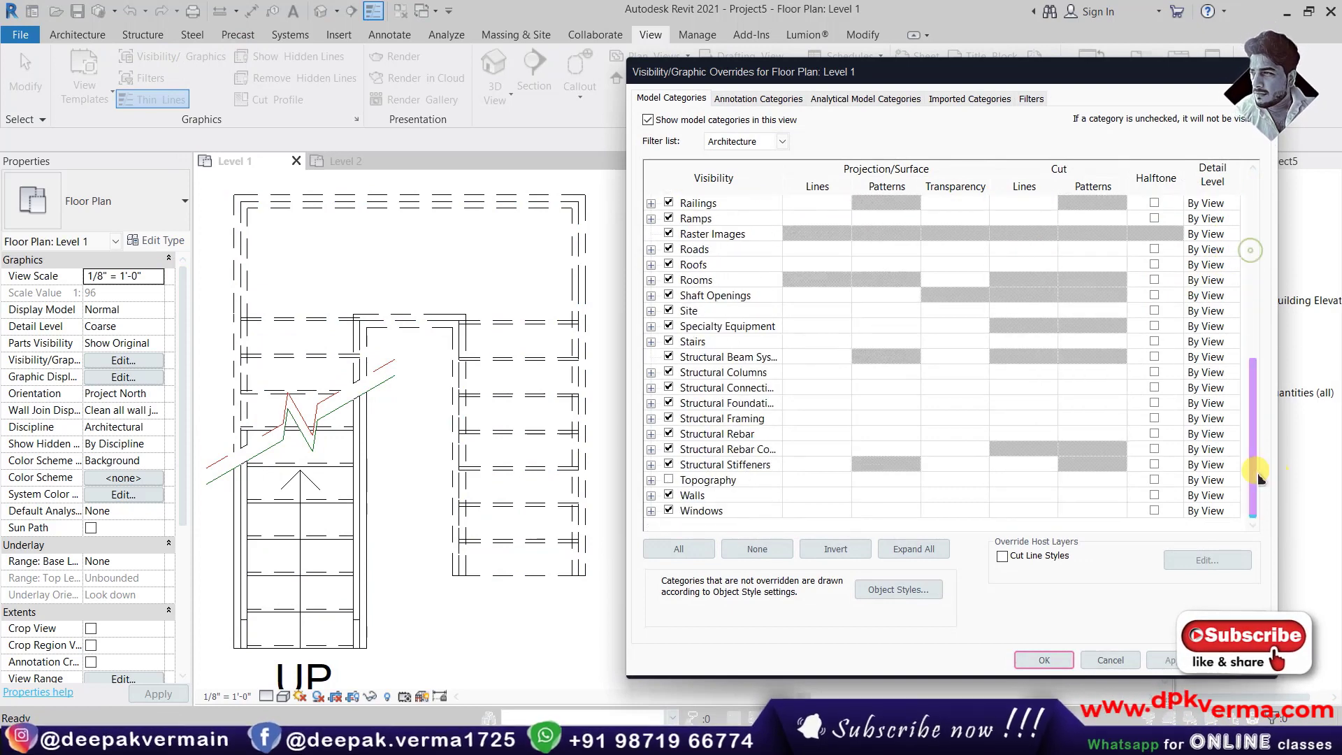
{"action": "left_click", "coordinate": [650, 342]}
{"action": "scroll", "coordinate": [724, 385], "scroll_direction": "down", "scroll_amount": 1}
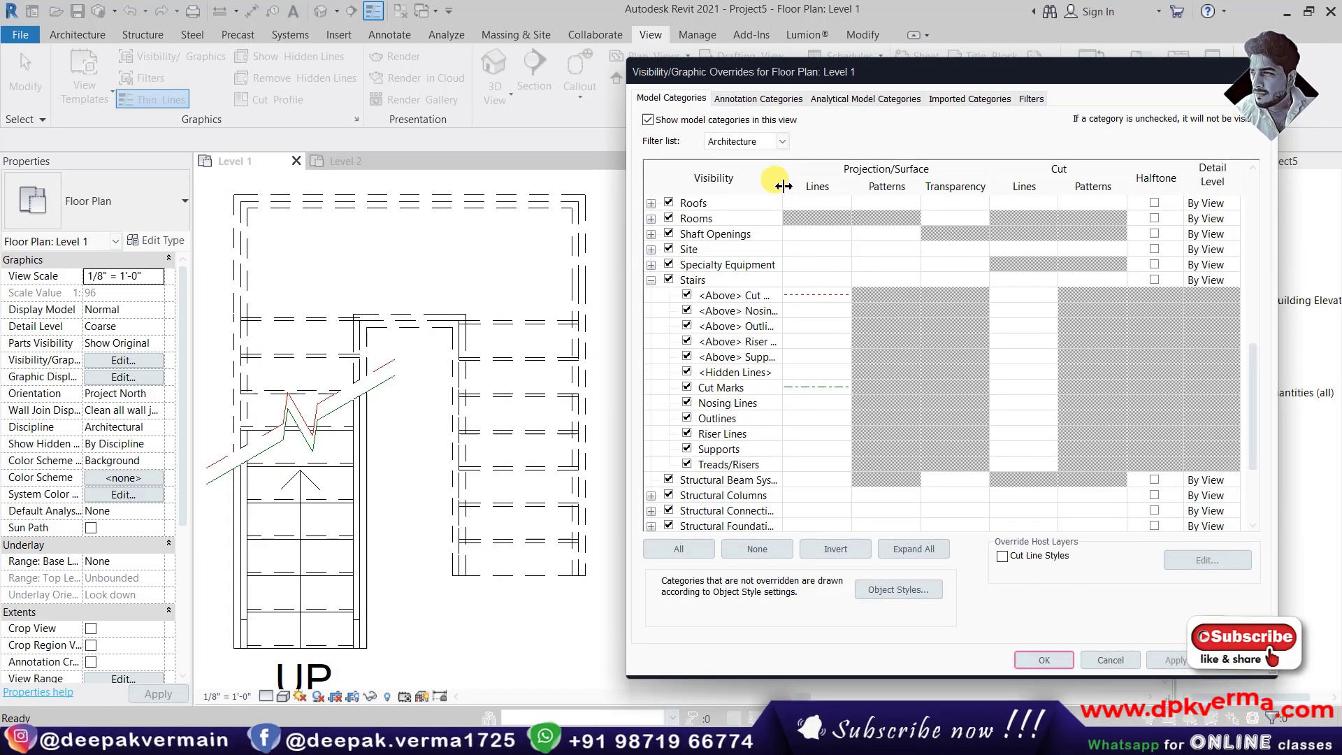
{"action": "left_click_drag", "start_coordinate": [783, 185], "coordinate": [831, 186]}
Try hiding the stairs' <Above> Nosing Lines in the Level 1 plan, then turn them back on.
{"action": "left_click", "coordinate": [688, 312]}
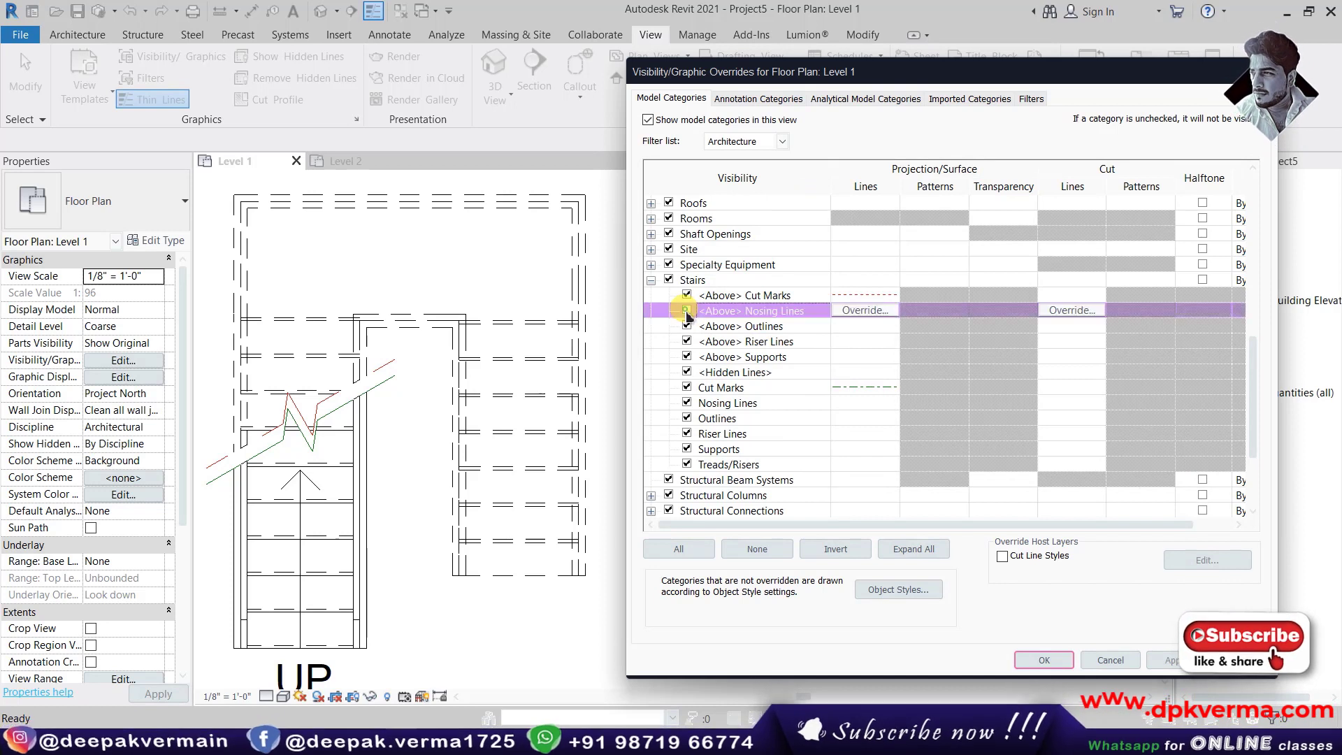
{"action": "left_click", "coordinate": [1174, 661]}
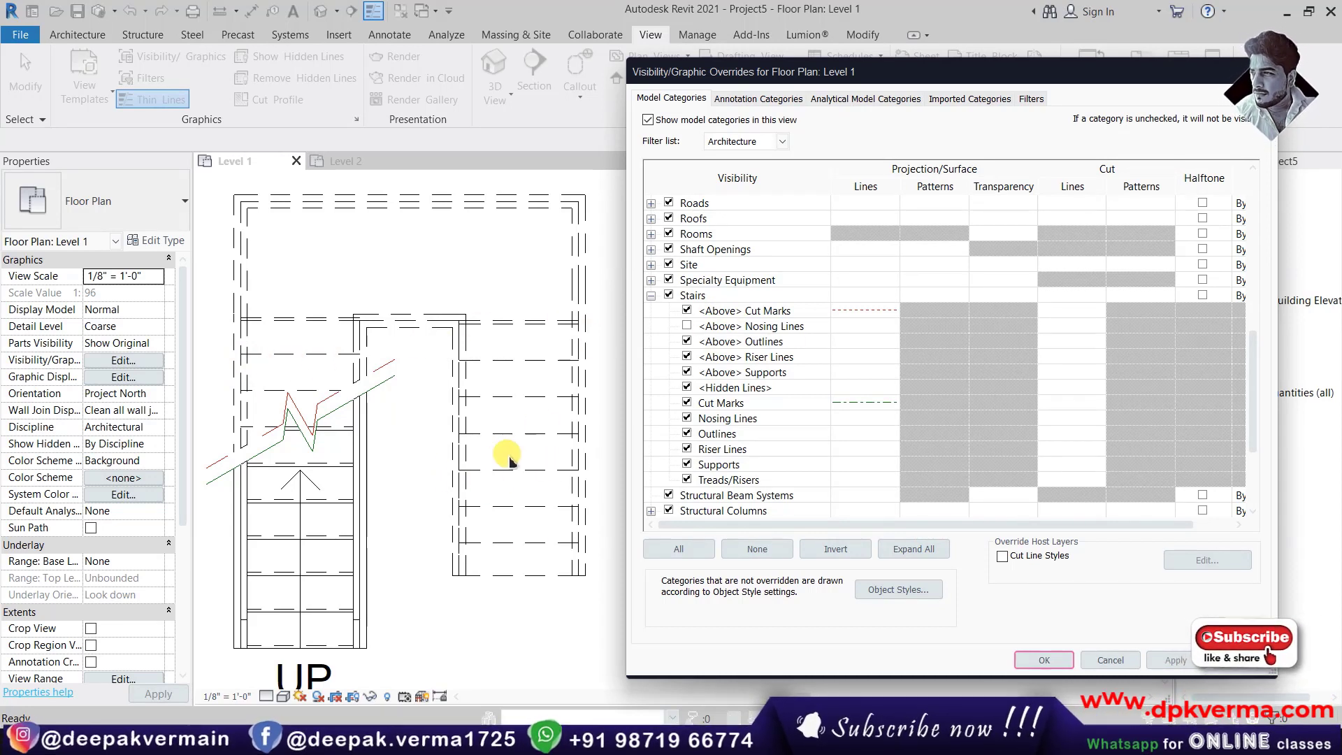
{"action": "left_click", "coordinate": [688, 326]}
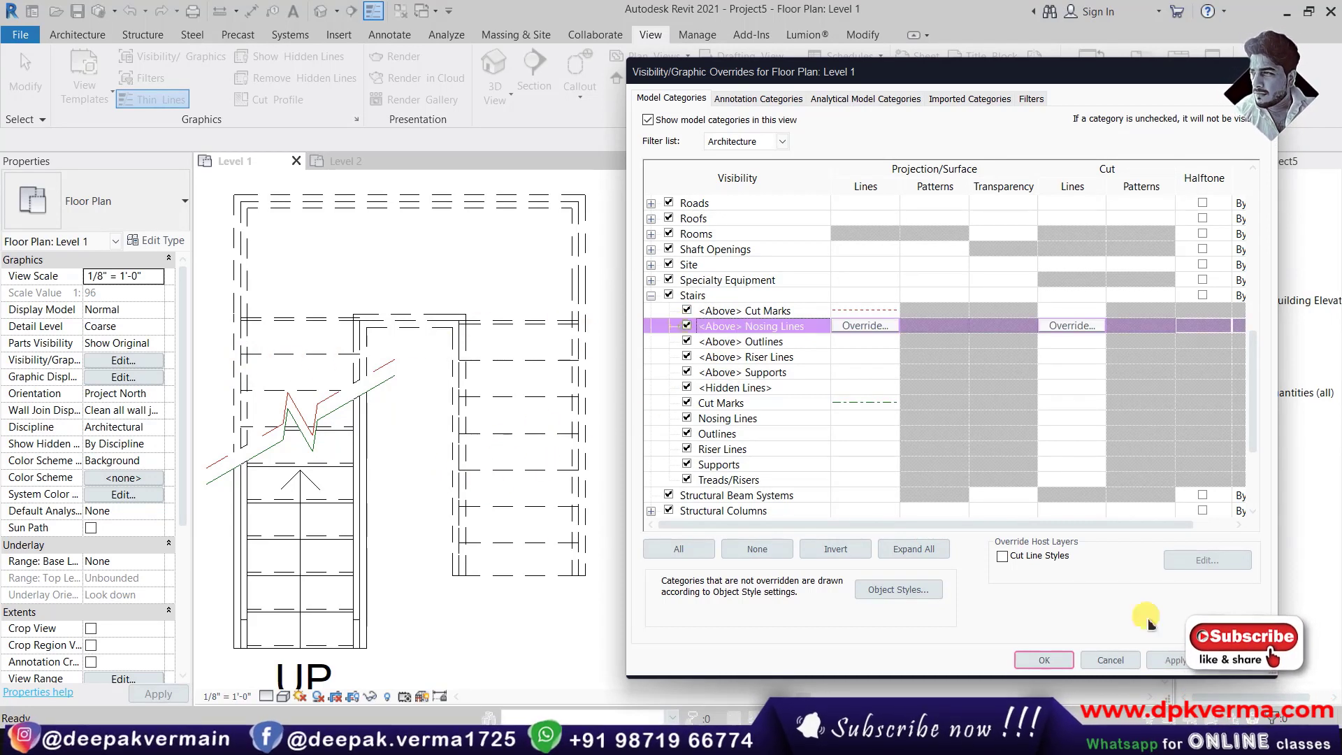
{"action": "scroll", "coordinate": [769, 419], "scroll_direction": "up", "scroll_amount": 1}
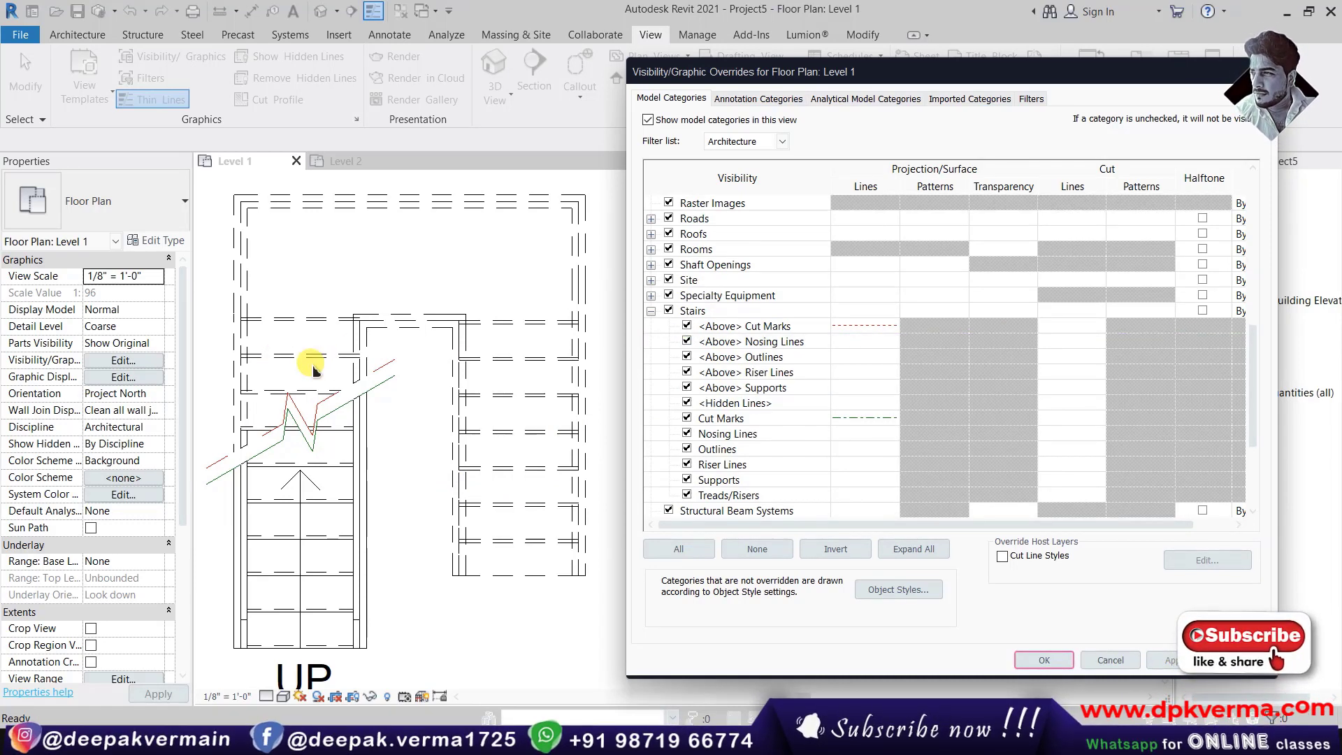
Override the projection line color of the stairs' <Above> Nosing Lines to red.
{"action": "left_click", "coordinate": [867, 340]}
{"action": "left_click", "coordinate": [867, 341]}
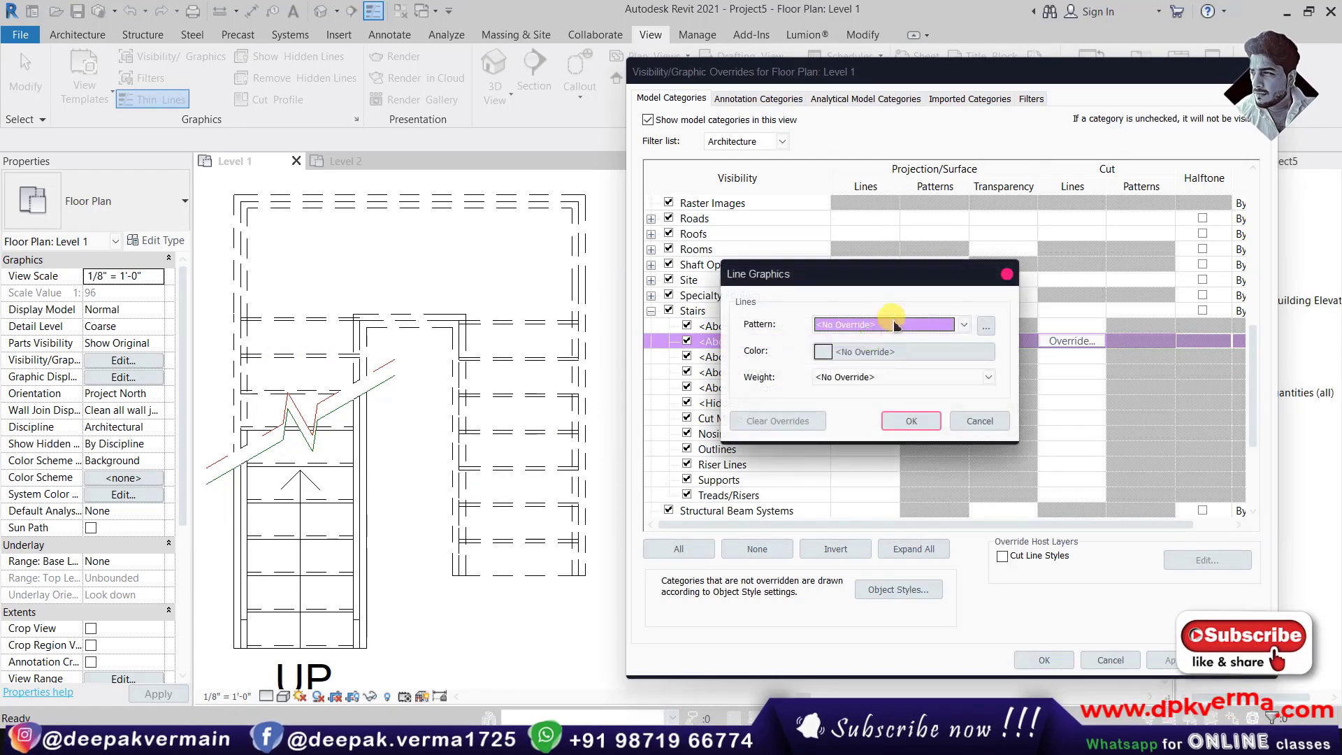
{"action": "left_click", "coordinate": [895, 324]}
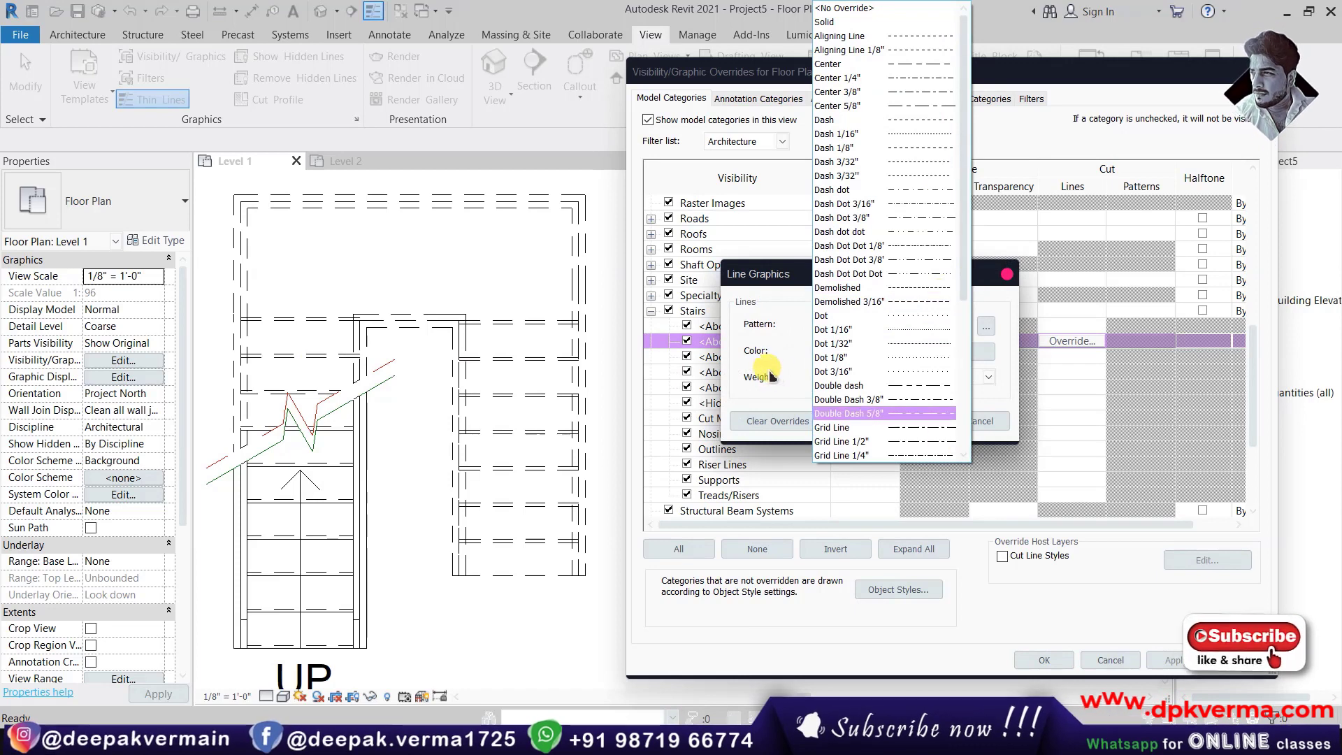
{"action": "left_click", "coordinate": [785, 352]}
{"action": "left_click", "coordinate": [874, 352]}
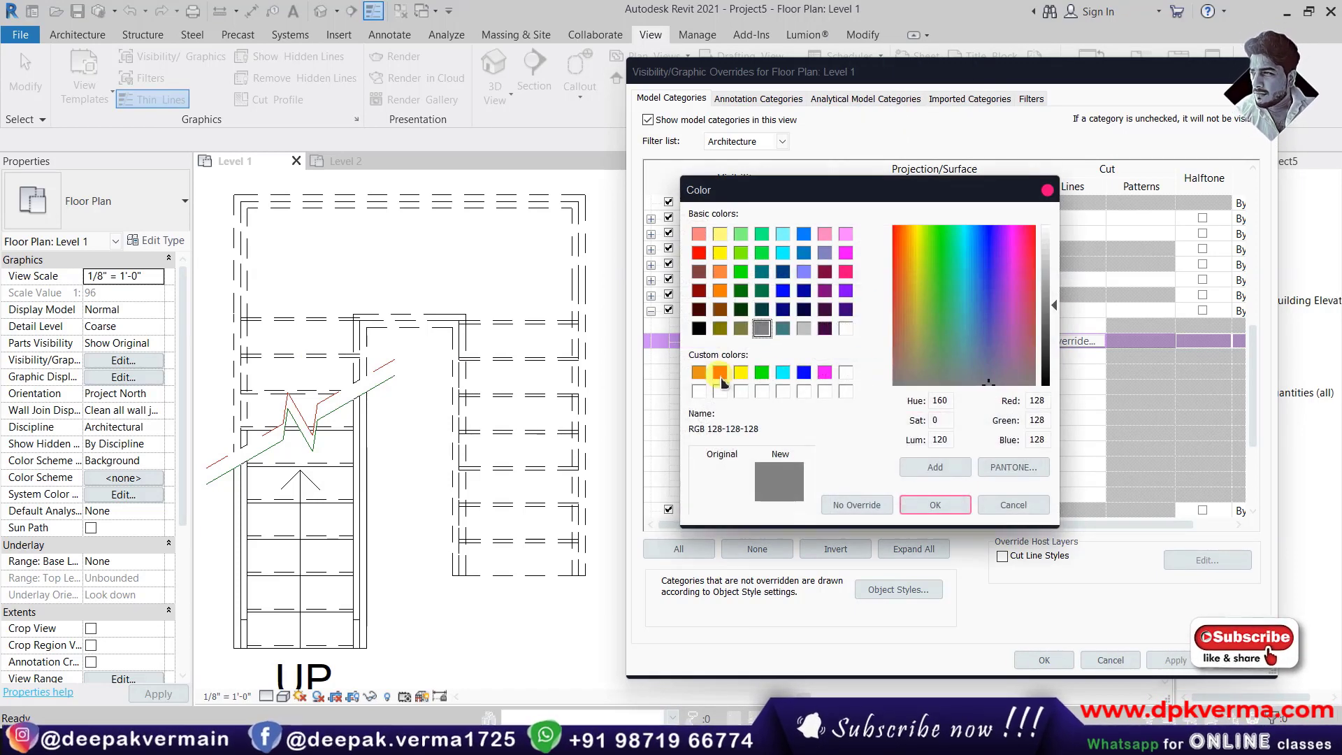
{"action": "left_click", "coordinate": [720, 372]}
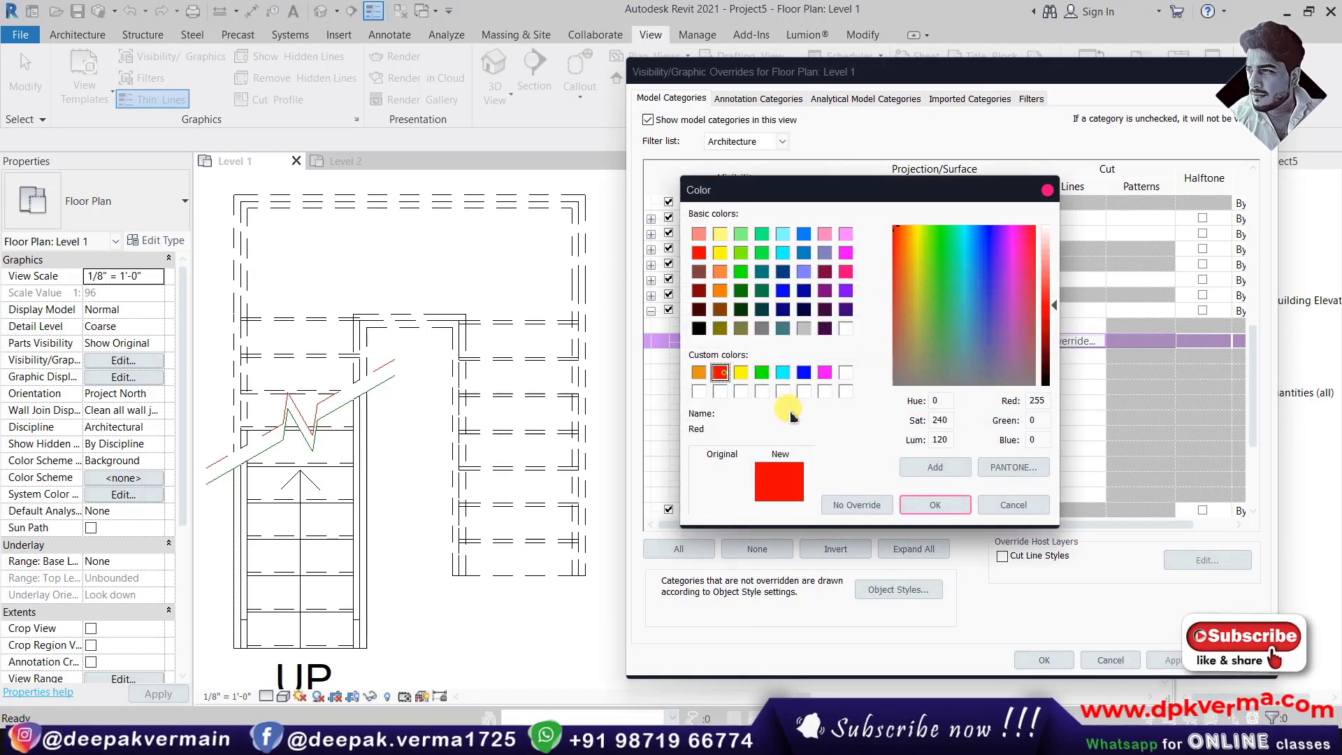
{"action": "left_click", "coordinate": [935, 504]}
{"action": "left_click", "coordinate": [913, 422]}
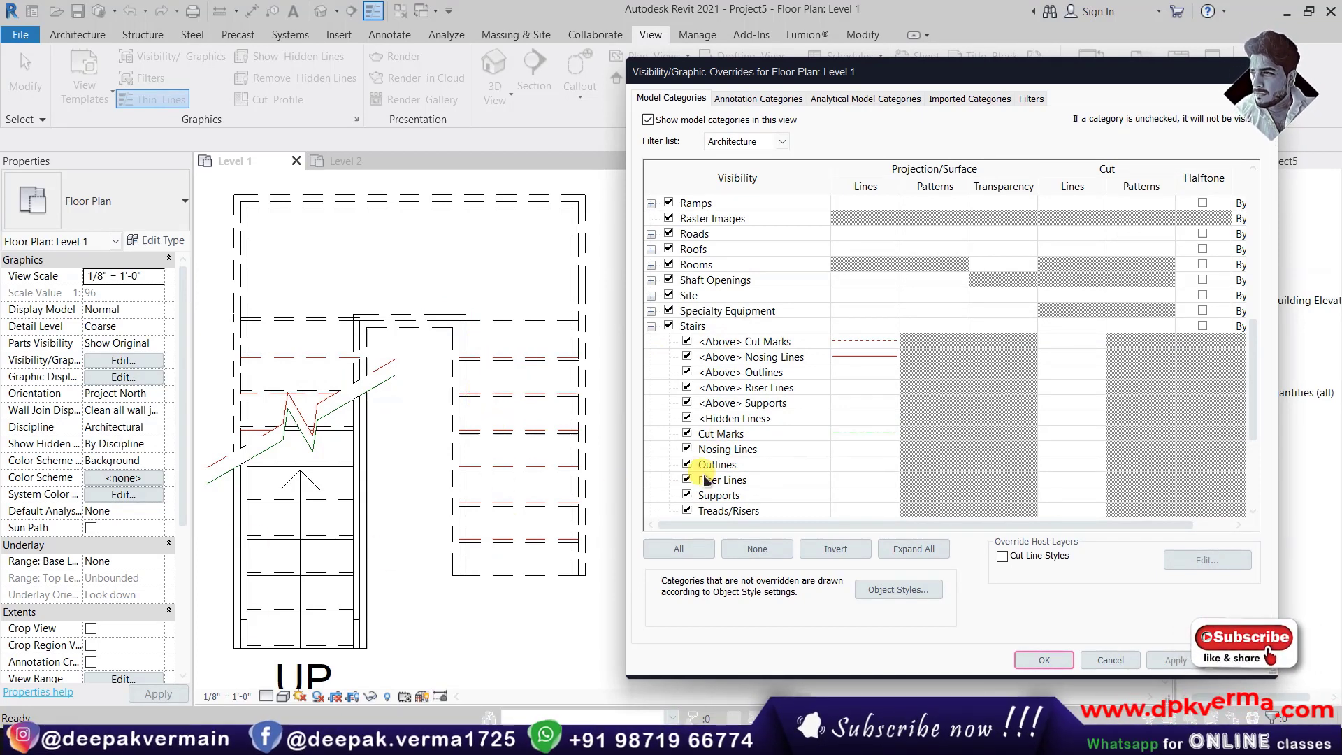
Try hiding the stairs' Nosing Lines in the Level 1 plan, then turn them back on.
{"action": "left_click", "coordinate": [688, 449]}
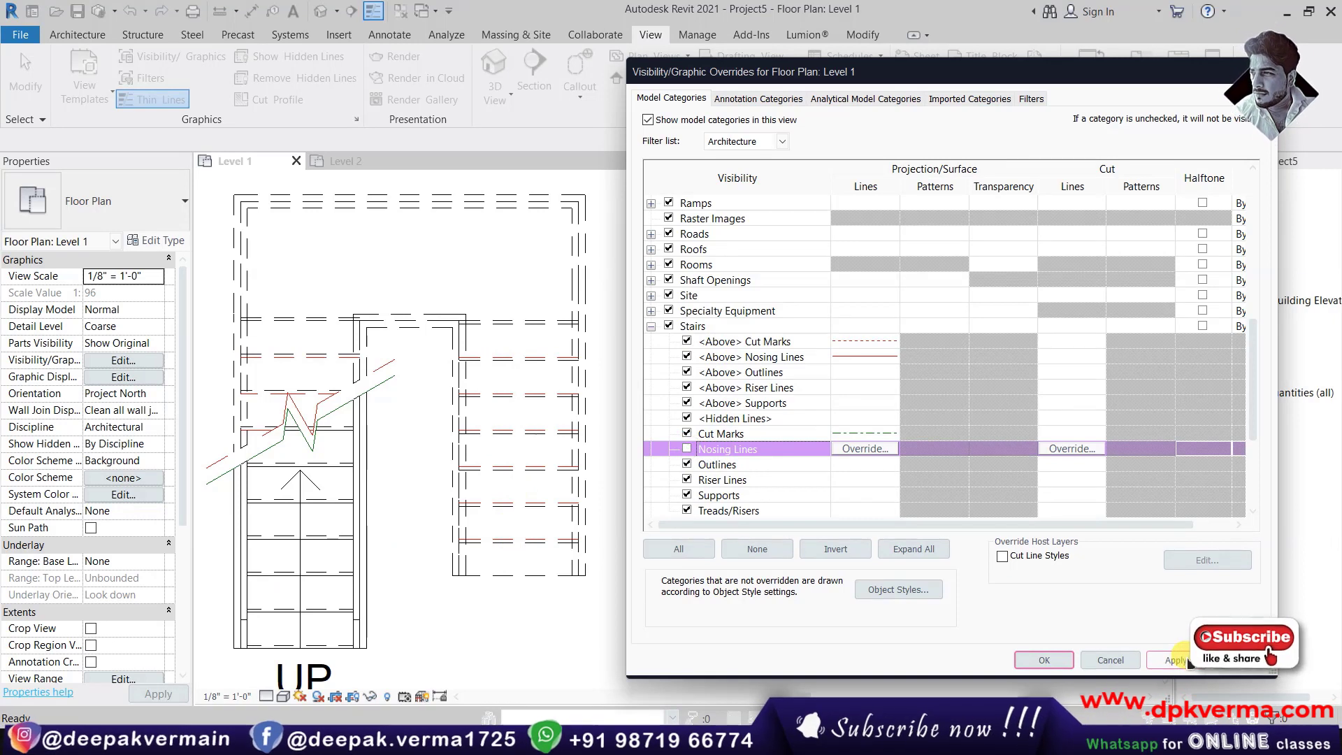
{"action": "left_click", "coordinate": [1181, 659]}
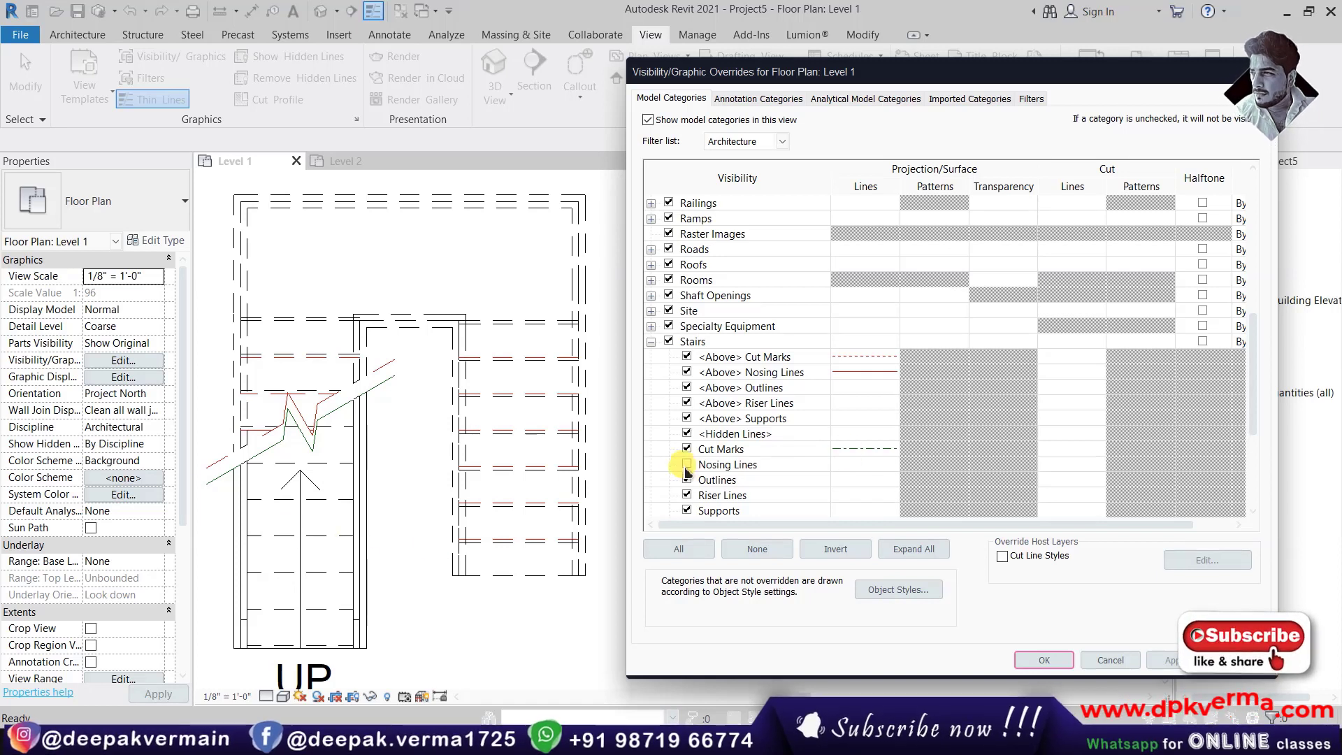
{"action": "left_click", "coordinate": [687, 465]}
{"action": "left_click", "coordinate": [1180, 660]}
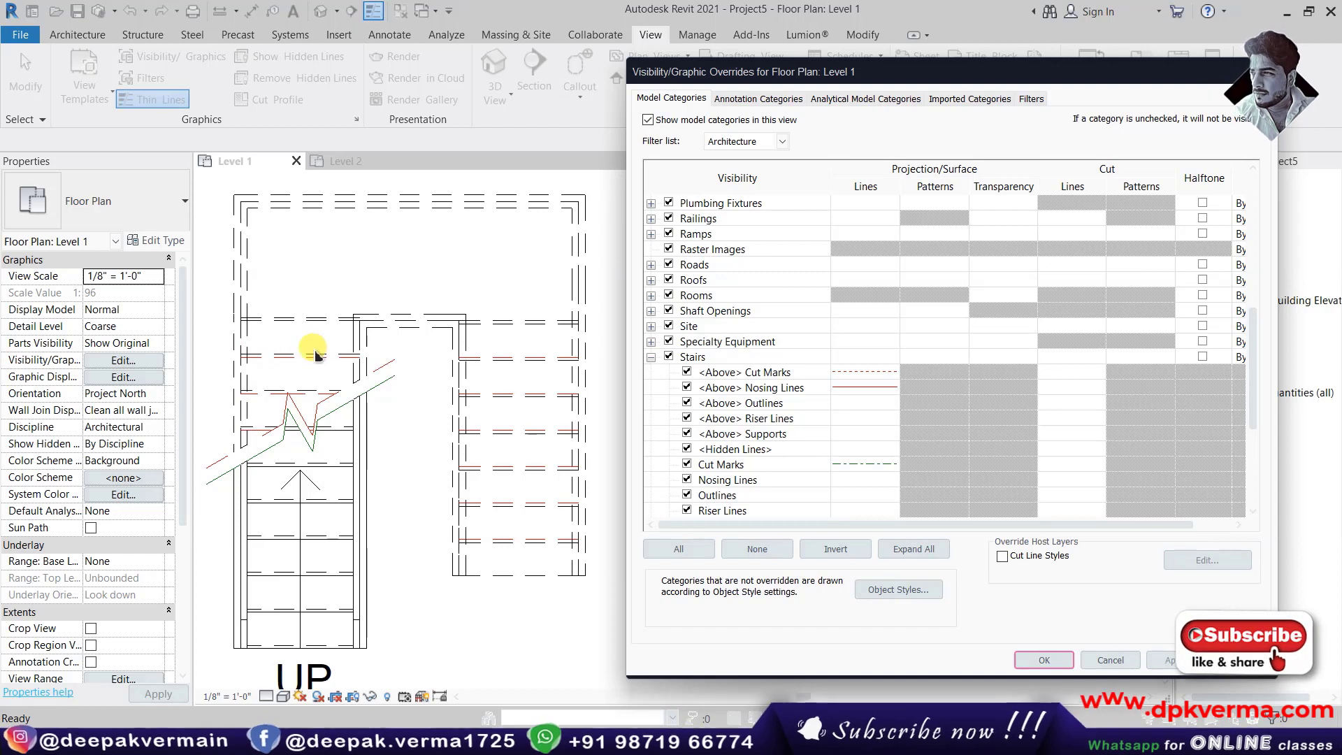
Try hiding the stairs' <Above> Riser Lines and Riser Lines in the plan, then turn both back on.
{"action": "left_click", "coordinate": [687, 418]}
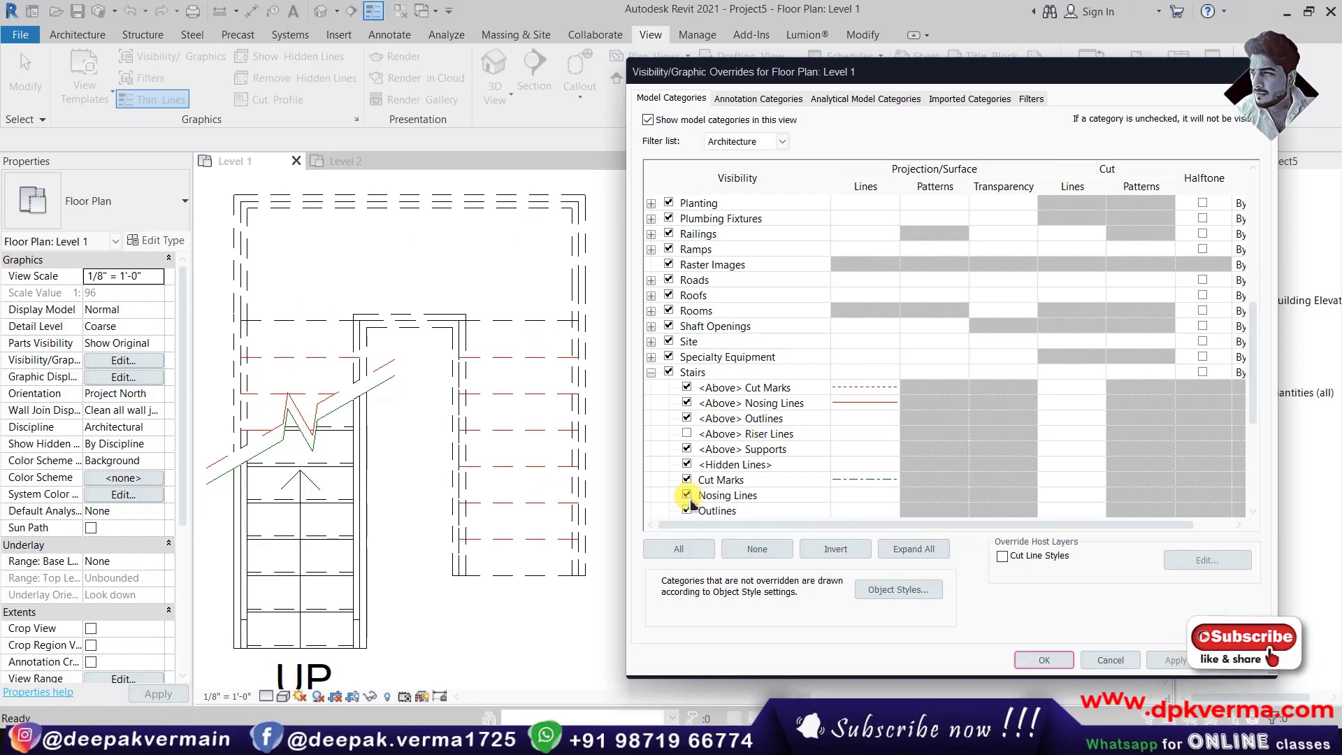
{"action": "scroll", "coordinate": [688, 499], "scroll_direction": "down", "scroll_amount": 1}
{"action": "scroll", "coordinate": [733, 435], "scroll_direction": "down", "scroll_amount": 1}
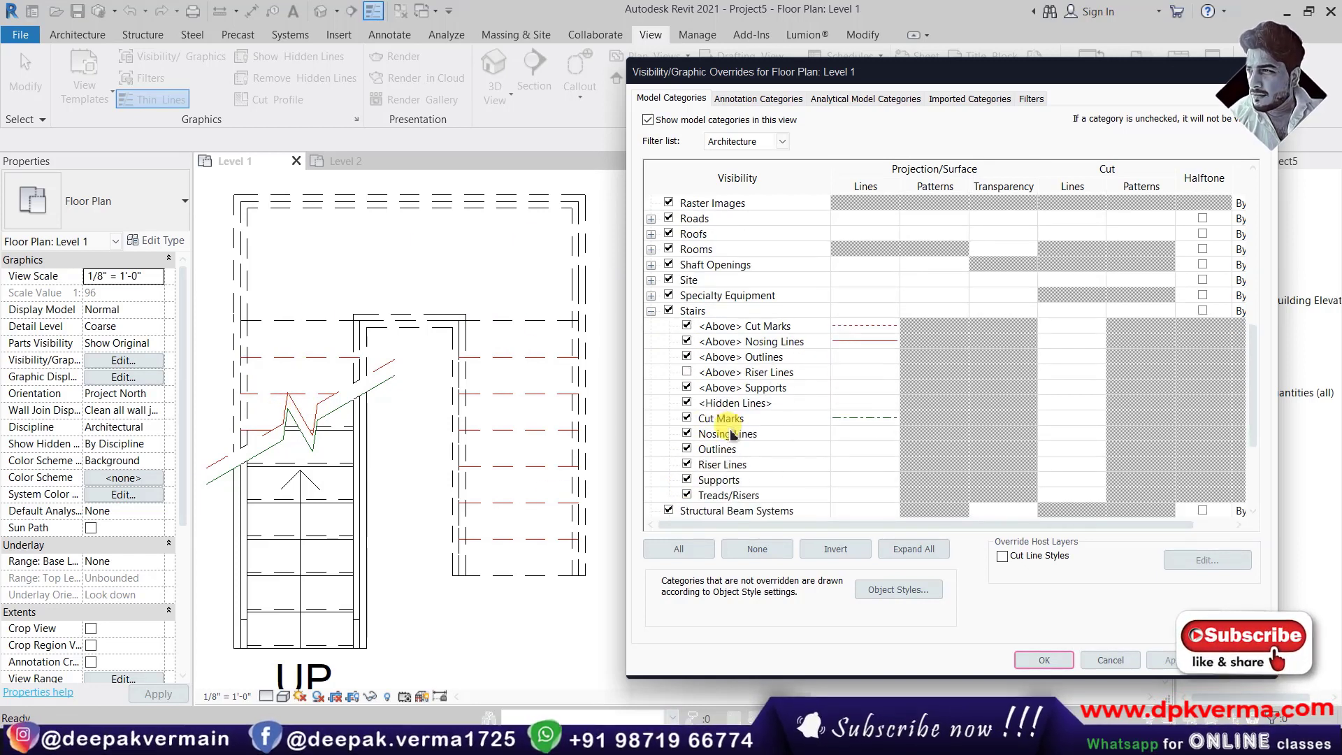
{"action": "left_click", "coordinate": [688, 464]}
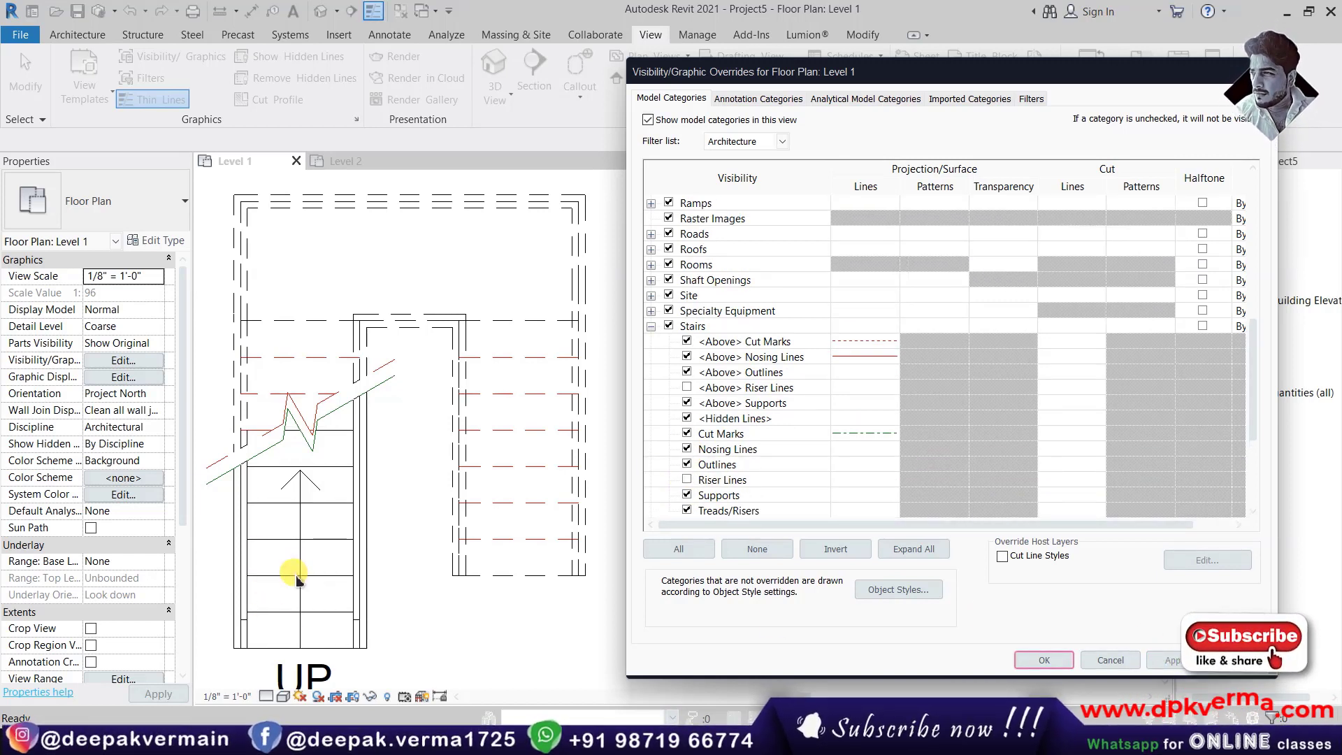
{"action": "left_click", "coordinate": [687, 479]}
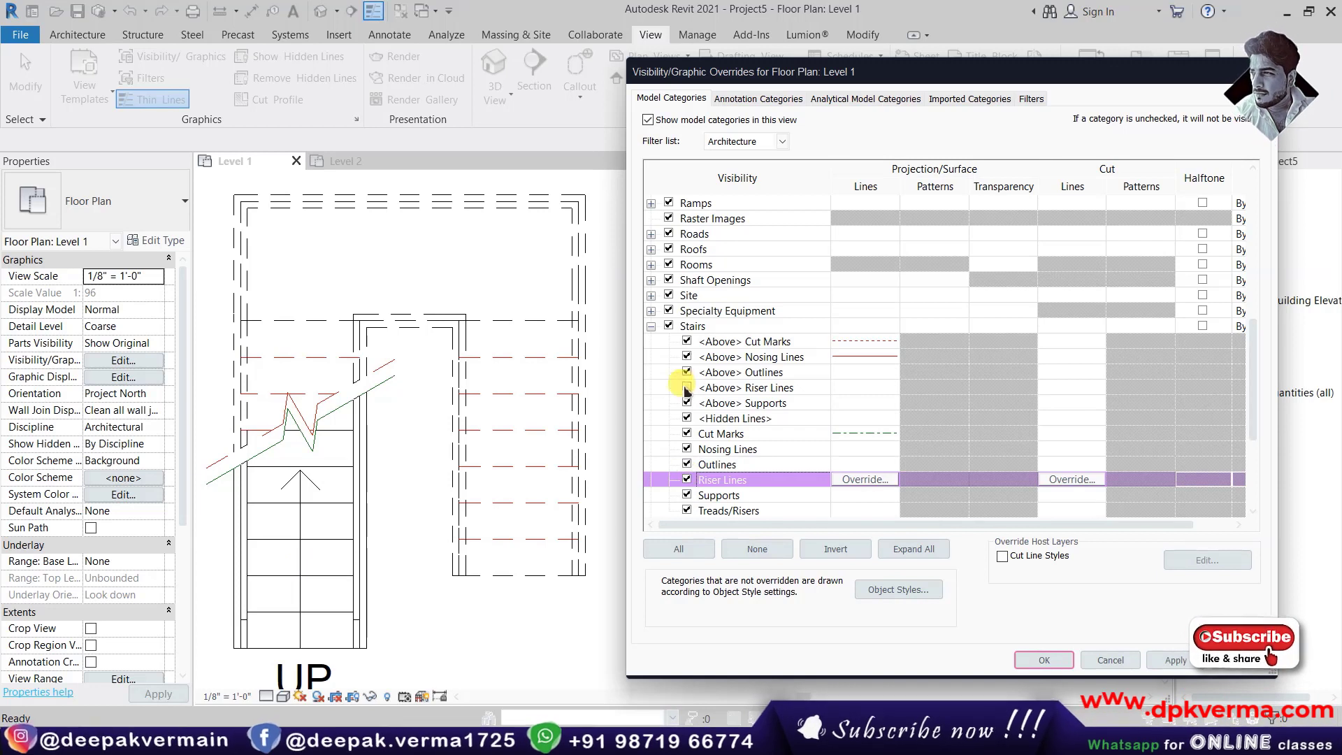
{"action": "left_click", "coordinate": [687, 388]}
Hide the stairs' <Above> Nosing Lines in the Level 1 plan and apply the change.
{"action": "scroll", "coordinate": [767, 406], "scroll_direction": "up", "scroll_amount": 1}
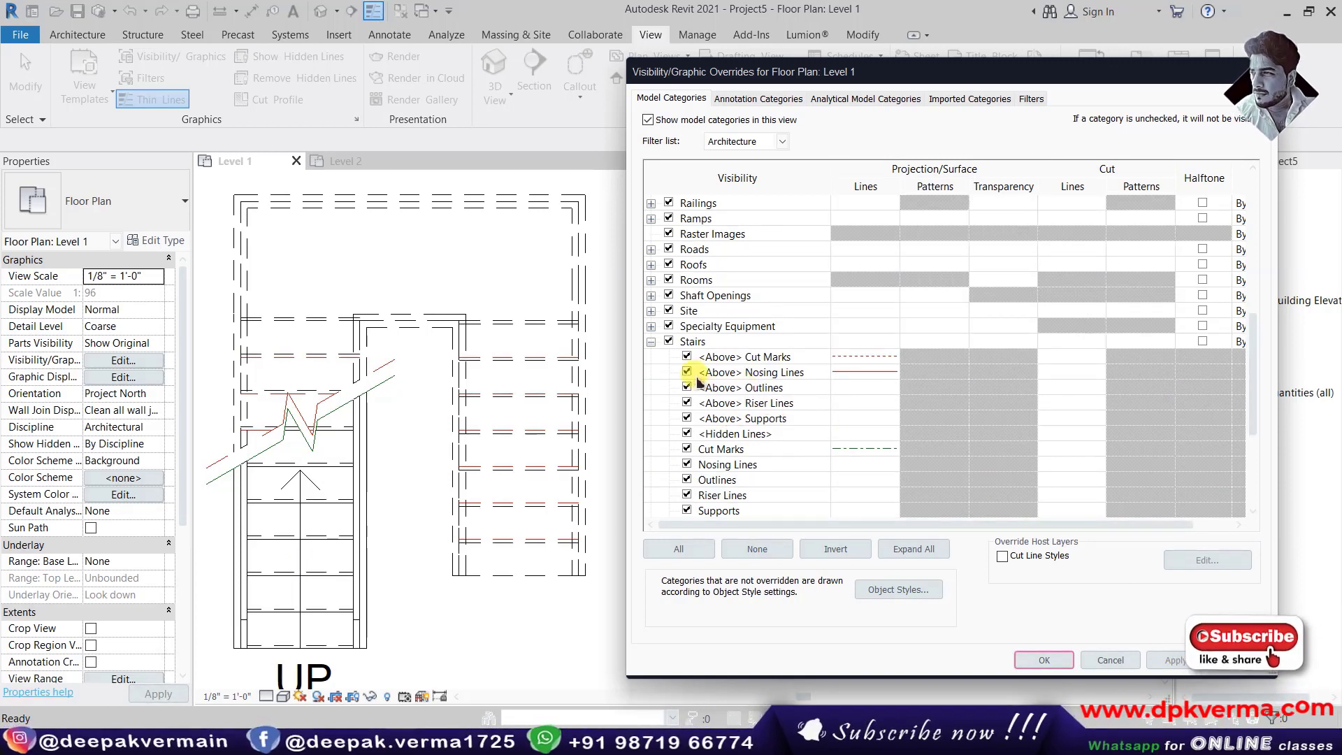
{"action": "left_click", "coordinate": [687, 371]}
{"action": "left_click", "coordinate": [1172, 661]}
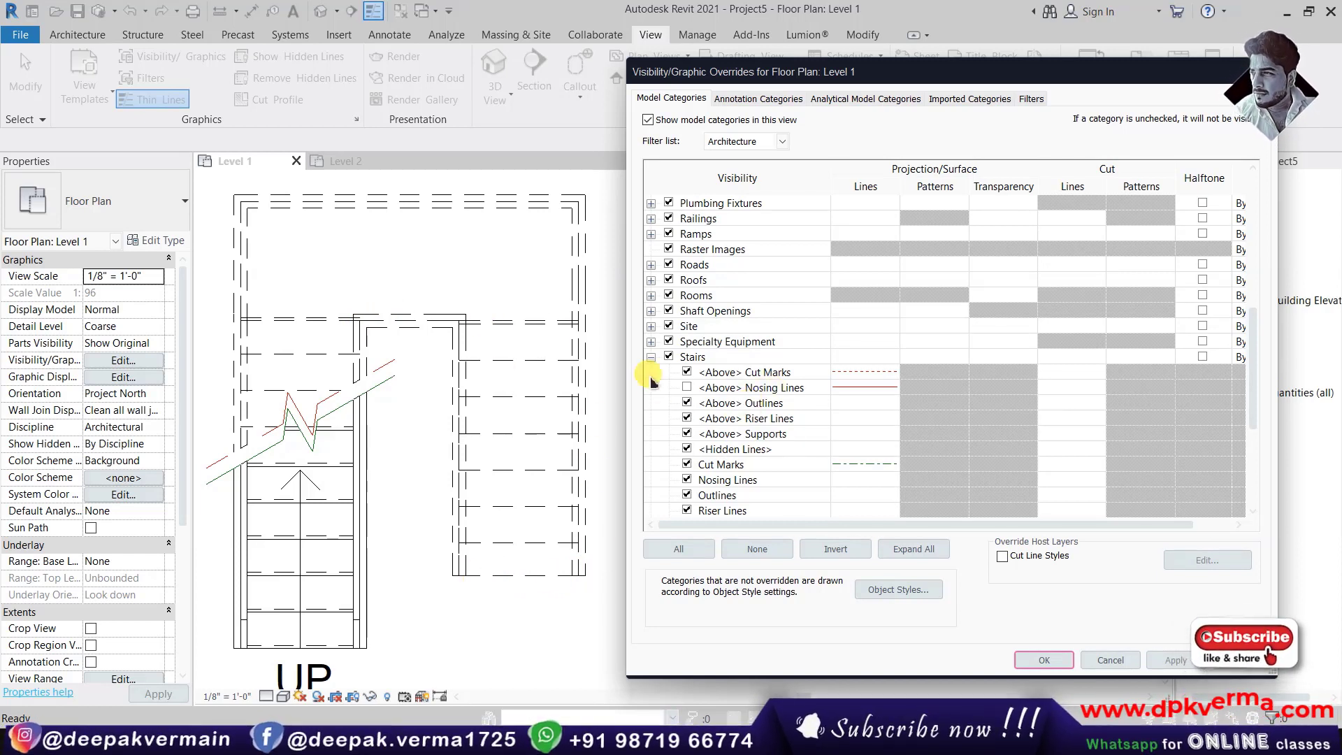
Try hiding the stairs' <Above> Outlines in the Level 1 plan, then turn them back on.
{"action": "left_click", "coordinate": [686, 403]}
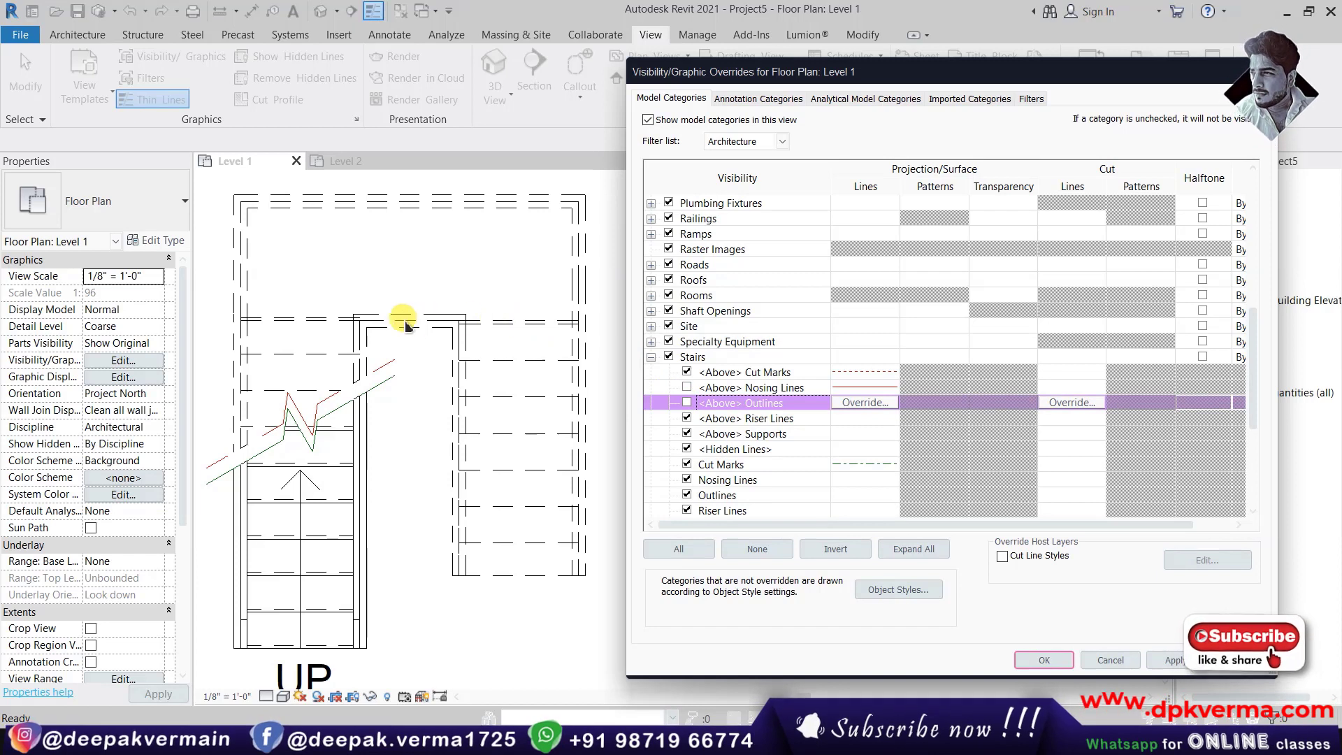
{"action": "left_click", "coordinate": [1167, 658]}
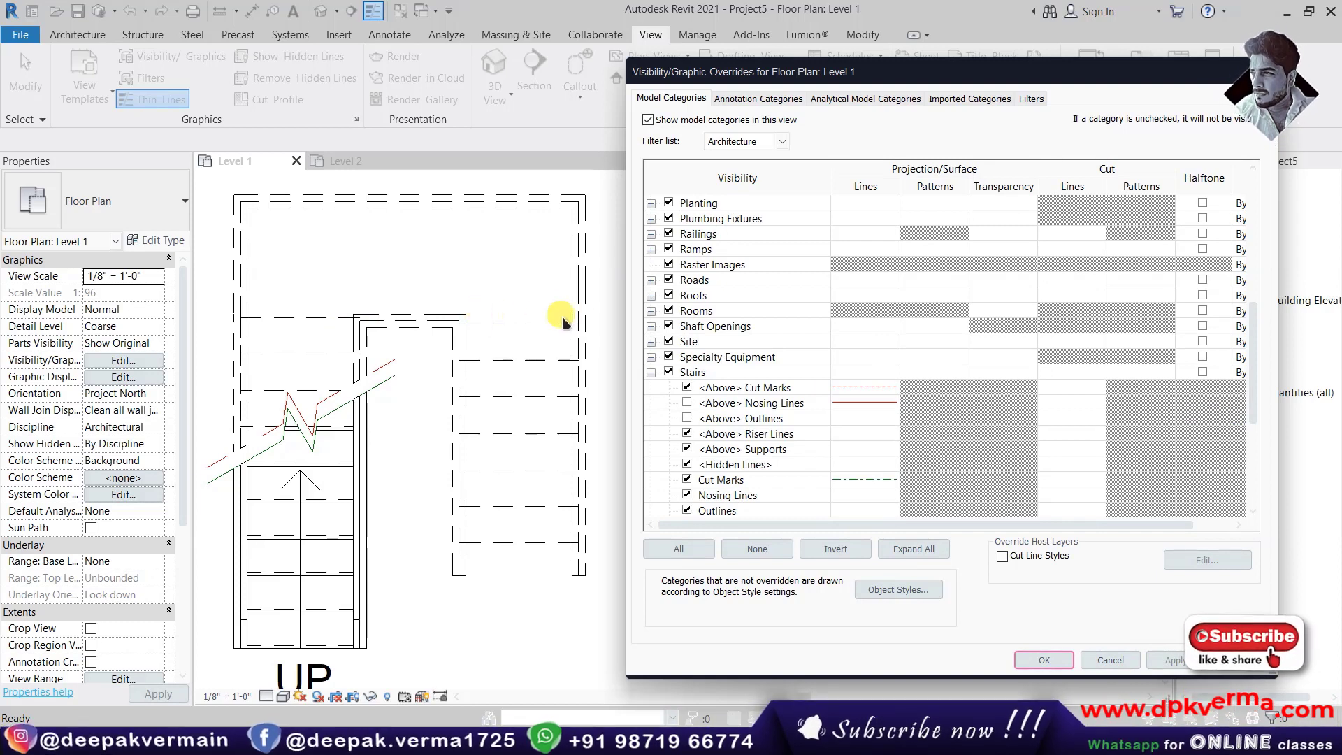
{"action": "left_click", "coordinate": [687, 419]}
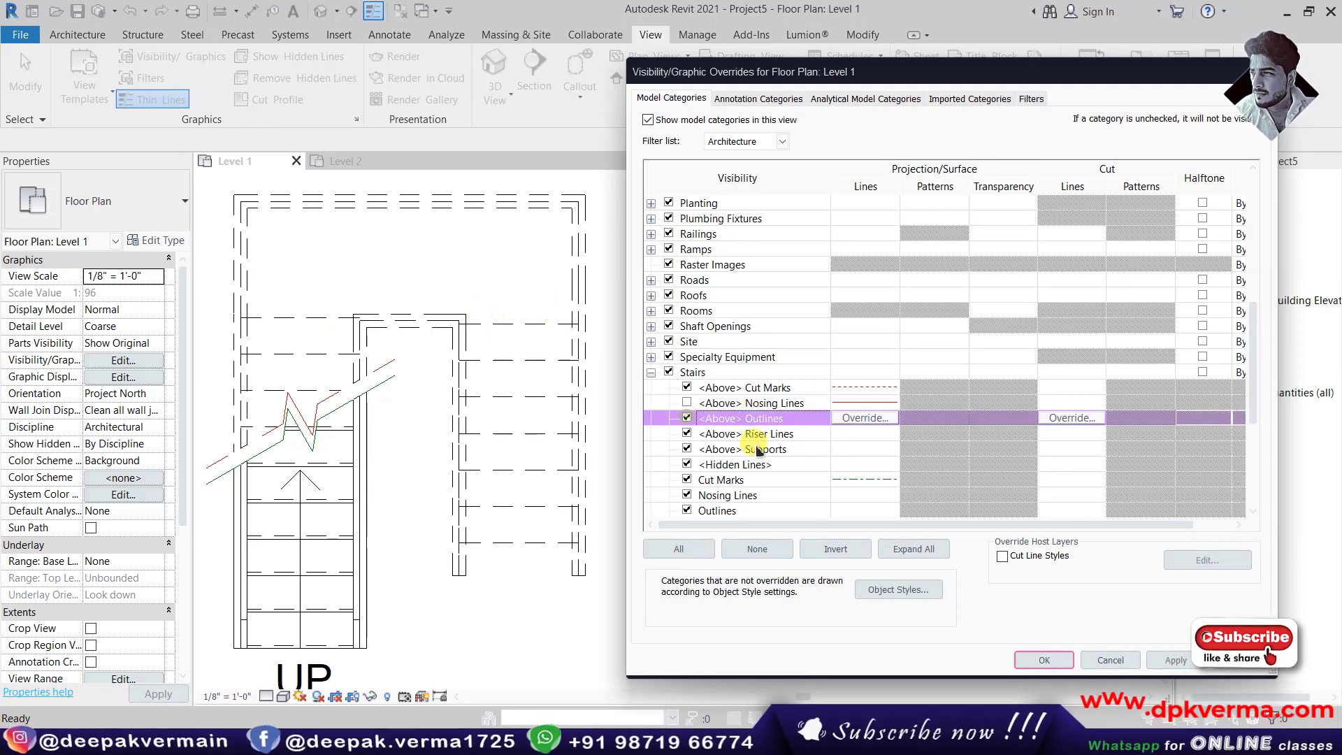
{"action": "left_click", "coordinate": [1164, 664]}
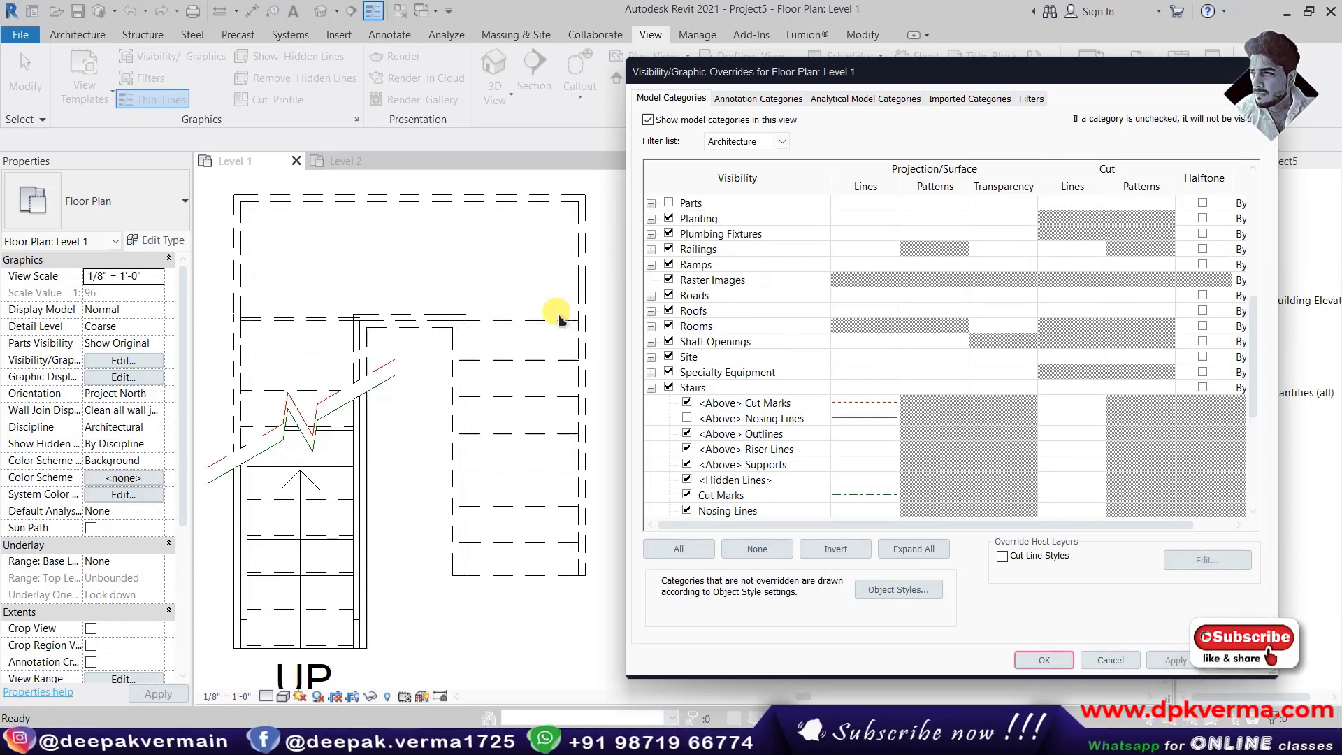
Hide the stairs' <Above> Supports in the Level 1 plan and apply the change.
{"action": "scroll", "coordinate": [713, 388], "scroll_direction": "down", "scroll_amount": 1}
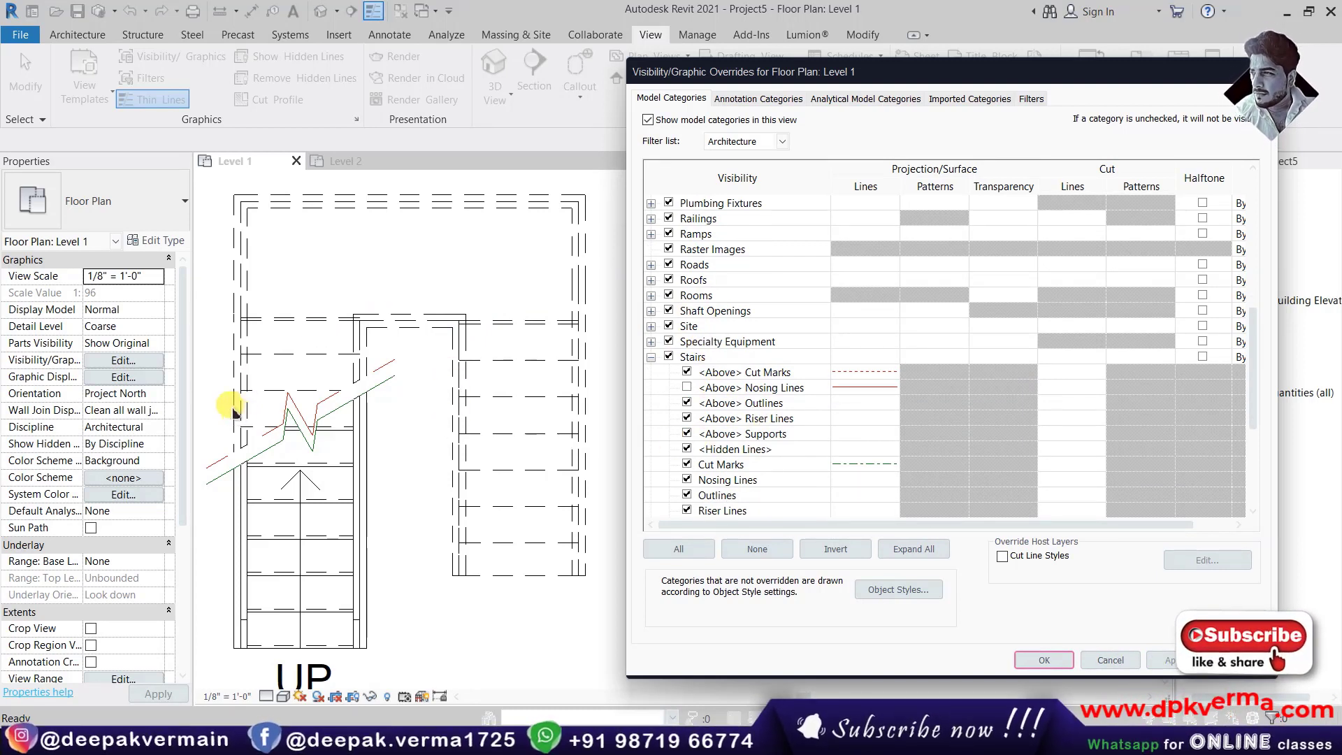
{"action": "left_click", "coordinate": [688, 434]}
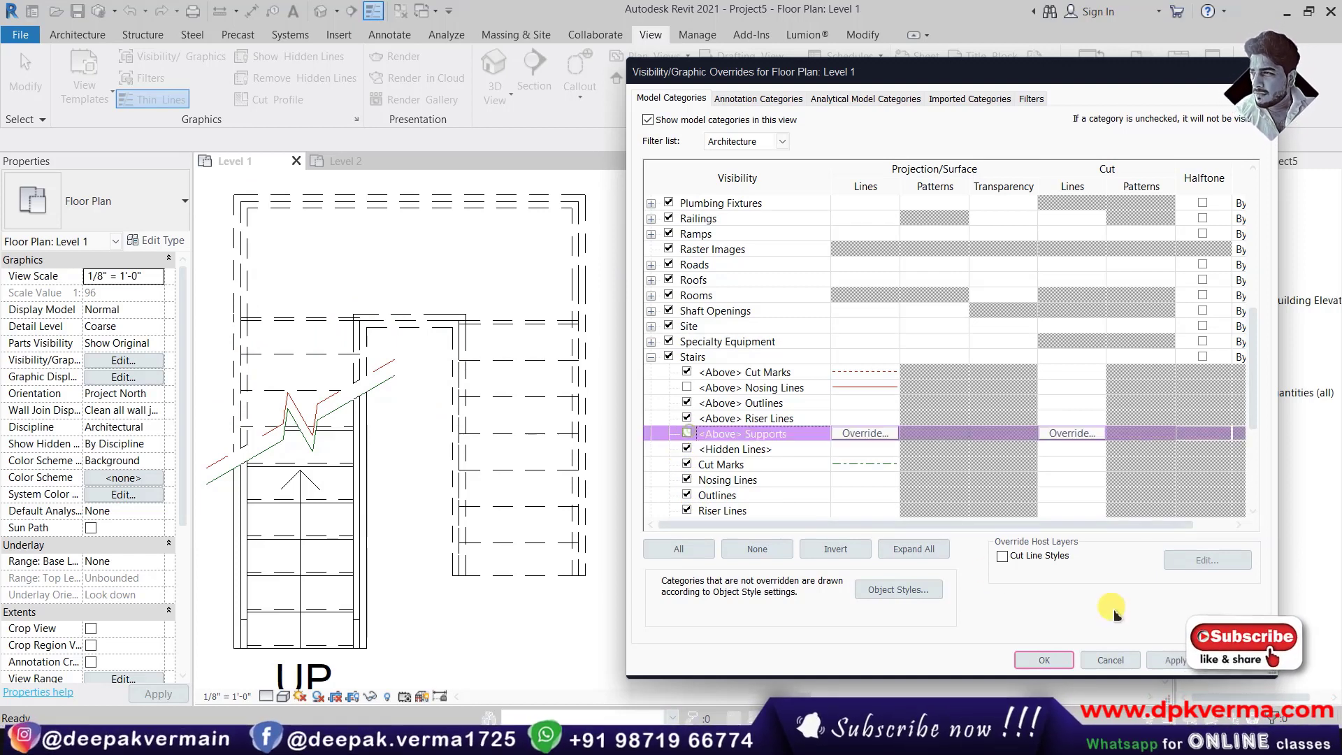
{"action": "left_click", "coordinate": [1173, 661]}
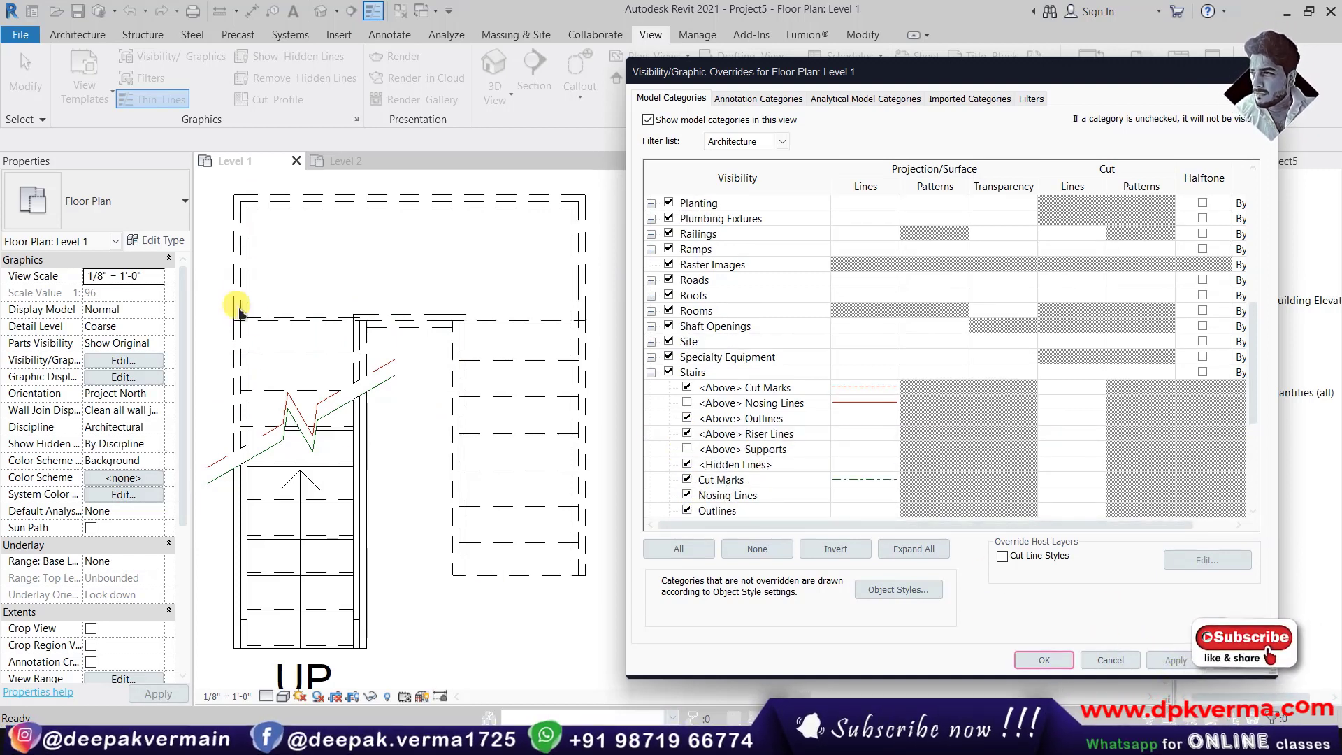
Hide the whole Railings category in the Level 1 plan and apply the change.
{"action": "scroll", "coordinate": [762, 462], "scroll_direction": "down", "scroll_amount": 5}
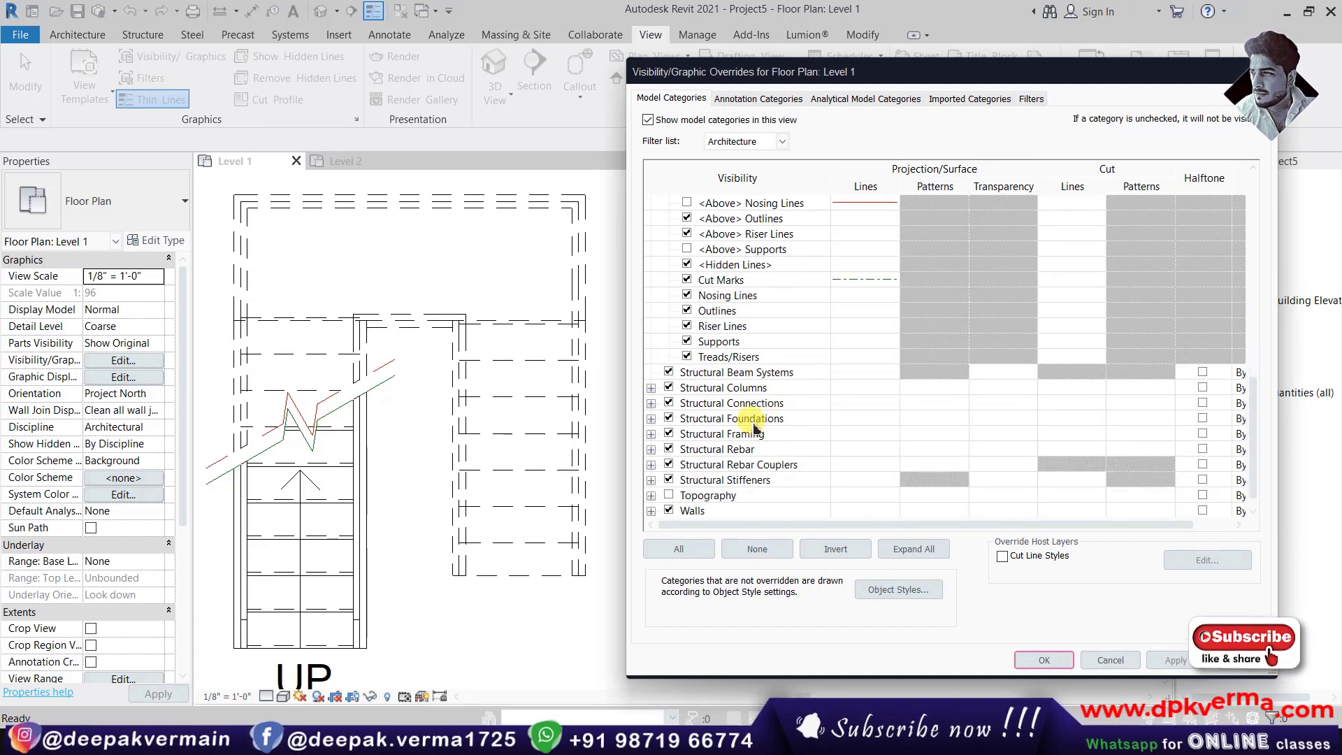
{"action": "scroll", "coordinate": [697, 410], "scroll_direction": "up", "scroll_amount": 5}
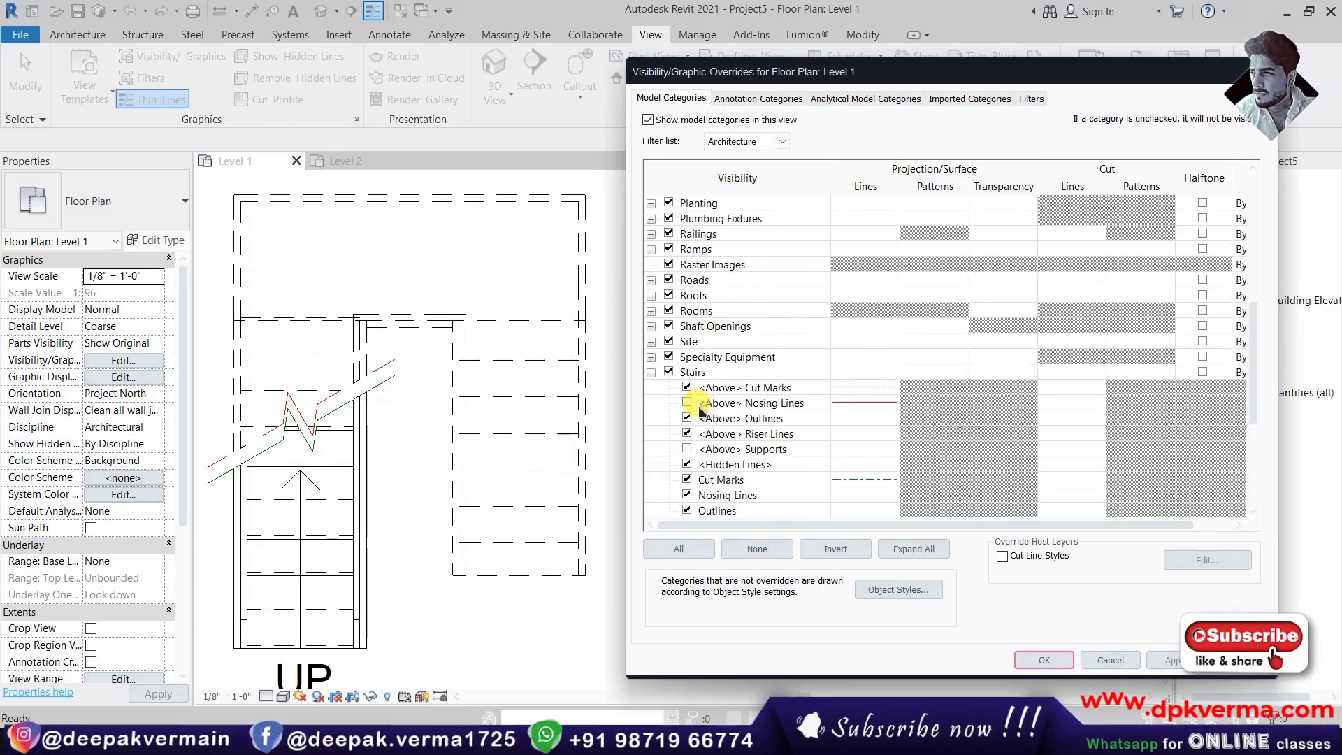
{"action": "scroll", "coordinate": [696, 311], "scroll_direction": "up", "scroll_amount": 1}
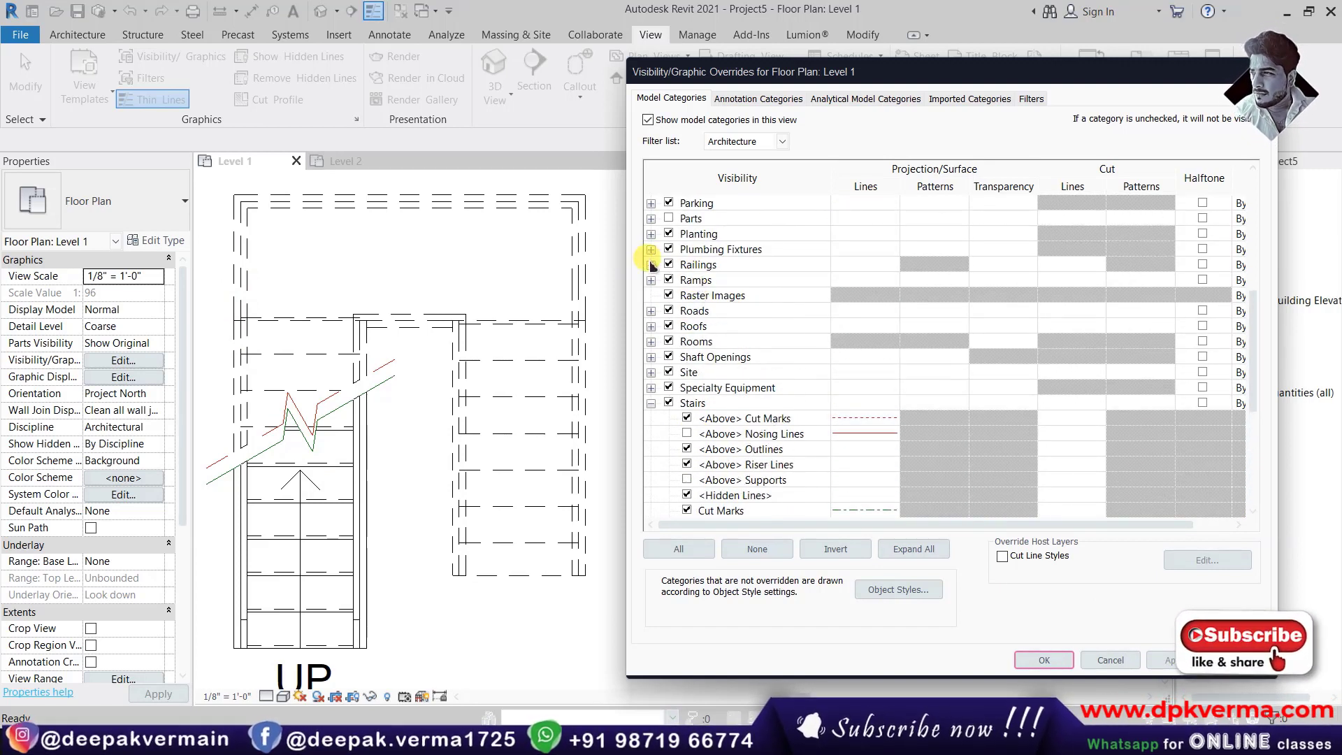
{"action": "left_click", "coordinate": [668, 265]}
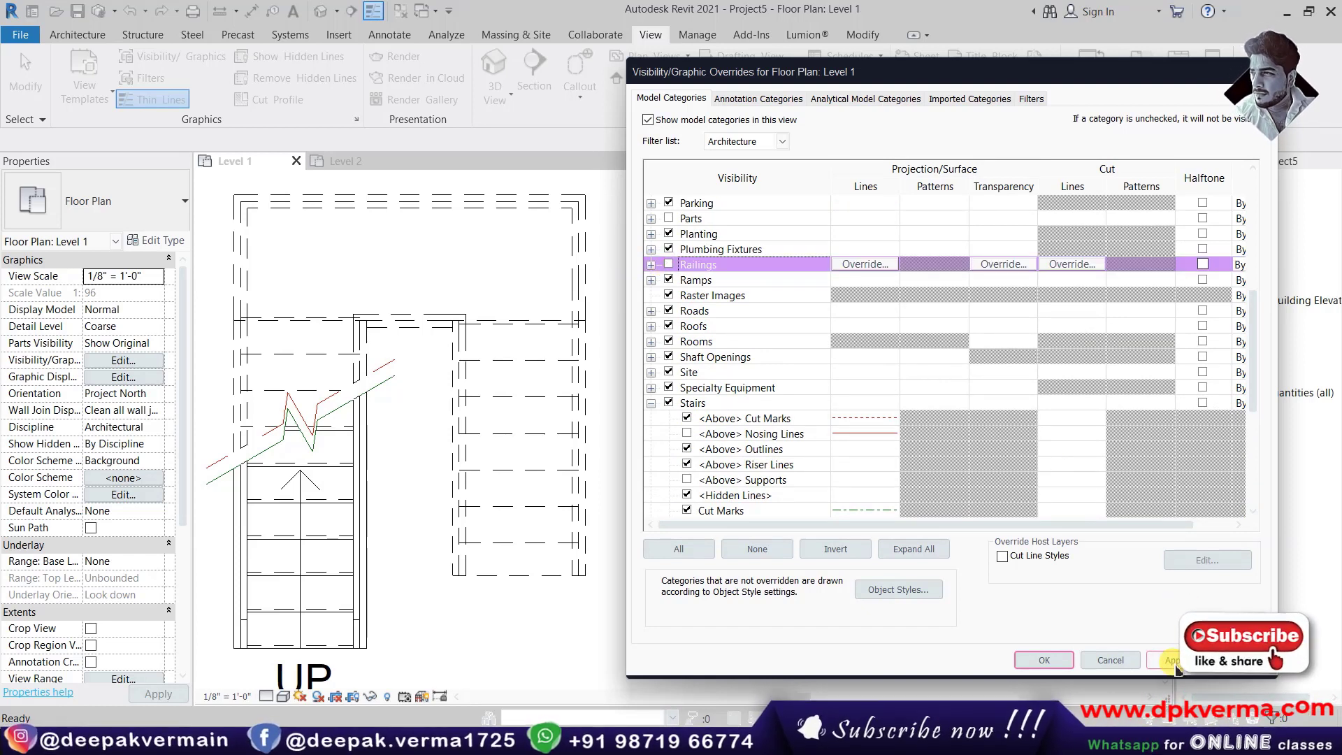
{"action": "left_click", "coordinate": [1173, 661]}
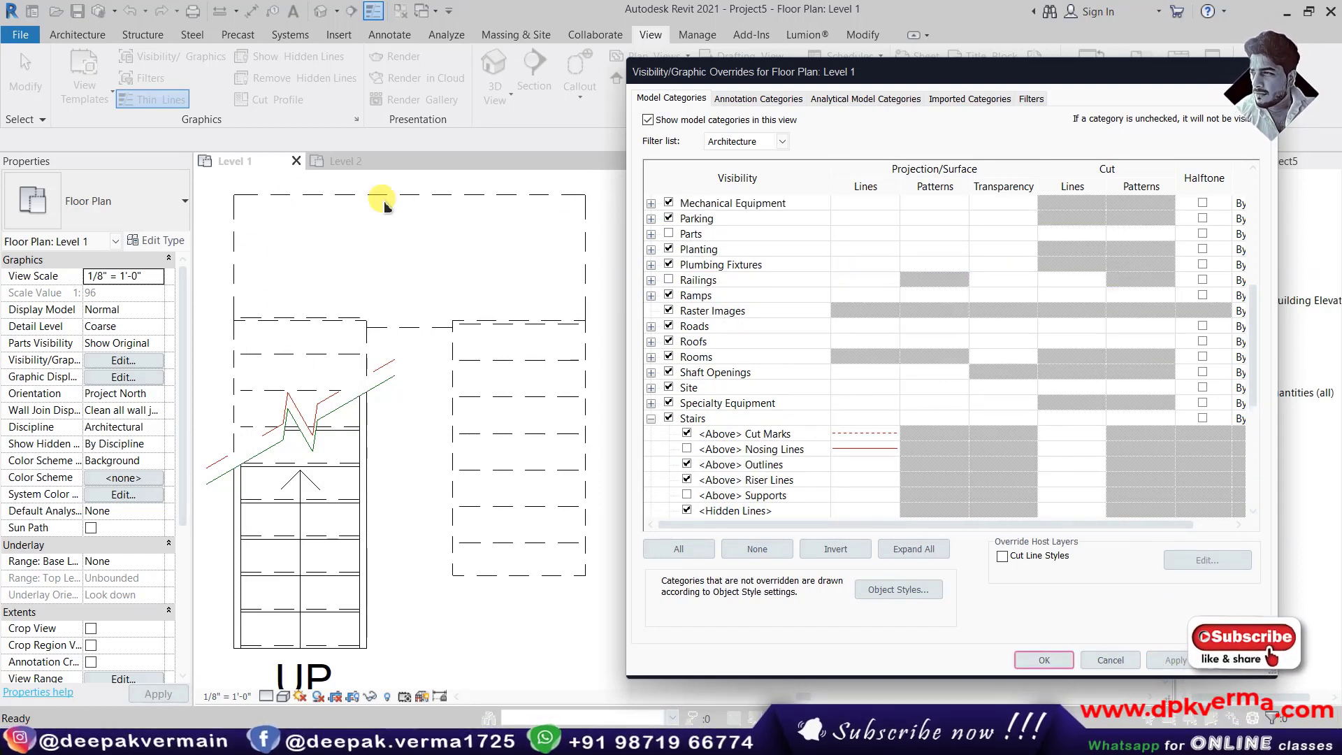
Show the stairs' <Above> Supports in the plan to compare, then hide them again.
{"action": "scroll", "coordinate": [768, 396], "scroll_direction": "down", "scroll_amount": 4}
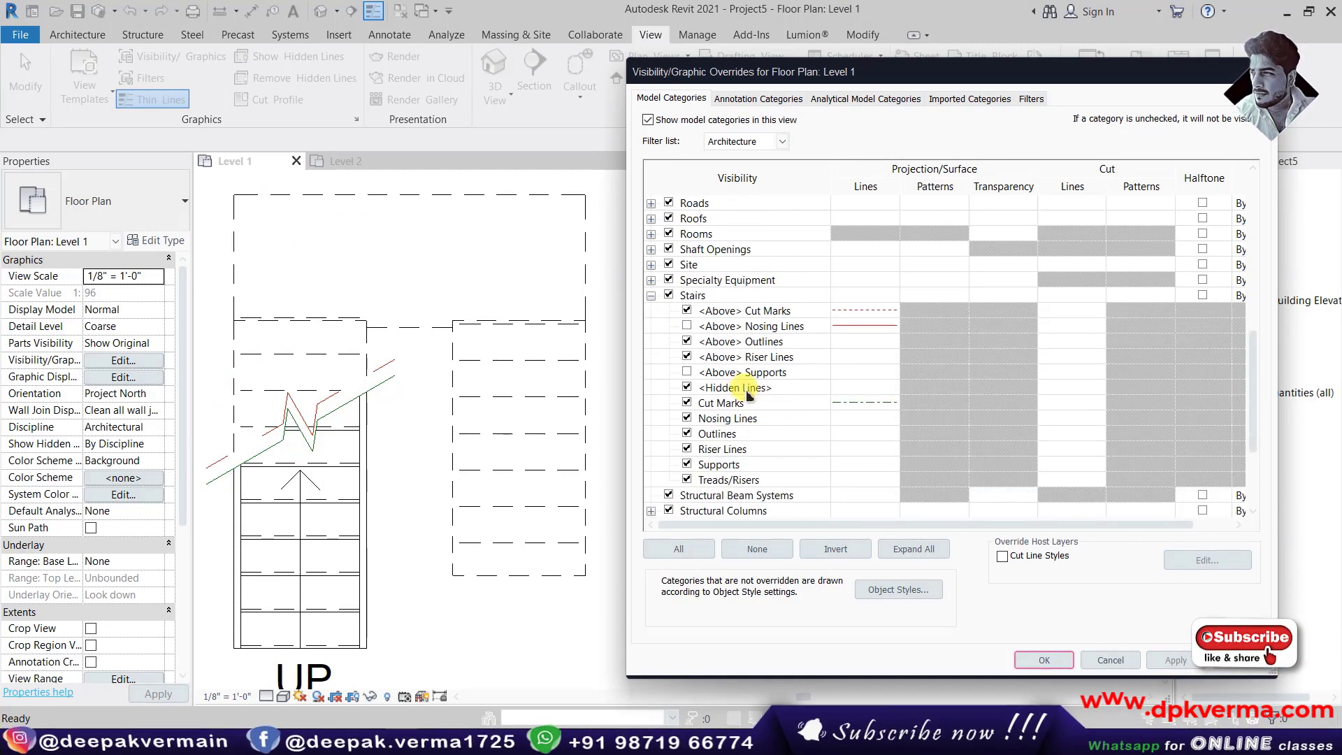
{"action": "left_click", "coordinate": [687, 372]}
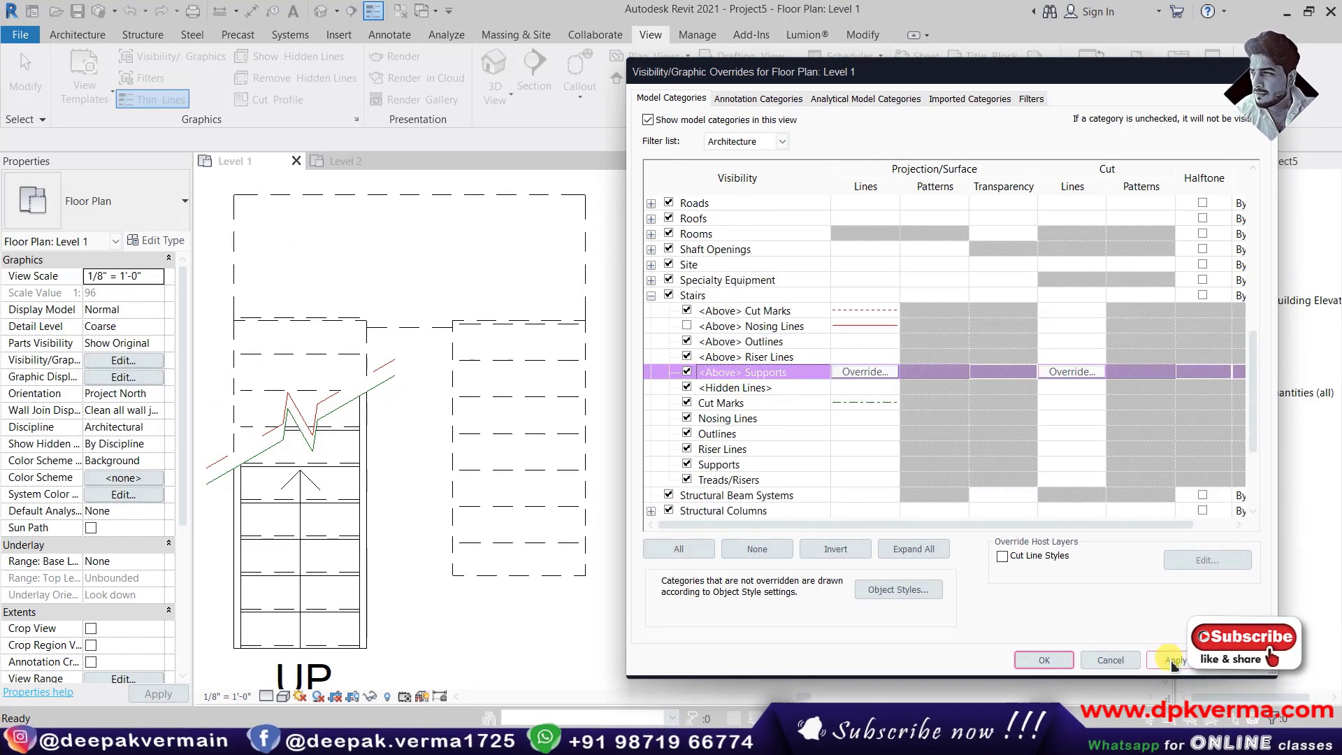
{"action": "left_click", "coordinate": [1173, 661]}
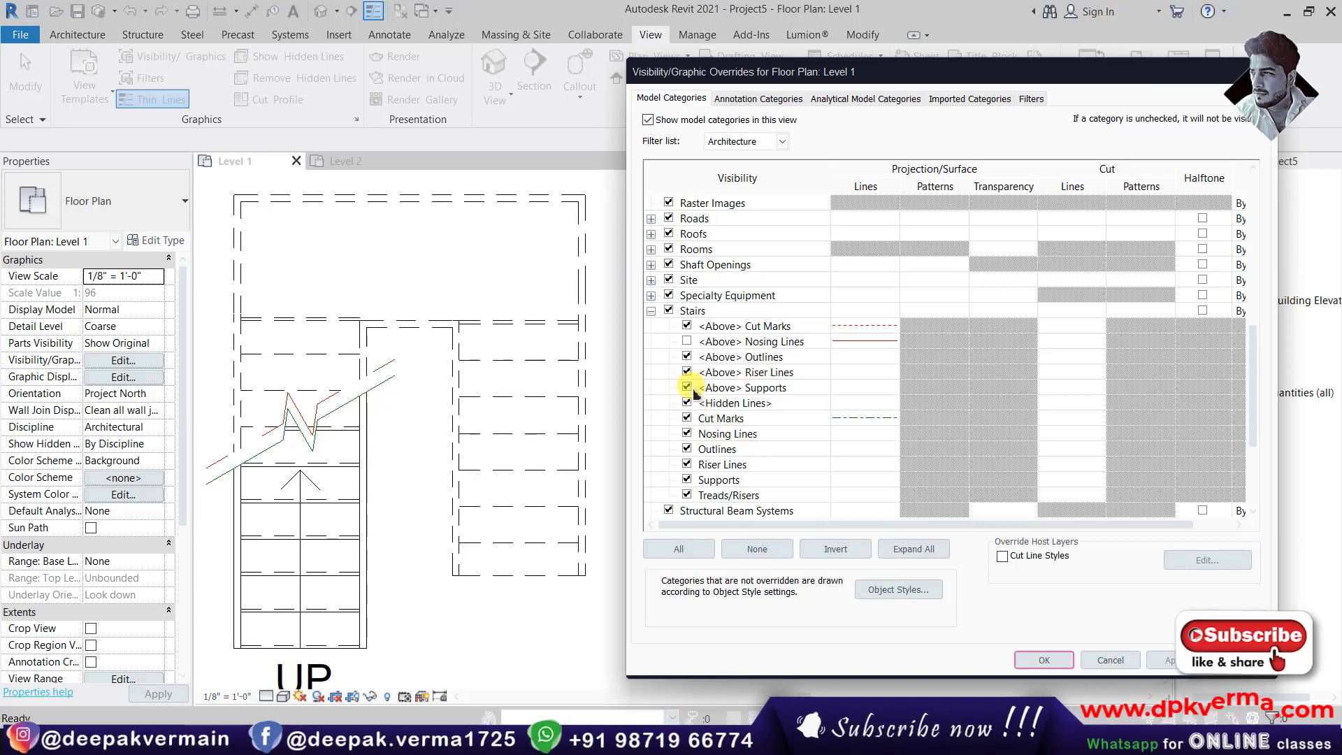
{"action": "left_click", "coordinate": [687, 387]}
{"action": "left_click", "coordinate": [1174, 660]}
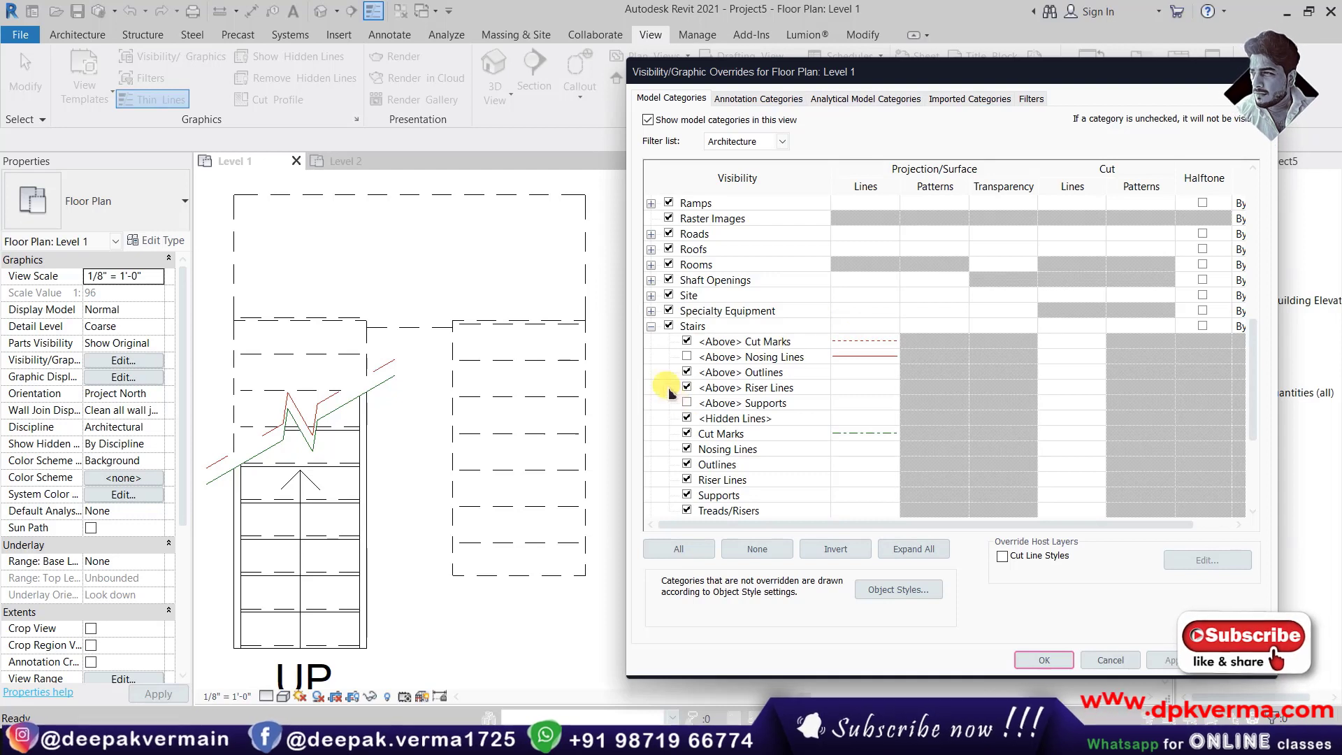
Turn the Railings category back on in the Level 1 plan and expand its subcategories.
{"action": "scroll", "coordinate": [697, 395], "scroll_direction": "down", "scroll_amount": 1}
{"action": "scroll", "coordinate": [689, 371], "scroll_direction": "up", "scroll_amount": 4}
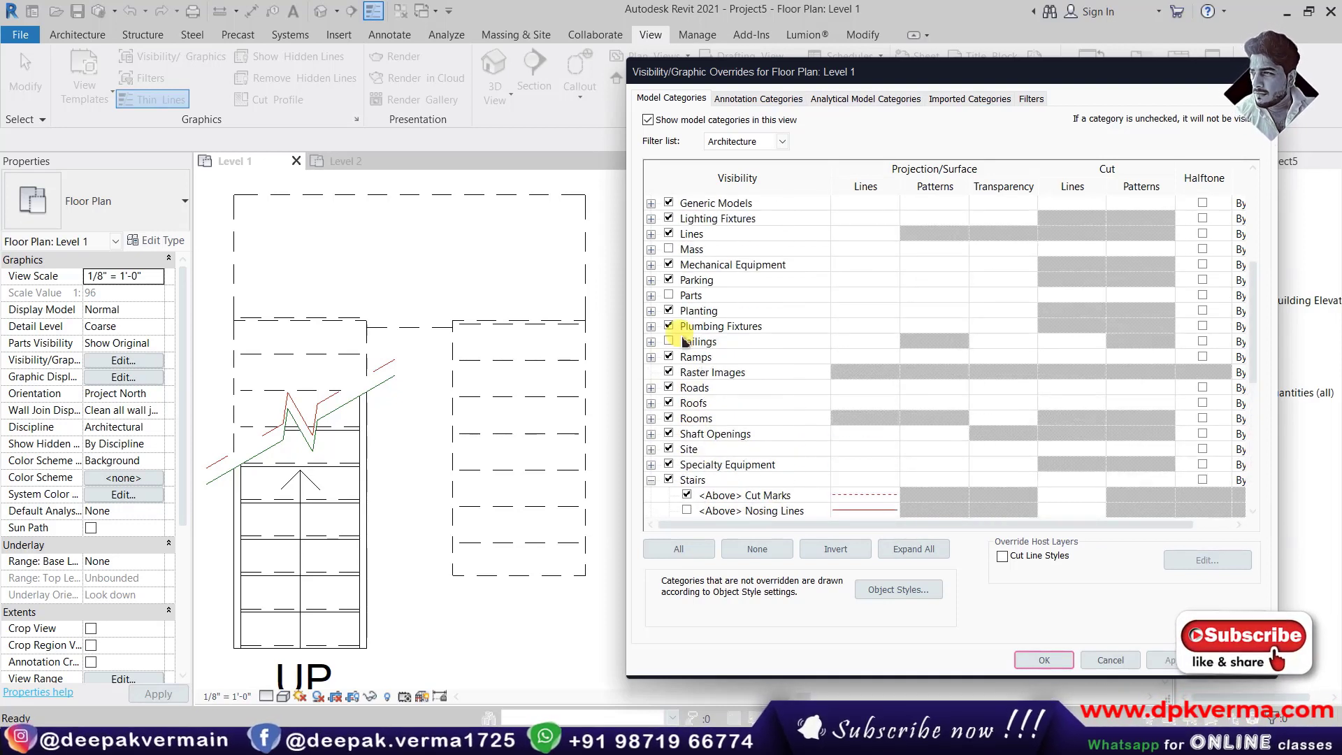
{"action": "left_click", "coordinate": [669, 341]}
{"action": "left_click", "coordinate": [651, 342]}
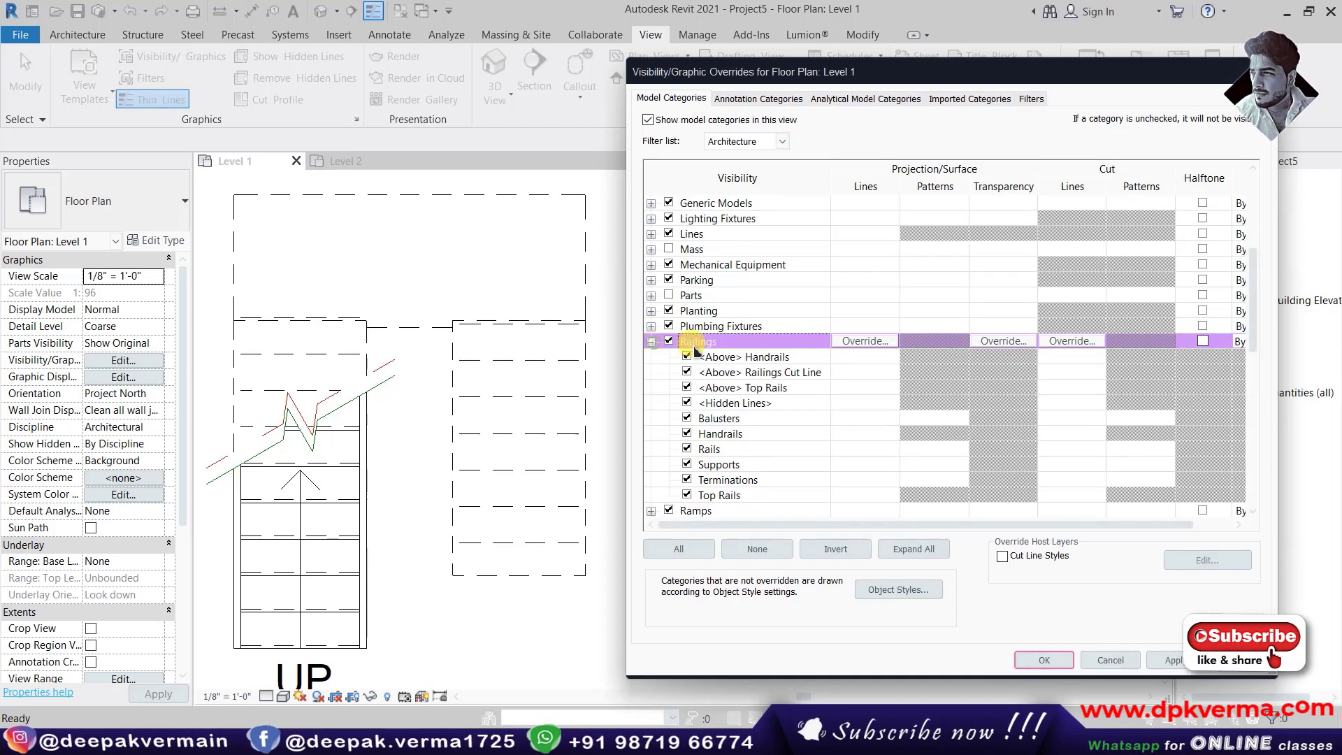
{"action": "scroll", "coordinate": [713, 350], "scroll_direction": "down", "scroll_amount": 1}
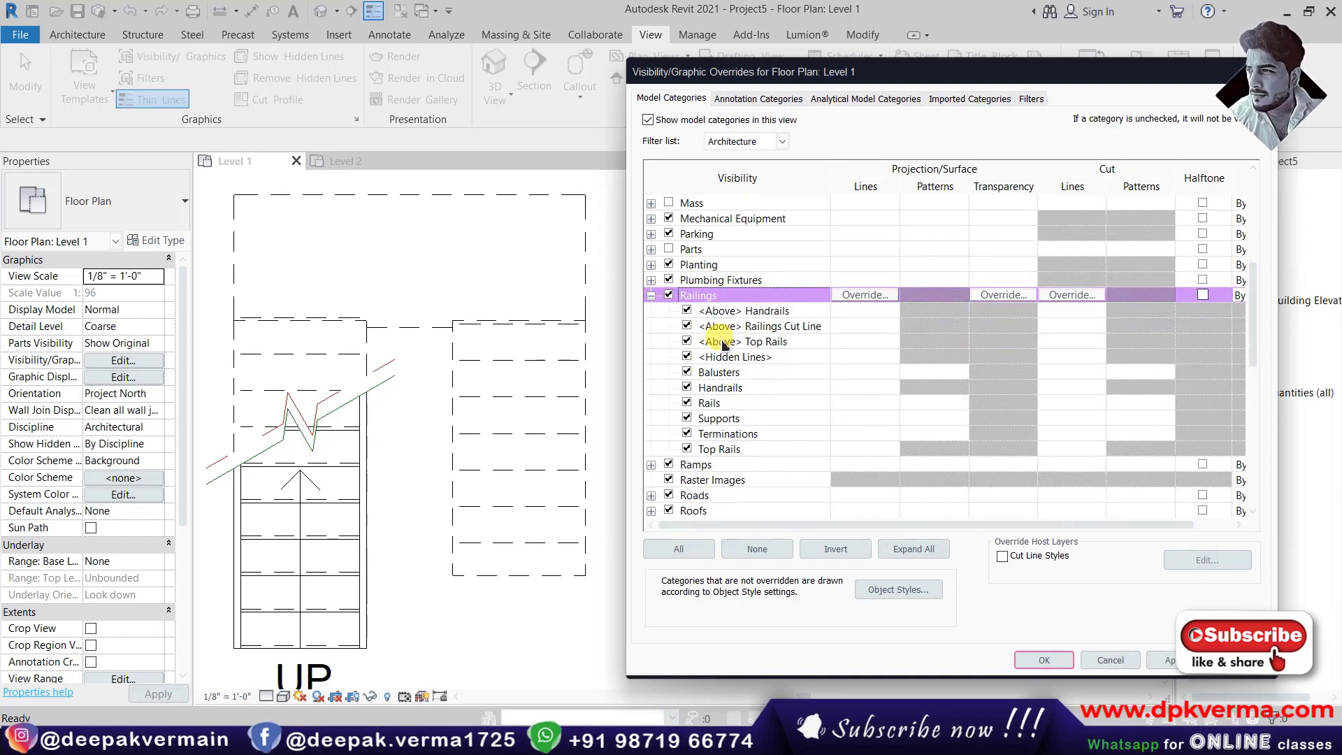
{"action": "left_click", "coordinate": [1175, 663]}
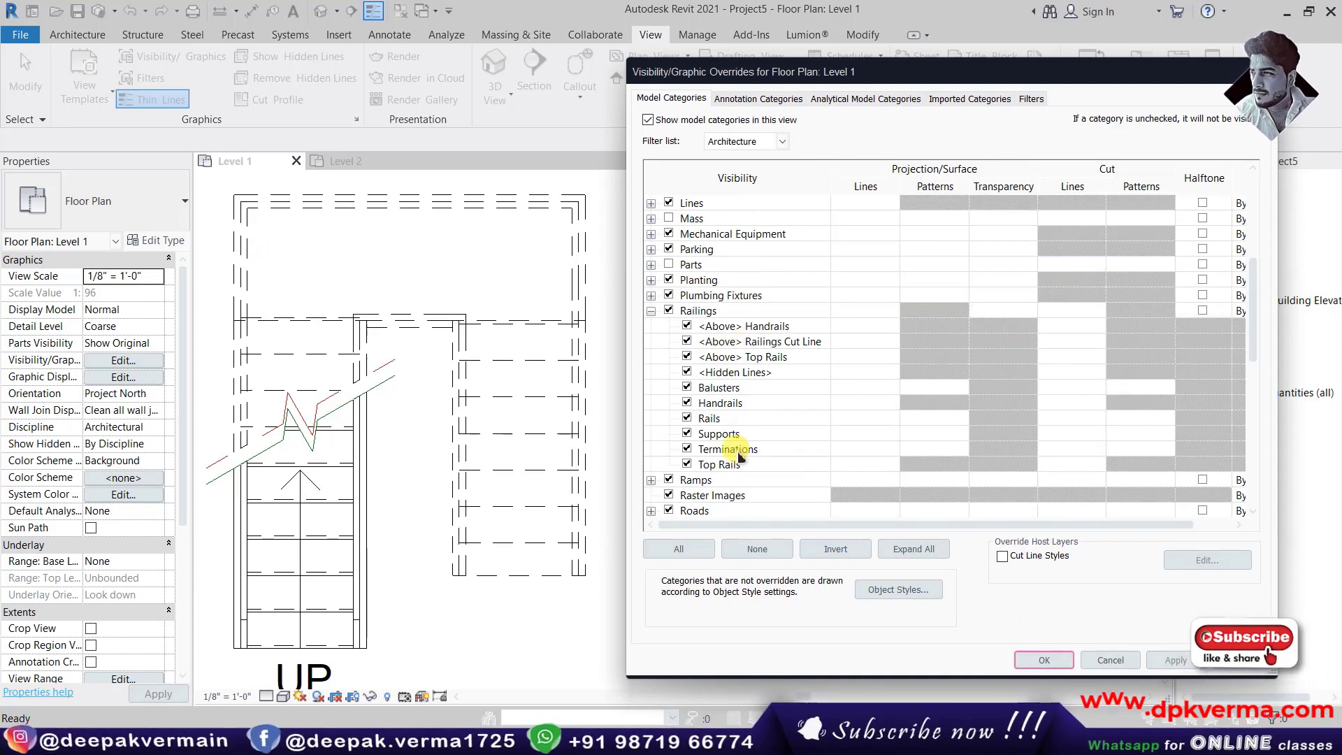
Try hiding the railings' Top Rails and <Above> Top Rails, then turn both back on and return to the Stairs subcategories.
{"action": "left_click", "coordinate": [688, 465]}
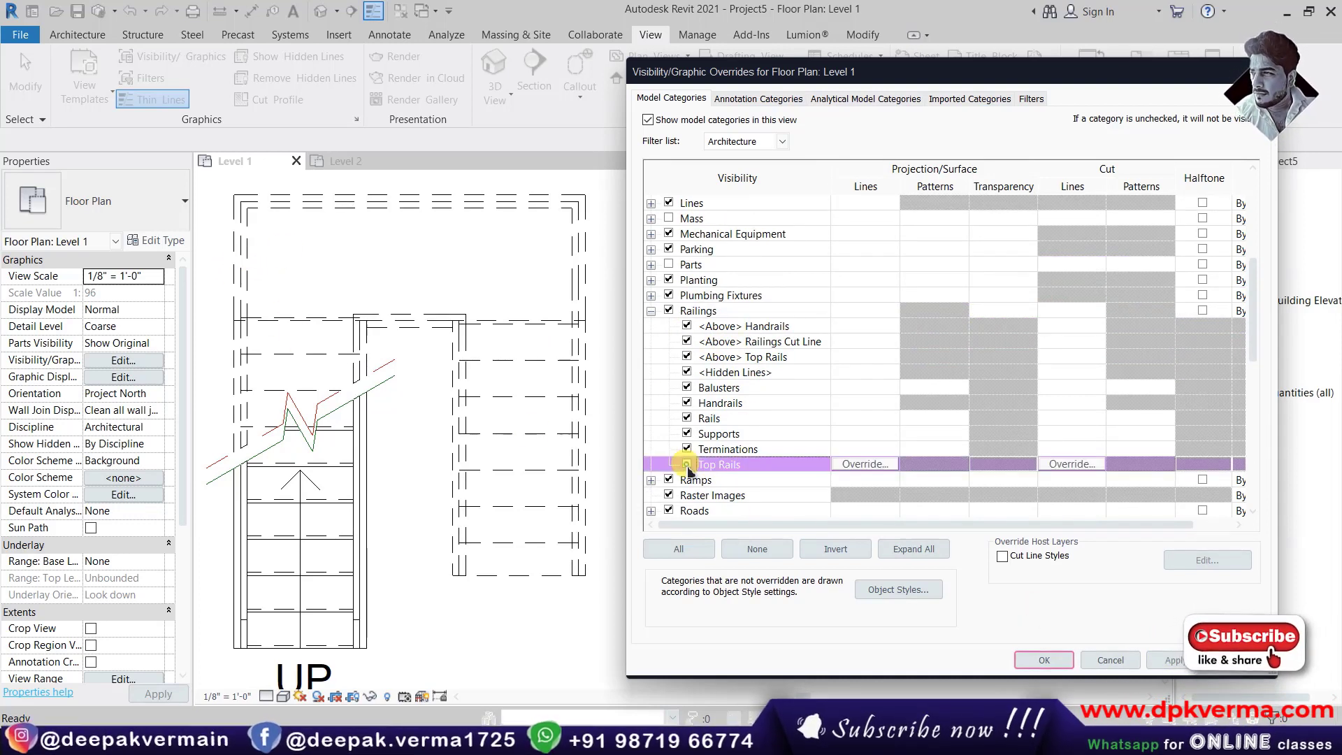
{"action": "left_click", "coordinate": [687, 357]}
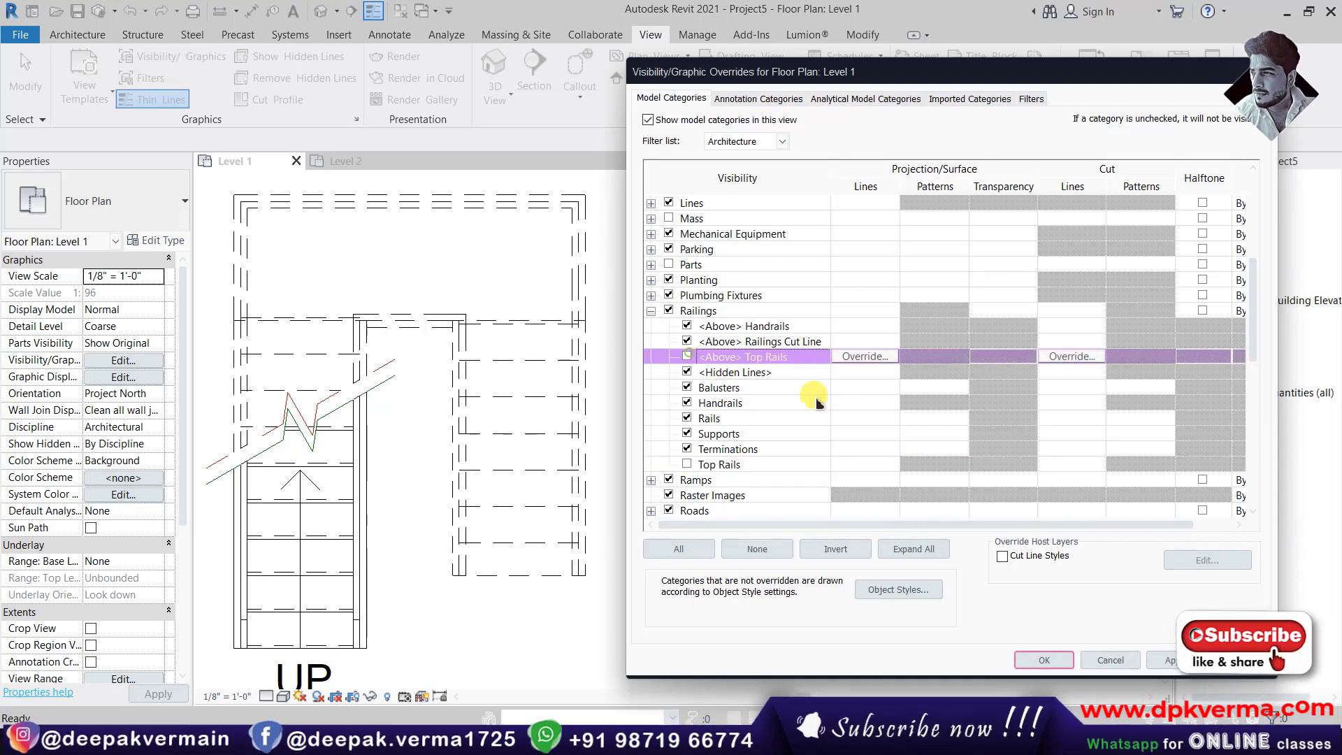
{"action": "left_click", "coordinate": [1169, 657]}
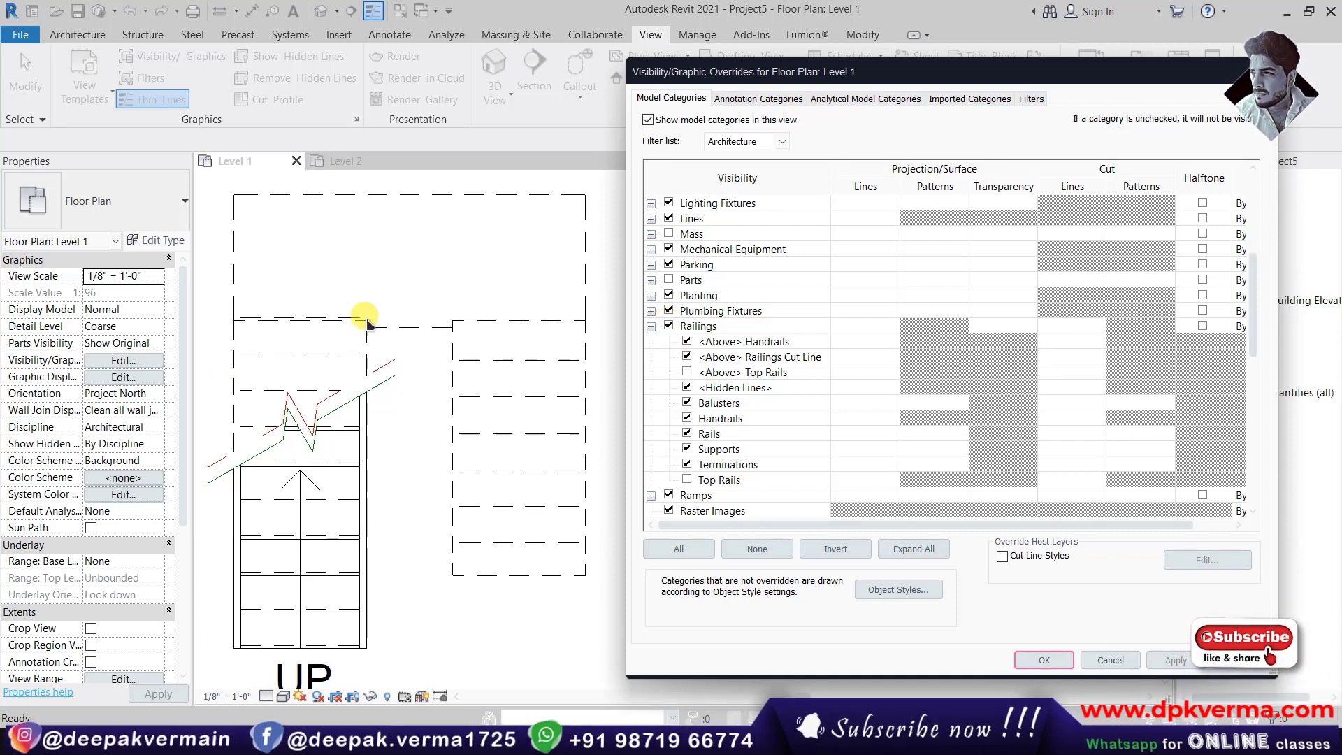
{"action": "left_click", "coordinate": [687, 479]}
{"action": "left_click", "coordinate": [687, 372]}
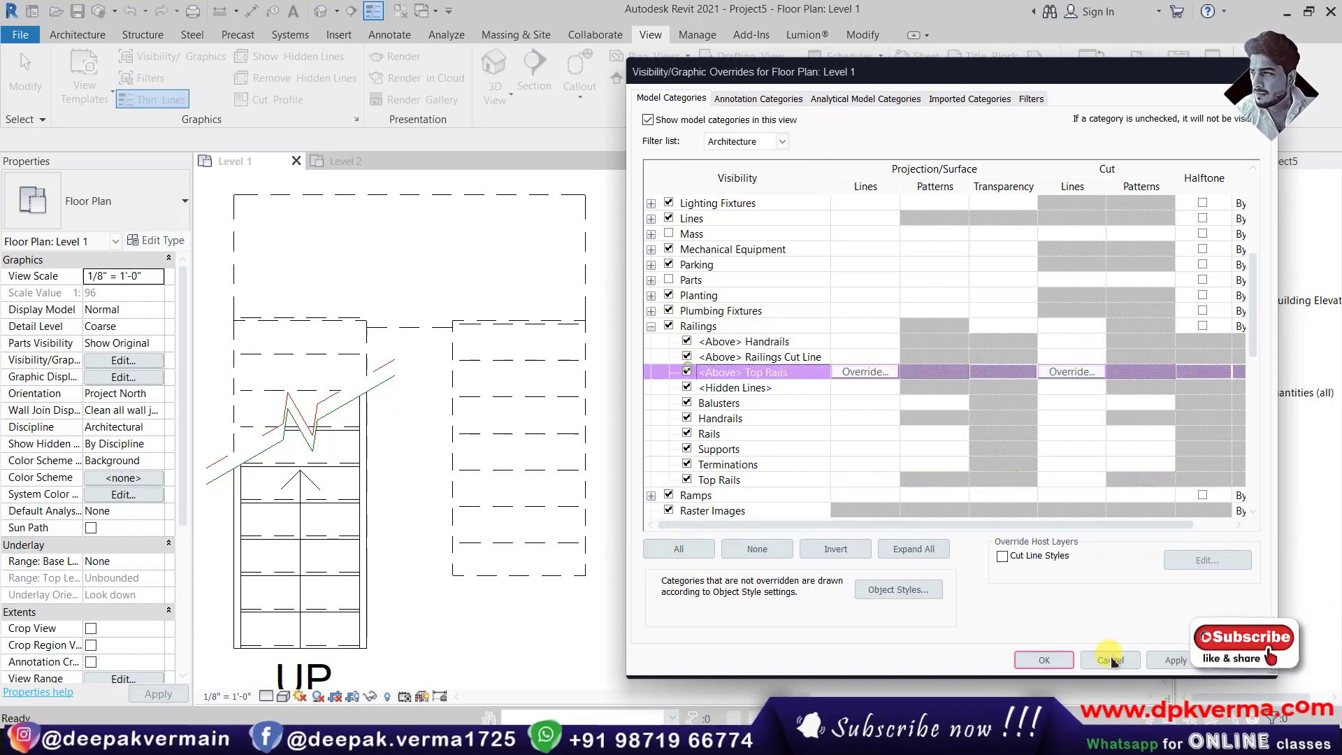
{"action": "left_click", "coordinate": [1174, 659]}
{"action": "scroll", "coordinate": [797, 377], "scroll_direction": "down", "scroll_amount": 5}
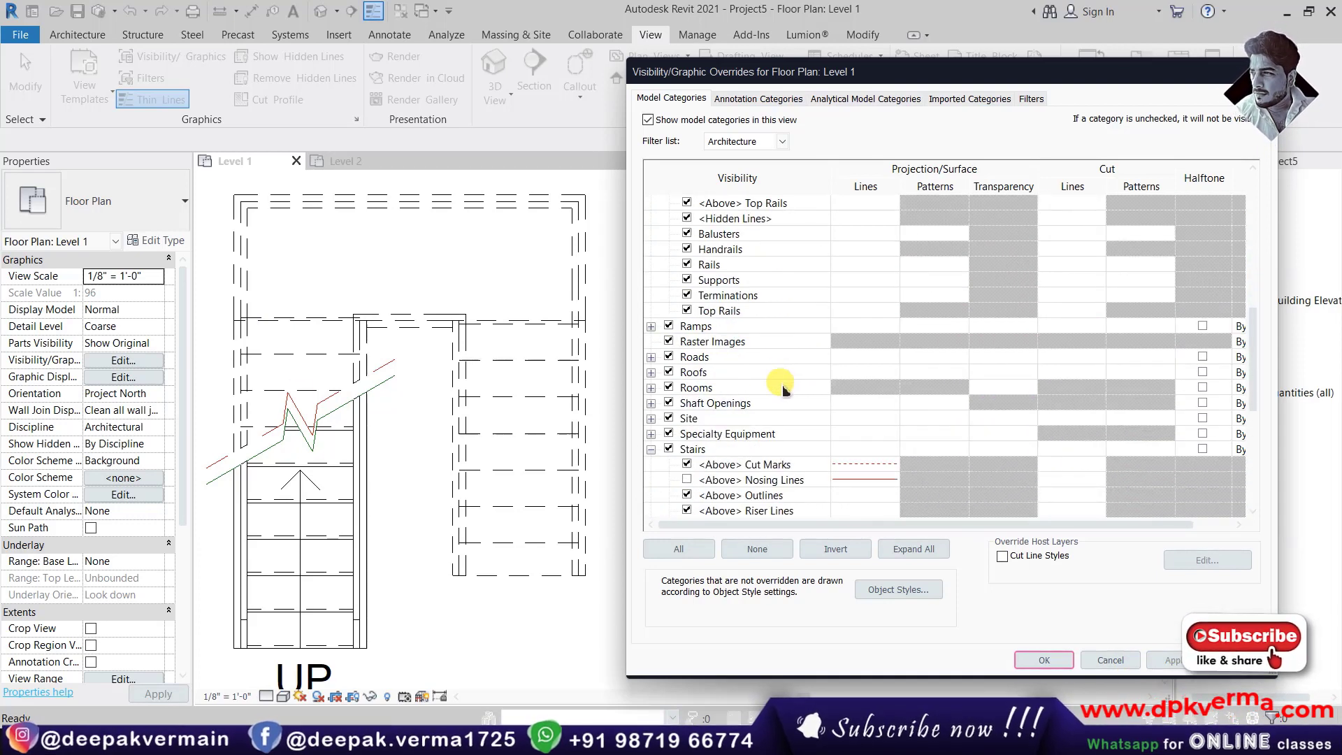
{"action": "scroll", "coordinate": [793, 380], "scroll_direction": "down", "scroll_amount": 4}
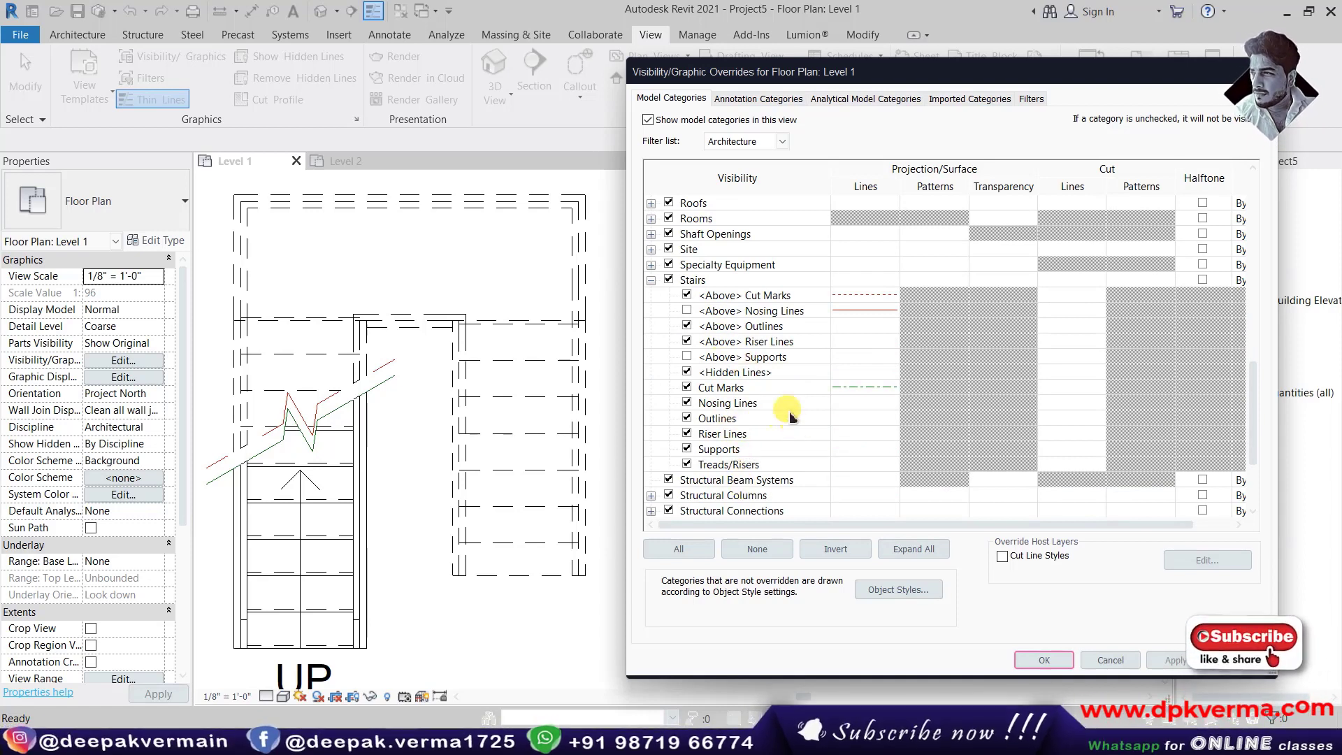
Accept the visibility overrides of the Level 1 plan and open the default 3D view of the stair.
{"action": "scroll", "coordinate": [764, 383], "scroll_direction": "up", "scroll_amount": 2}
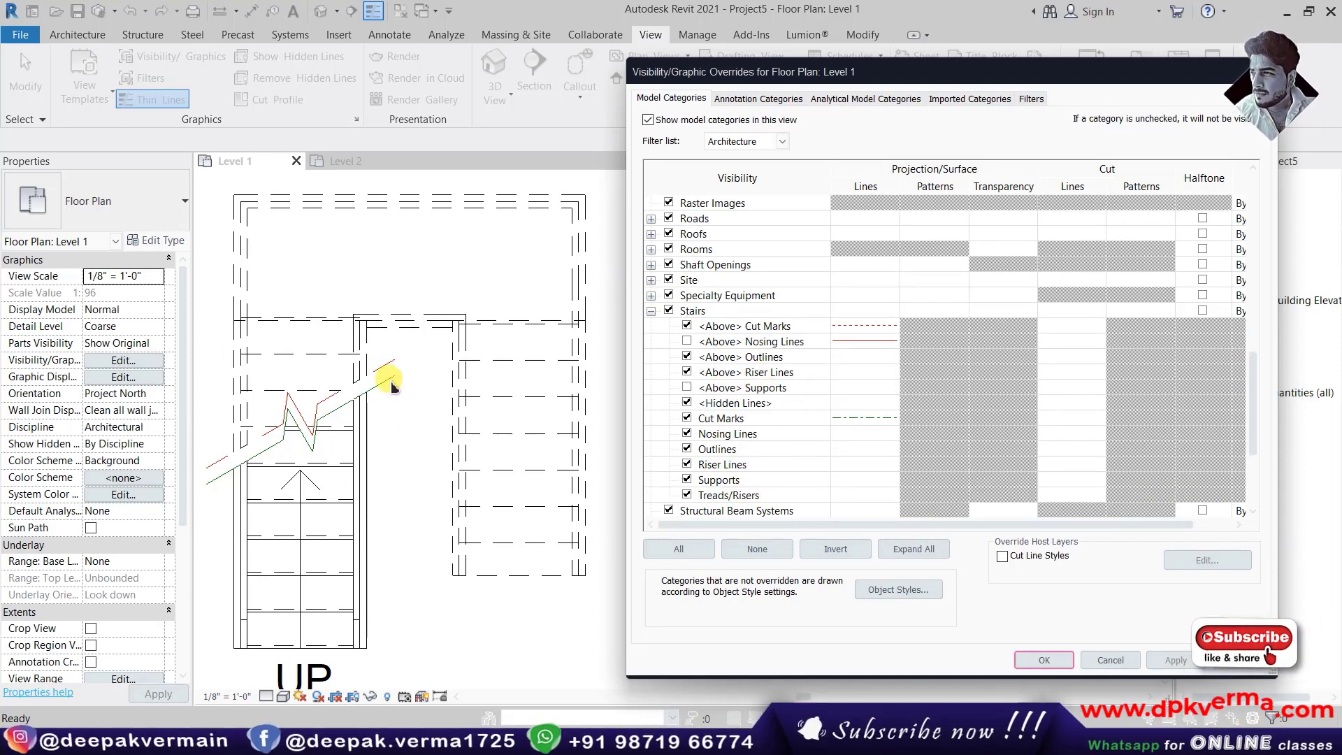
{"action": "left_click", "coordinate": [1045, 661]}
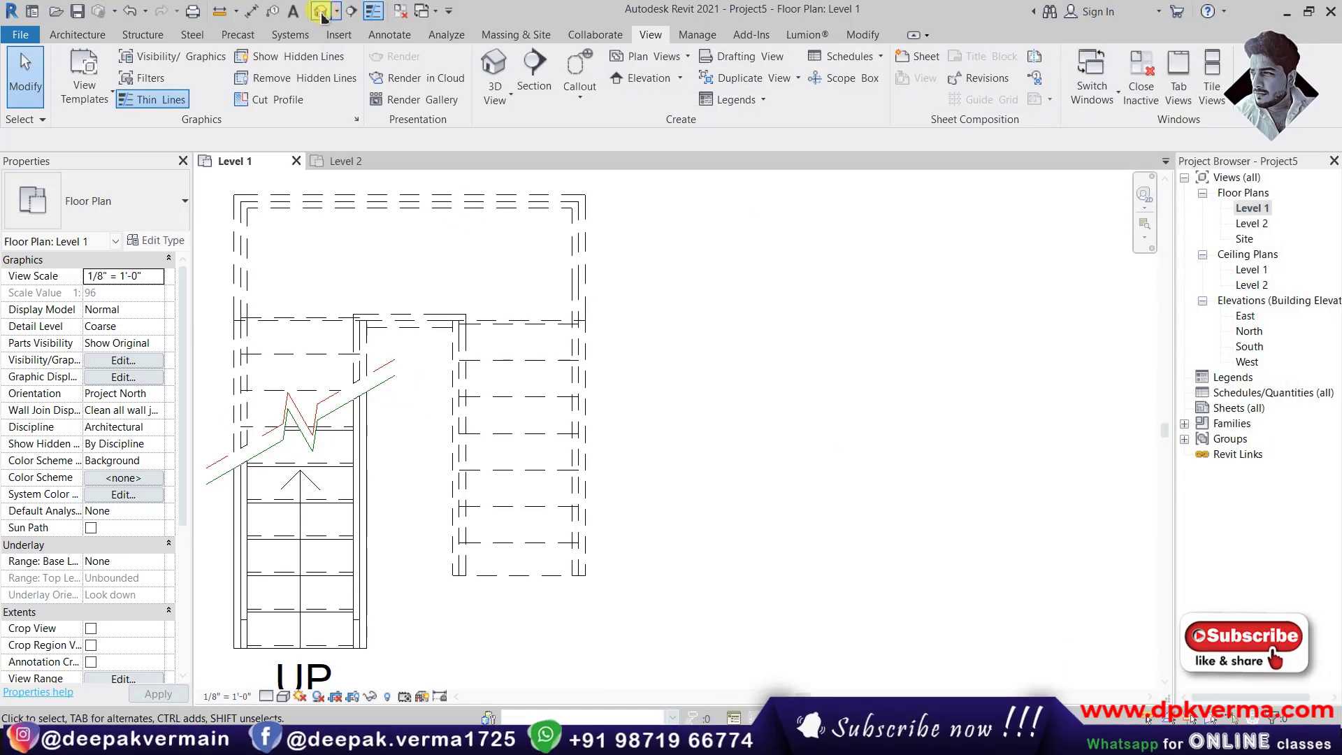
{"action": "left_click", "coordinate": [321, 12]}
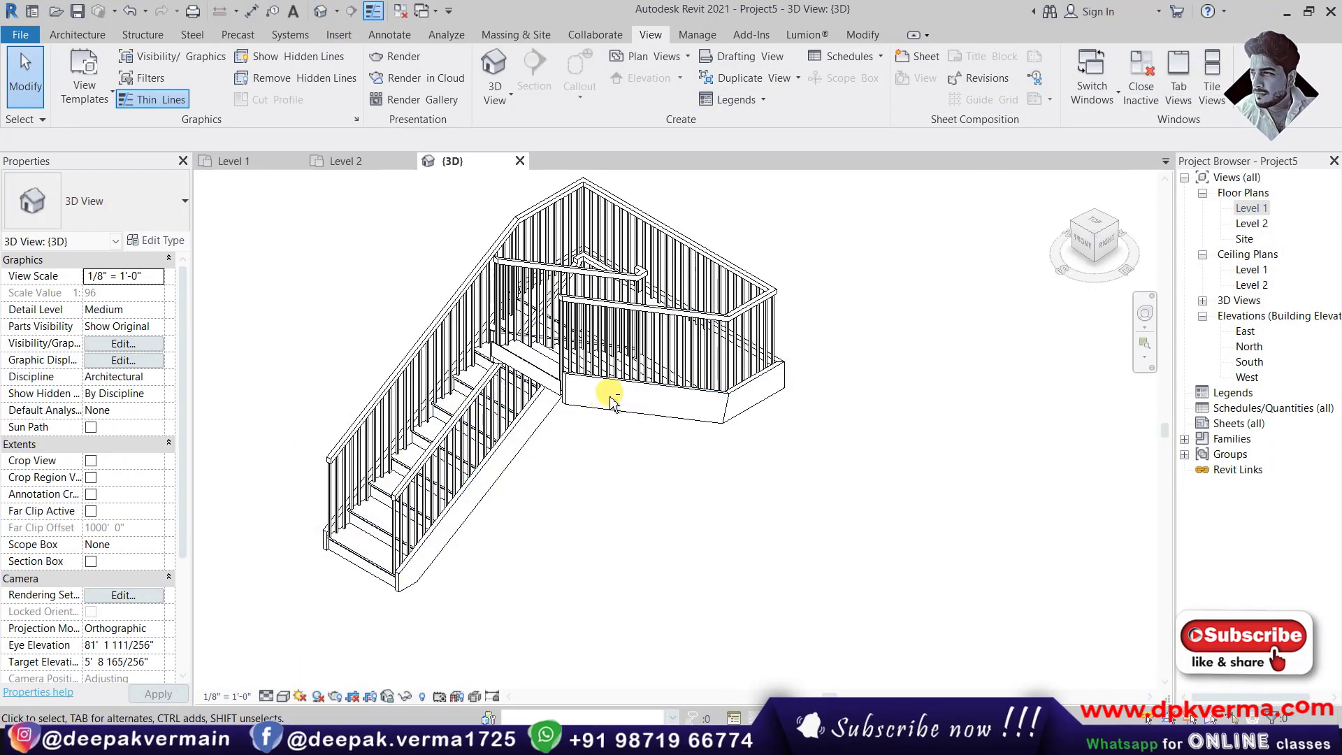
{"action": "middle_click_drag", "start_coordinate": [639, 314], "coordinate": [616, 383]}
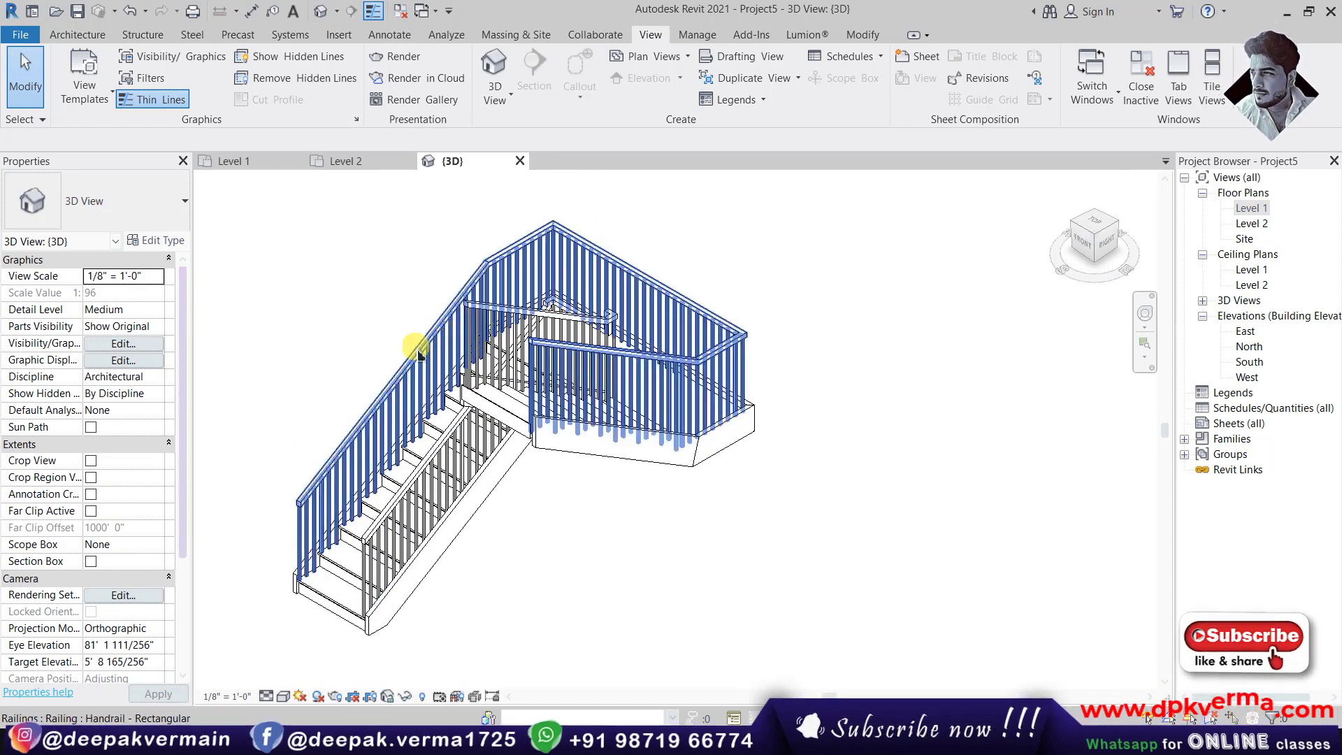
{"action": "double_click", "coordinate": [1249, 209]}
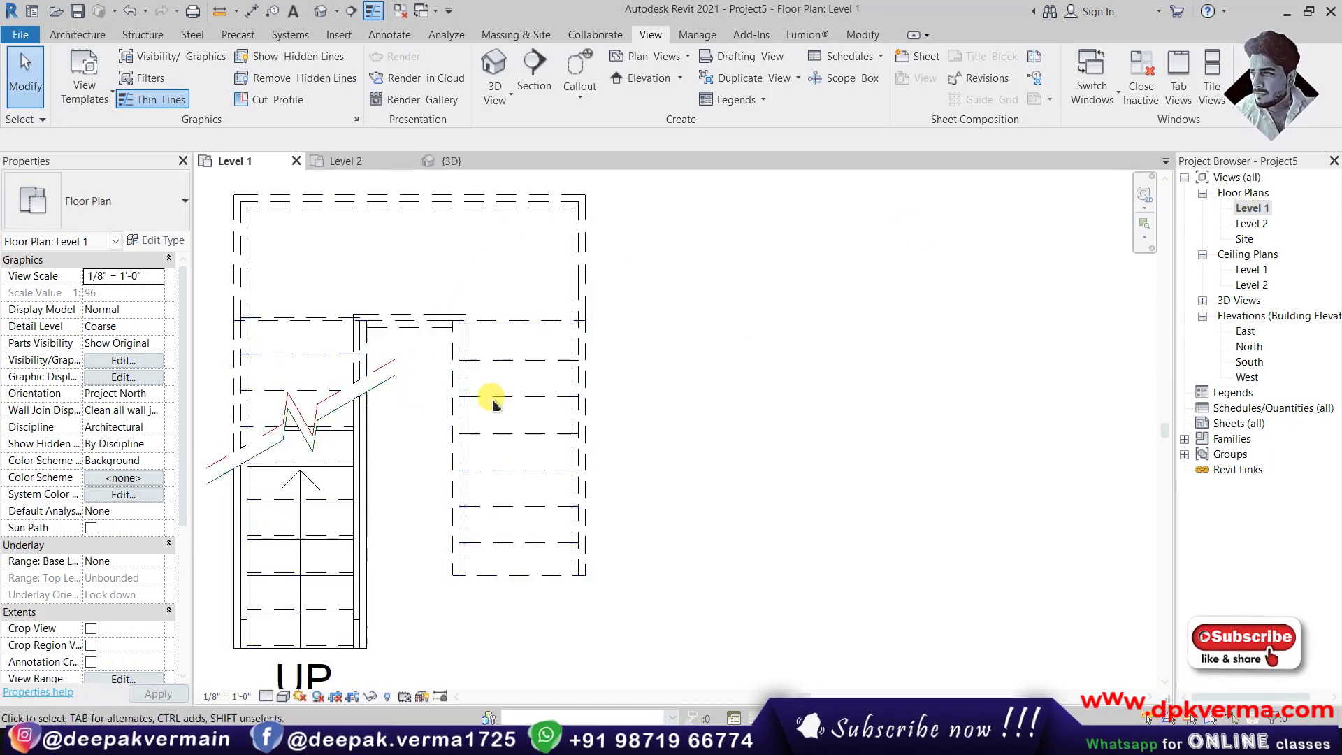
{"action": "left_click", "coordinate": [123, 360]}
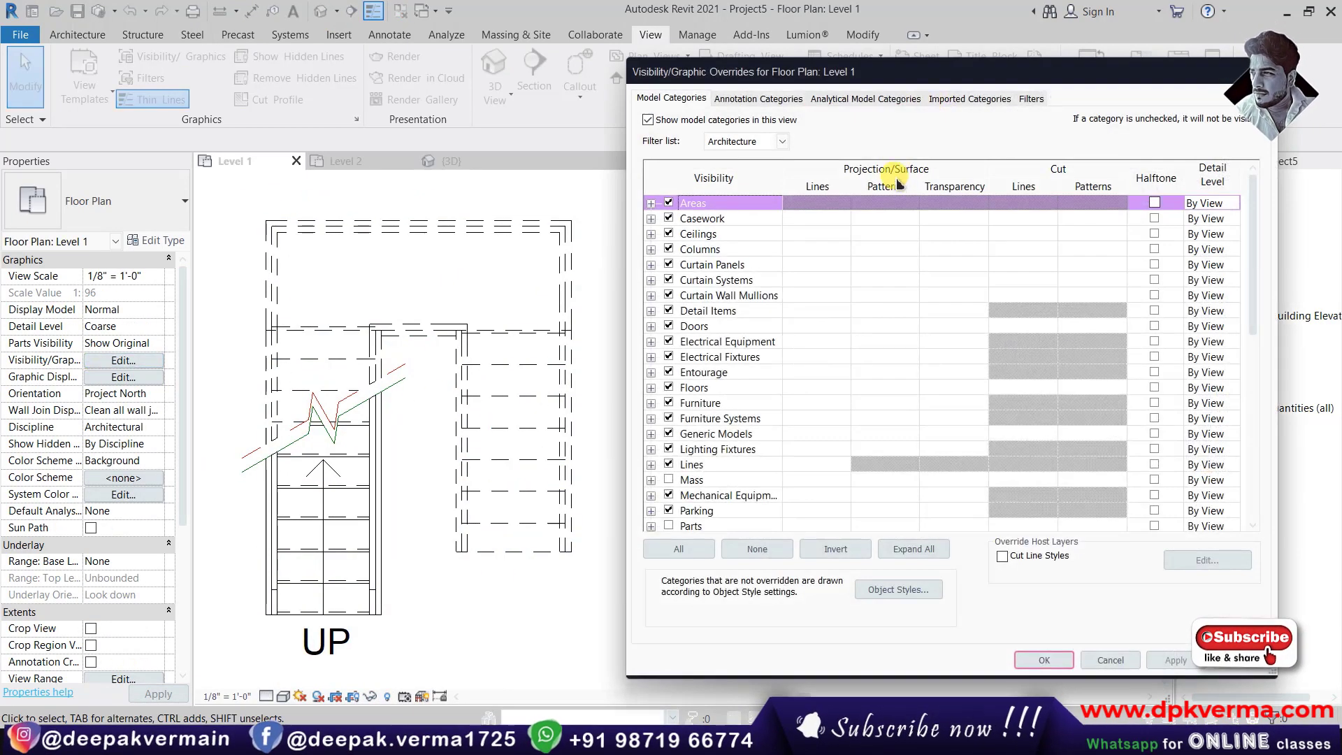
{"action": "key", "text": "Escape"}
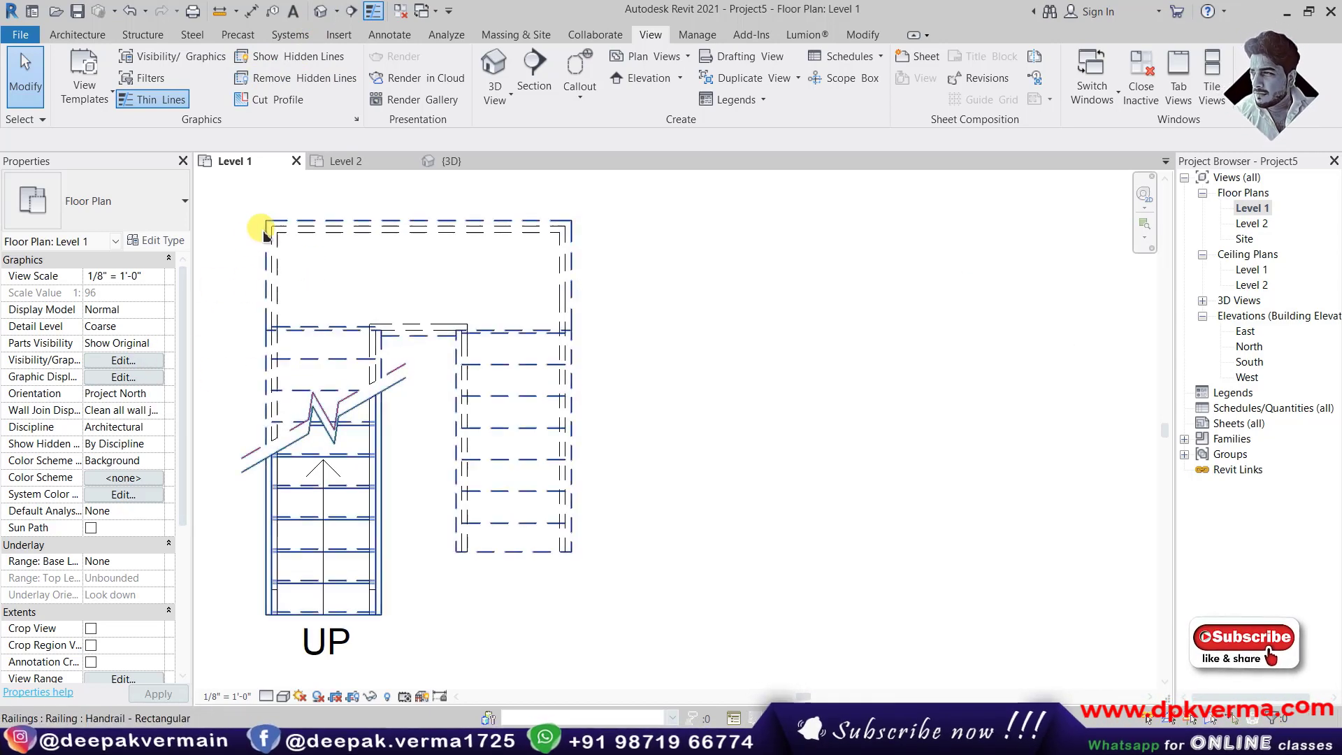
Return to the 3D view of the stair and set its visual style to Shaded.
{"action": "left_click", "coordinate": [320, 11]}
{"action": "scroll", "coordinate": [552, 371], "scroll_direction": "up", "scroll_amount": 3}
{"action": "scroll", "coordinate": [552, 370], "scroll_direction": "down", "scroll_amount": 3}
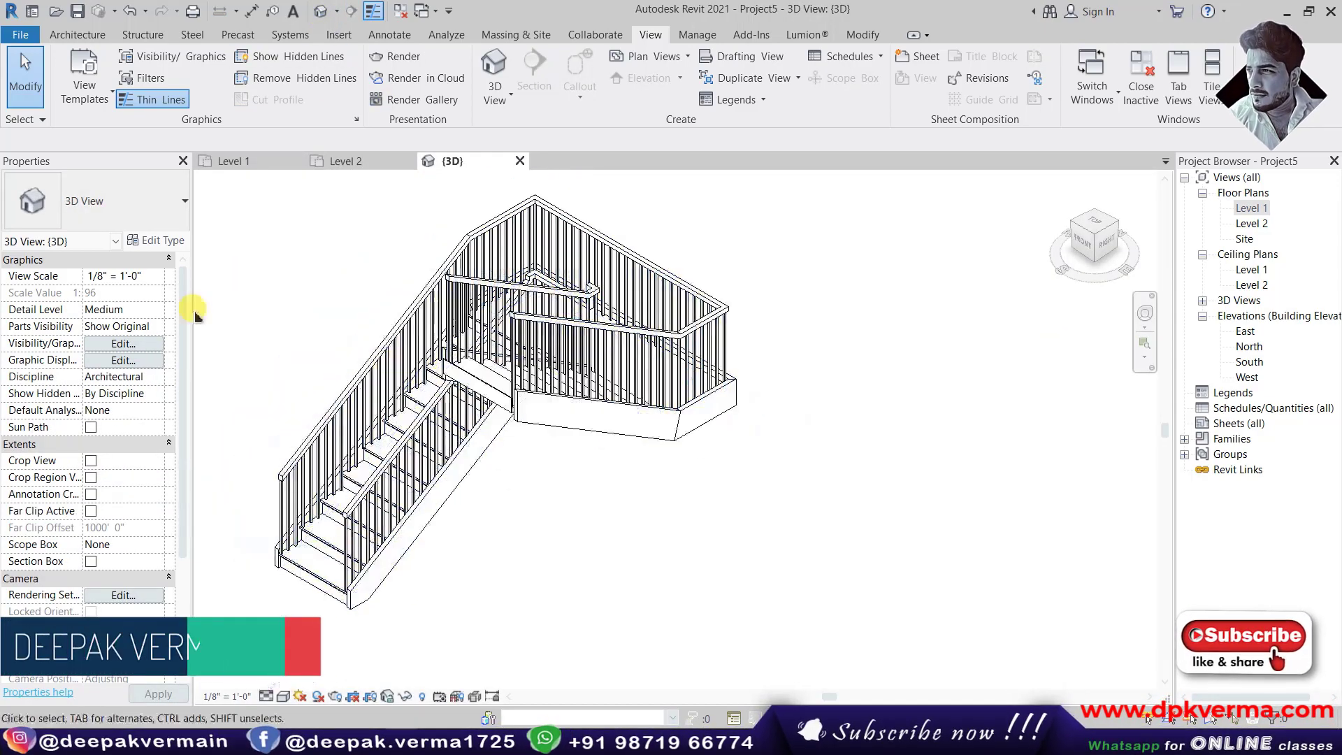
{"action": "left_click", "coordinate": [123, 343]}
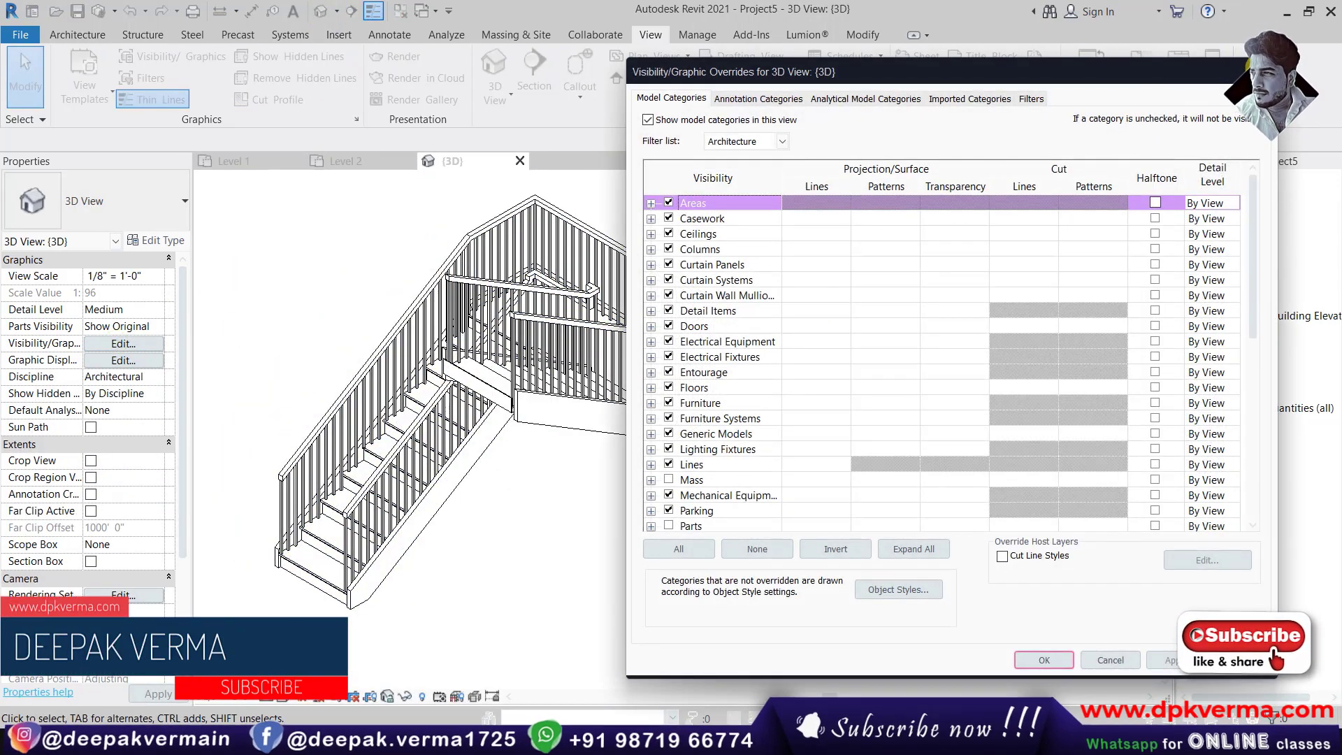
{"action": "left_click", "coordinate": [1260, 70]}
{"action": "left_click", "coordinate": [289, 697]}
{"action": "left_click", "coordinate": [318, 638]}
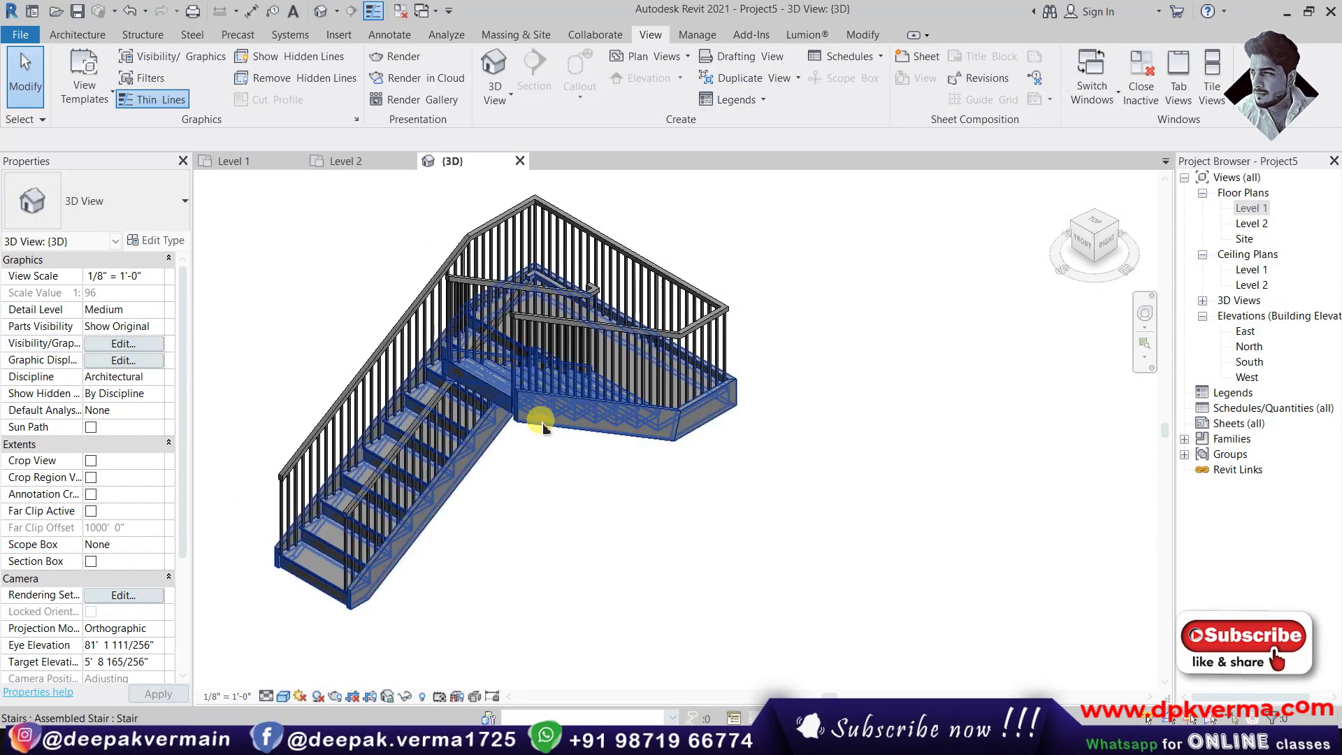
Hide the Railings category in the 3D view through its visibility overrides and apply the change.
{"action": "left_click", "coordinate": [120, 344]}
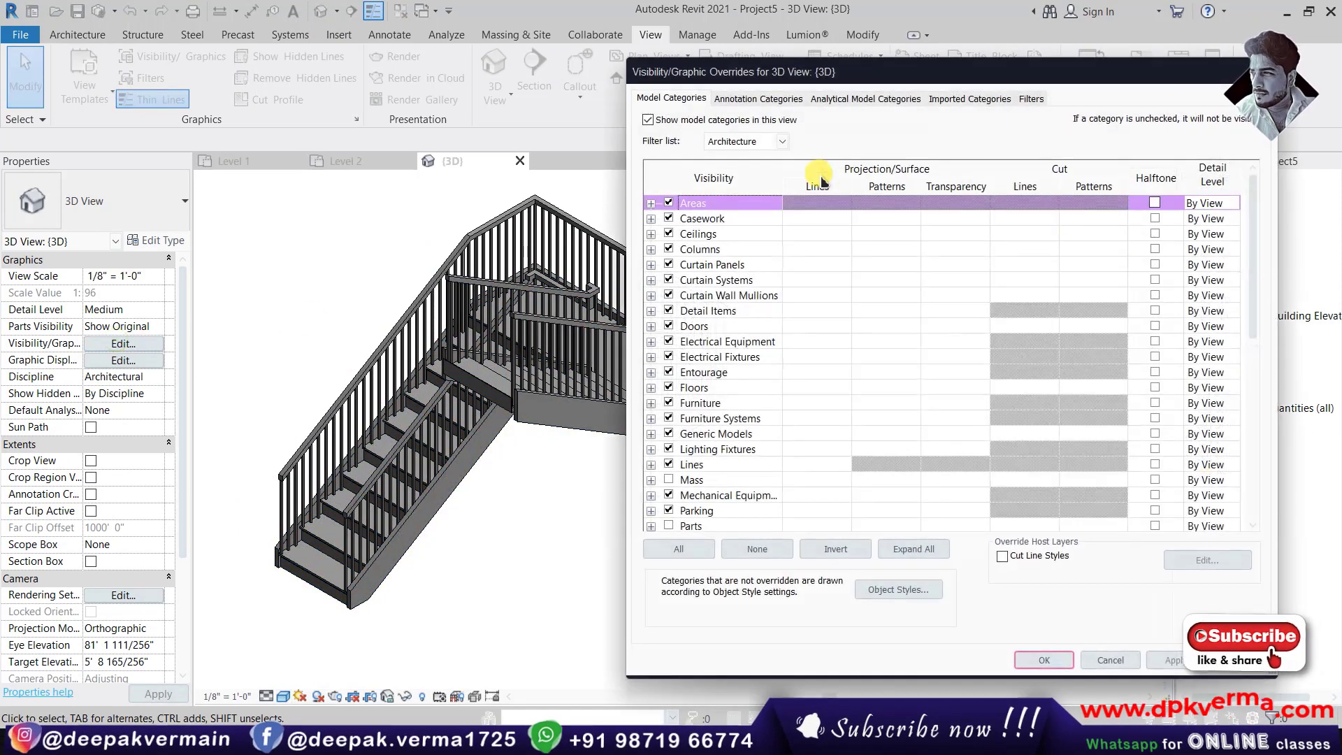
{"action": "left_click_drag", "start_coordinate": [785, 70], "coordinate": [922, 77]}
{"action": "scroll", "coordinate": [901, 389], "scroll_direction": "down", "scroll_amount": 2}
{"action": "scroll", "coordinate": [902, 389], "scroll_direction": "down", "scroll_amount": 4}
{"action": "scroll", "coordinate": [902, 389], "scroll_direction": "up", "scroll_amount": 1}
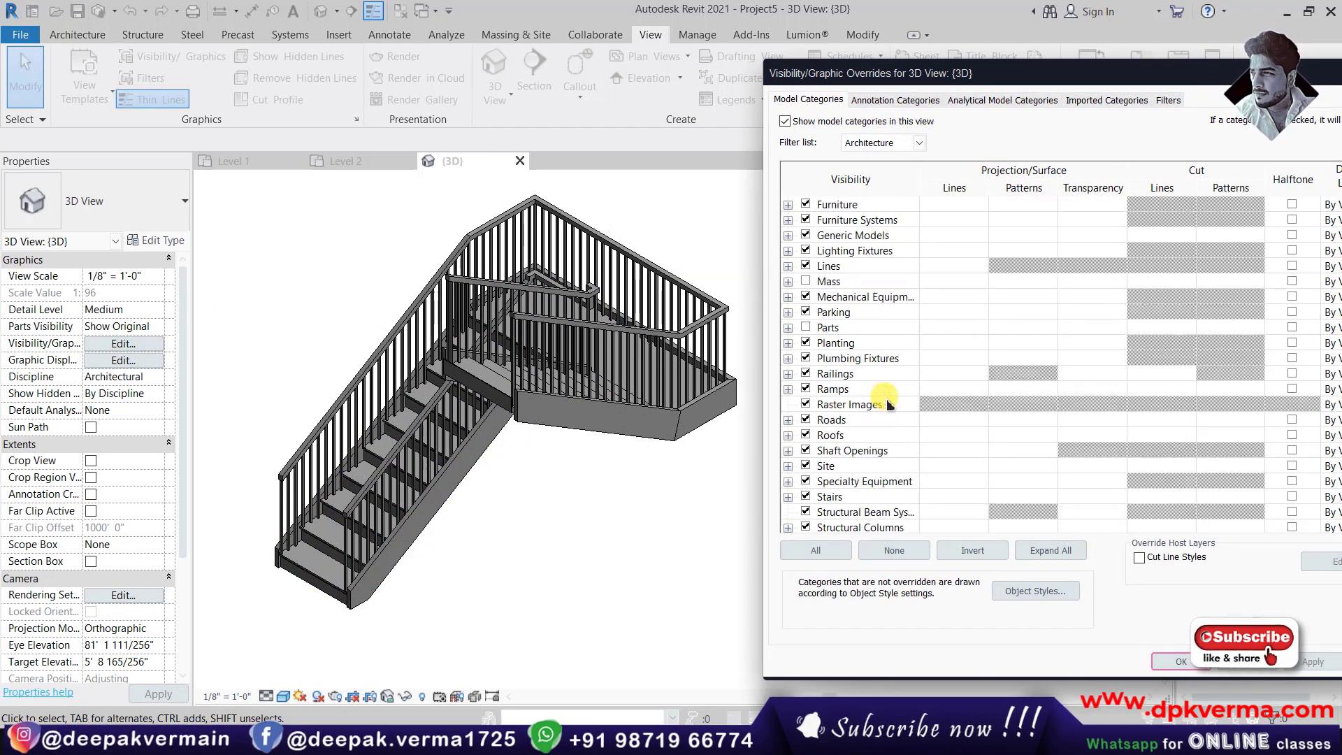
{"action": "left_click", "coordinate": [806, 374]}
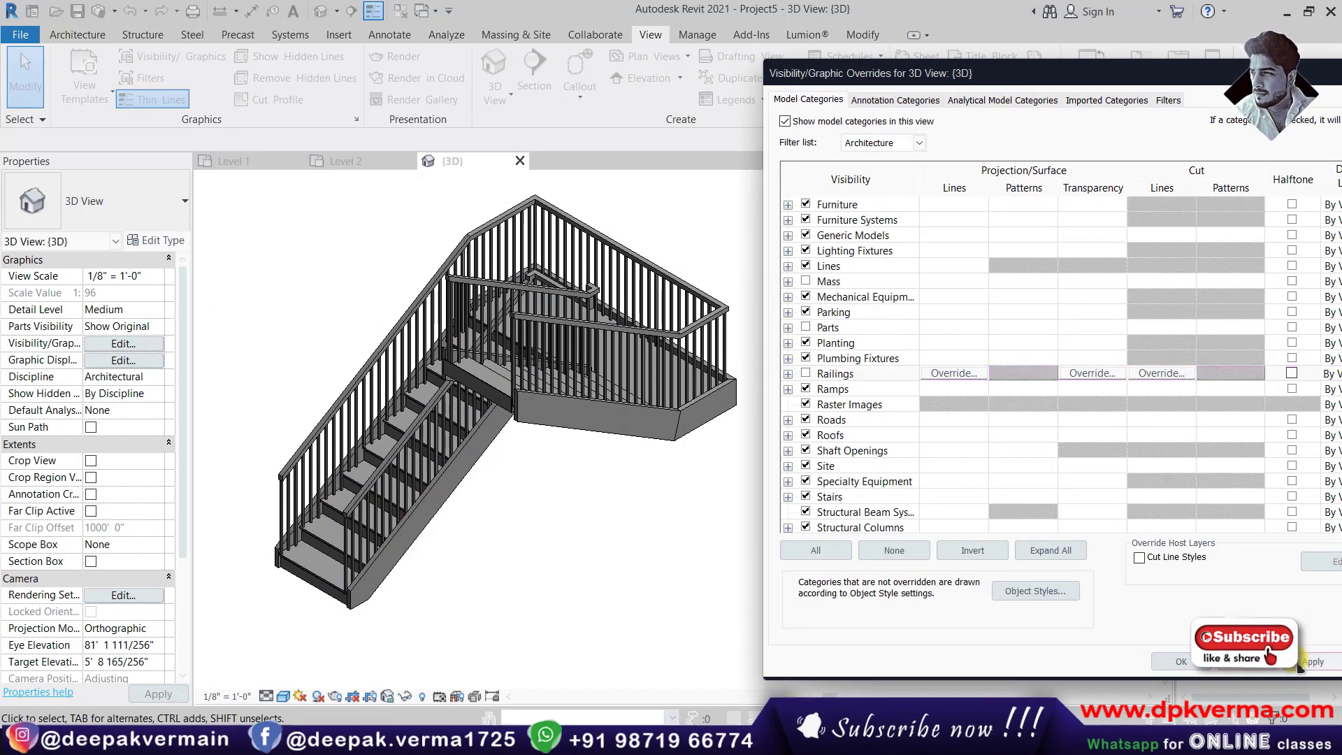
Hide the Supports subcategory of Stairs in the 3D view and apply the change.
{"action": "scroll", "coordinate": [807, 381], "scroll_direction": "up", "scroll_amount": 1}
{"action": "scroll", "coordinate": [860, 435], "scroll_direction": "down", "scroll_amount": 4}
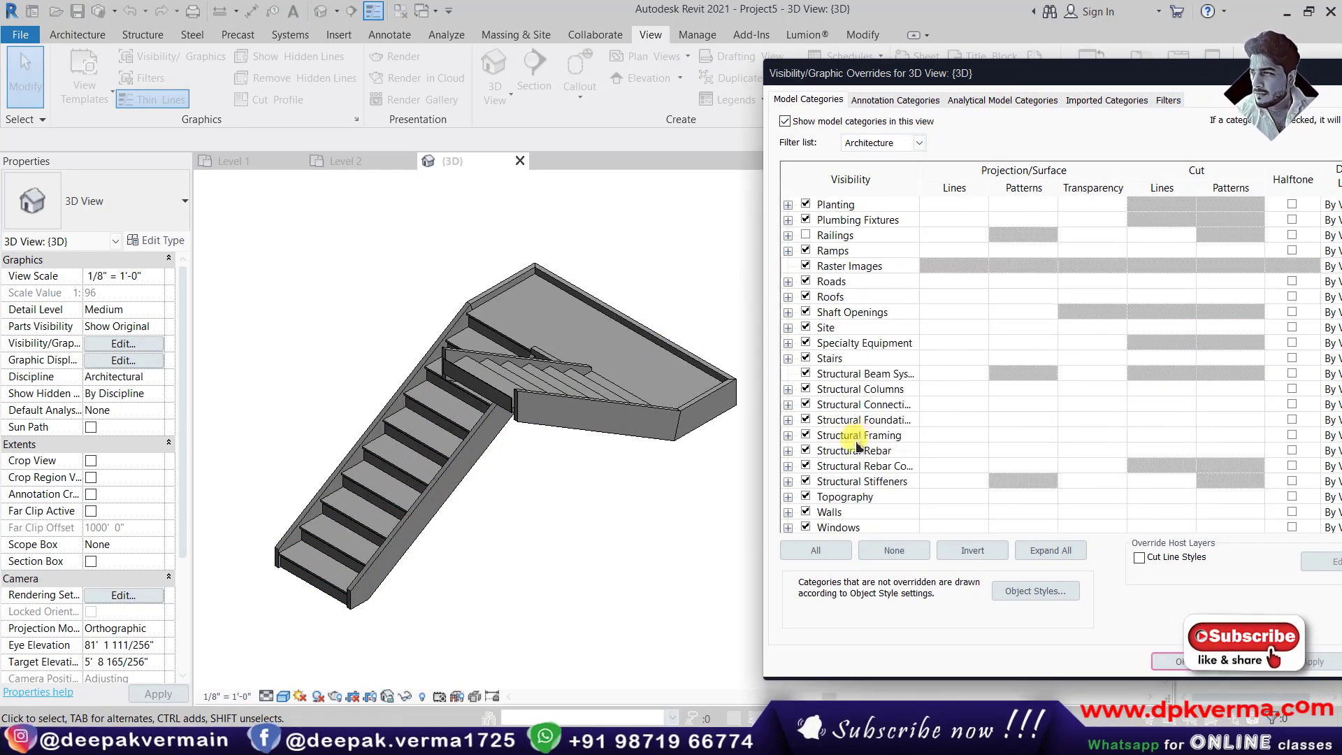
{"action": "left_click", "coordinate": [788, 359]}
{"action": "scroll", "coordinate": [825, 385], "scroll_direction": "down", "scroll_amount": 2}
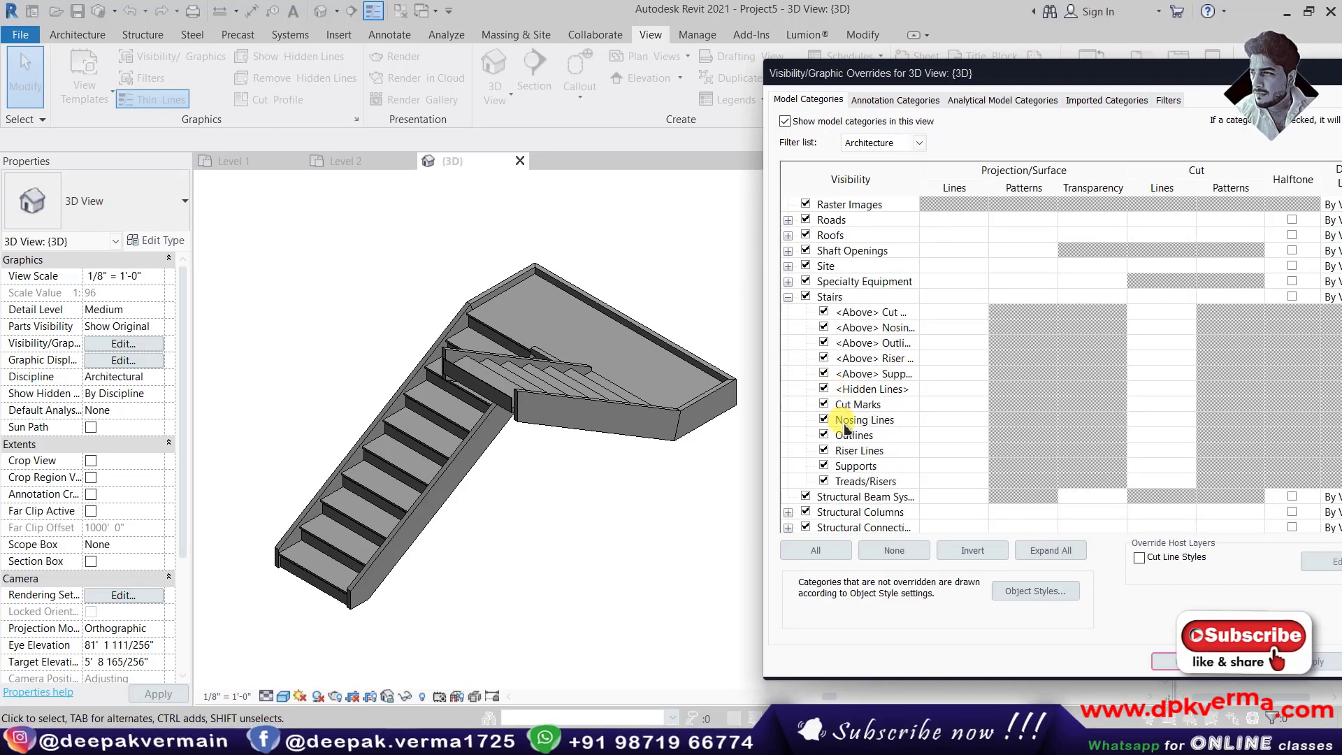
{"action": "left_click", "coordinate": [824, 466]}
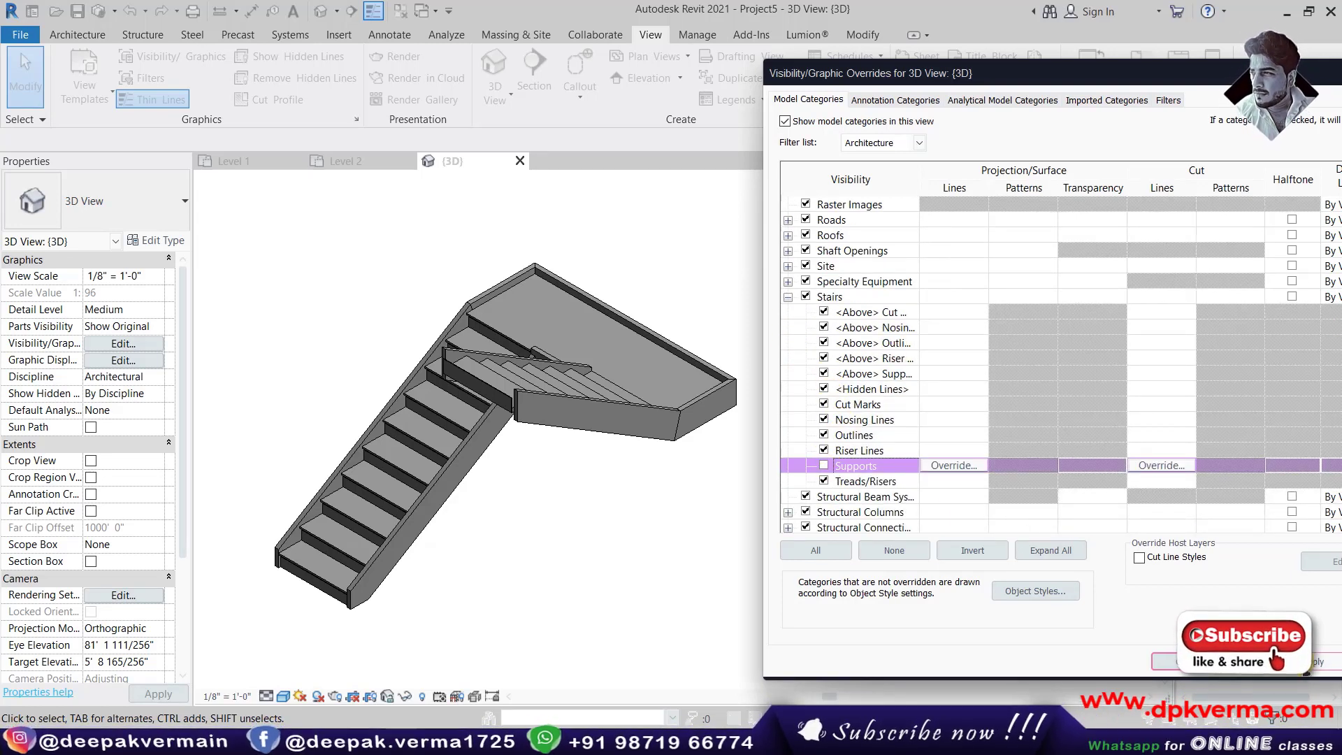
{"action": "left_click", "coordinate": [1303, 666]}
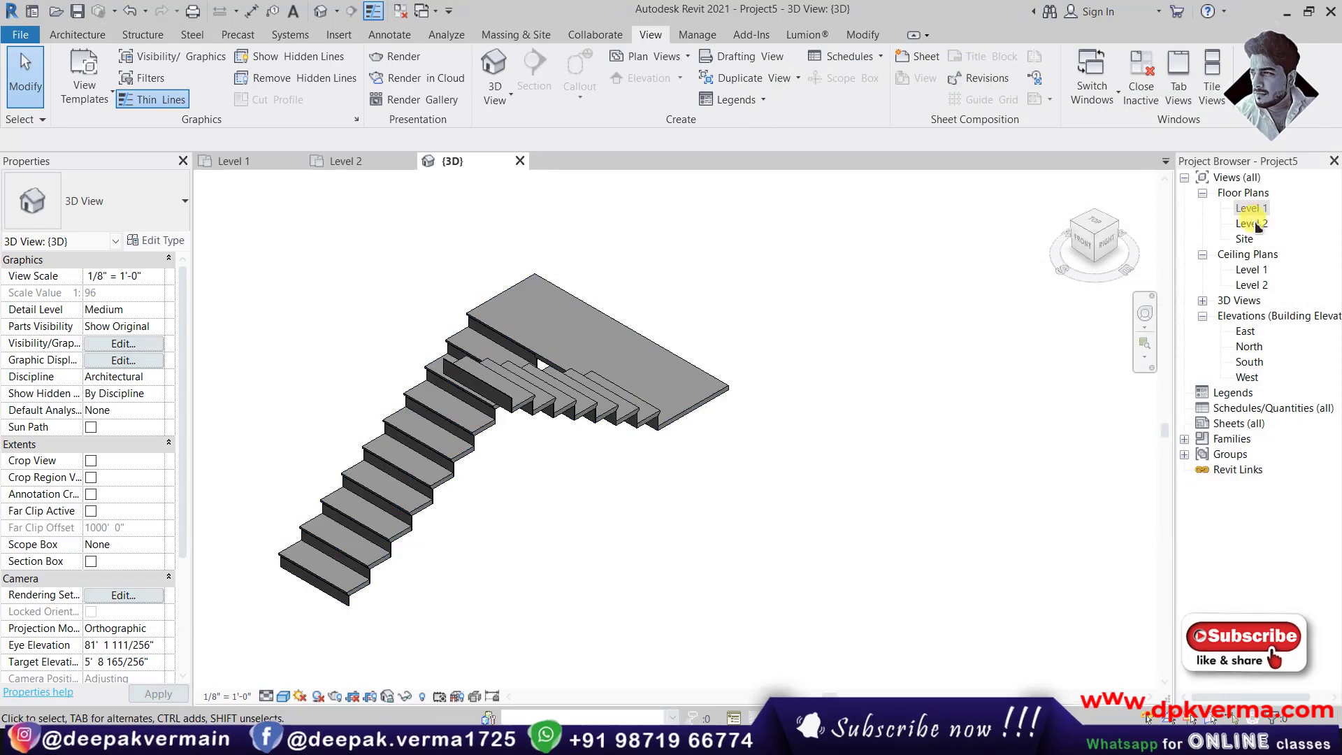
Compare the Level 1 plan with the 3D view, examining the stair without railings and supports from the other side.
{"action": "double_click", "coordinate": [1251, 208]}
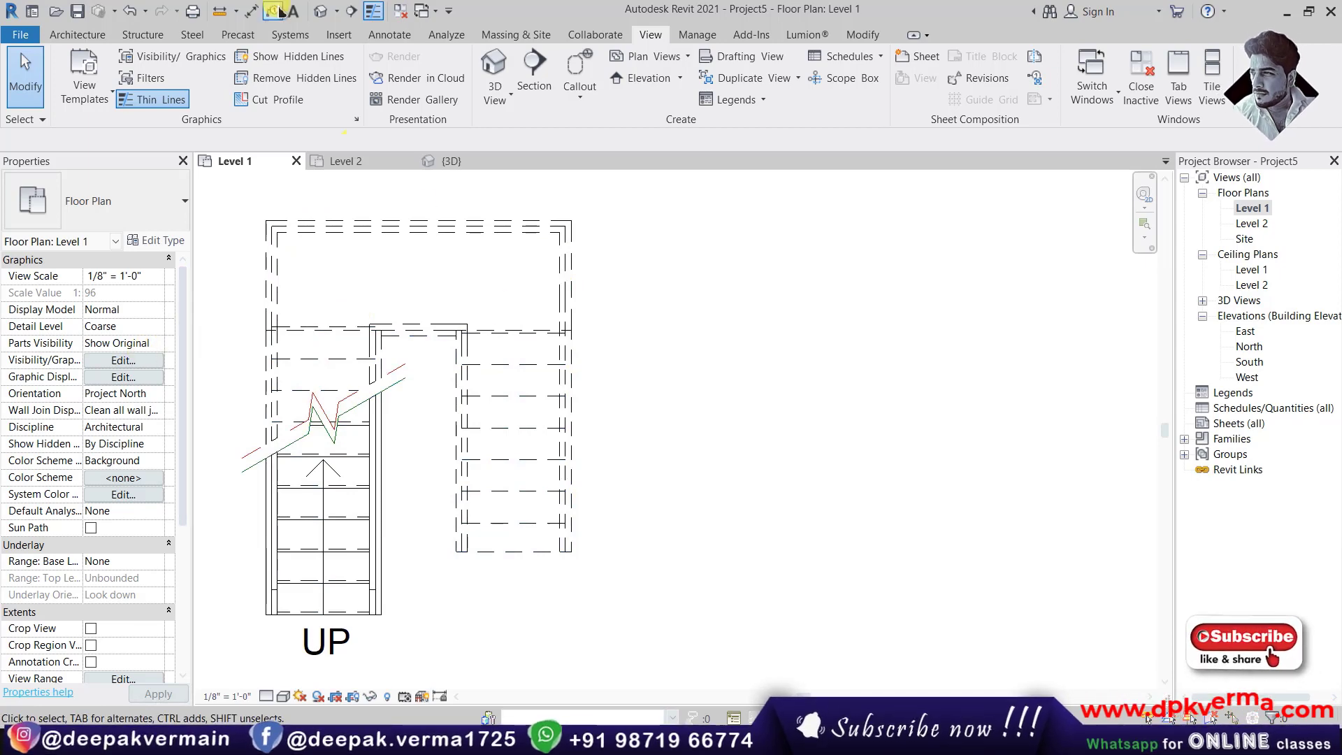
{"action": "left_click", "coordinate": [321, 11]}
{"action": "middle_click_drag", "start_coordinate": [556, 418], "coordinate": [788, 404], "text": "shift"}
{"action": "middle_click_drag", "start_coordinate": [824, 588], "coordinate": [598, 219]}
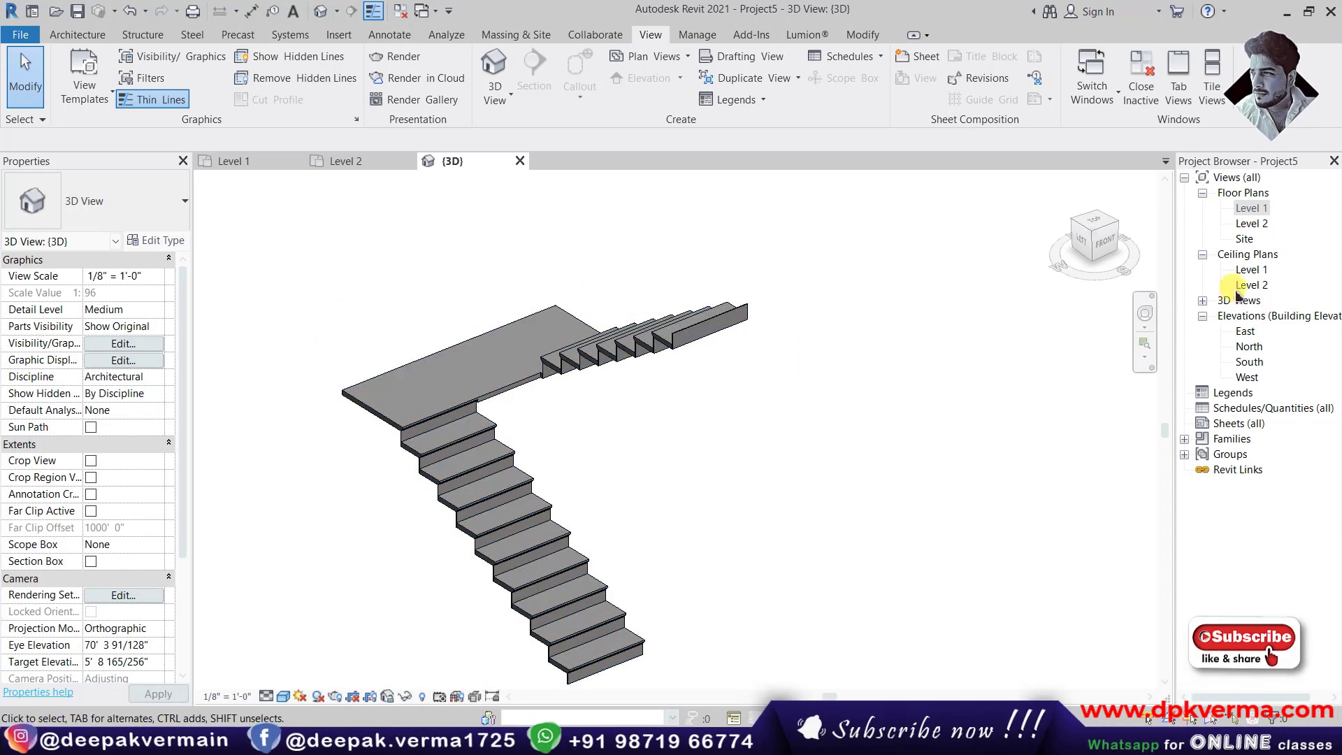
Open the annotation category overrides of the Level 1 plan and expand the Stair Paths subcategories.
{"action": "double_click", "coordinate": [1248, 211]}
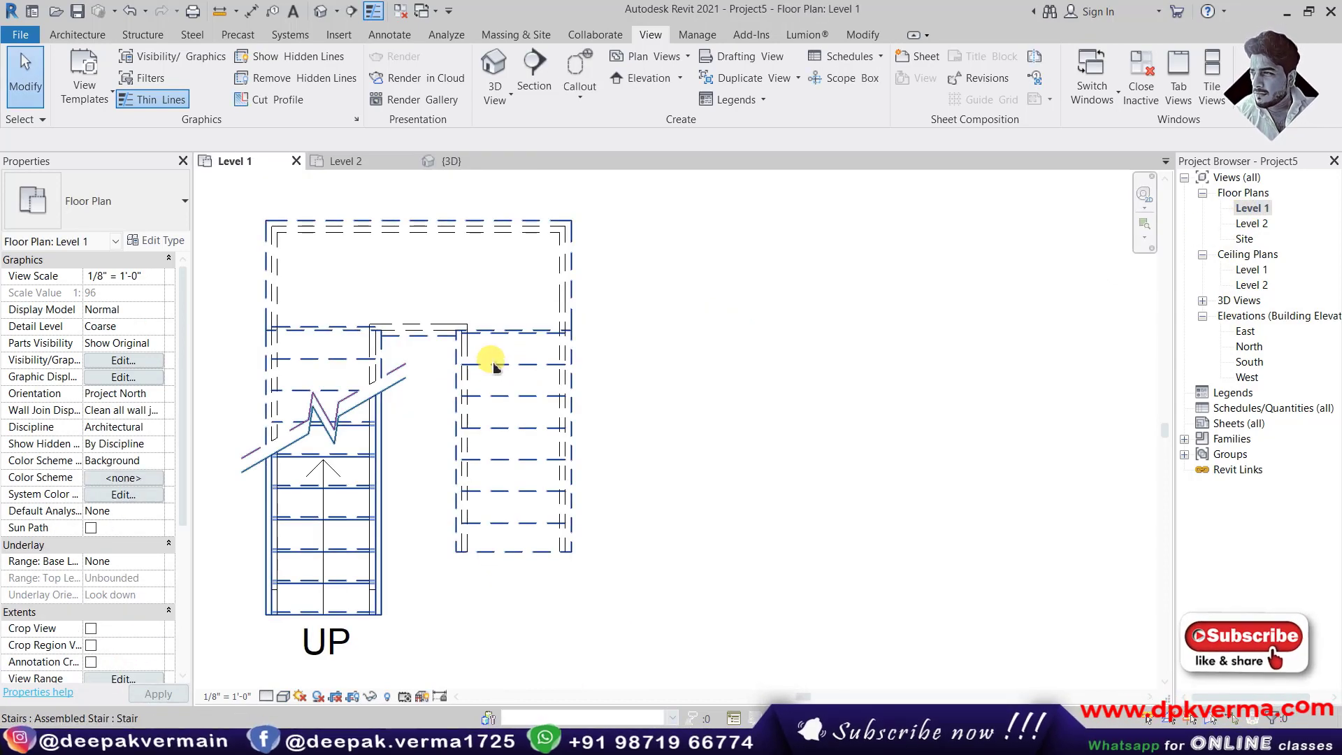
{"action": "left_click", "coordinate": [119, 360]}
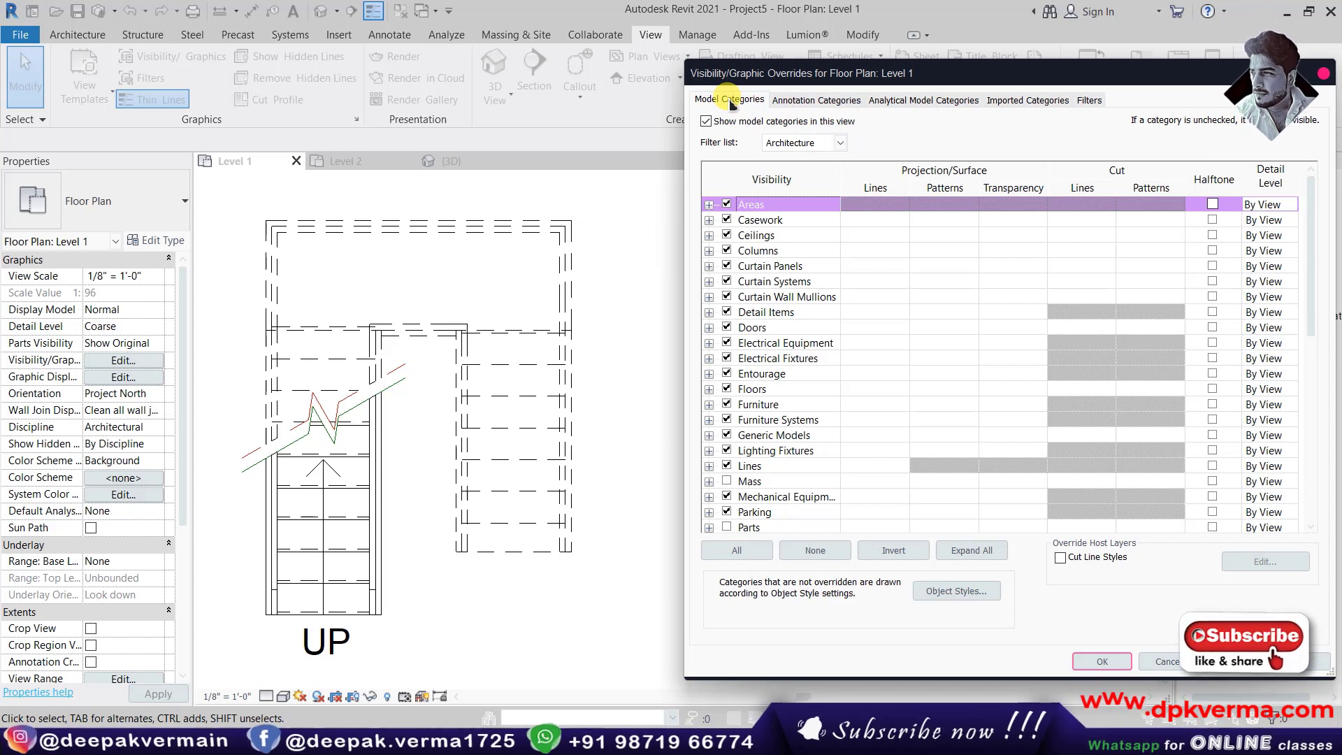
{"action": "left_click", "coordinate": [807, 104]}
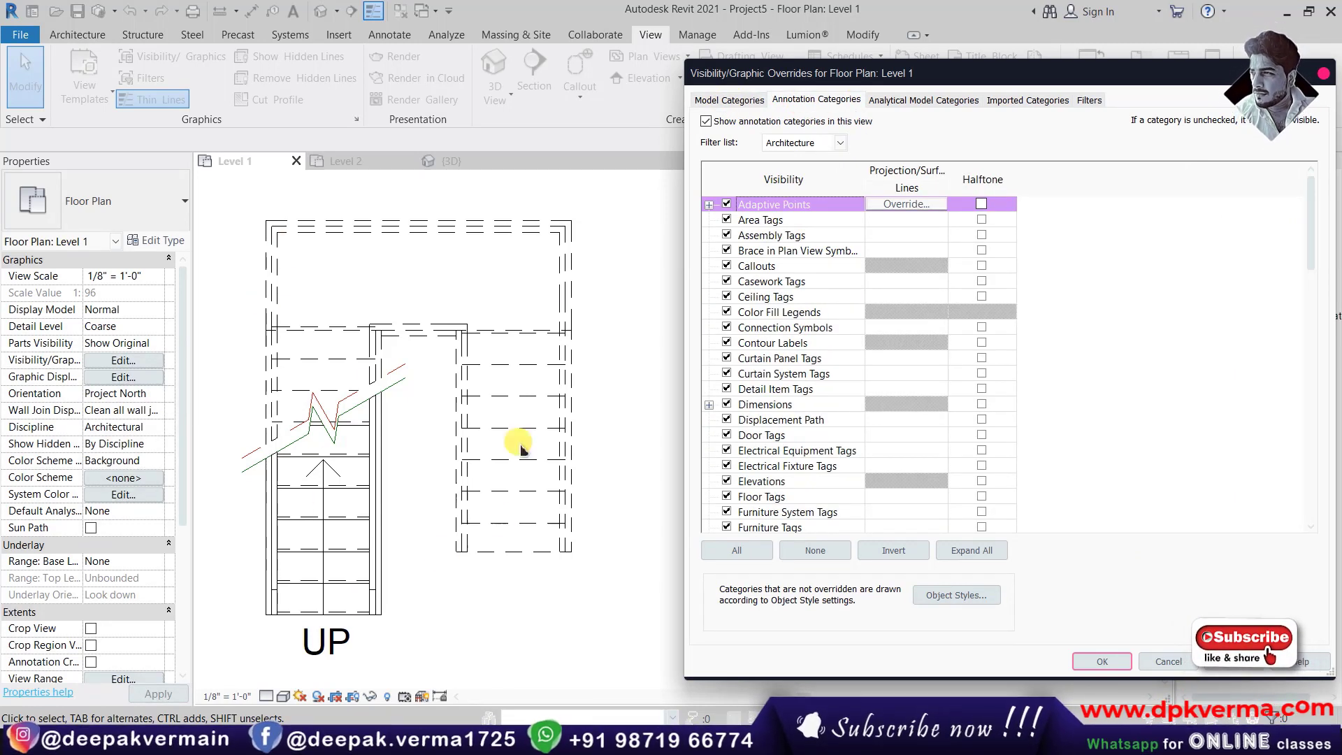
{"action": "left_click_drag", "start_coordinate": [1313, 234], "coordinate": [1304, 494]}
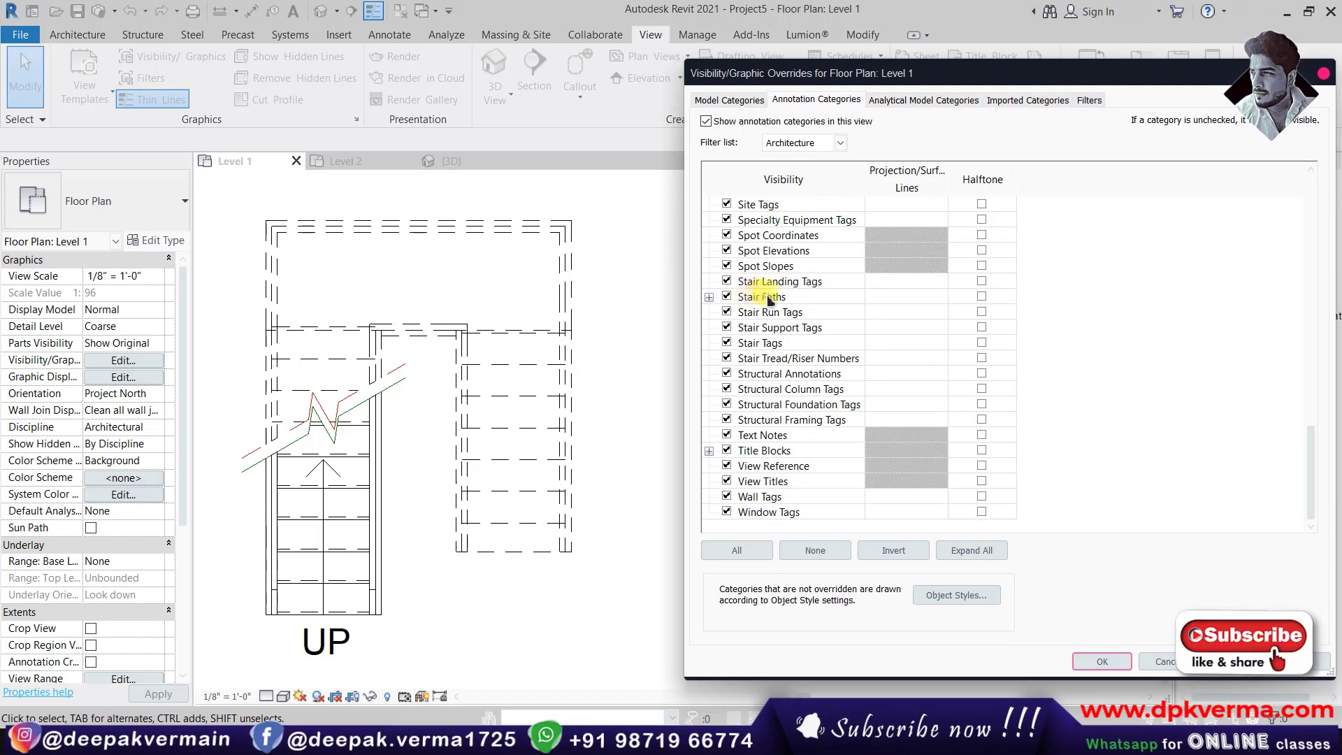
{"action": "left_click", "coordinate": [727, 297]}
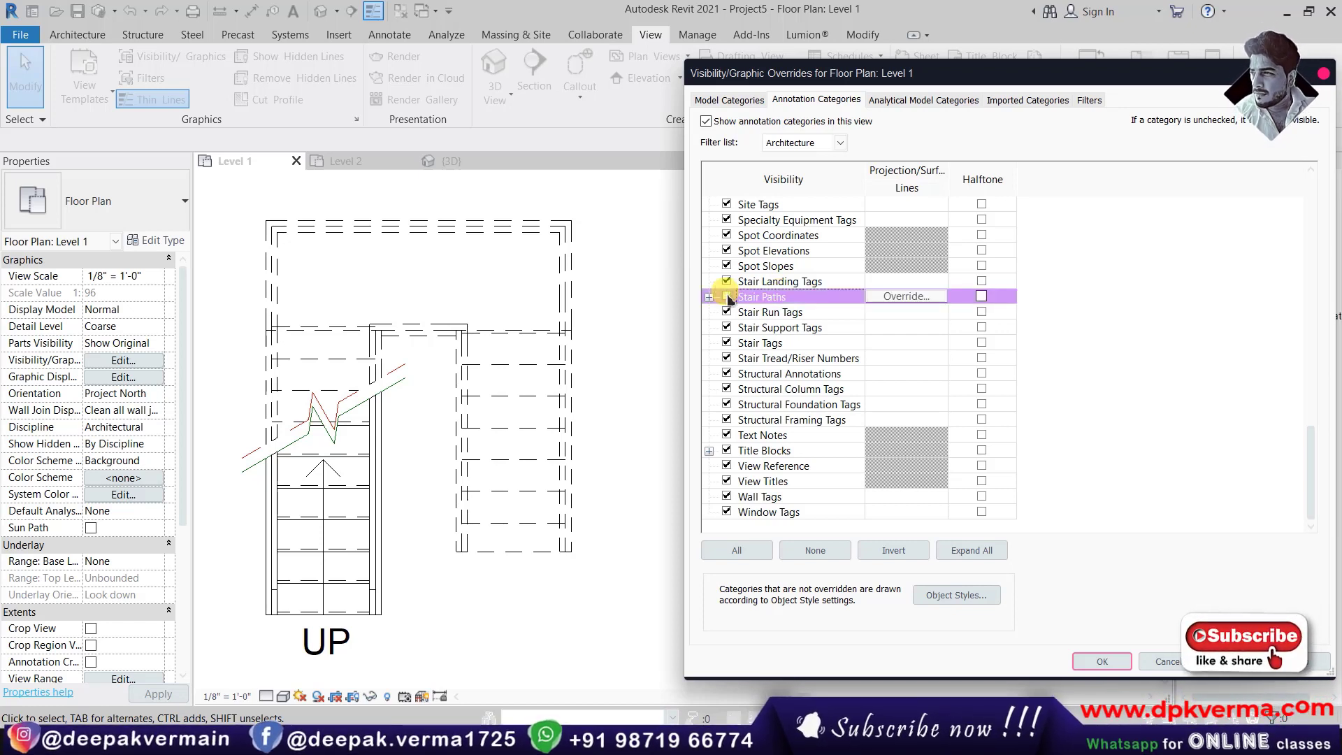
{"action": "left_click", "coordinate": [709, 297]}
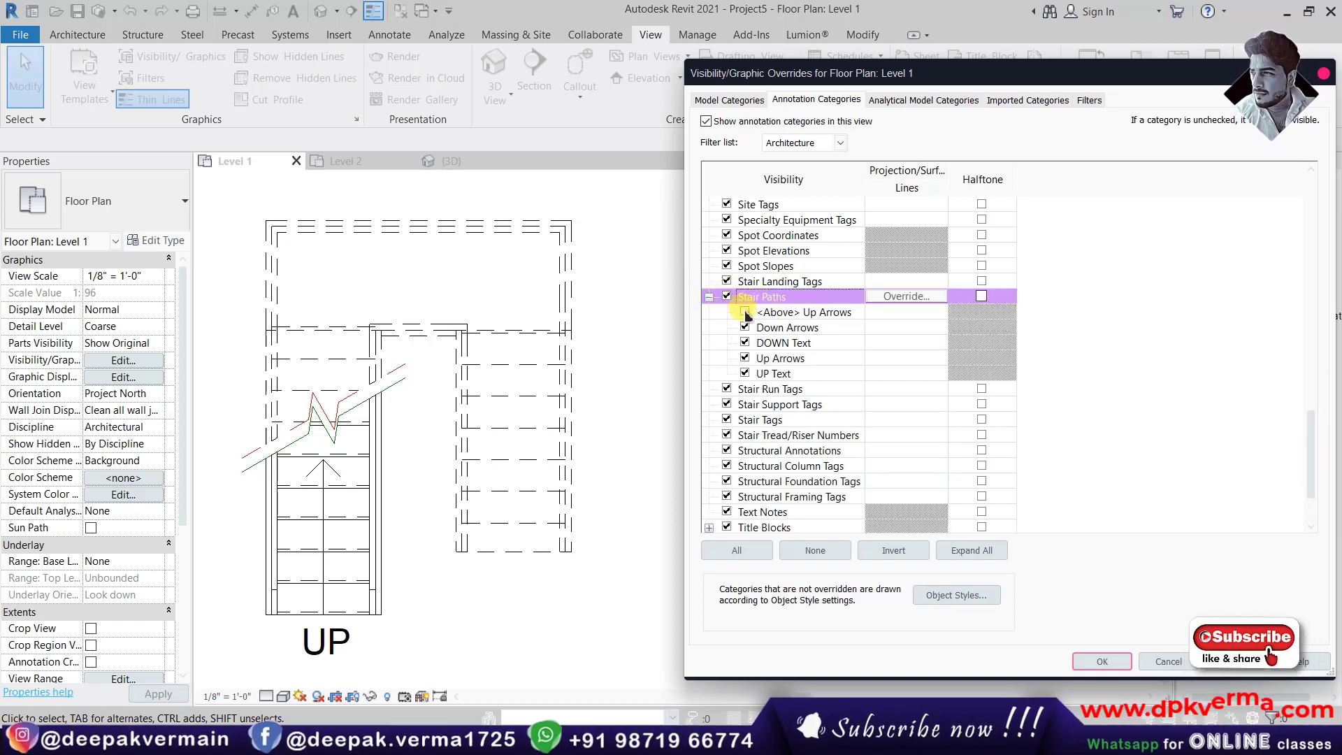
Try hiding the Up Arrows and UP Text of the stair paths in the plan, then turn both back on.
{"action": "left_click", "coordinate": [745, 358]}
{"action": "left_click", "coordinate": [1234, 662]}
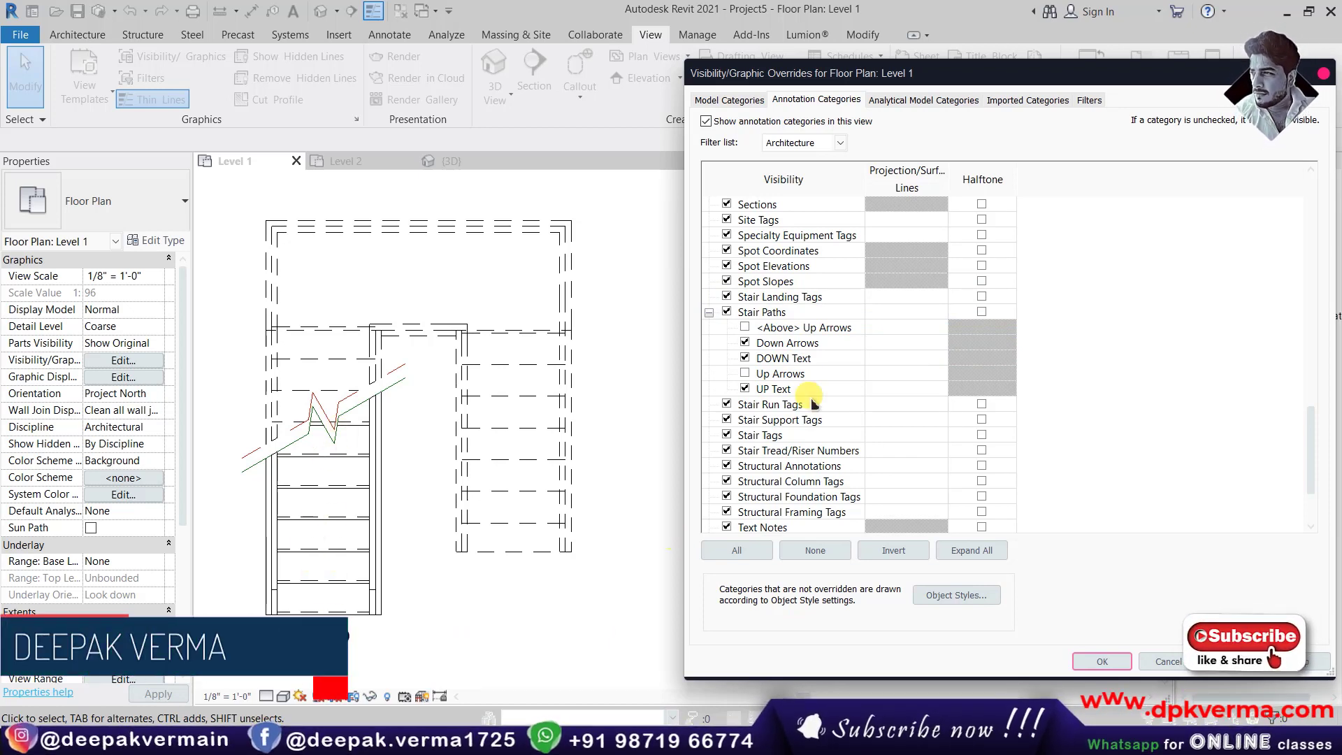
{"action": "left_click", "coordinate": [745, 388]}
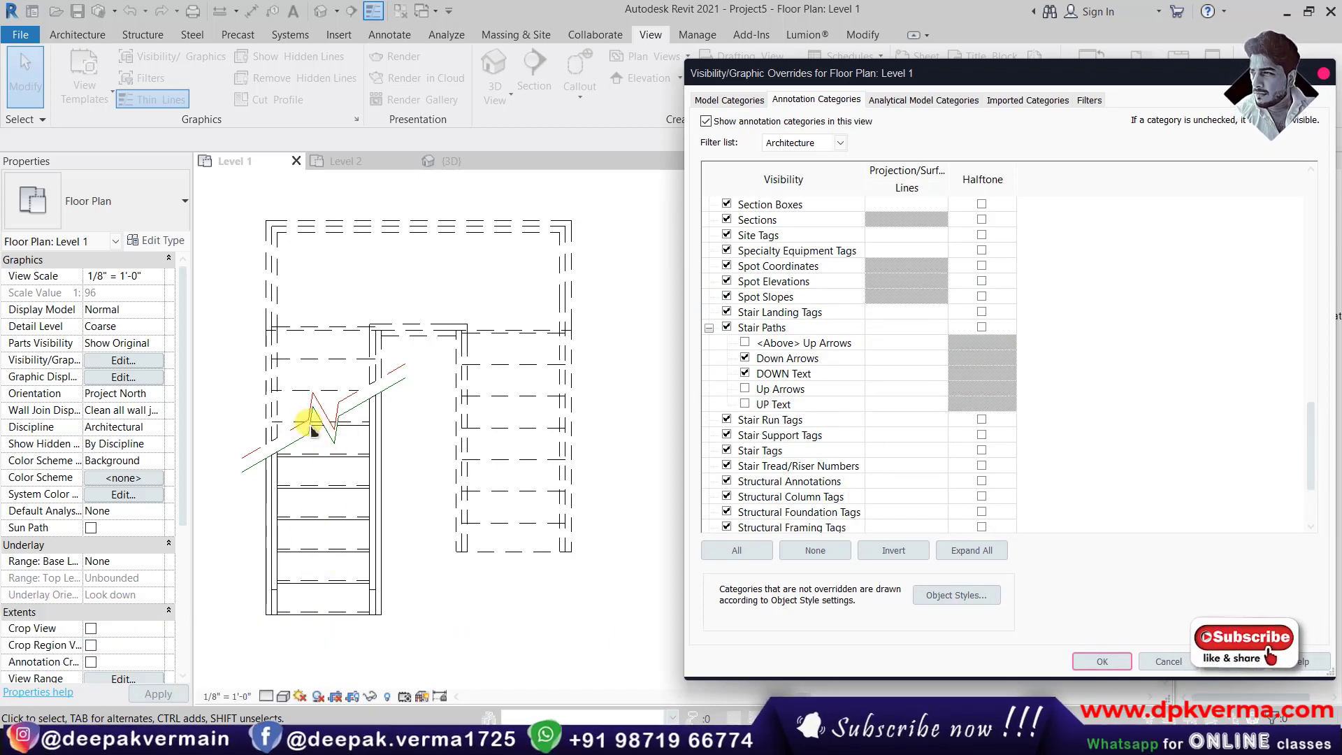
{"action": "left_click", "coordinate": [745, 388]}
{"action": "left_click", "coordinate": [746, 404]}
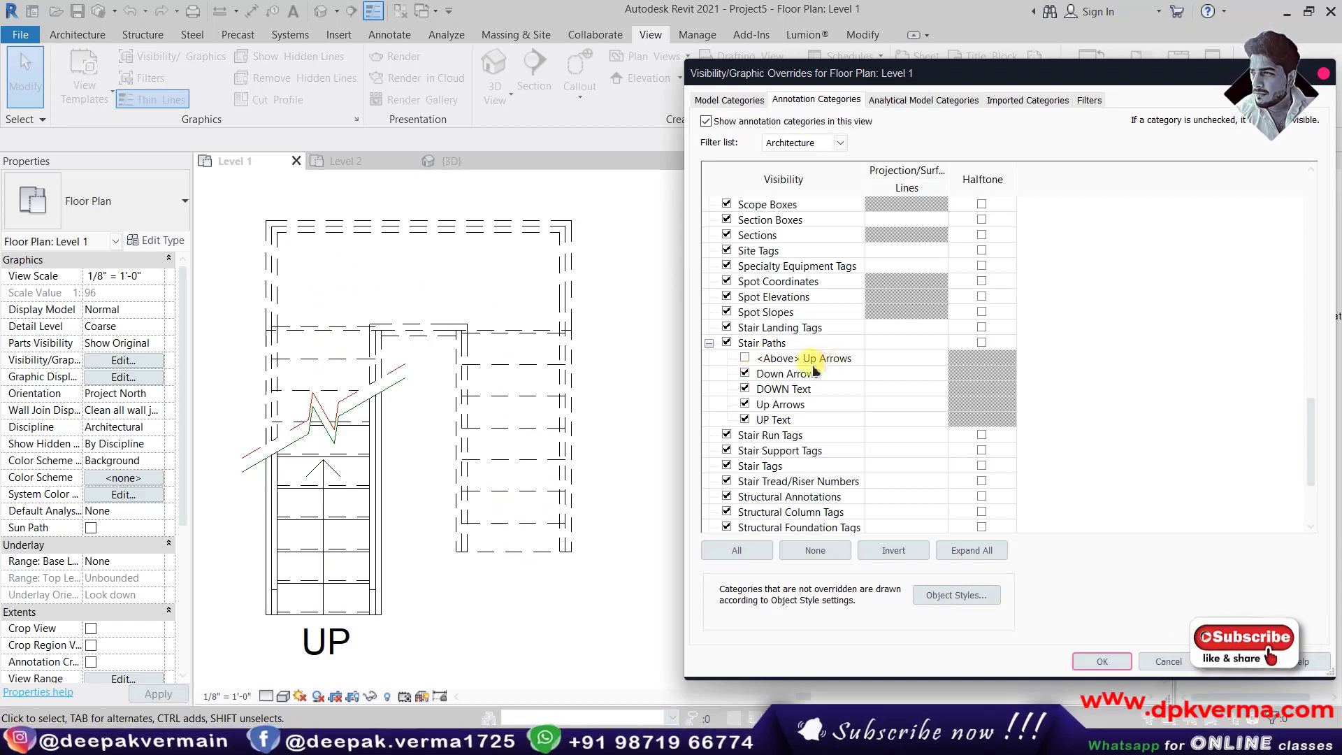
Show the <Above> Up Arrows of the stair paths in the Level 1 plan and apply the change.
{"action": "left_click", "coordinate": [746, 359]}
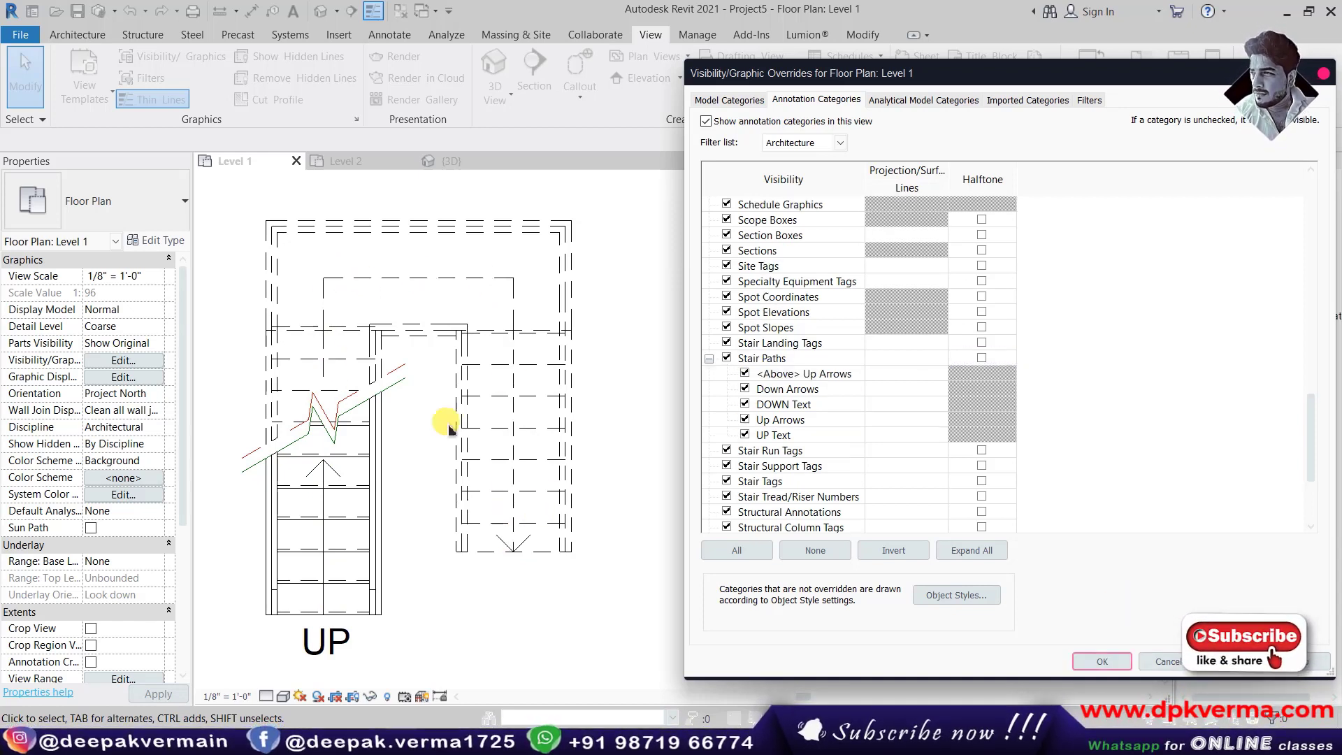